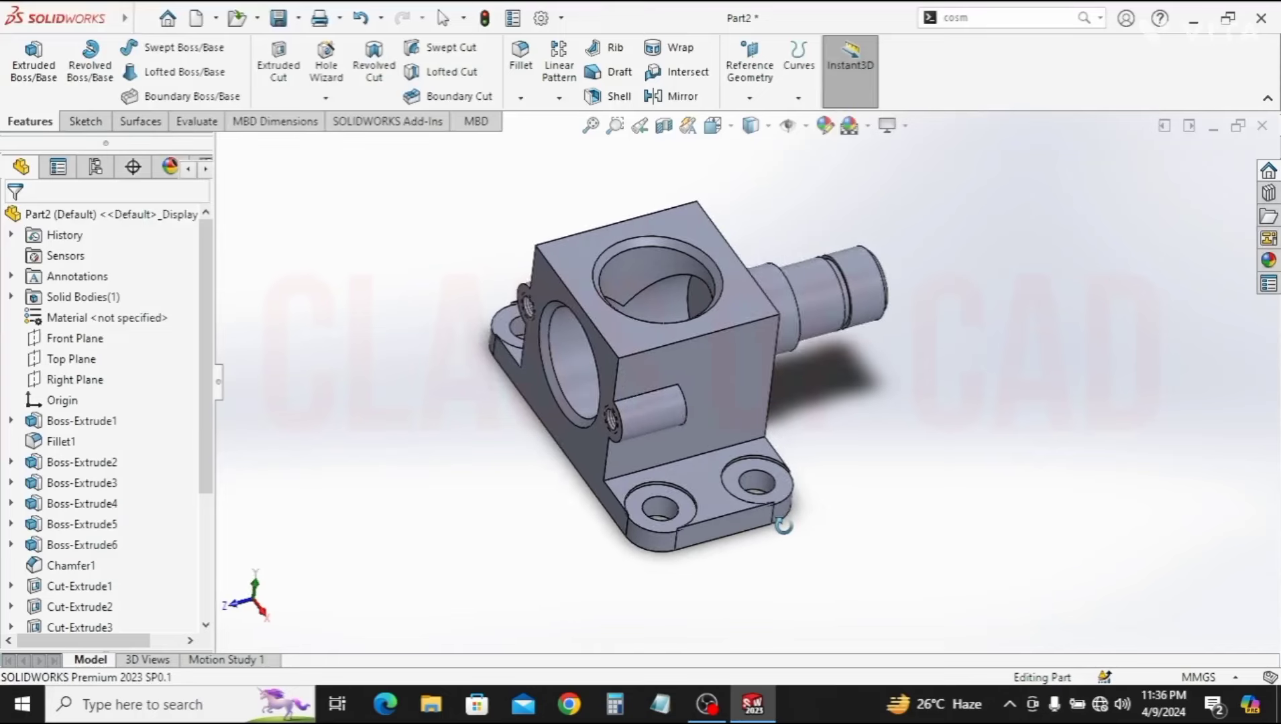
Open Sketch1 on the Top Plane of a new part, showing only the origin
mouse_move(547, 583)
middle_mouse_down()
mouse_move(584, 514)
mouse_move(515, 563)
middle_mouse_up()
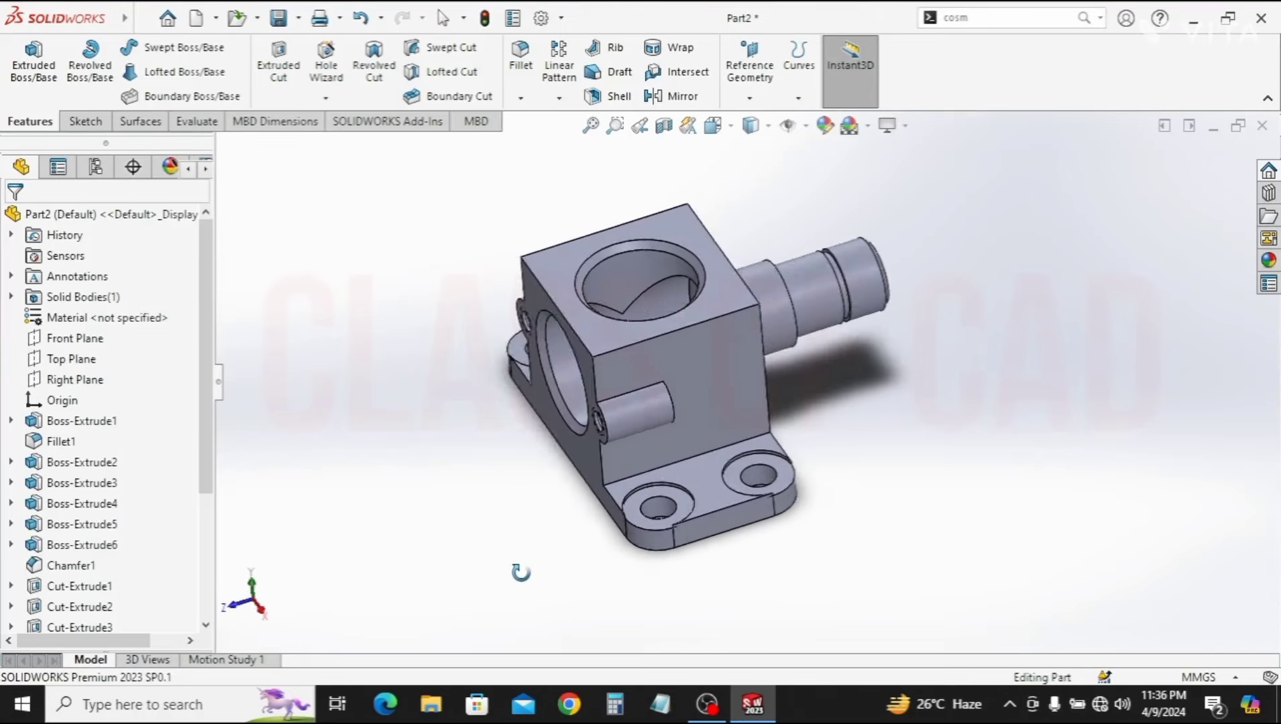
scroll(192, 504, "down", 2)
scroll(192, 504, "down", 1)
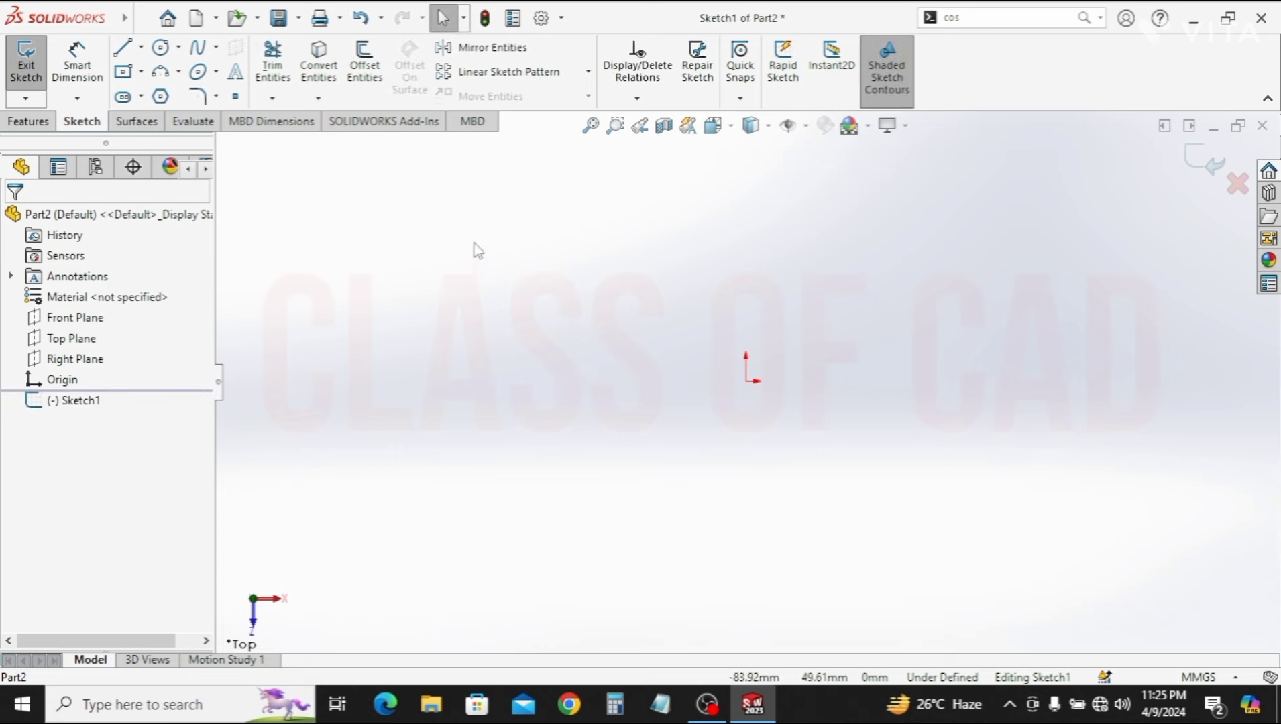
Draw a center rectangle centred on the origin
left_click(746, 381)
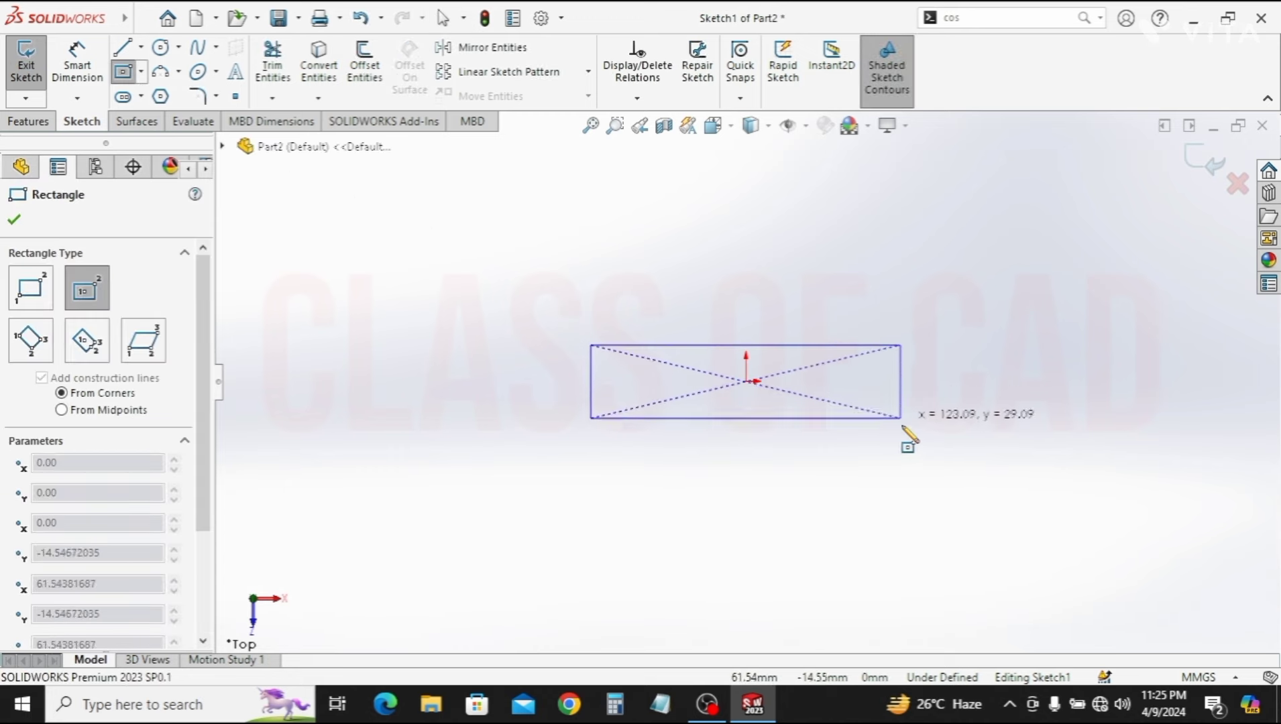
left_click(903, 461)
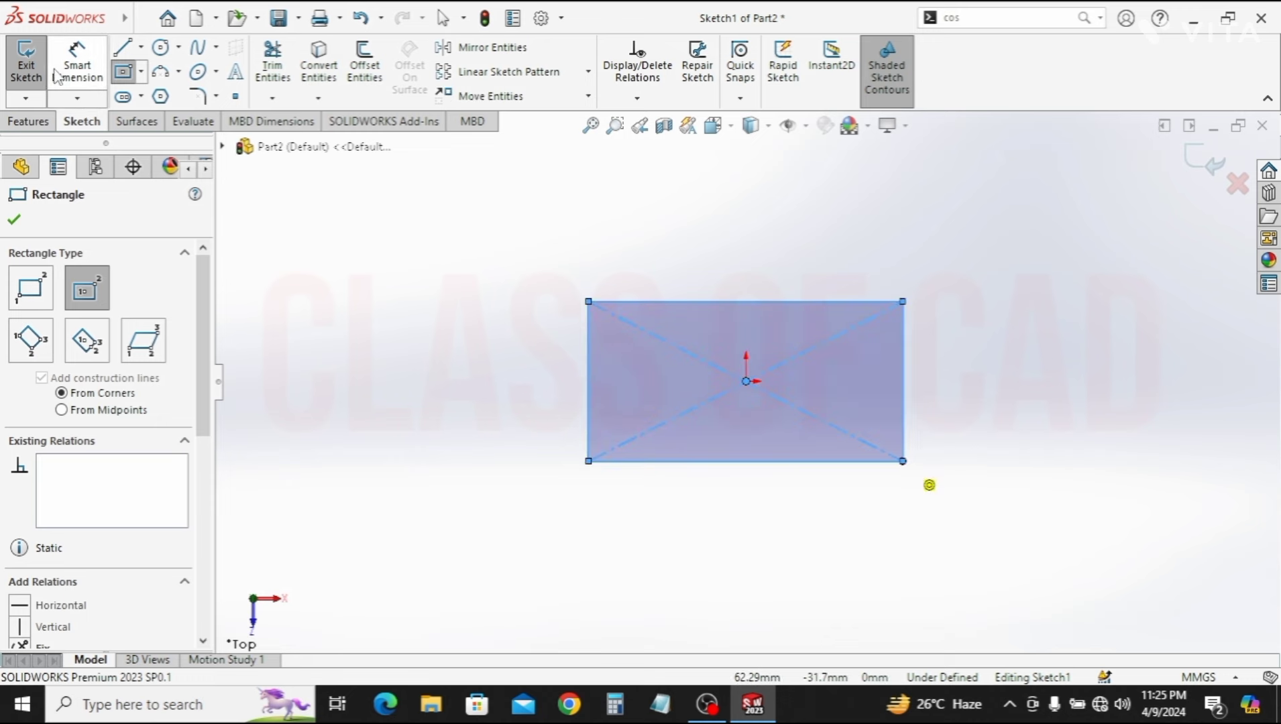
key("d")
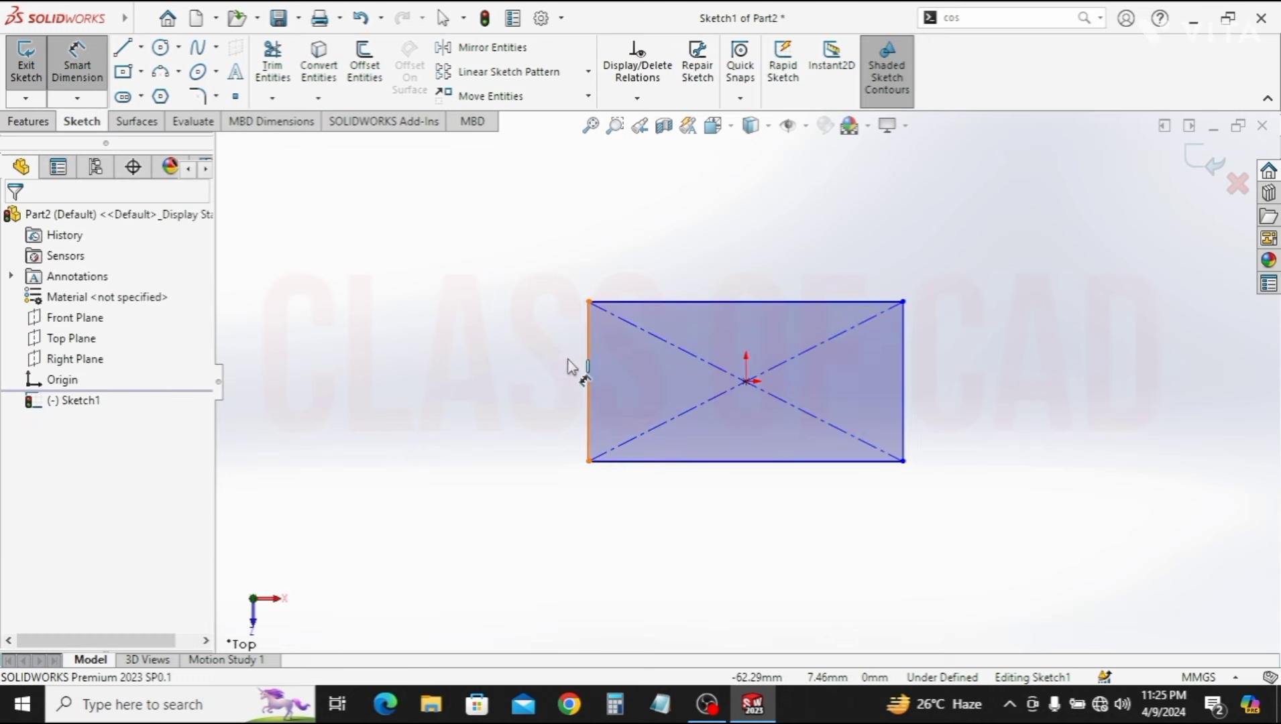
Dimension the rectangle 50 mm tall and 100 mm wide
left_click(570, 367)
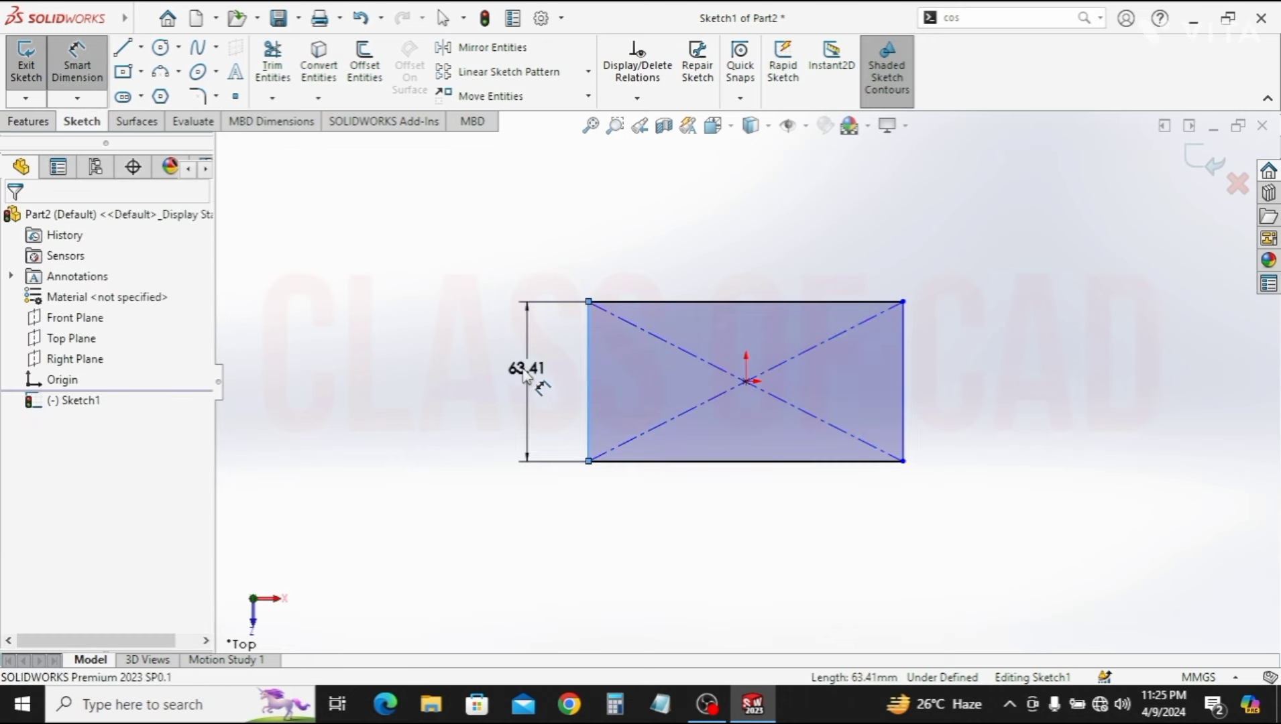
left_click(525, 373)
type("50")
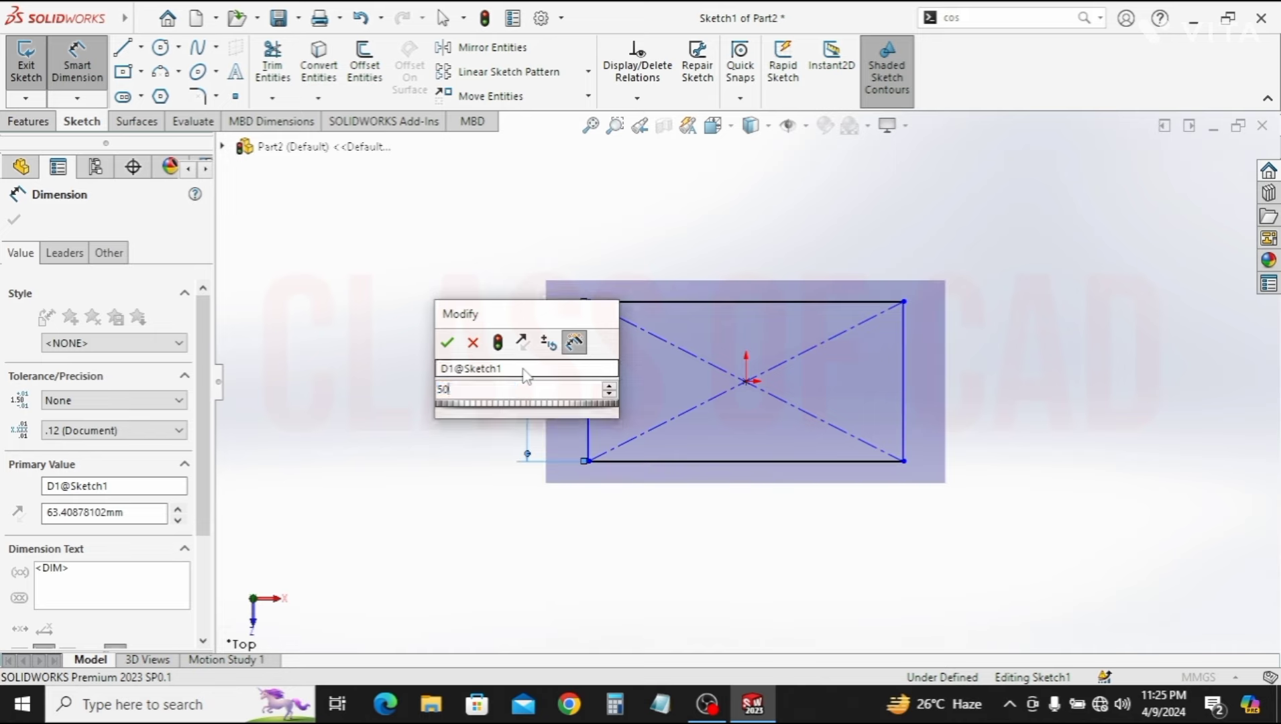
key("Return")
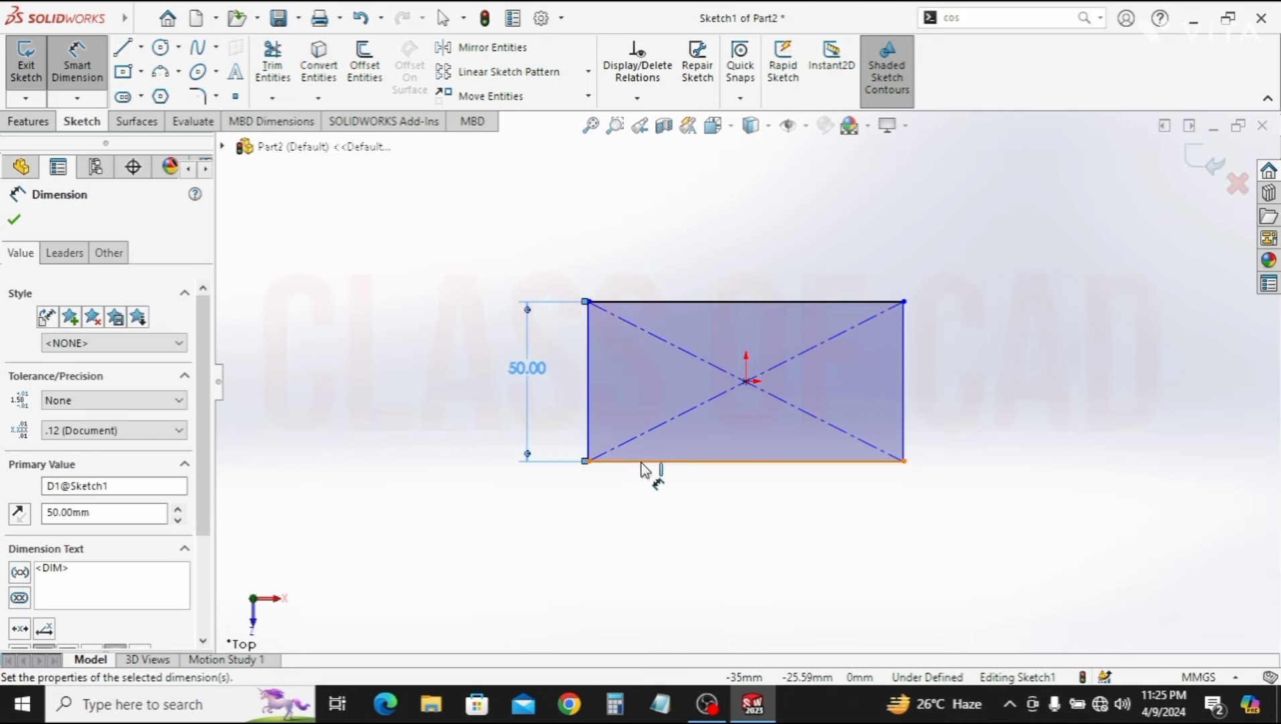
left_click(673, 502)
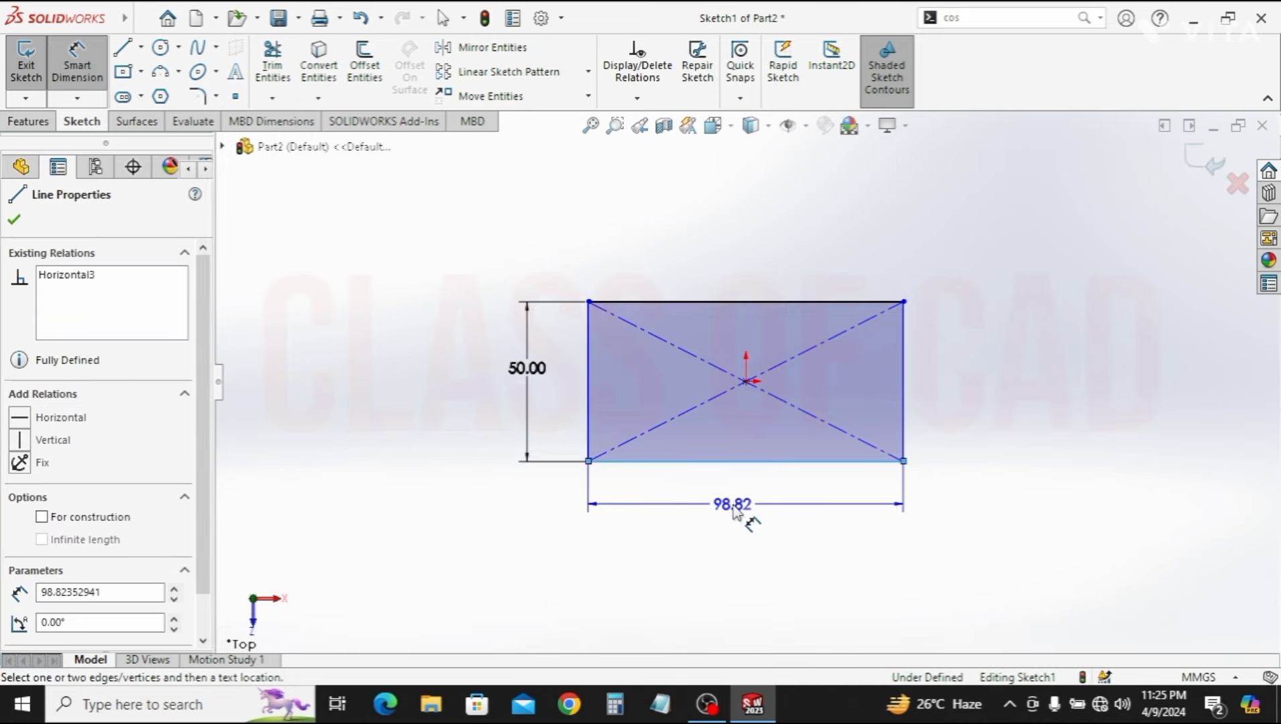
left_click(733, 507)
left_click(734, 508)
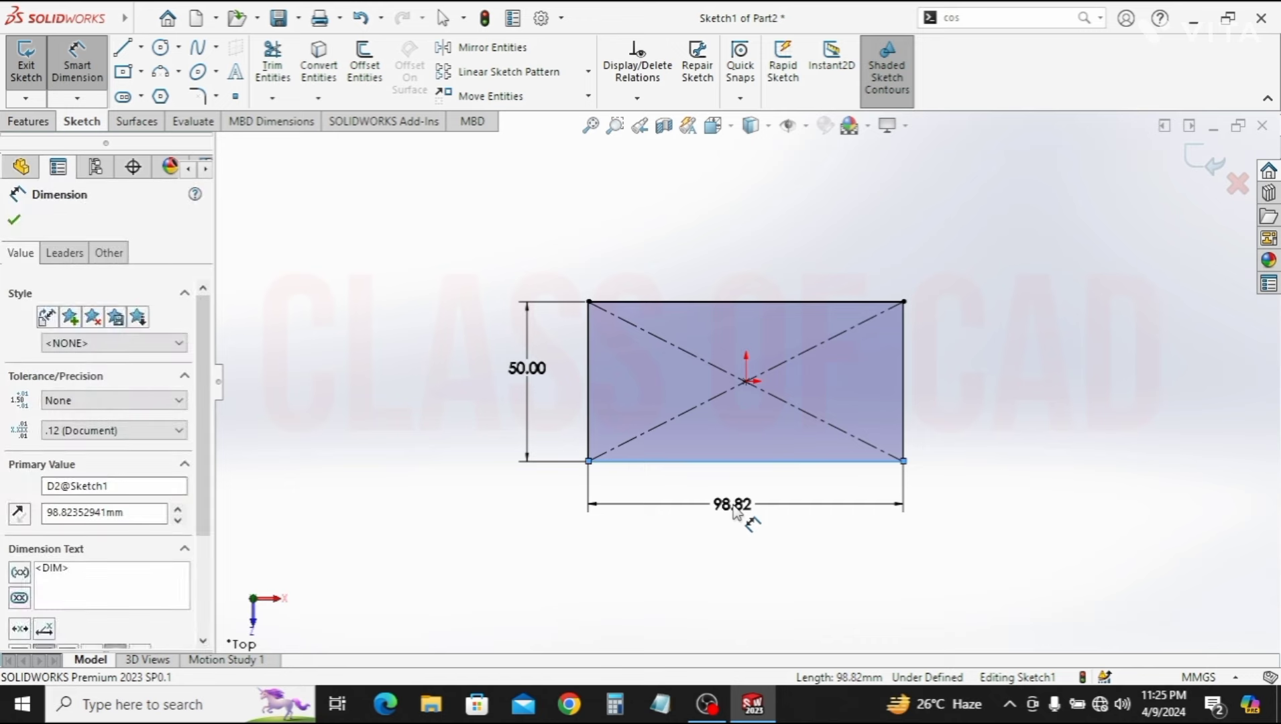
type("100")
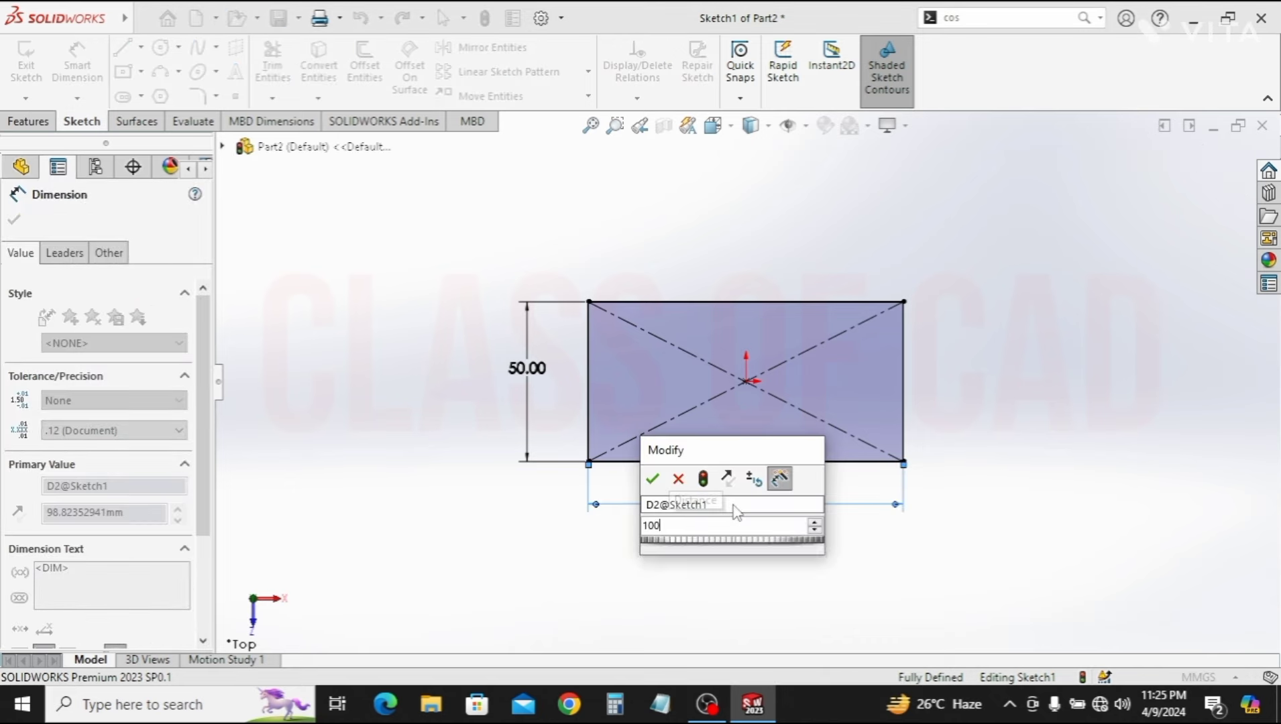
key("Return")
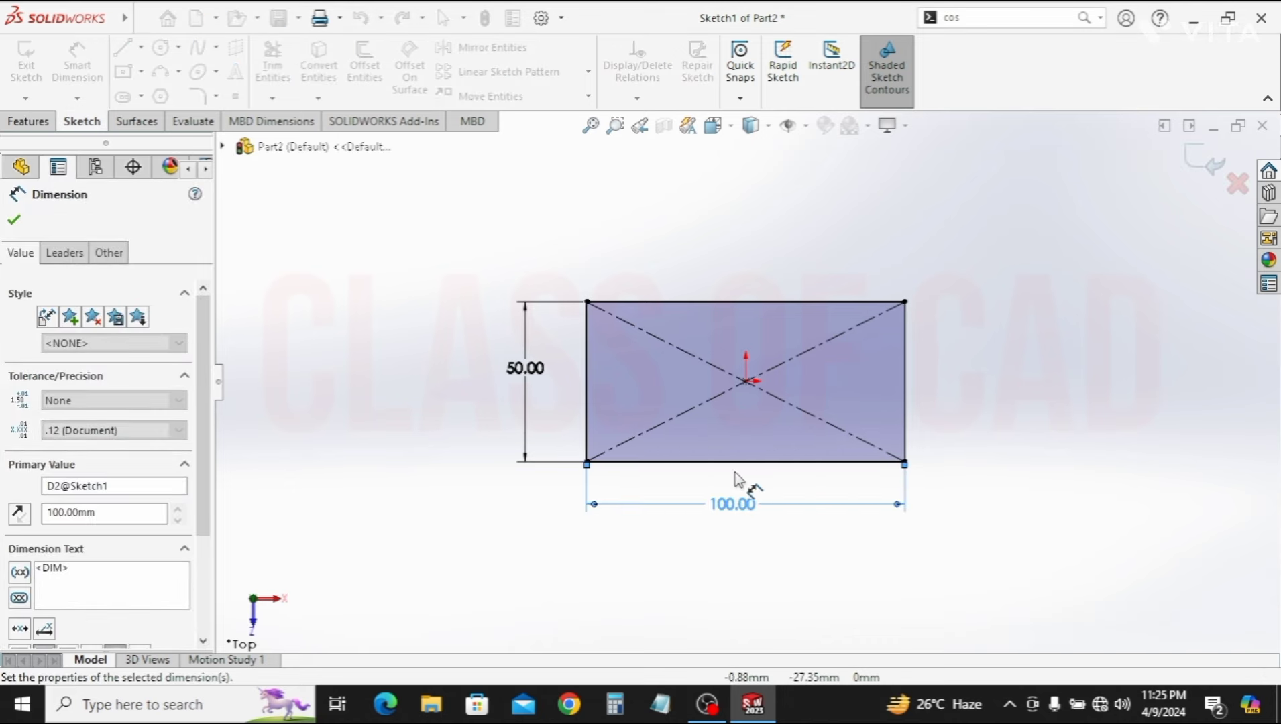
key("Escape")
left_click(29, 122)
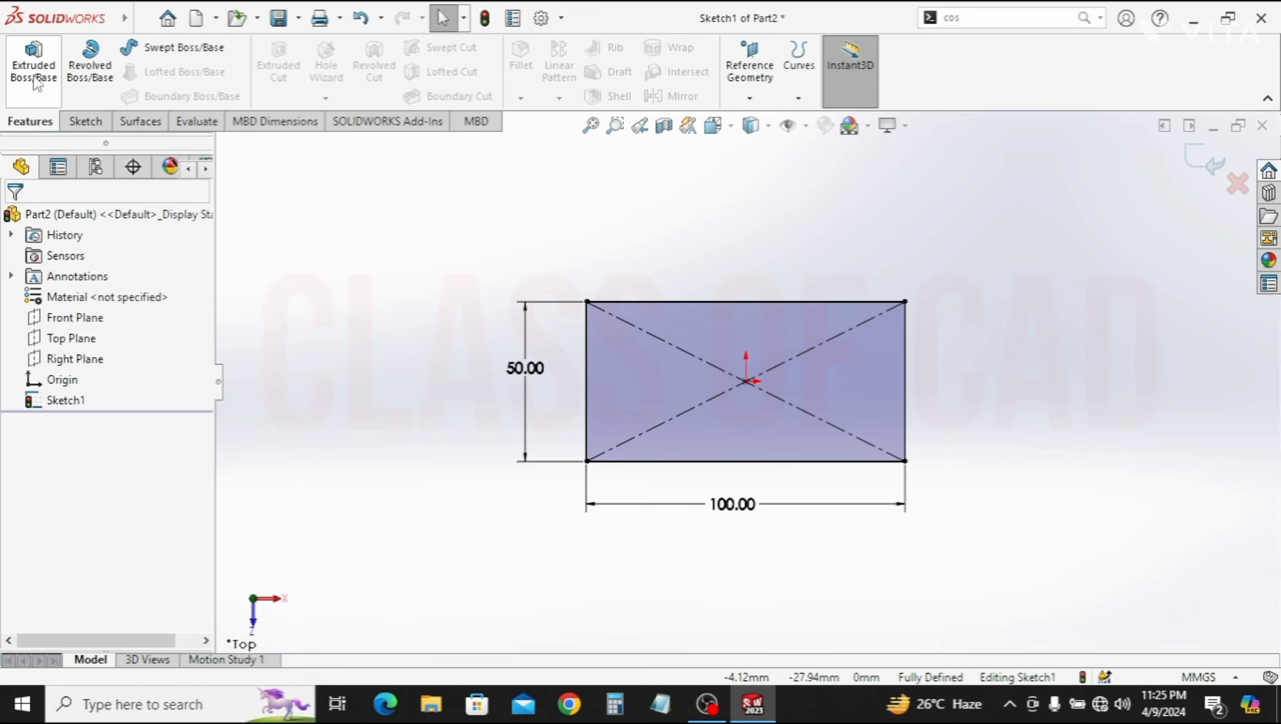
Extrude the rectangle with a blind depth of 8 mm into a solid plate
left_click(33, 70)
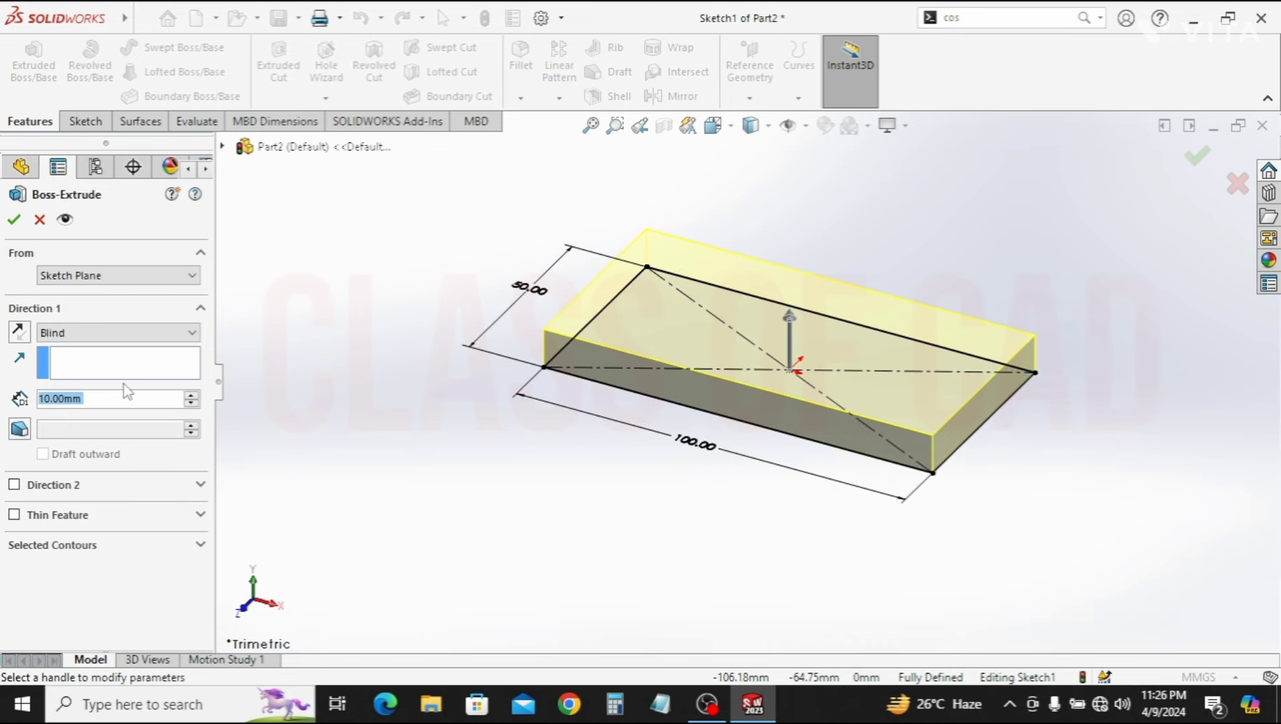
type("6")
key("Return")
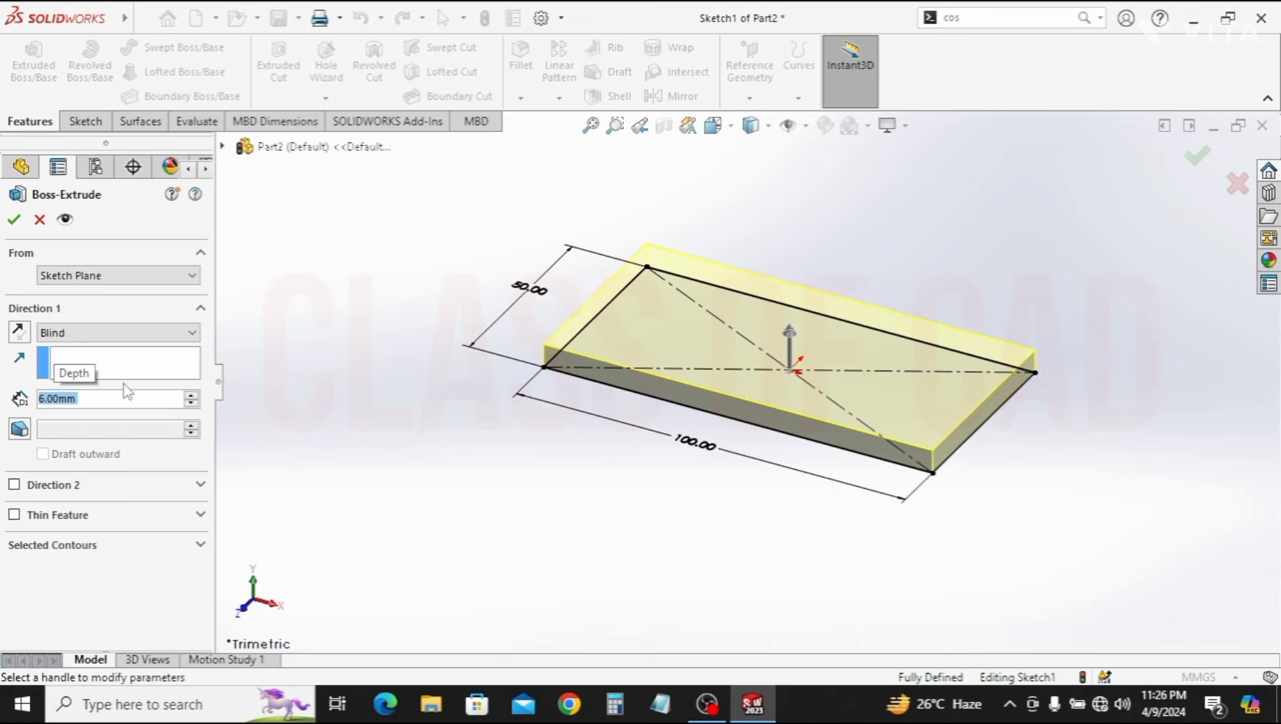
type("8")
key("Return")
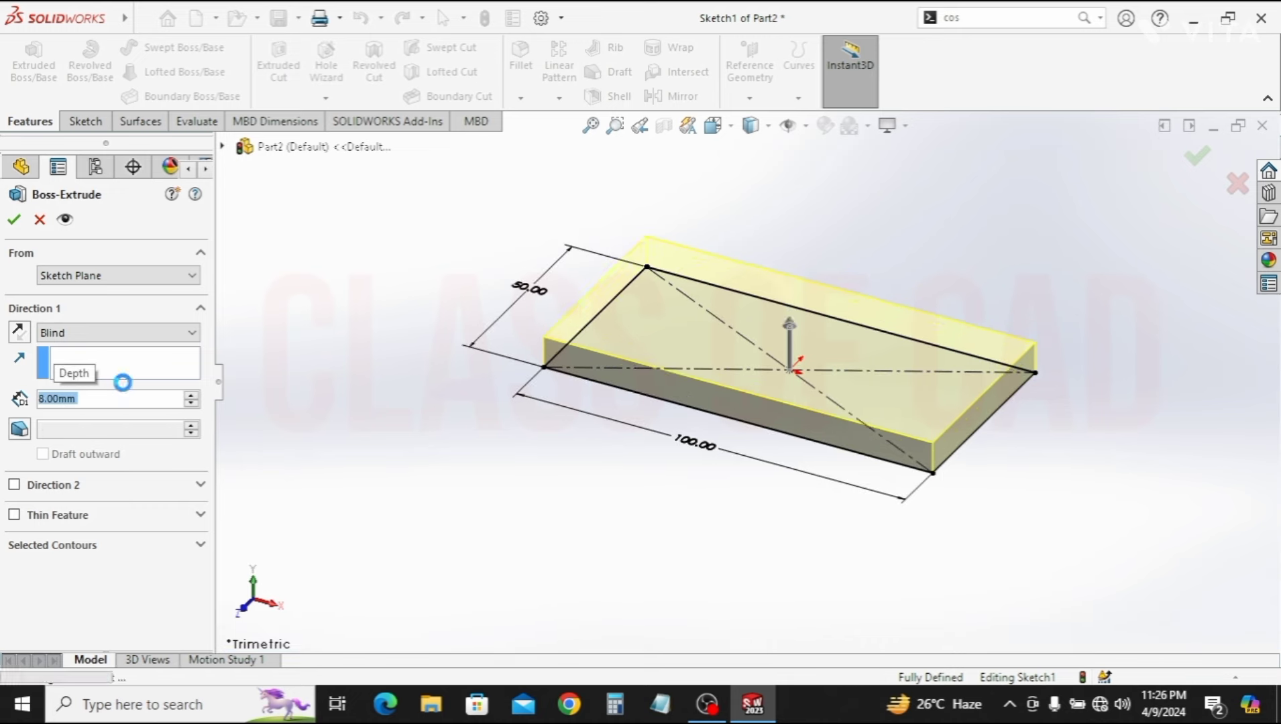
key("Return")
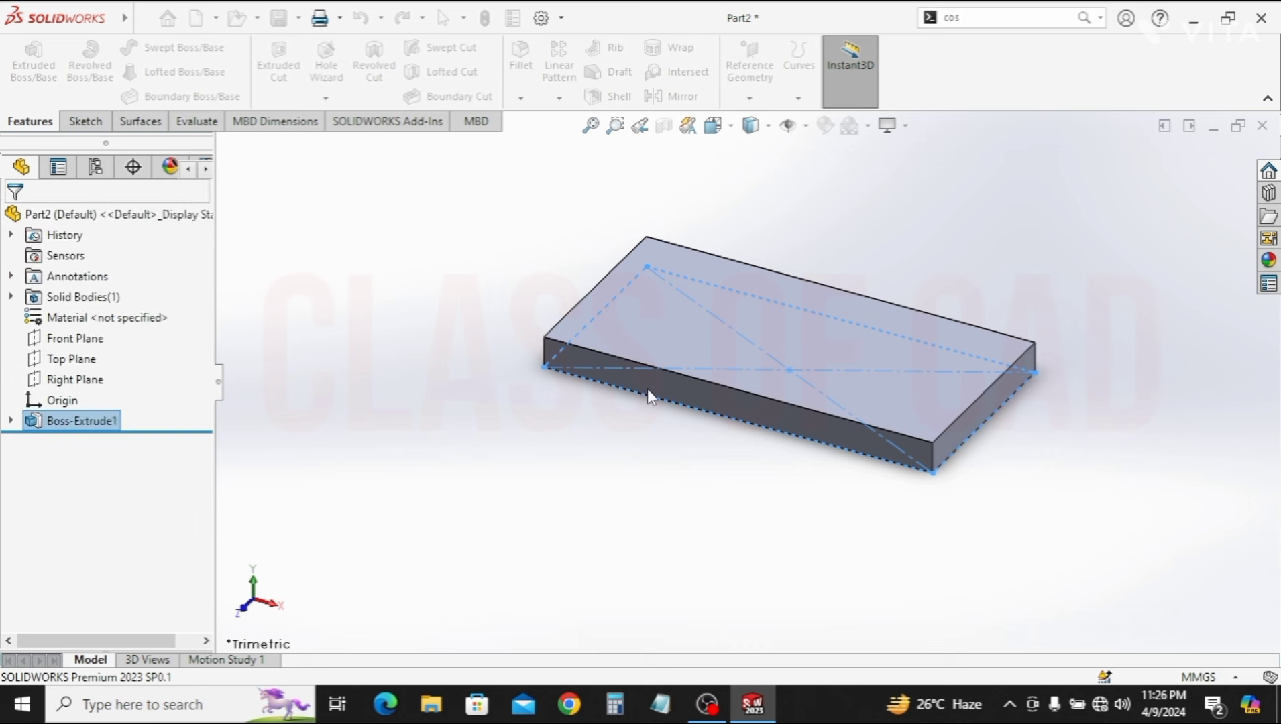
middle_click_drag(686, 462, 630, 354, "ctrl")
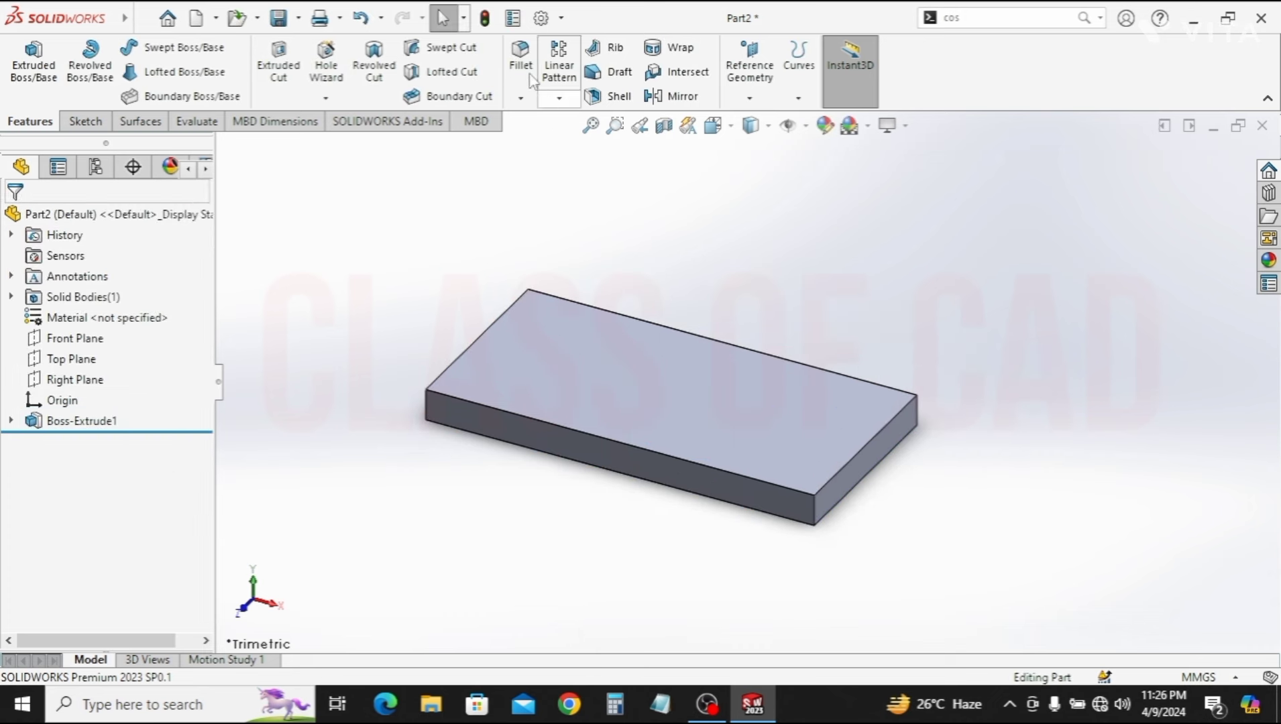
Fillet the plate's four vertical corner edges at 10 mm, then face its top face for sketching
left_click(815, 521)
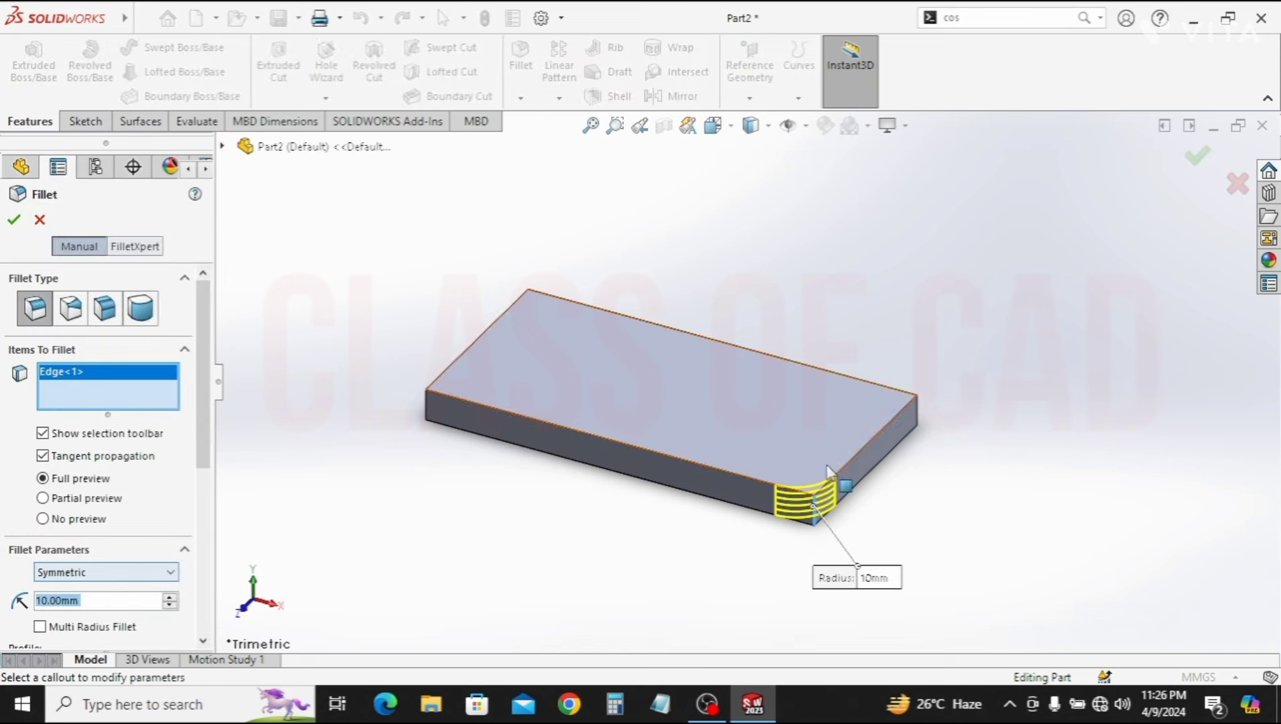
left_click(429, 406)
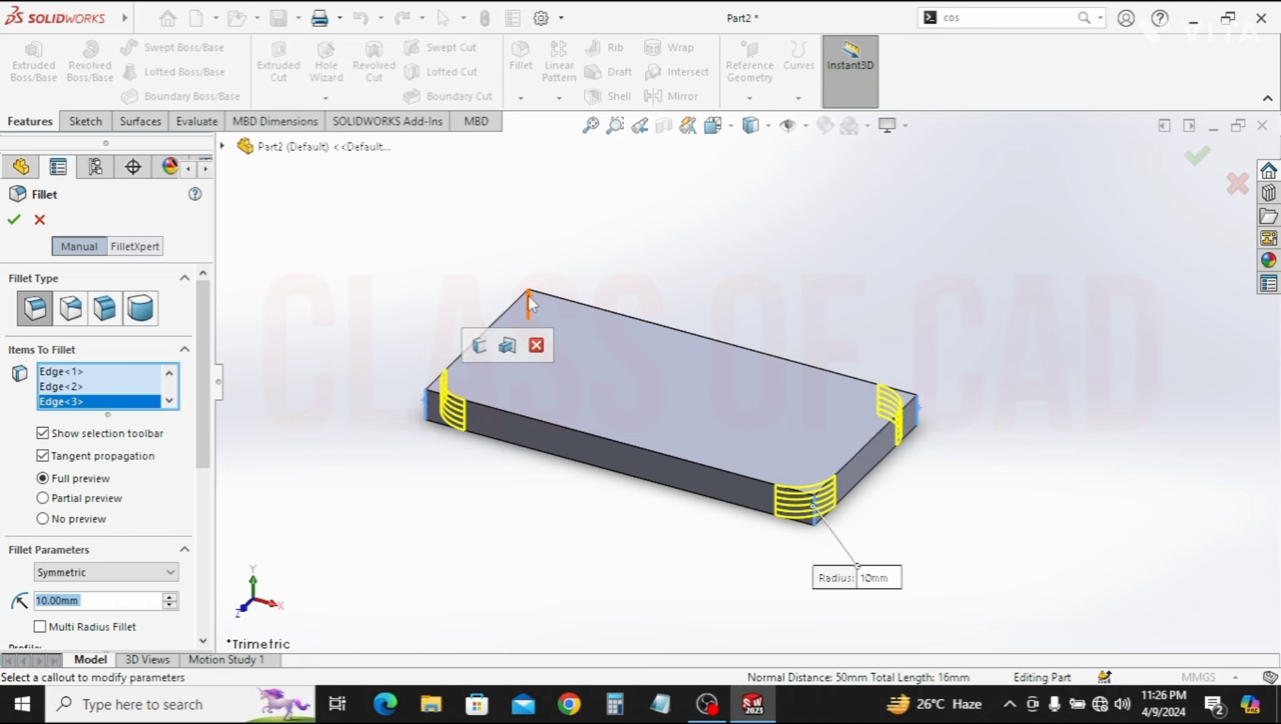
left_click(529, 297)
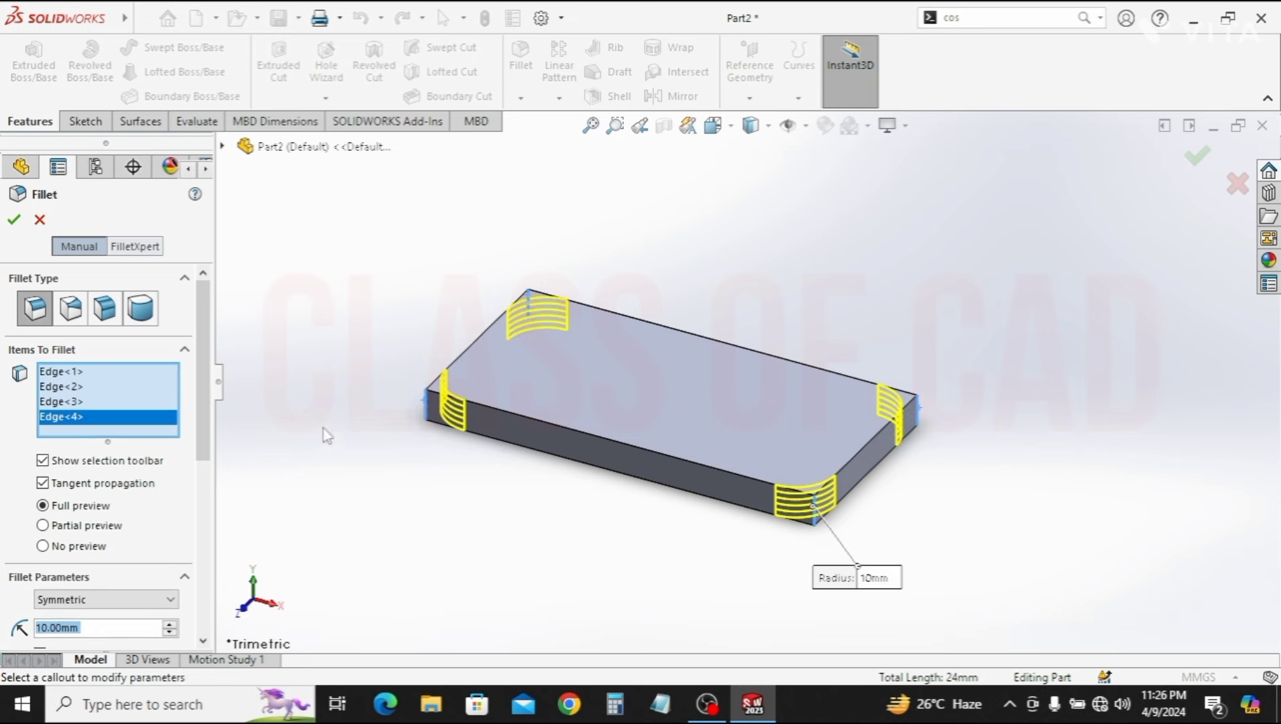
left_click(14, 220)
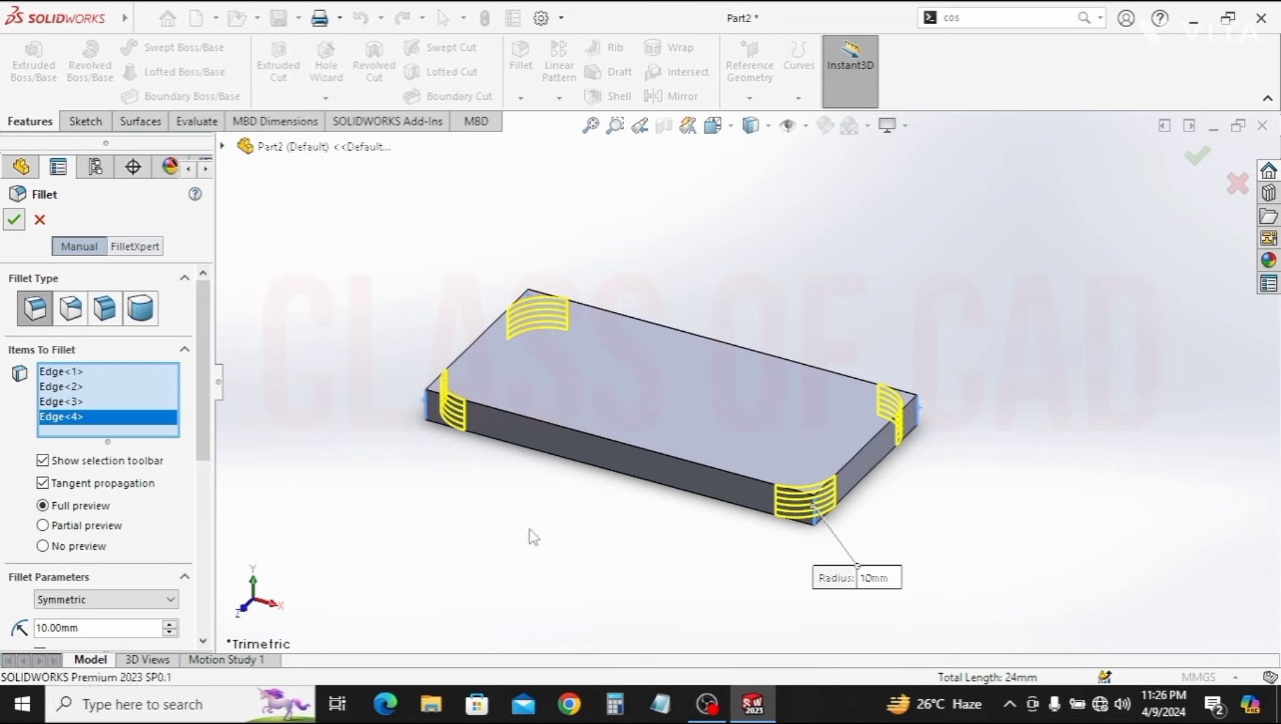
left_click(626, 399)
left_click(738, 315)
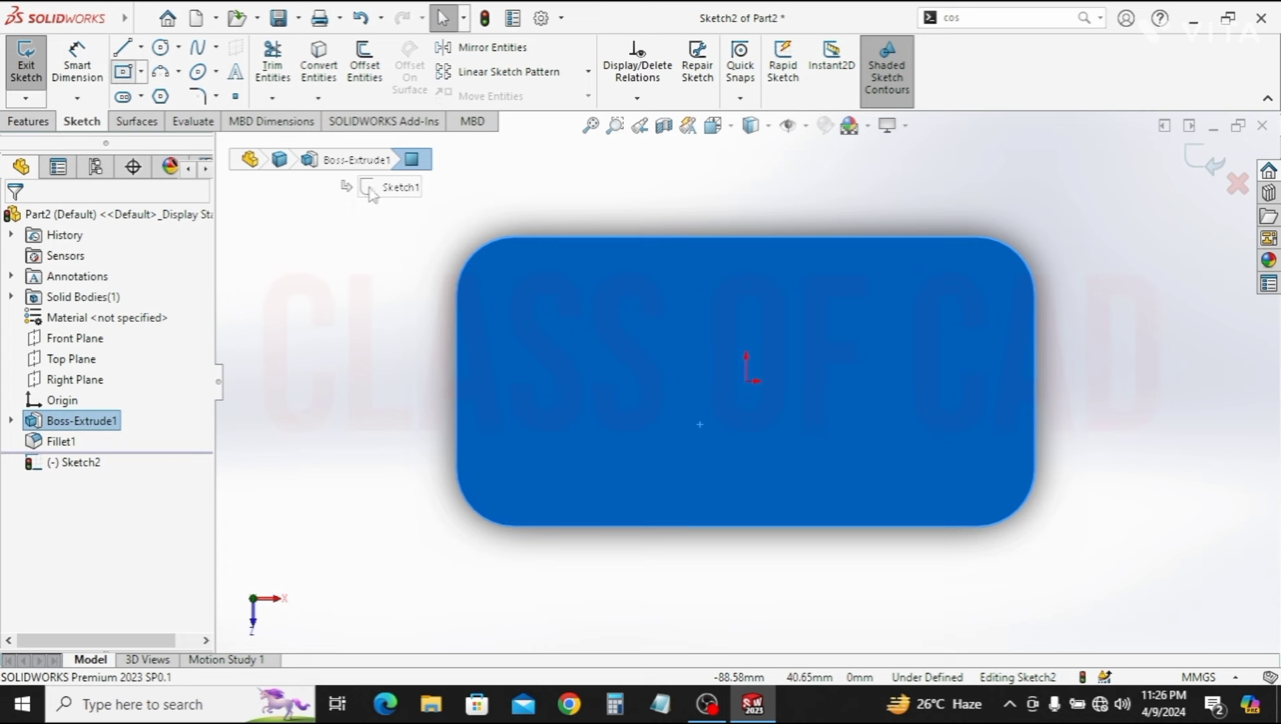
Sketch an origin-centred rectangle to the plate's edge and make it square with an Equal relation
left_click(747, 381)
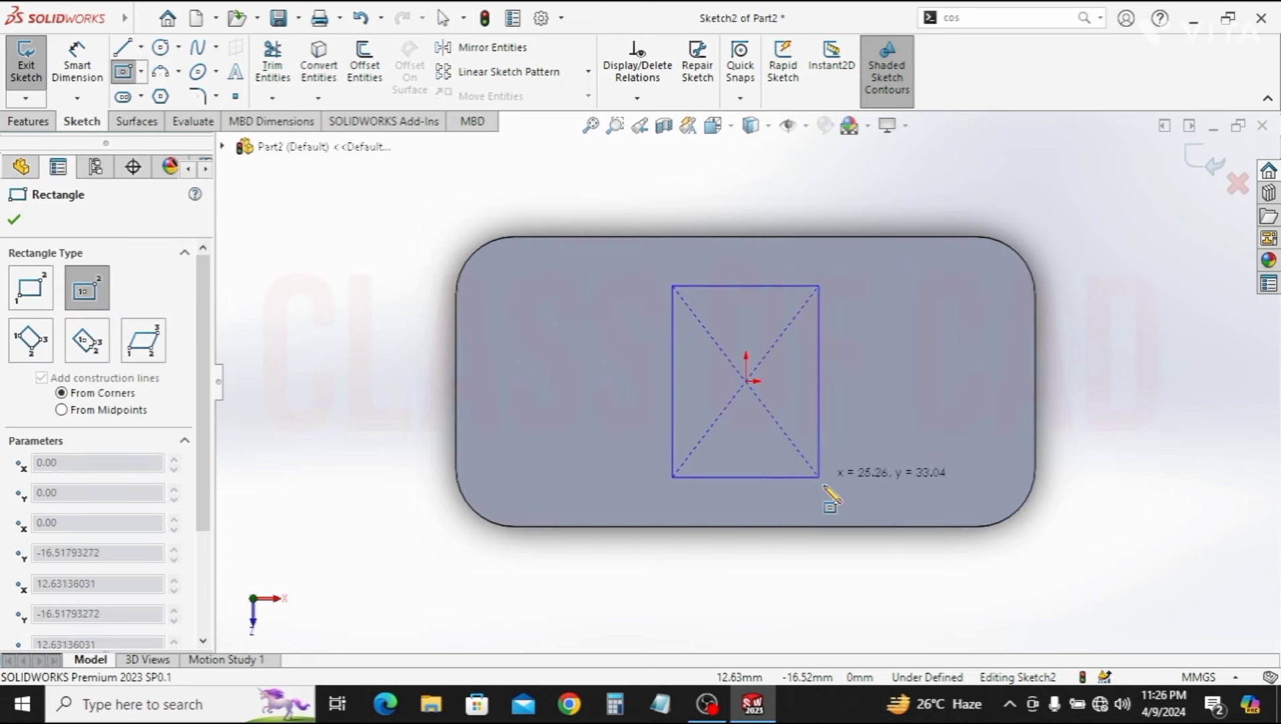
left_click(872, 527)
key("Escape")
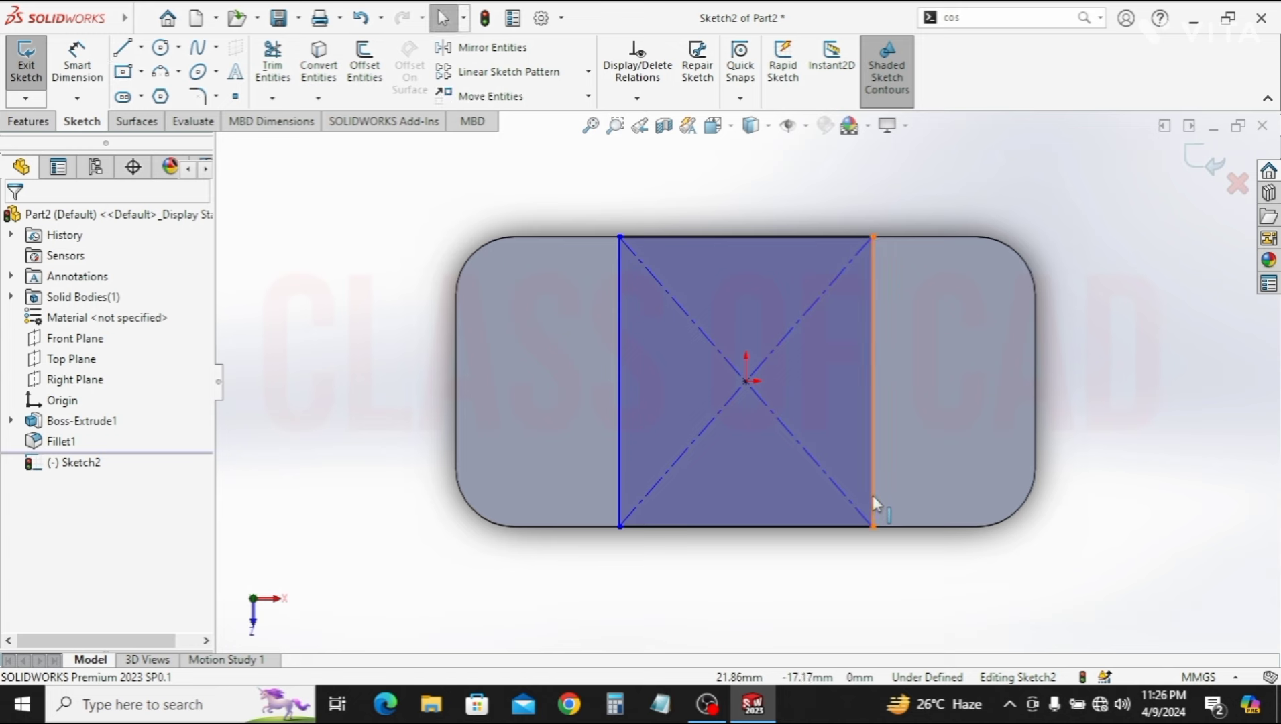
left_click(873, 504)
left_click(873, 507, "ctrl")
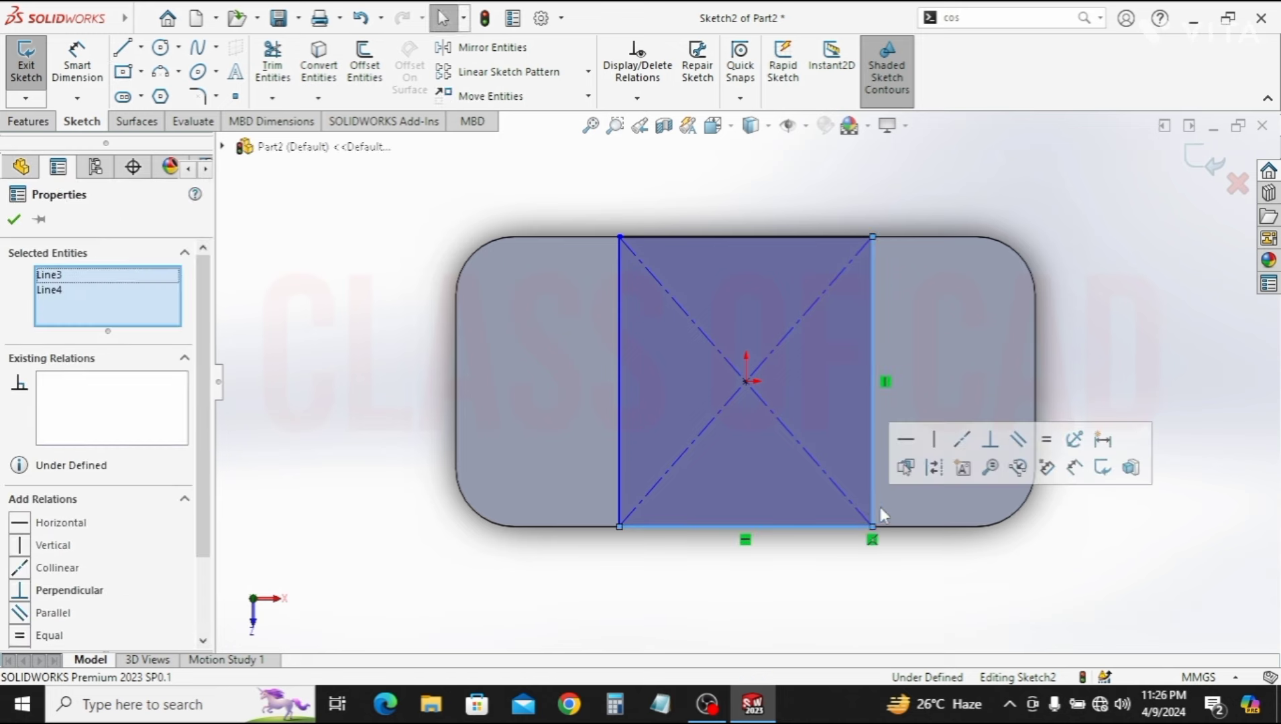
left_click(1046, 439)
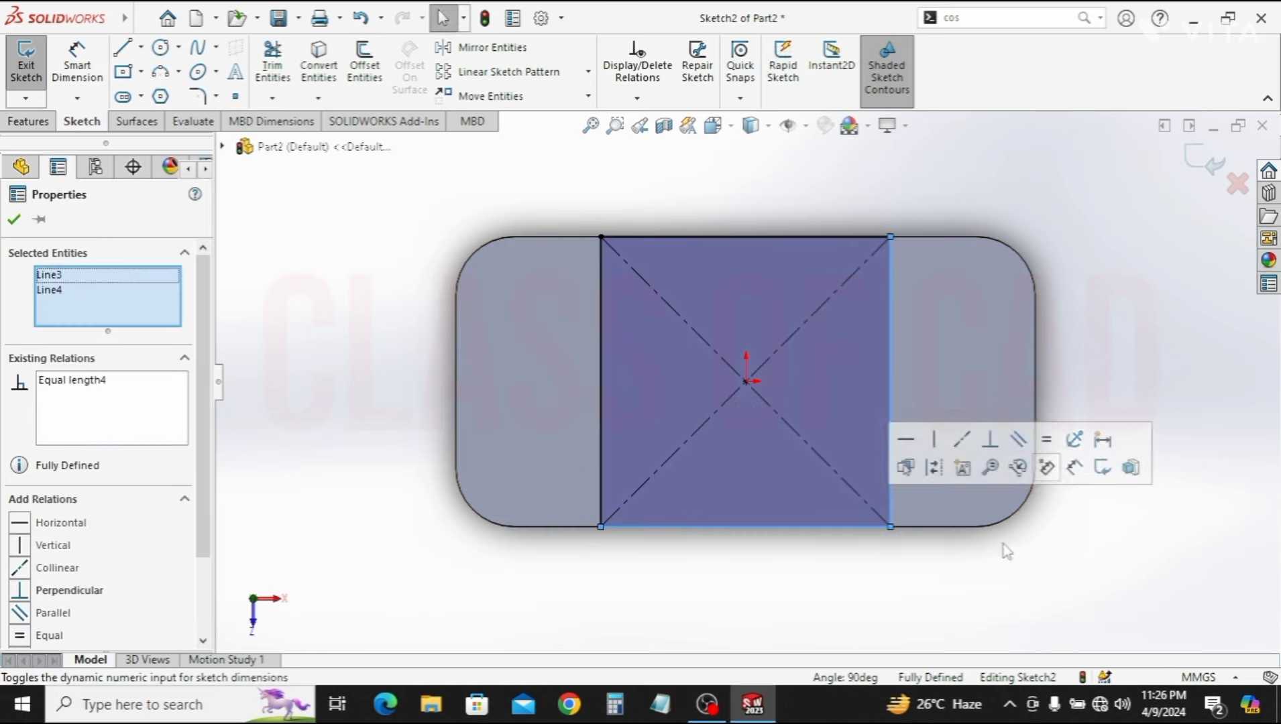
left_click(918, 601)
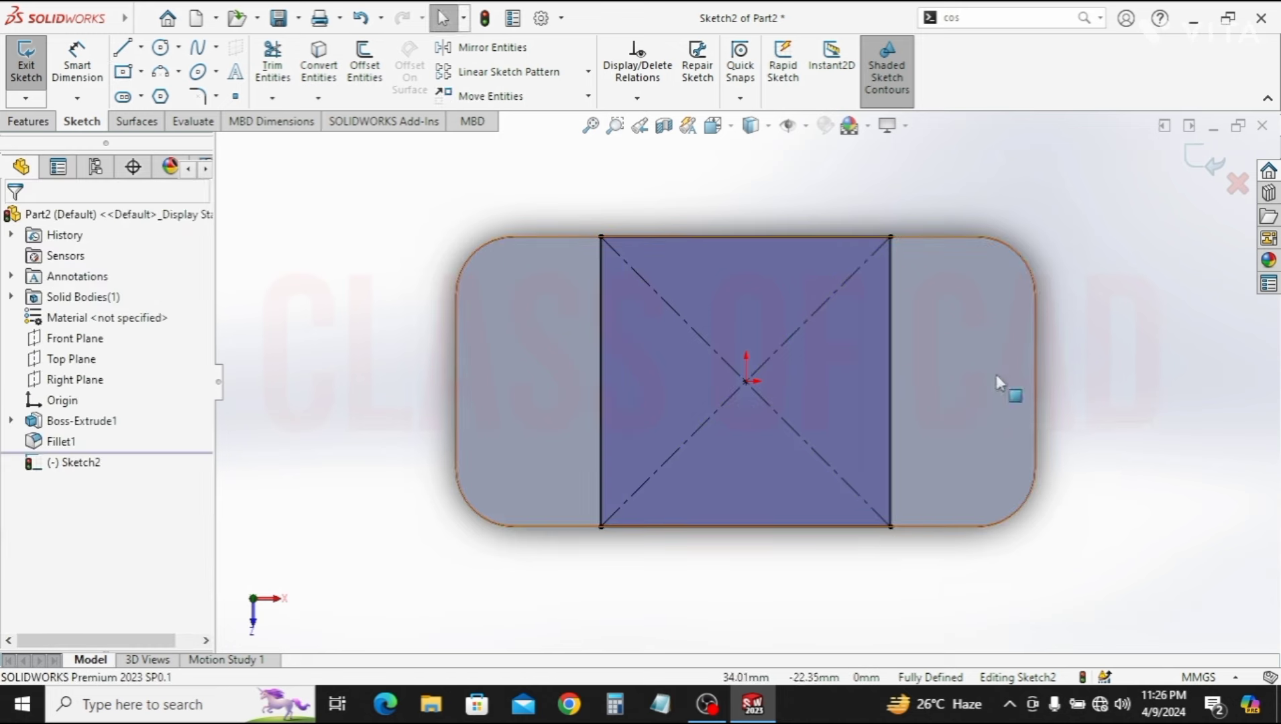
left_click(30, 126)
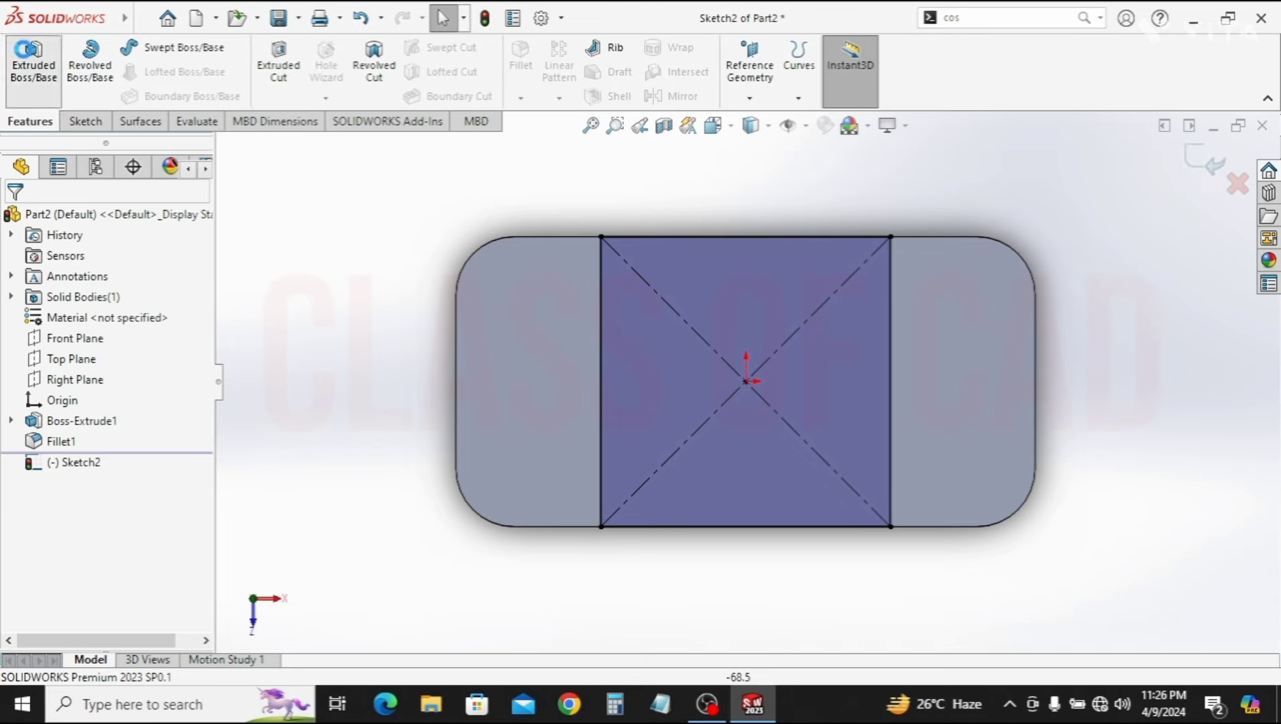
key("ctrl+7")
Extrude the square sketch 45 mm into a block on the plate
left_click(27, 57)
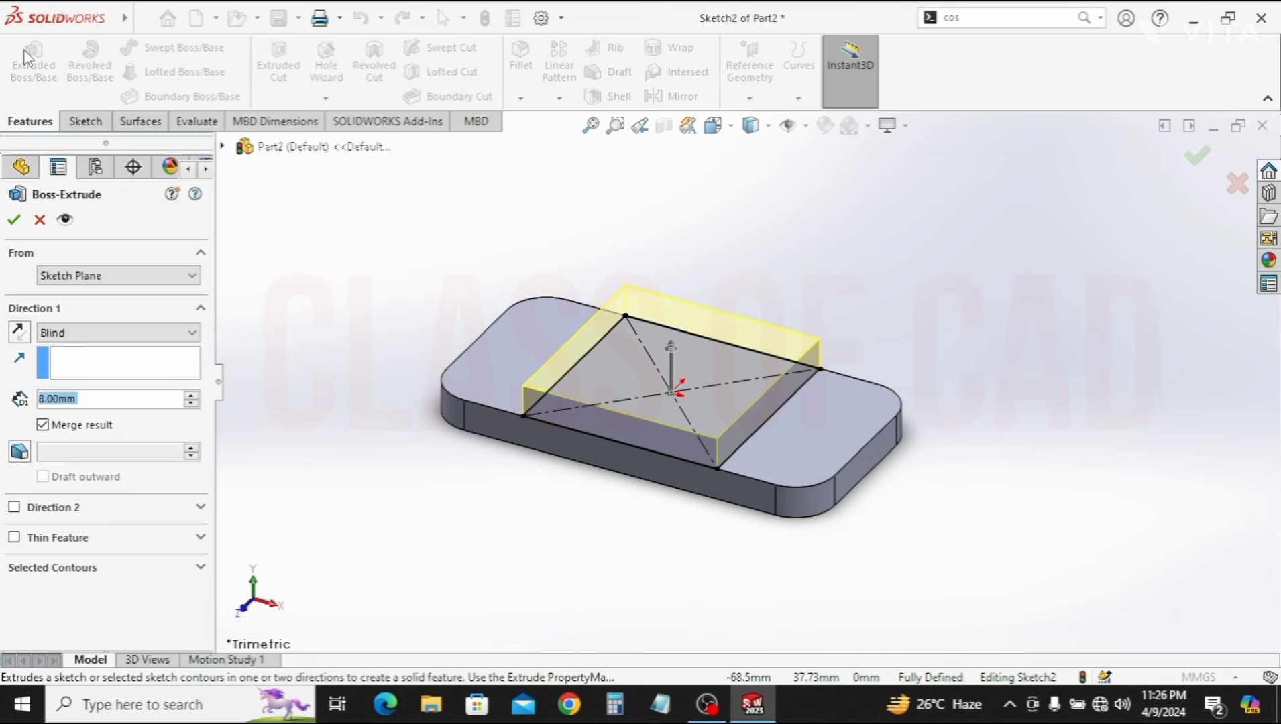
type("25")
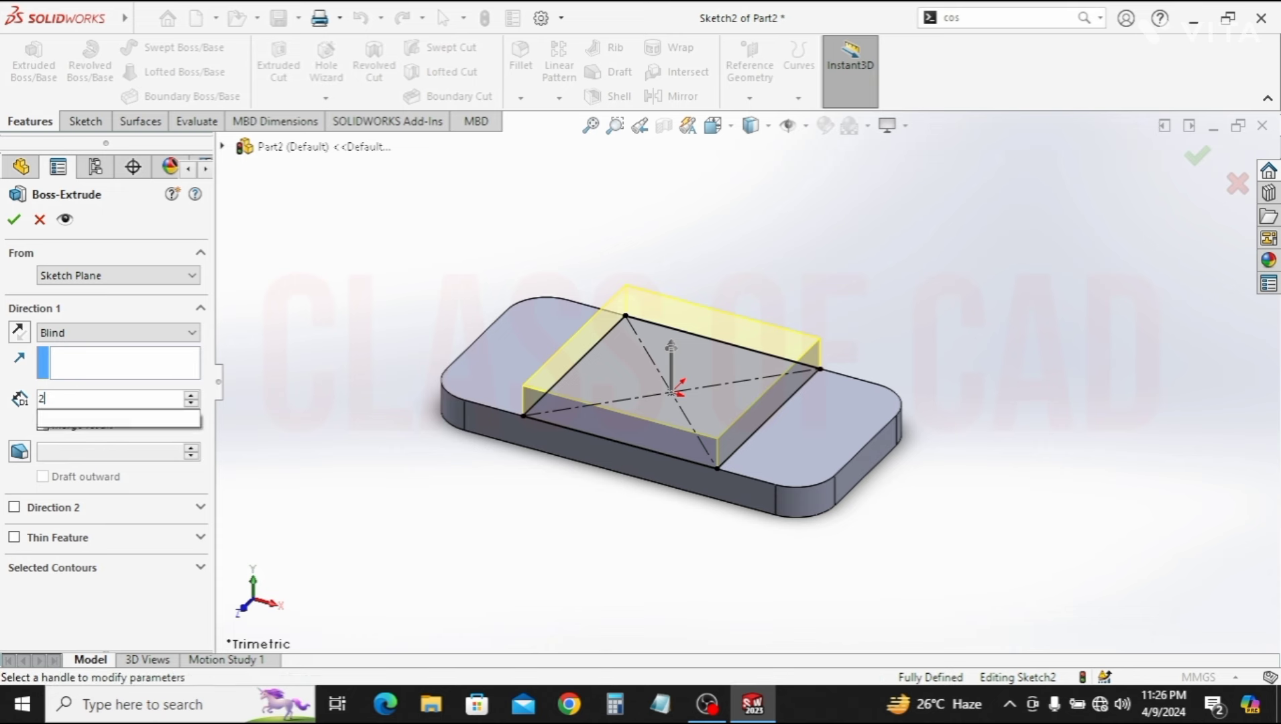
key("Return")
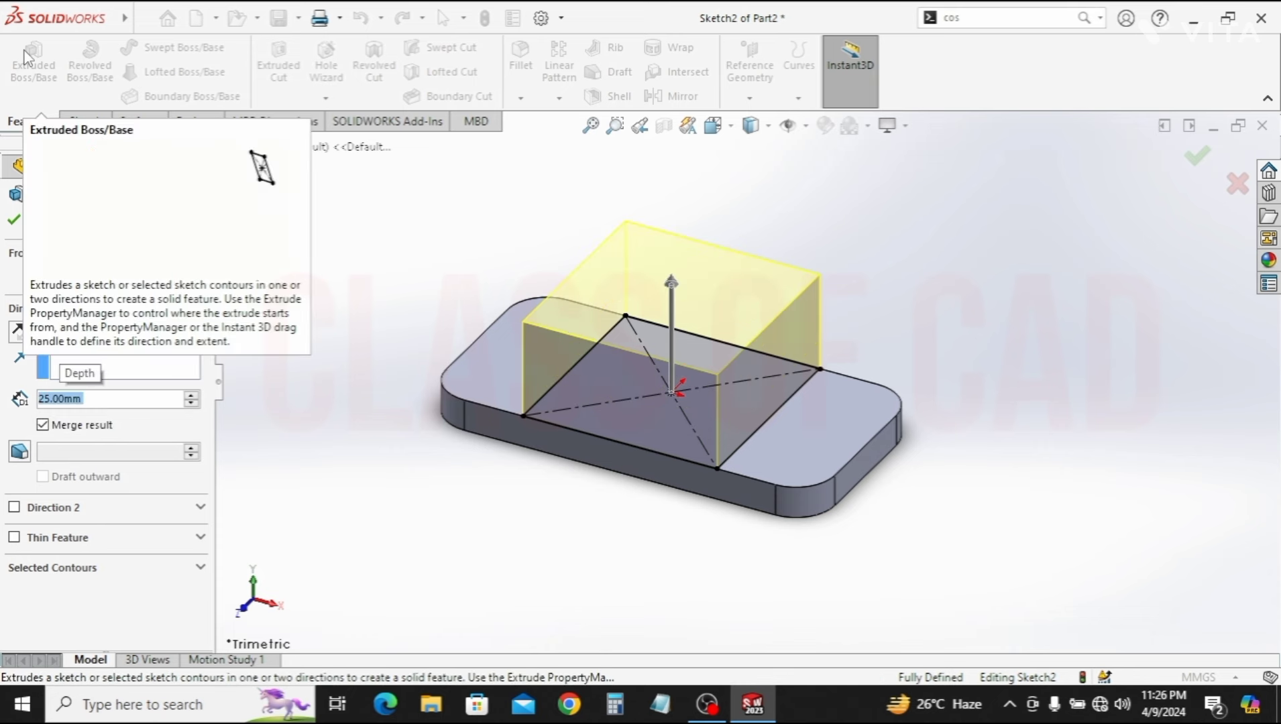
type("35")
key("Return")
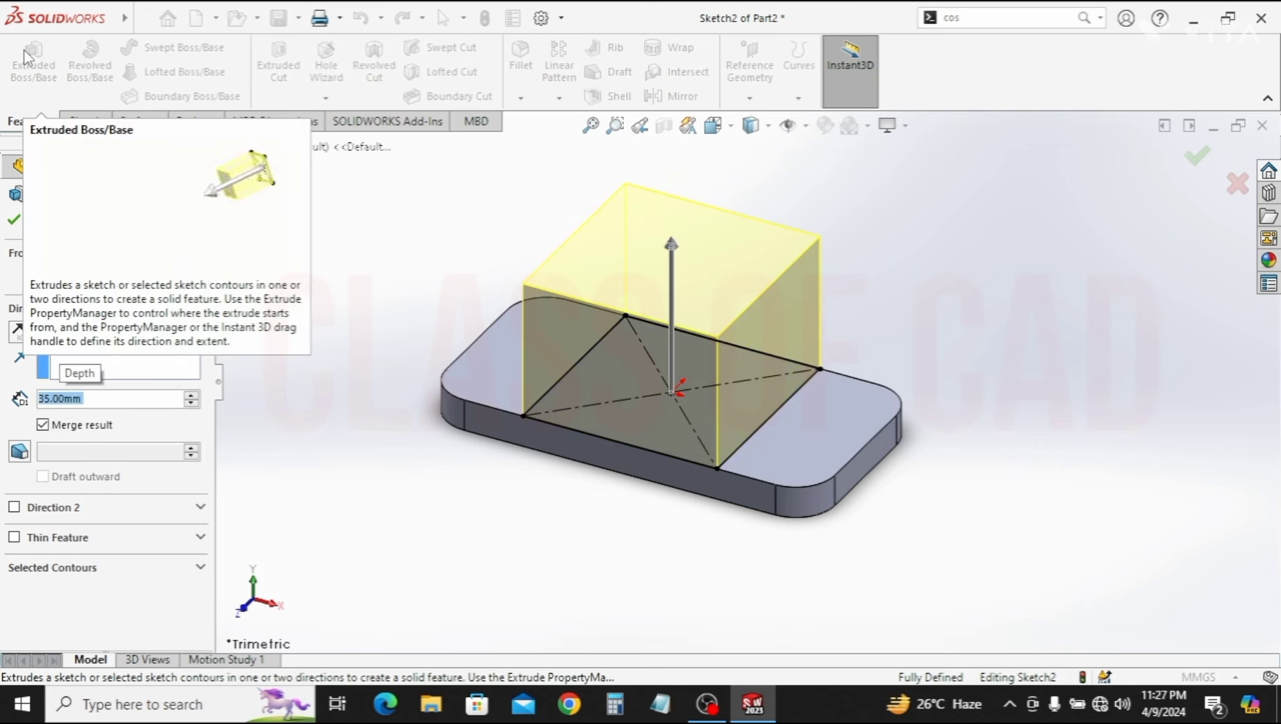
type("45")
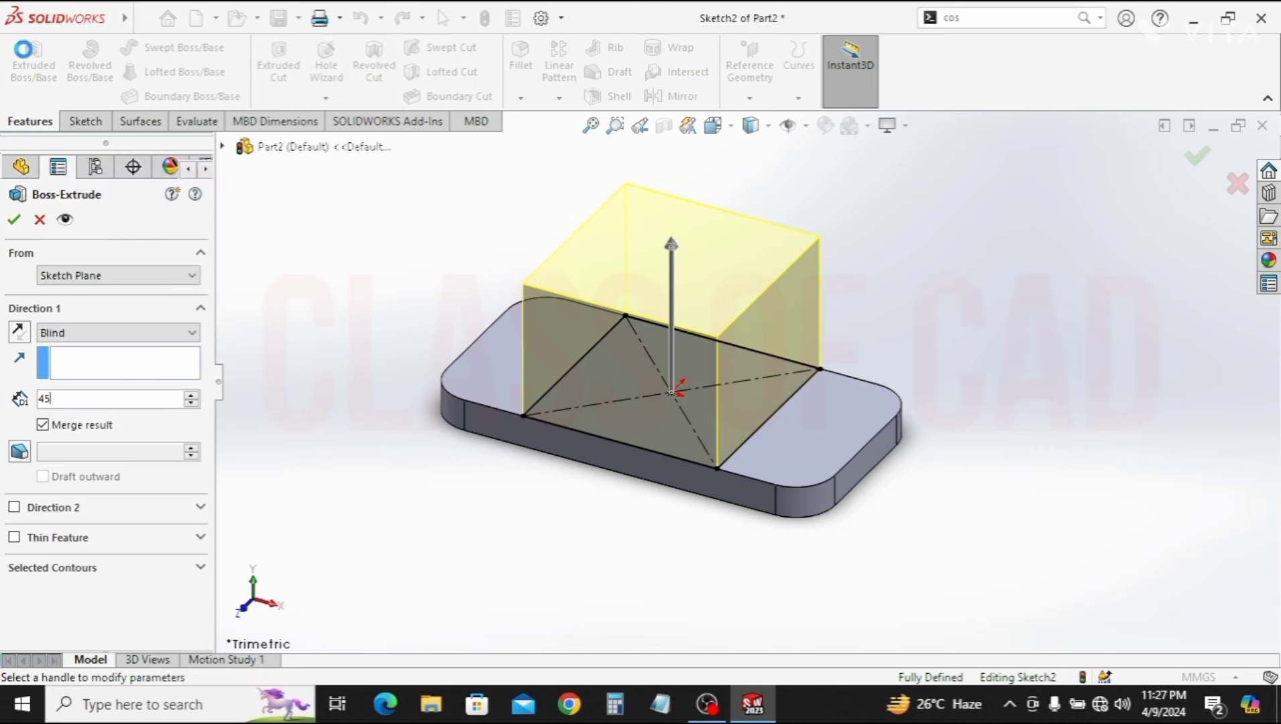
key("Return")
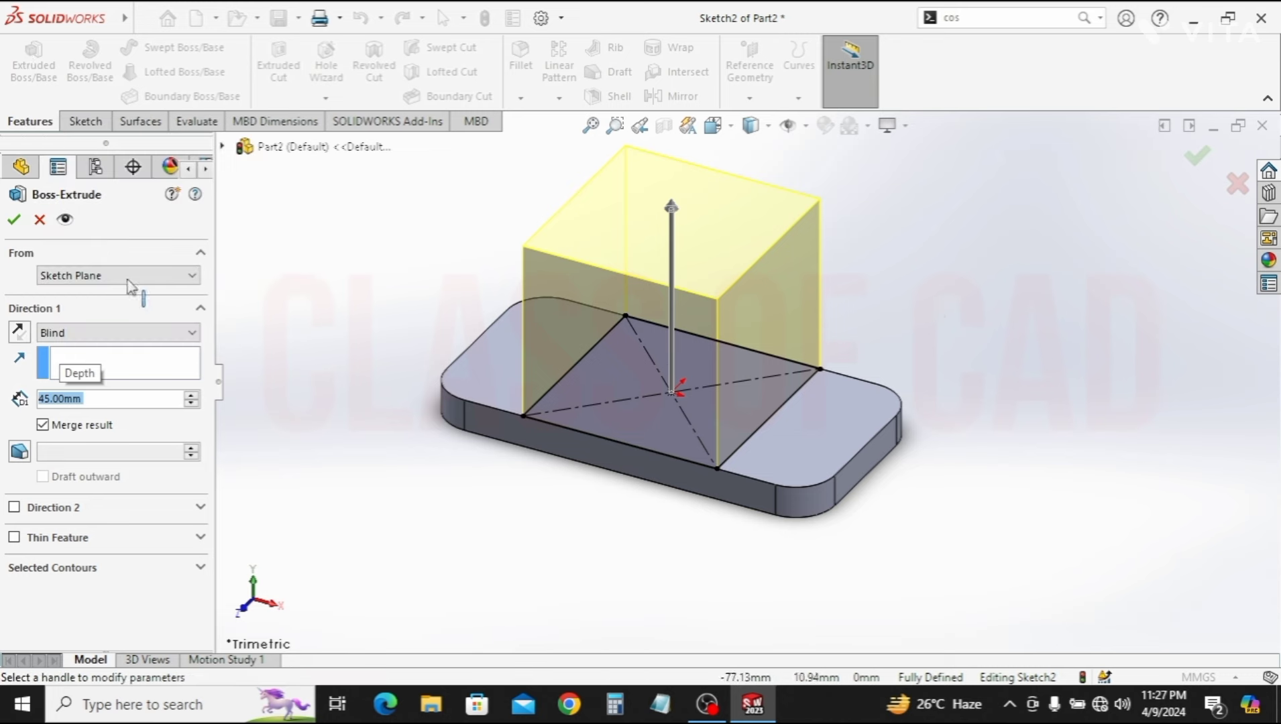
left_click(17, 226)
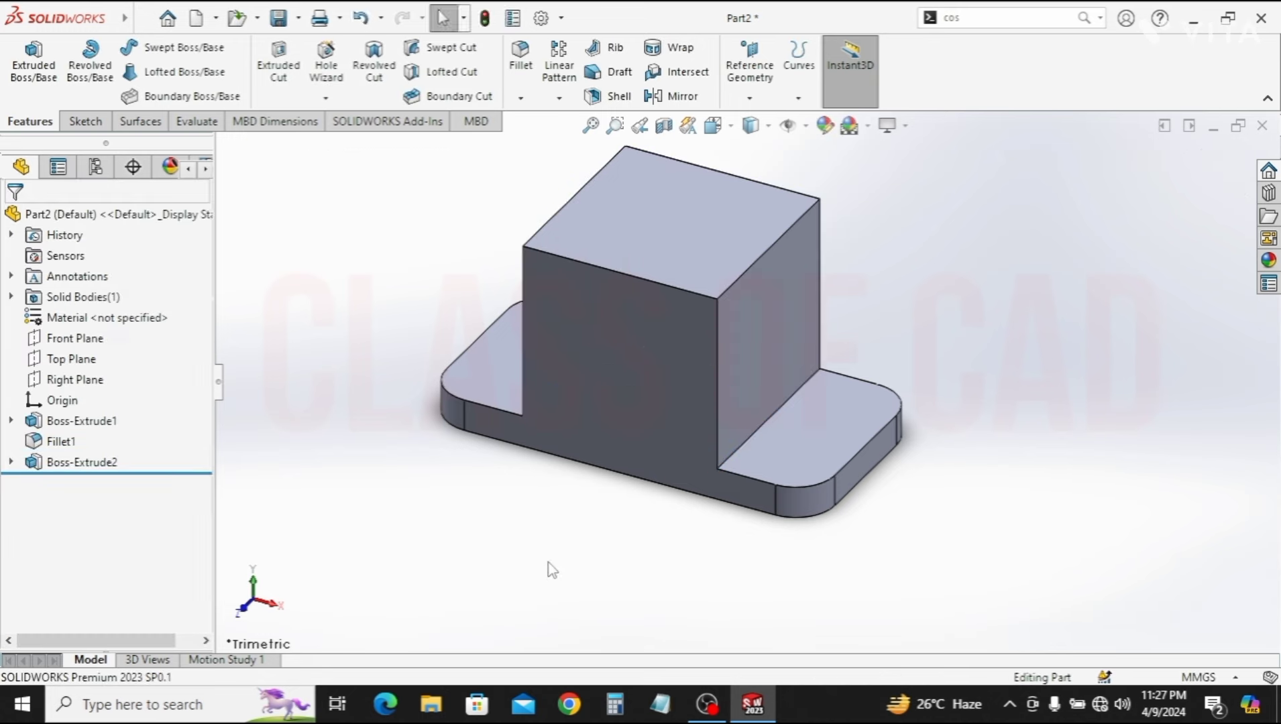
middle_click_drag(829, 491, 643, 543)
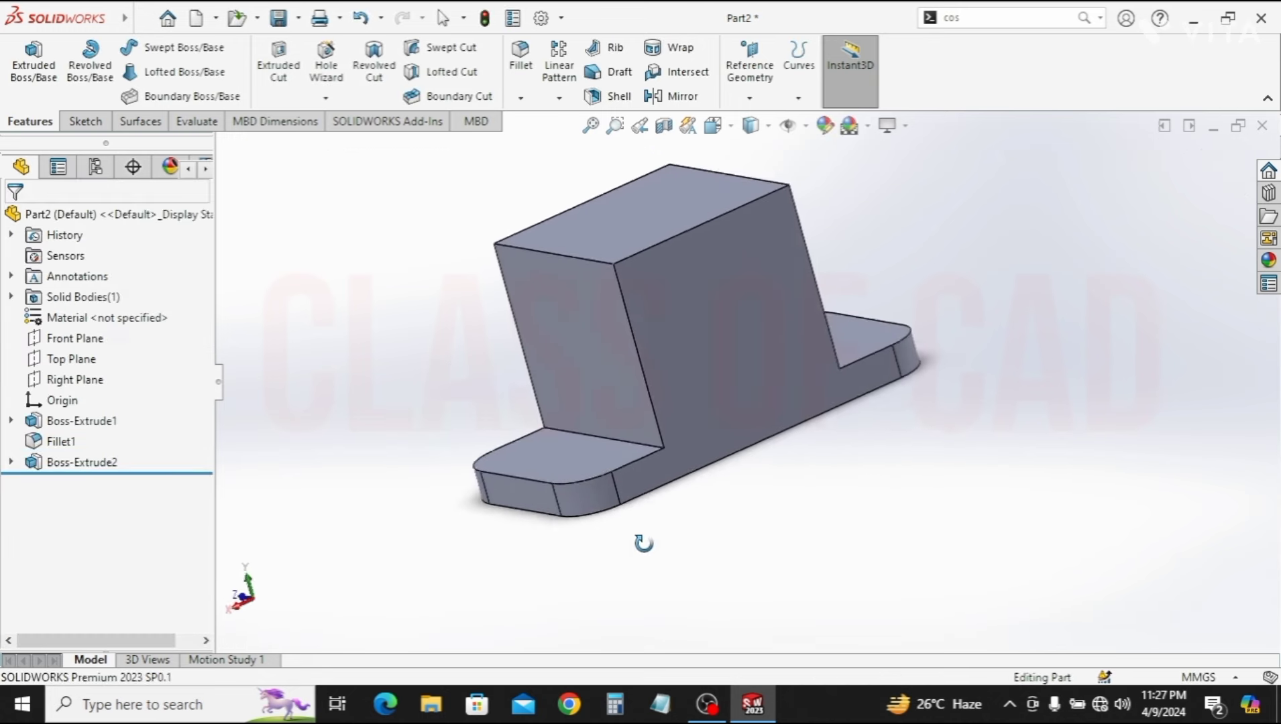
left_click(708, 360)
Draw a circle in a new sketch on the block's front face
left_click(790, 303)
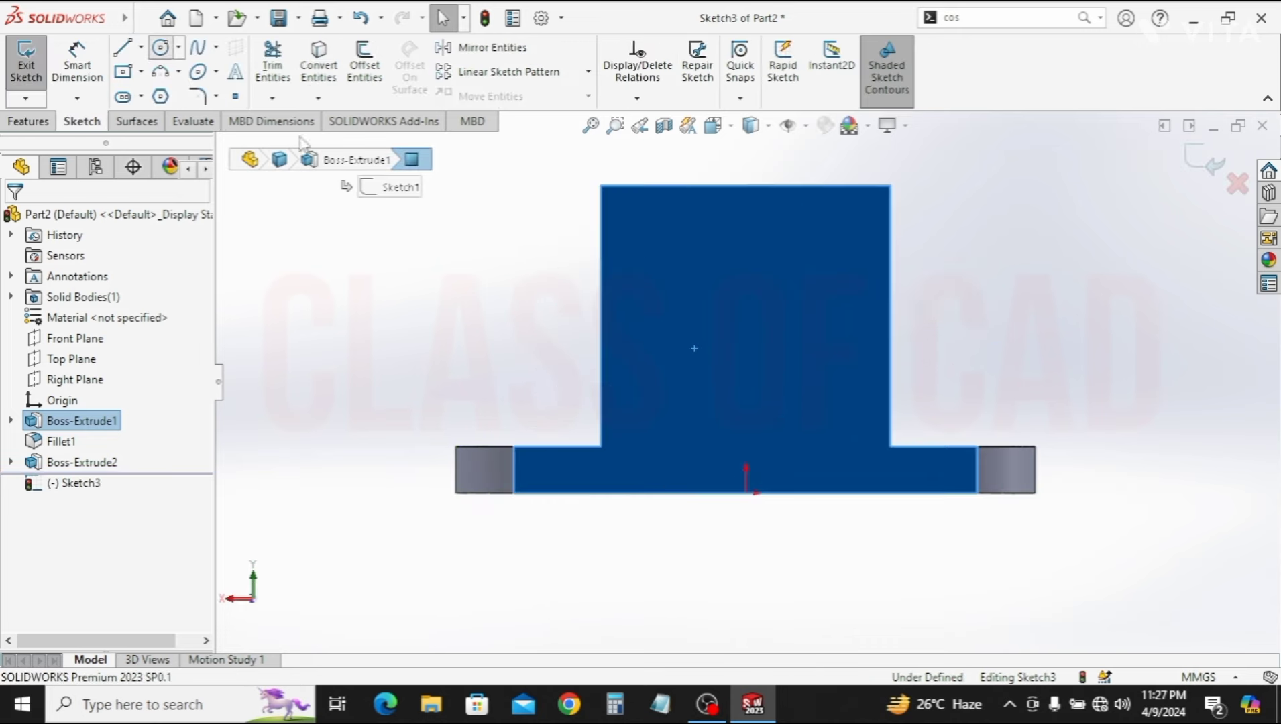
key("c")
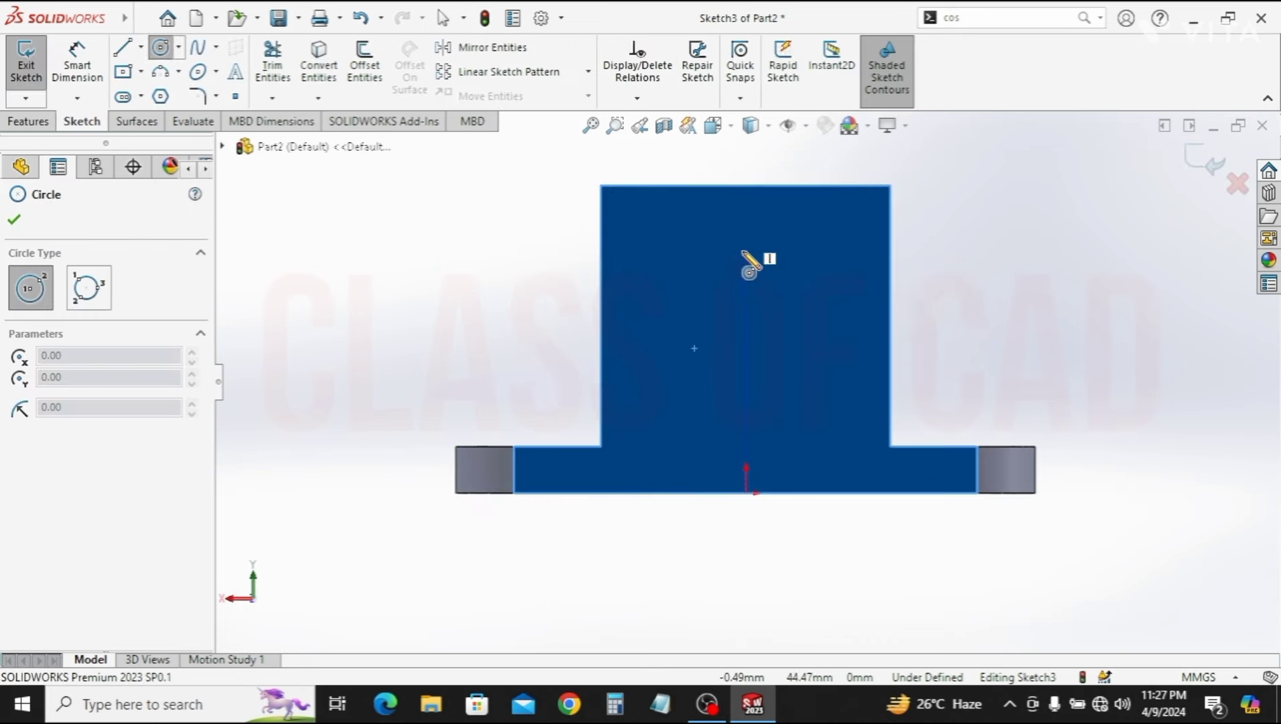
key("Escape")
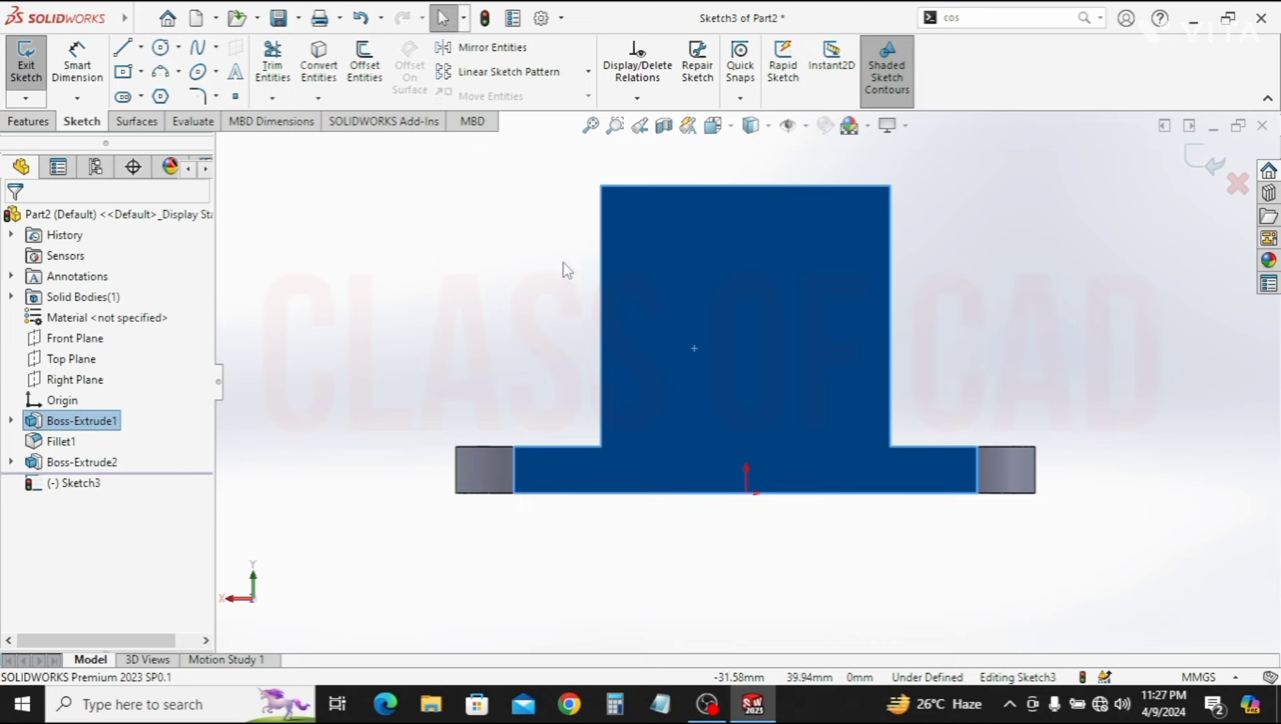
left_click(567, 270)
left_click(161, 48)
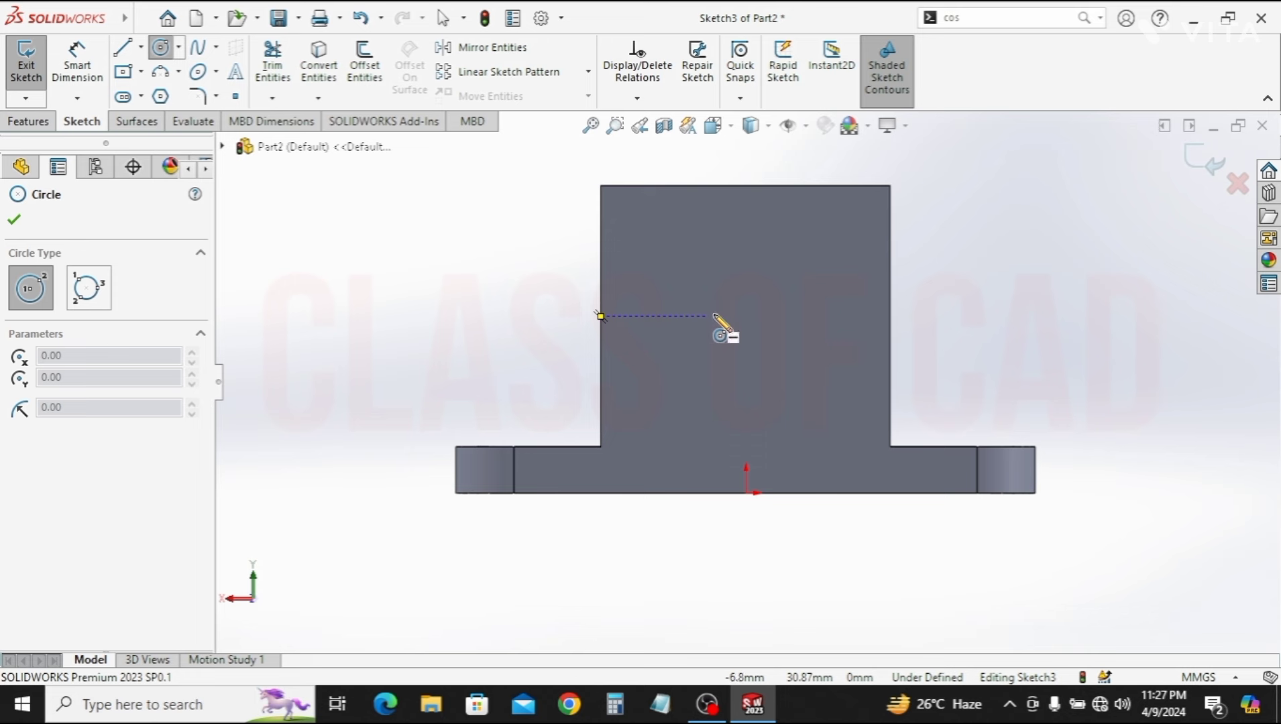
left_click(745, 315)
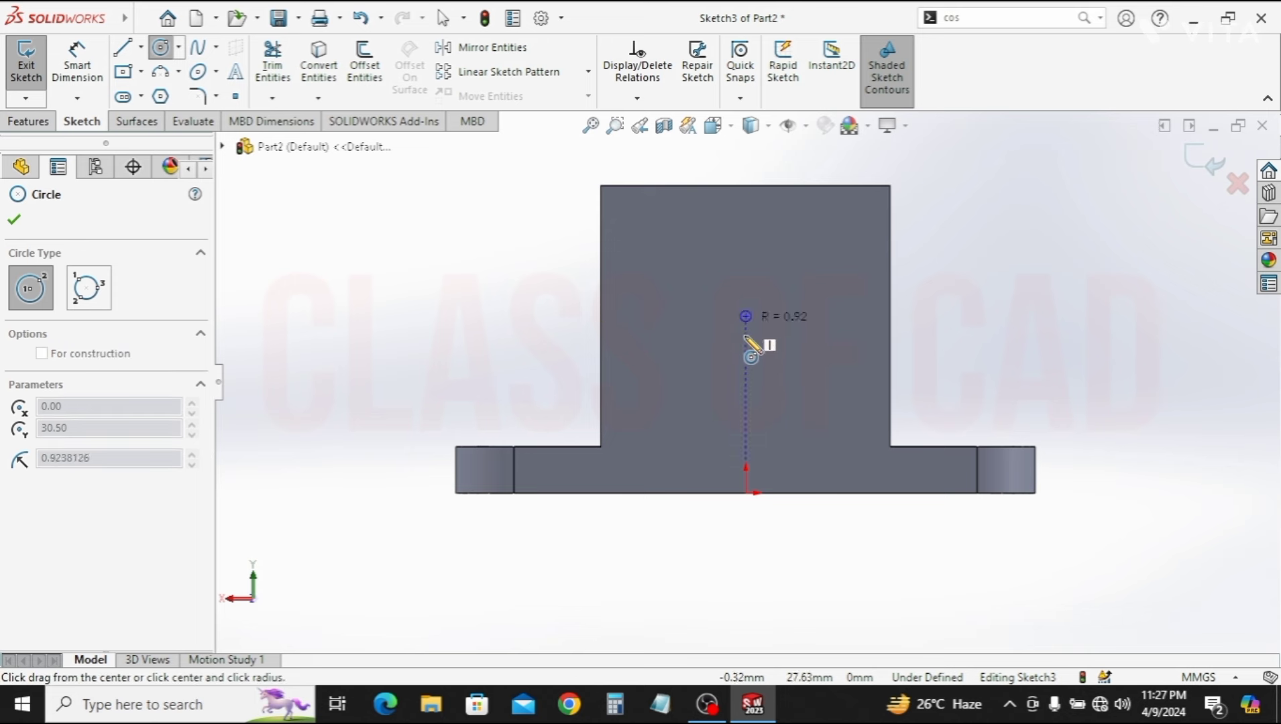
left_click(736, 386)
key("Escape")
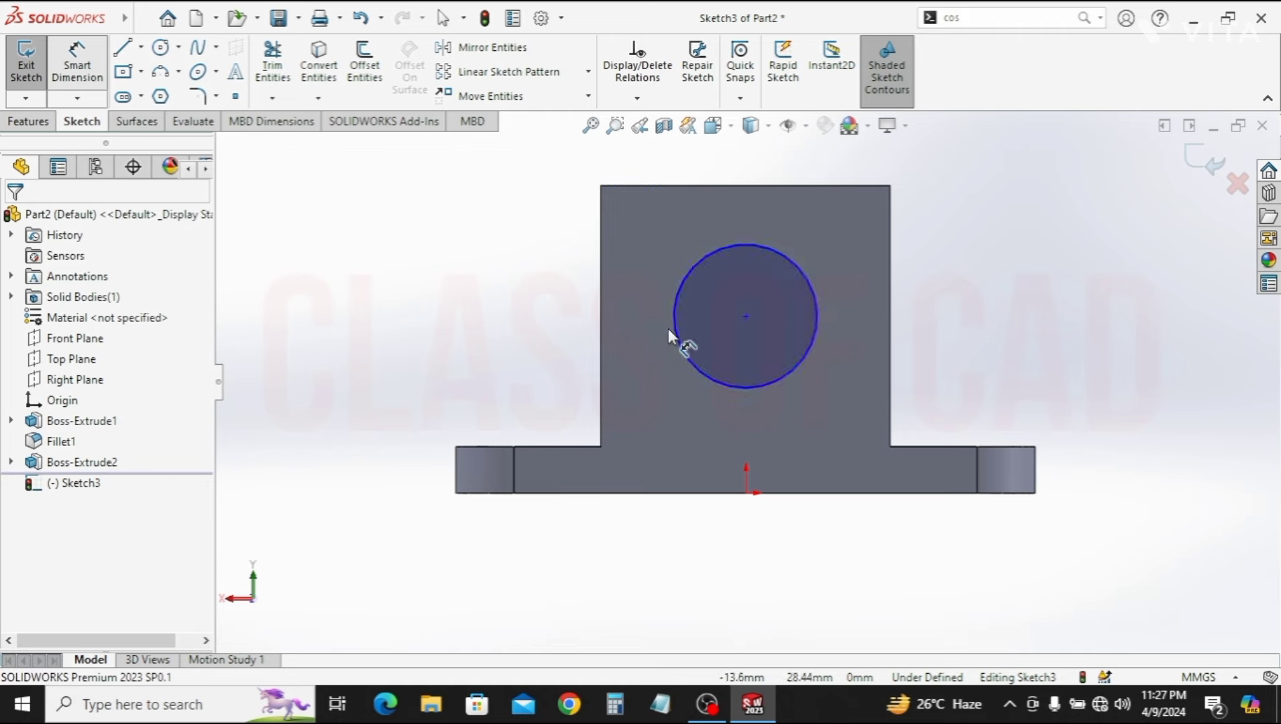
Dimension the circle to a 25 mm diameter
key("d")
left_click(673, 329)
left_click(533, 310)
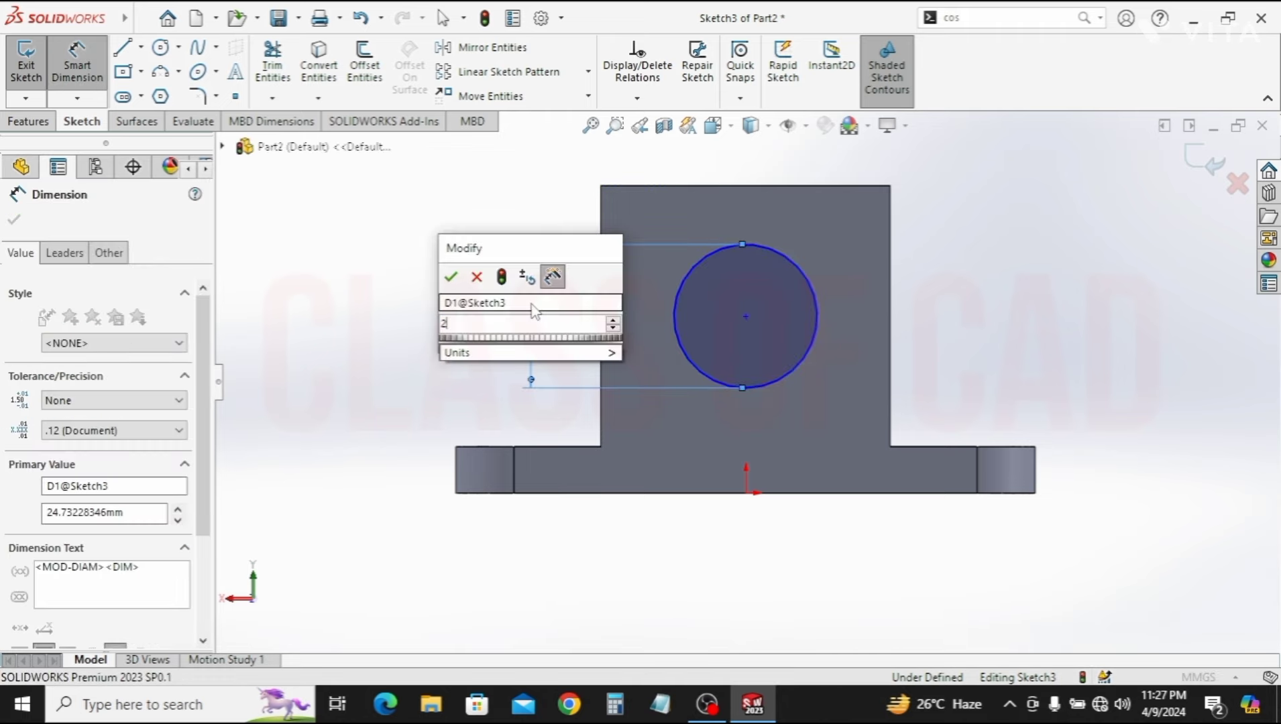
type("25")
key("Return")
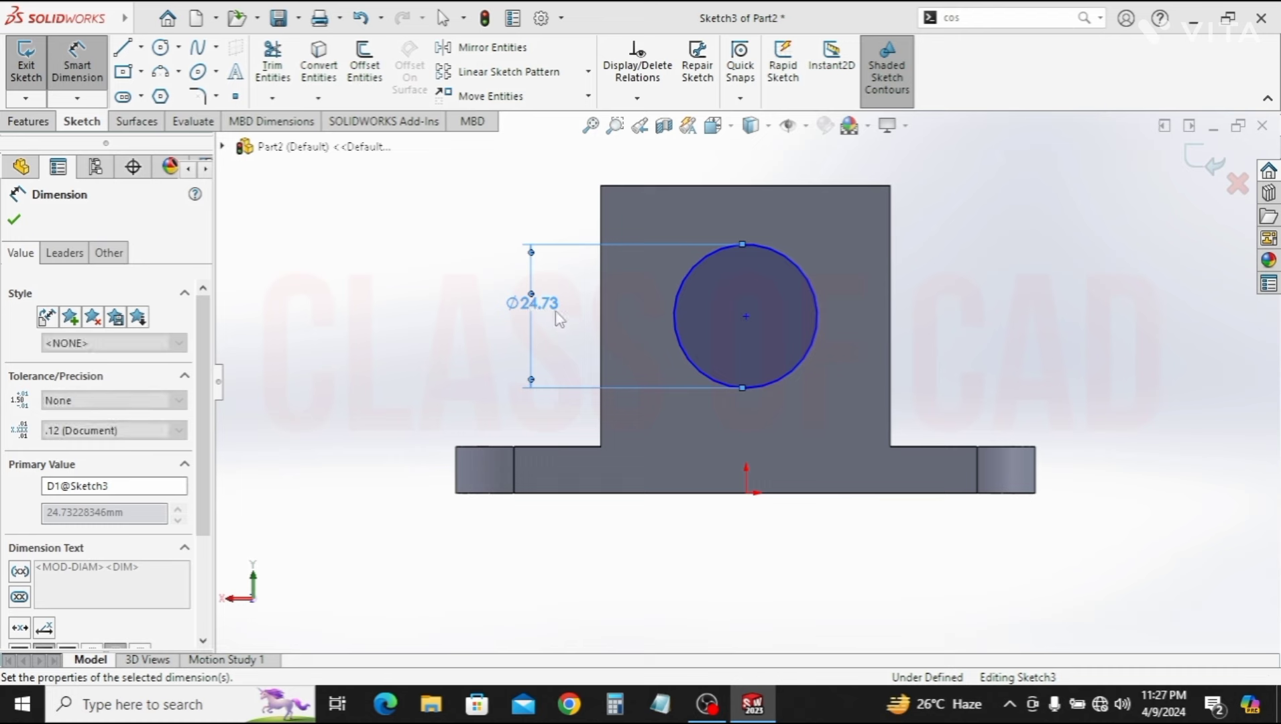
key("Escape")
key("Escape")
Align the circle centre vertically with the origin and place it 30 mm above it
left_click(746, 316)
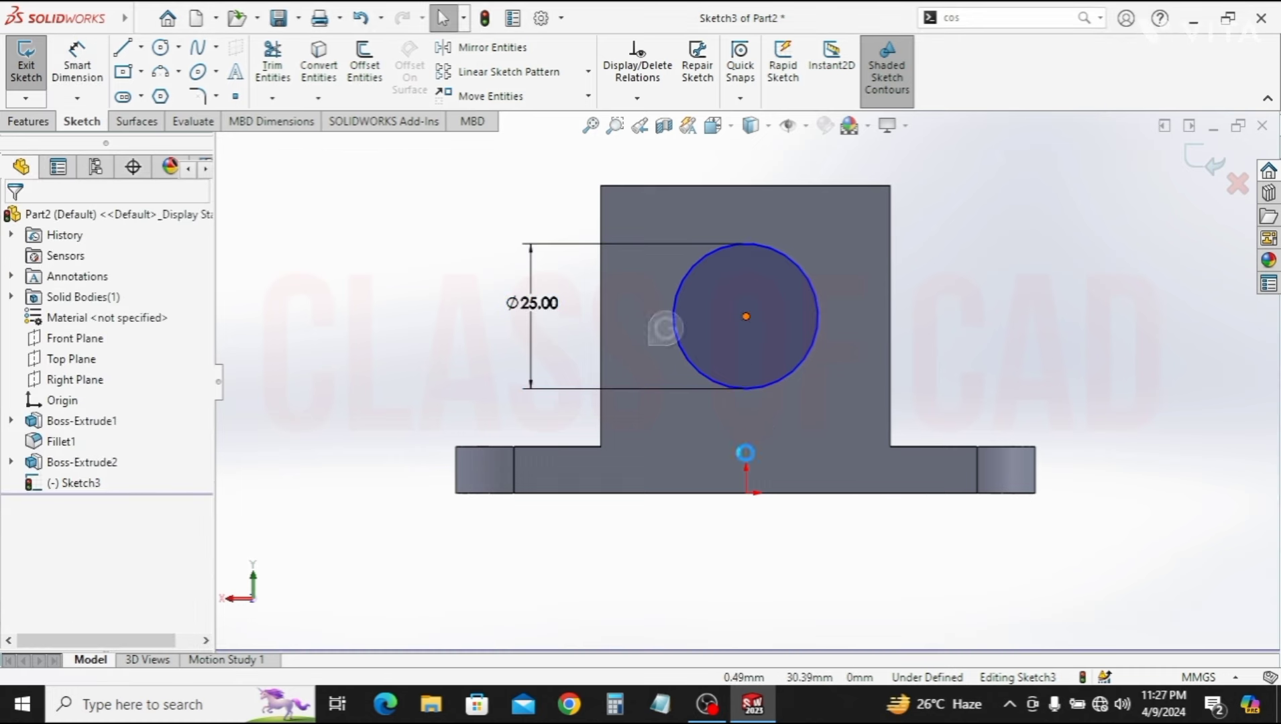
left_click(746, 494, "ctrl")
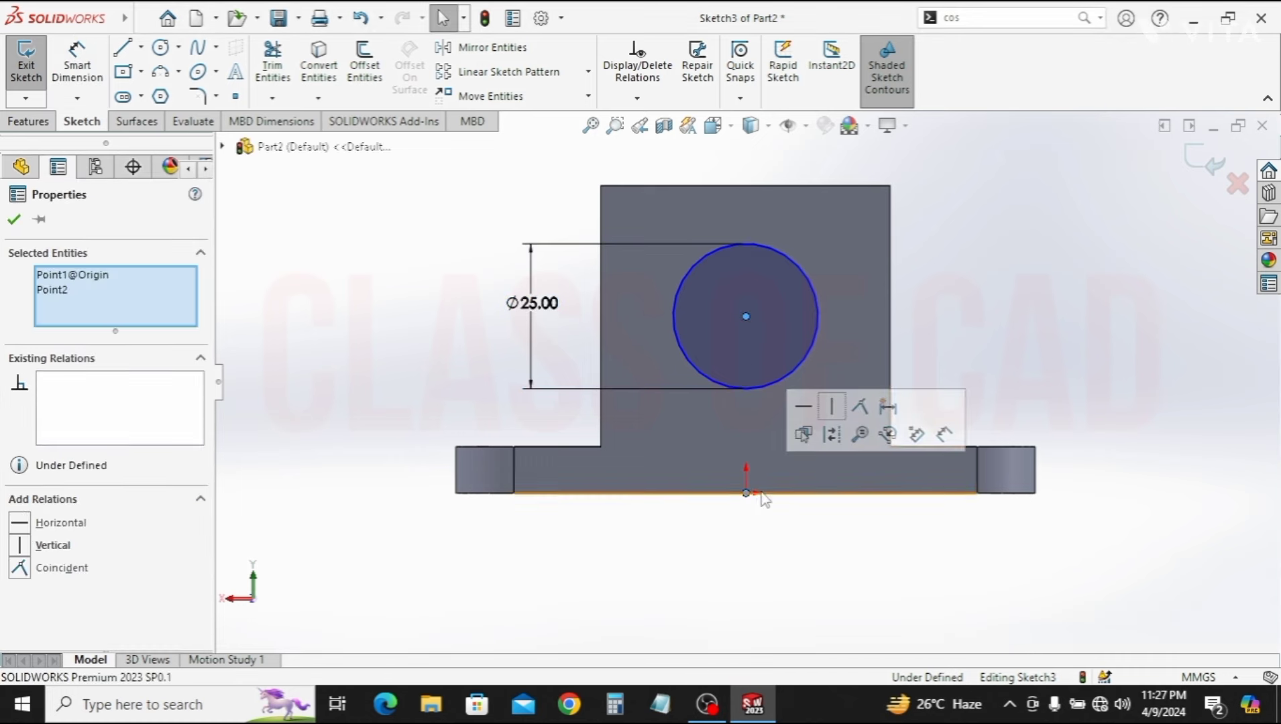
left_click(78, 65)
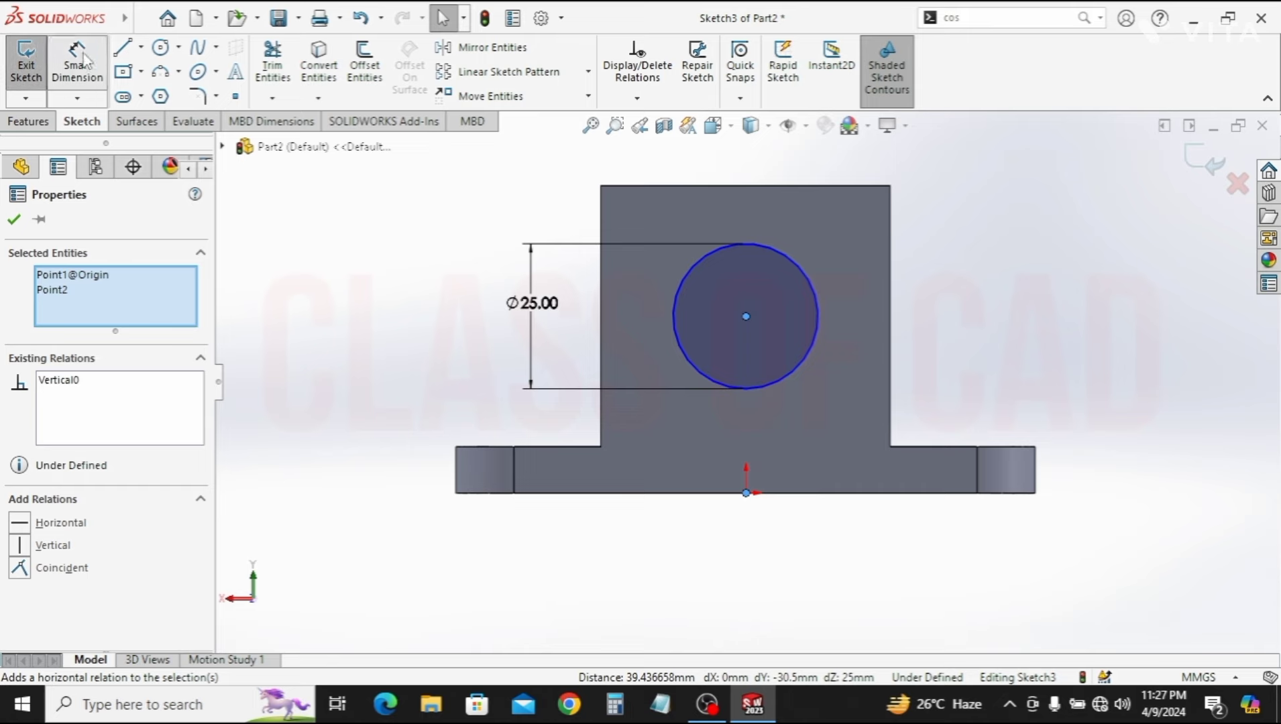
left_click(746, 316)
left_click(746, 493)
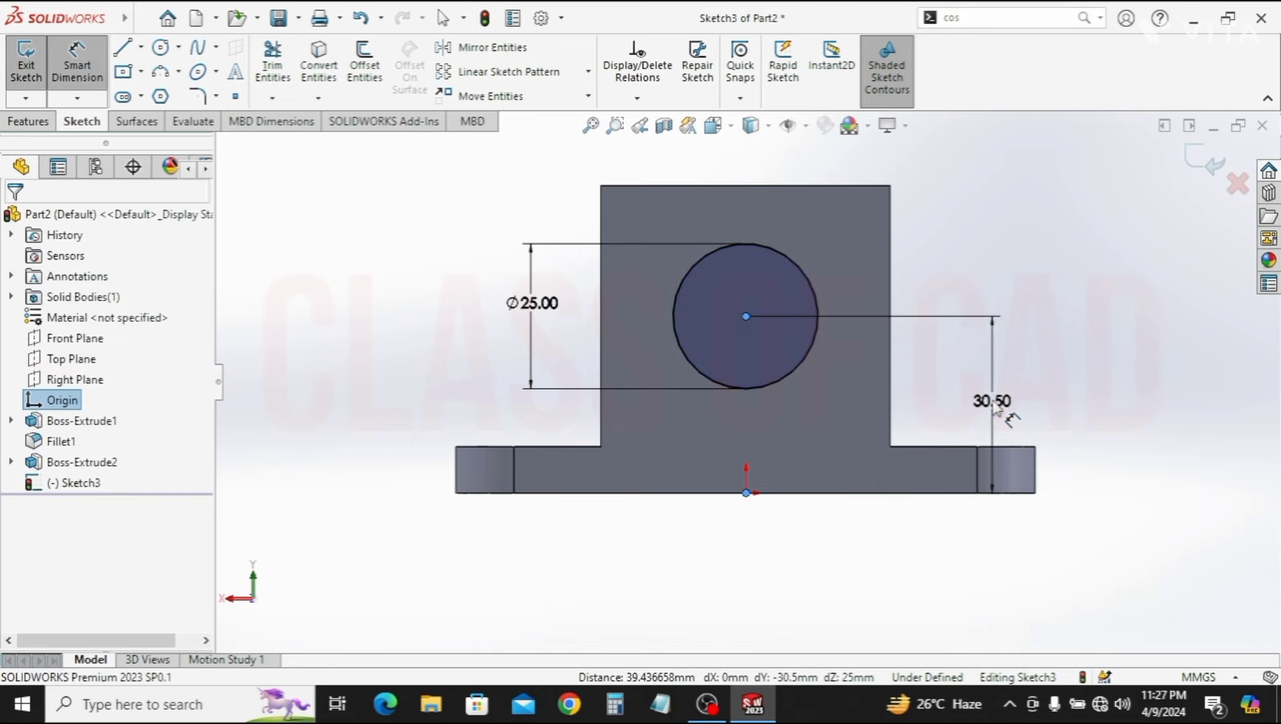
left_click(995, 411)
type("30.5")
key("Return")
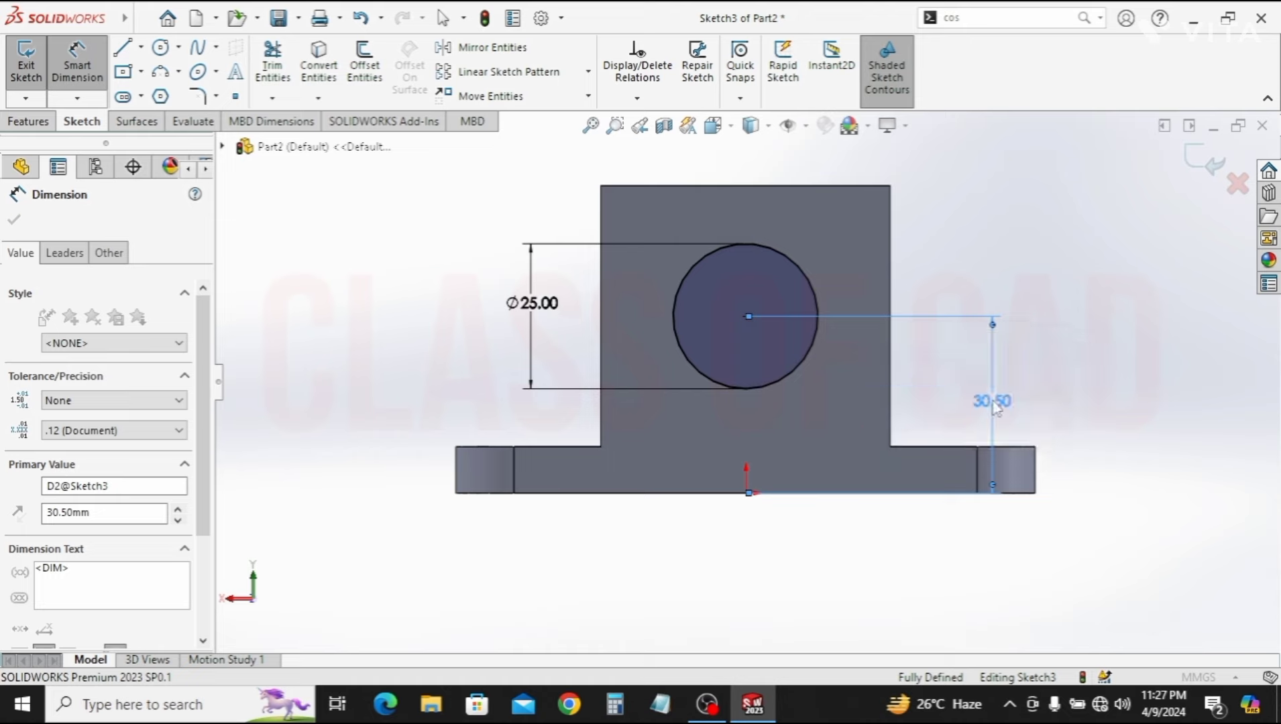
key("ctrl+z")
key("Escape")
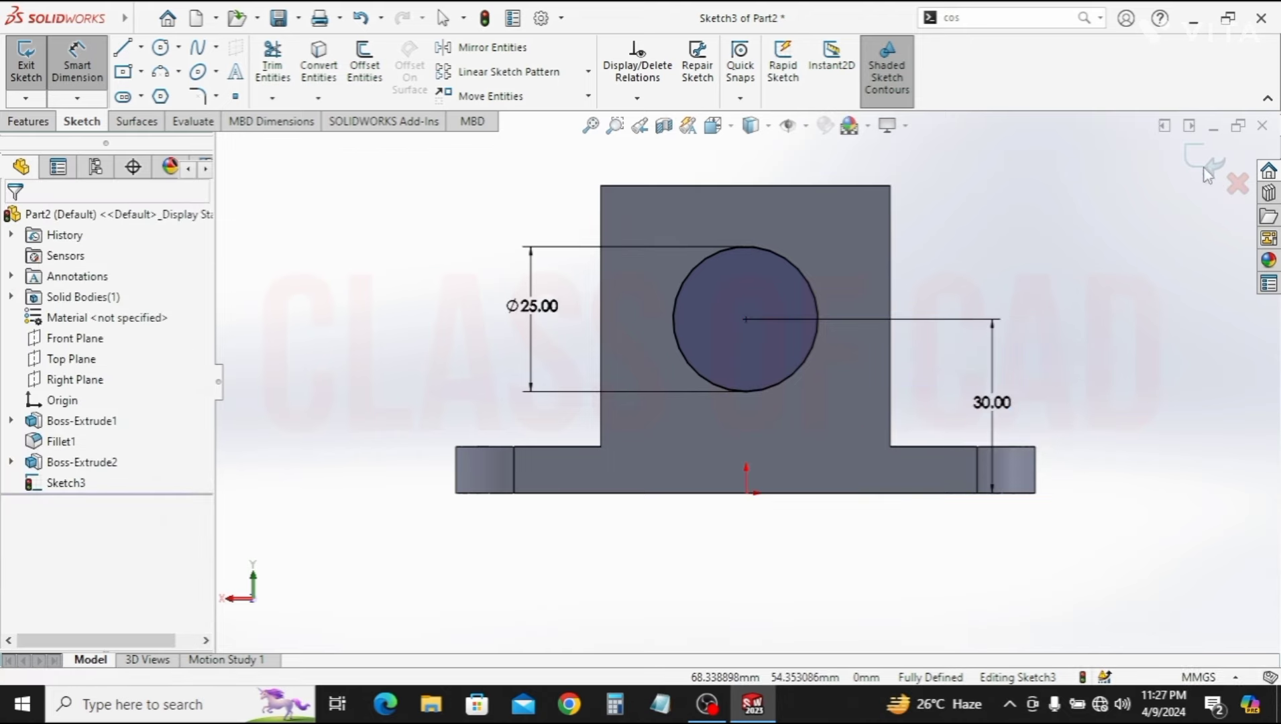
left_click(27, 123)
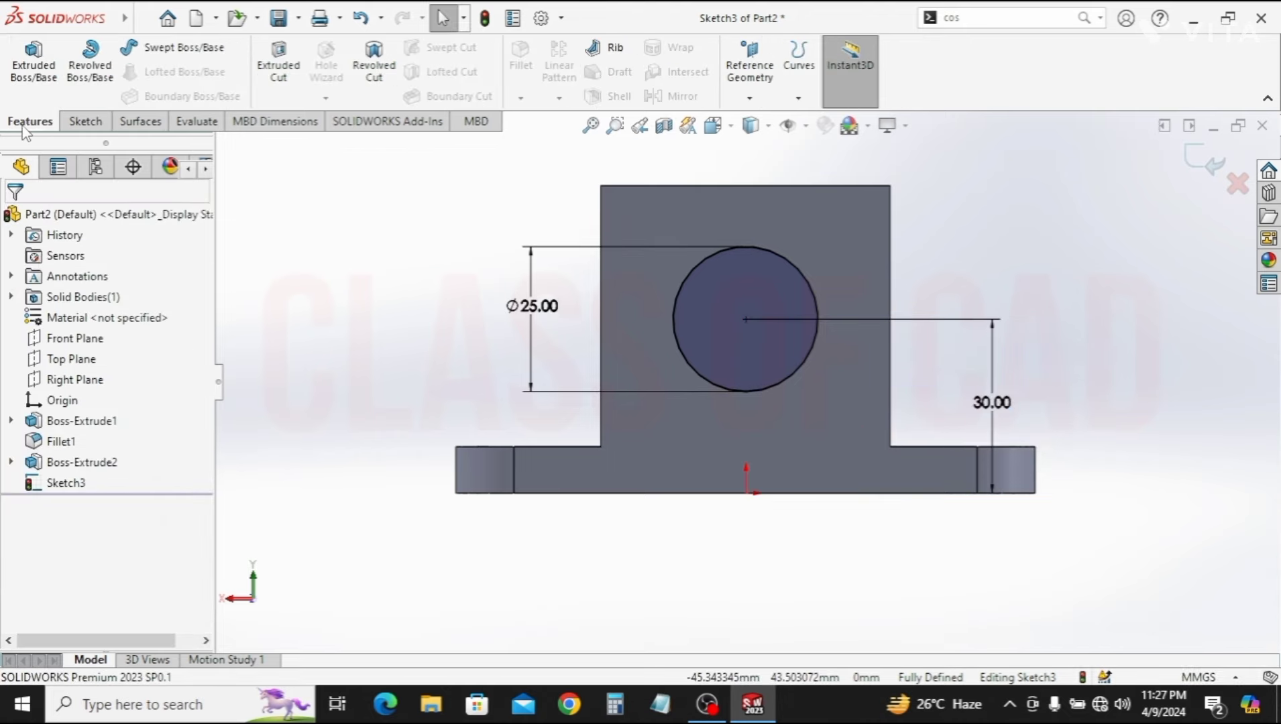
Extrude the Ø25 circle 15 mm out from the block face into a shaft
left_click(38, 74)
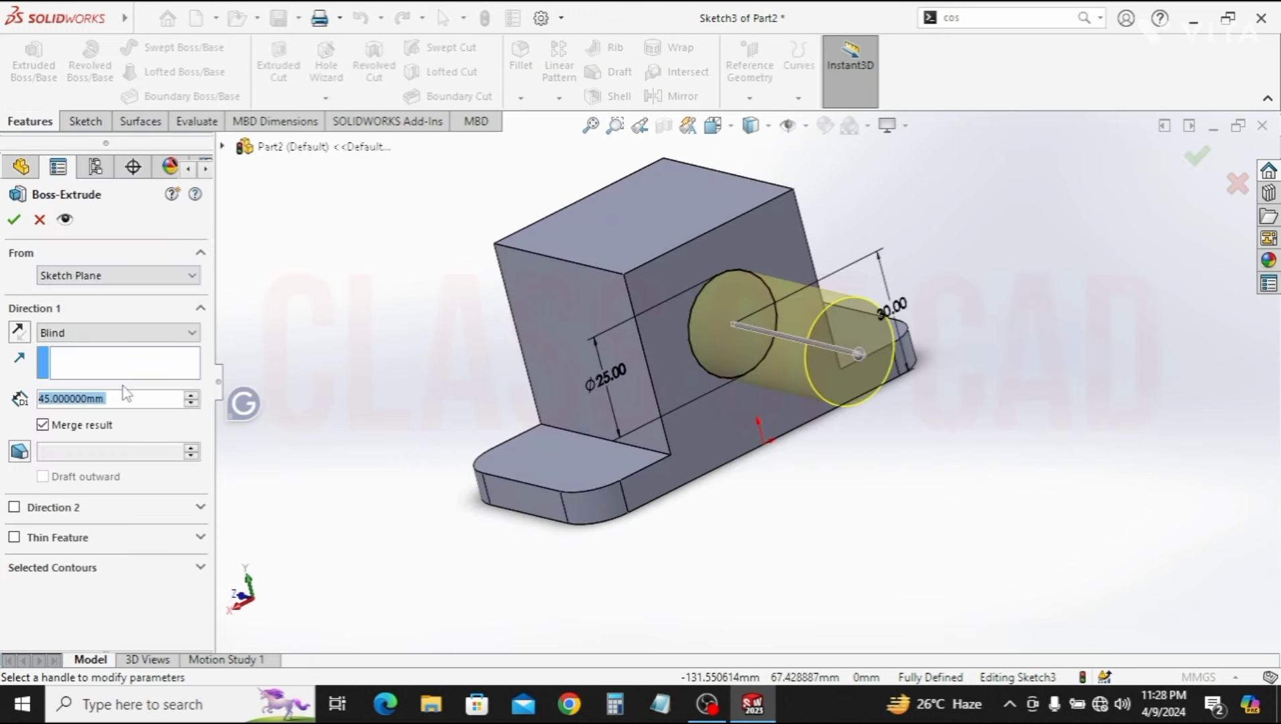
type("15")
key("Return")
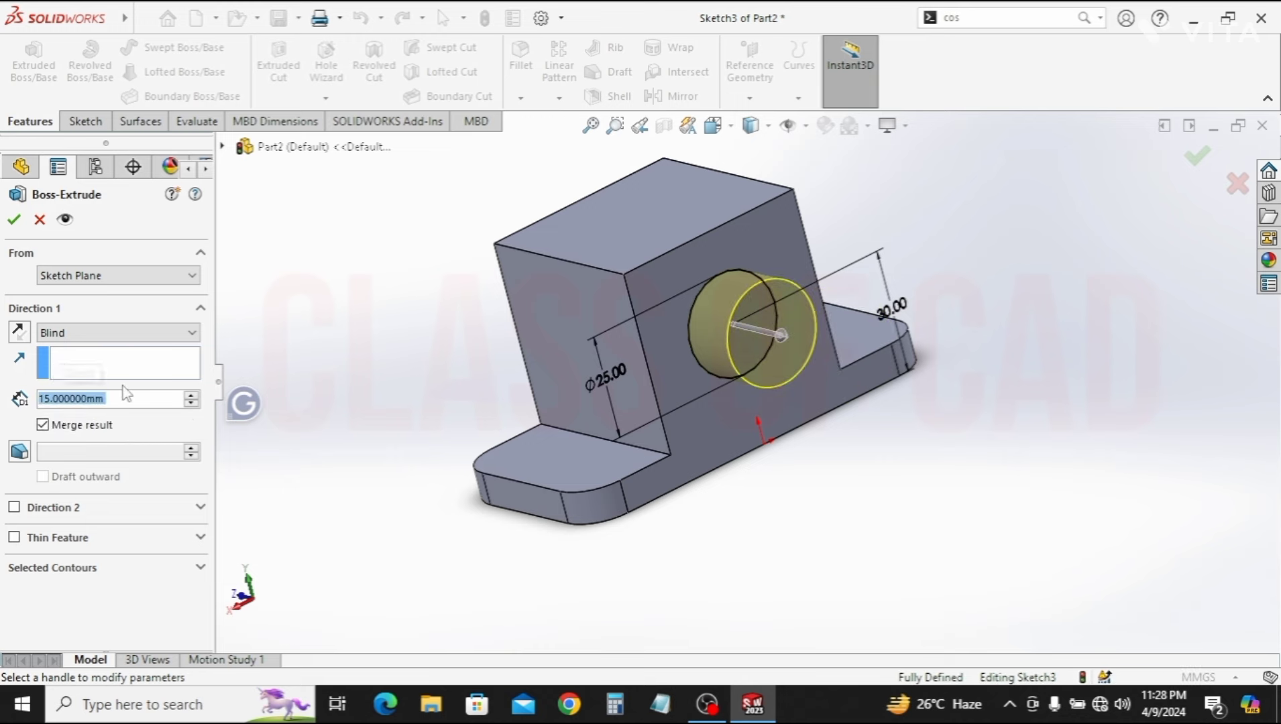
key("Return")
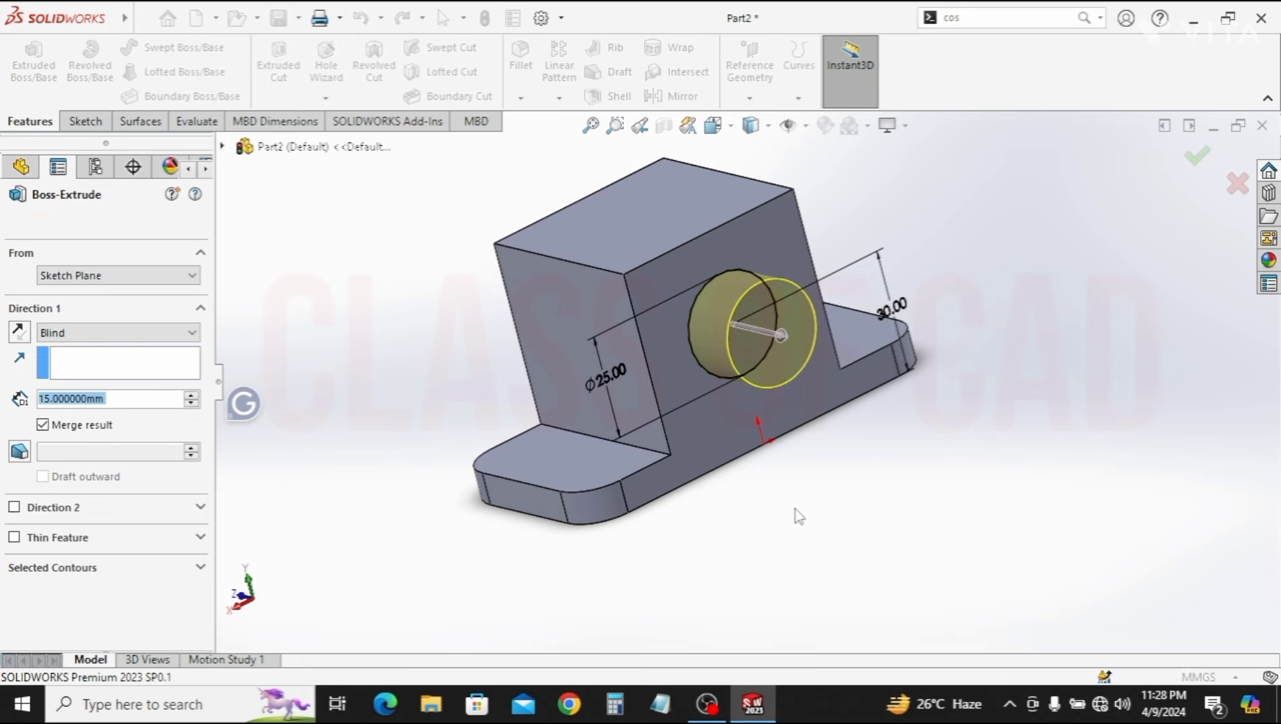
left_click(797, 304)
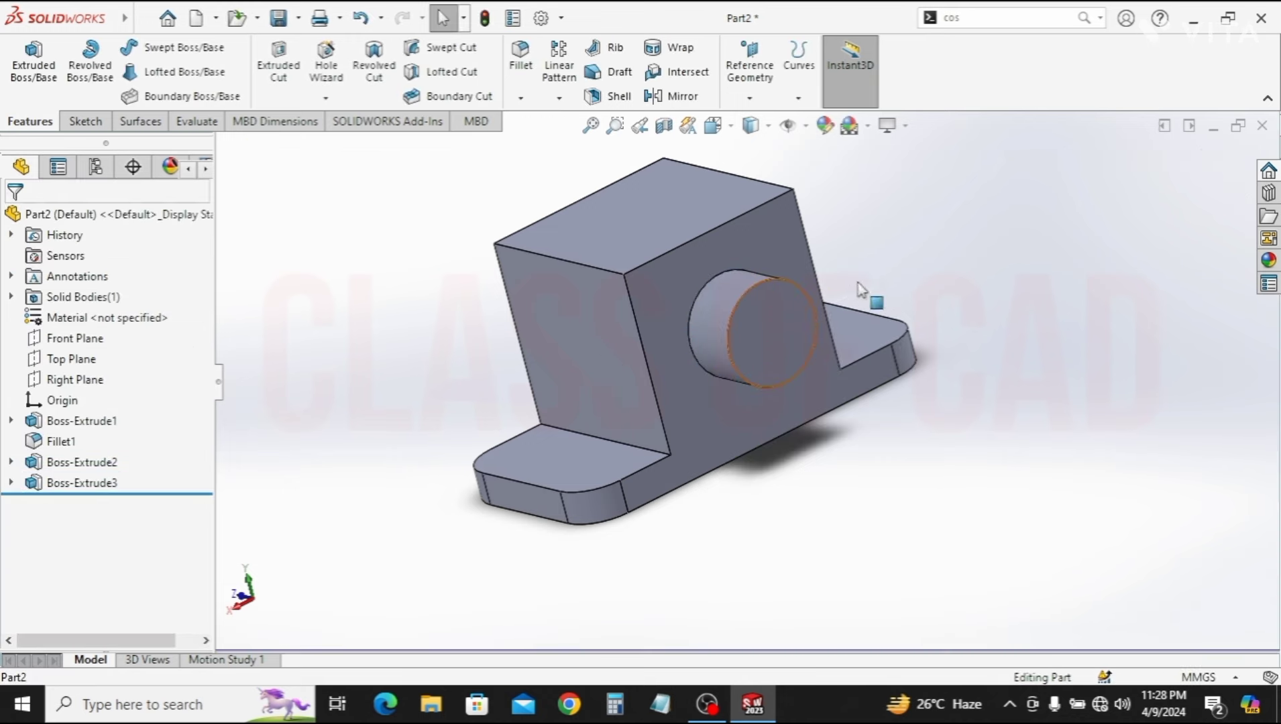
Sketch a Ø21 mm circle centred on the shaft's end face
left_click(885, 255)
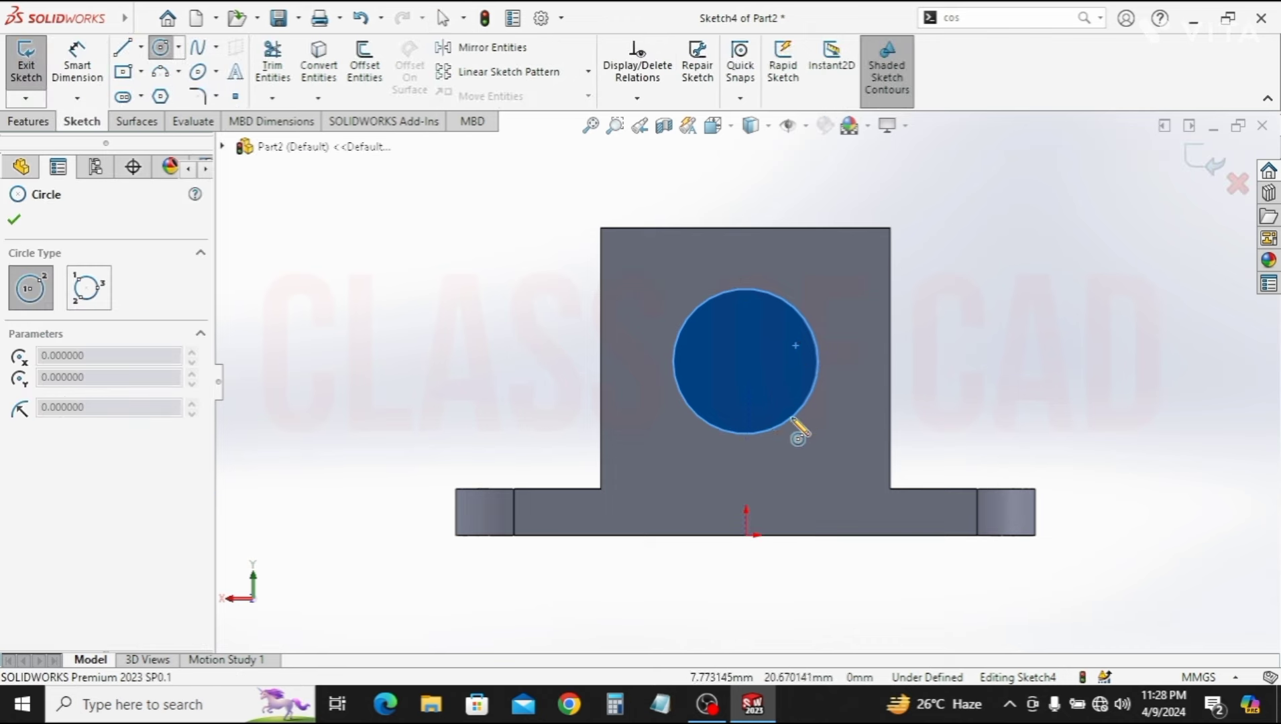
left_click(746, 361)
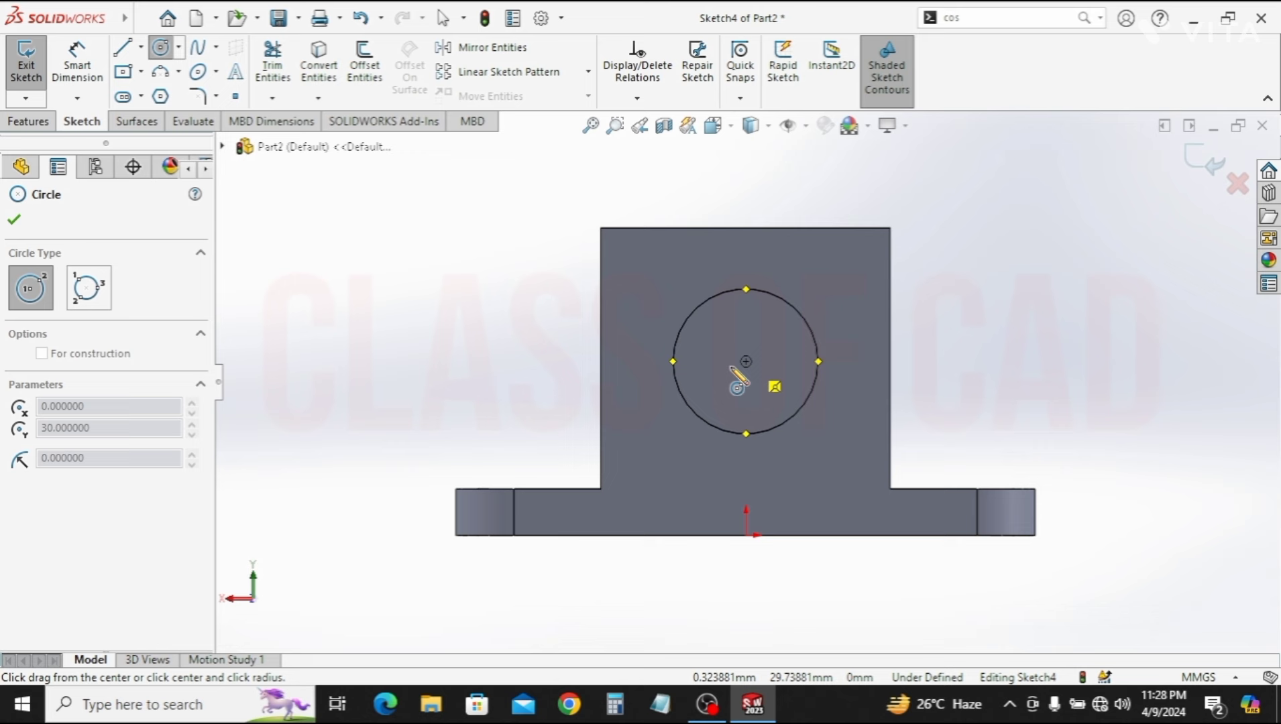
left_click(689, 388)
left_click(77, 60)
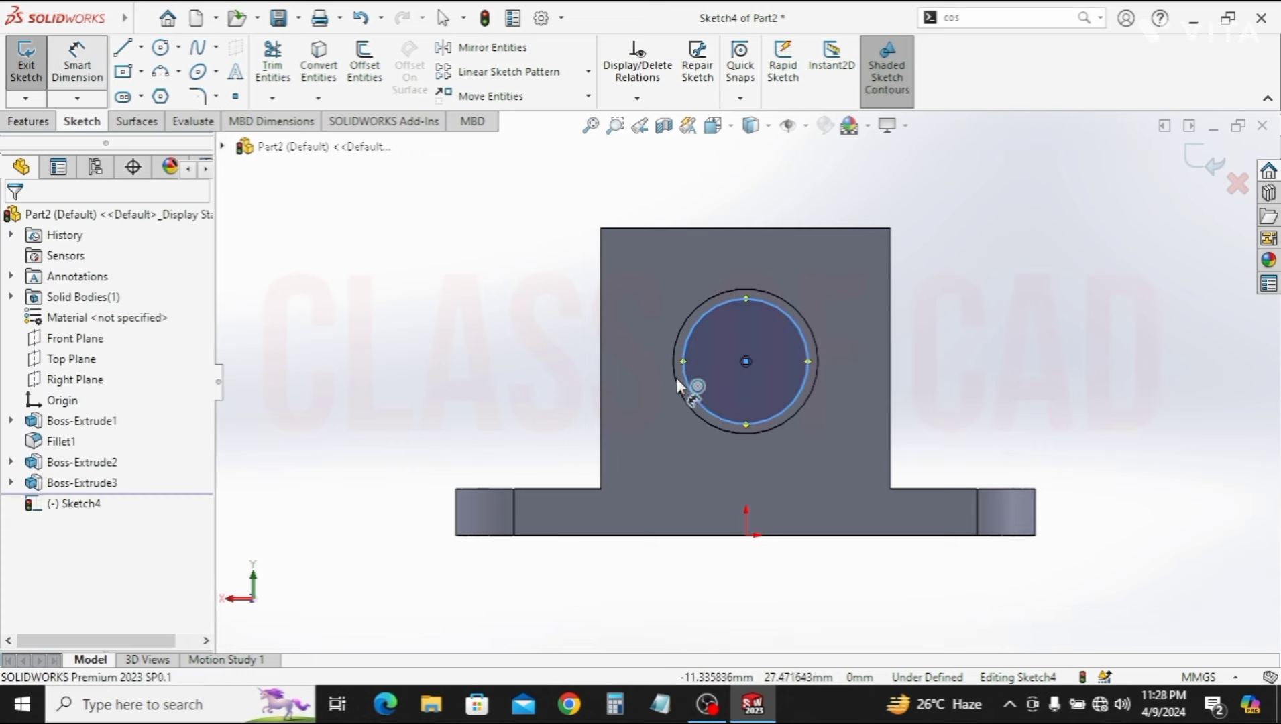
left_click(666, 387)
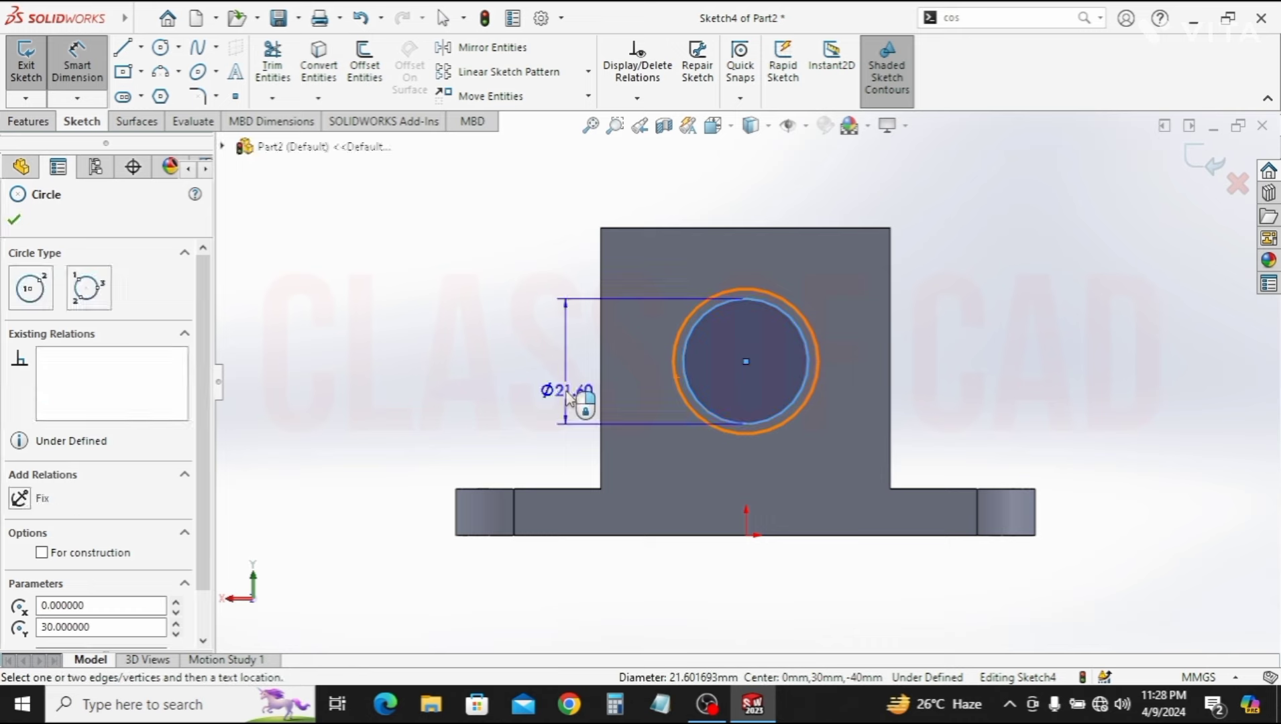
left_click(612, 407)
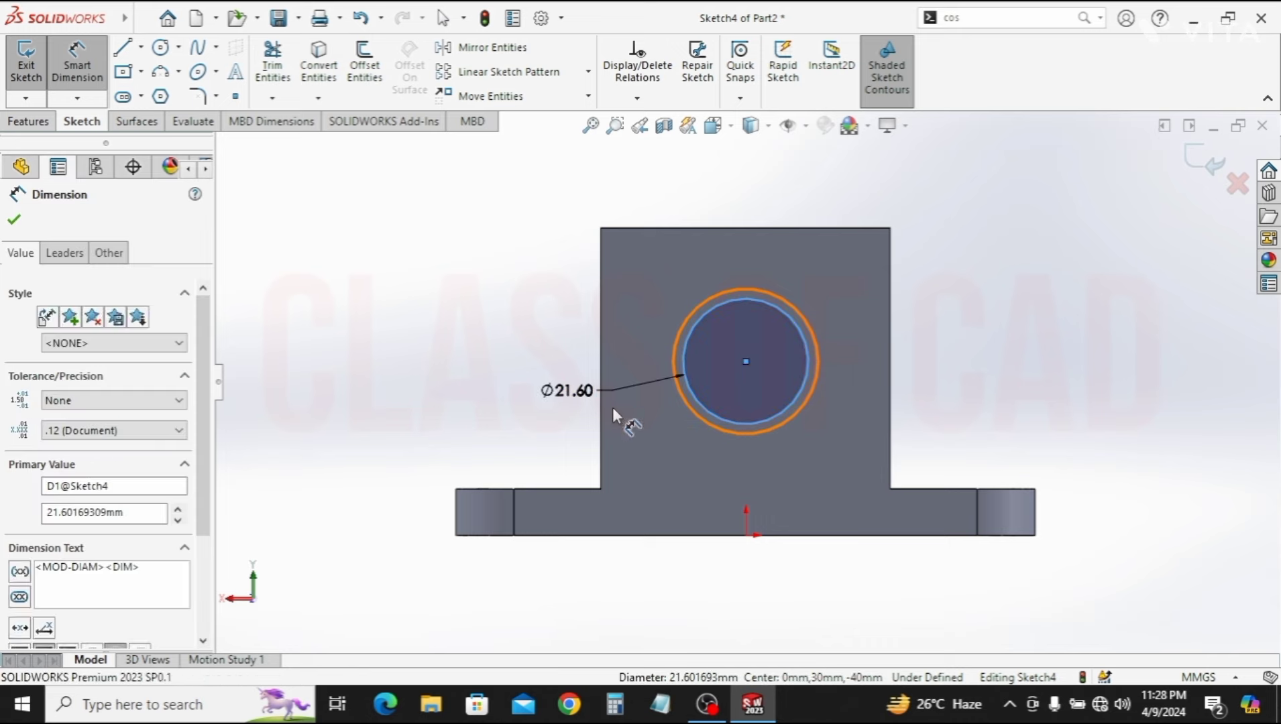
type("21")
key("Return")
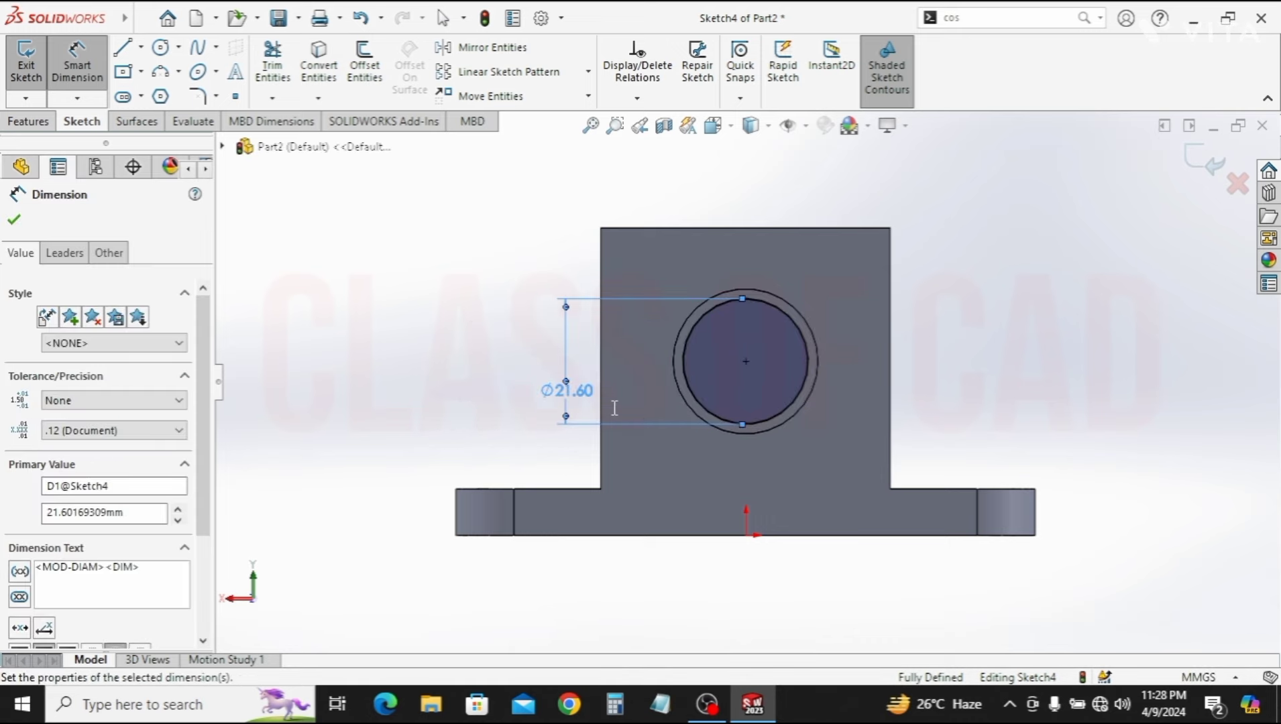
Extrude the Ø21 circle 15 mm beyond the shaft end
left_click(27, 121)
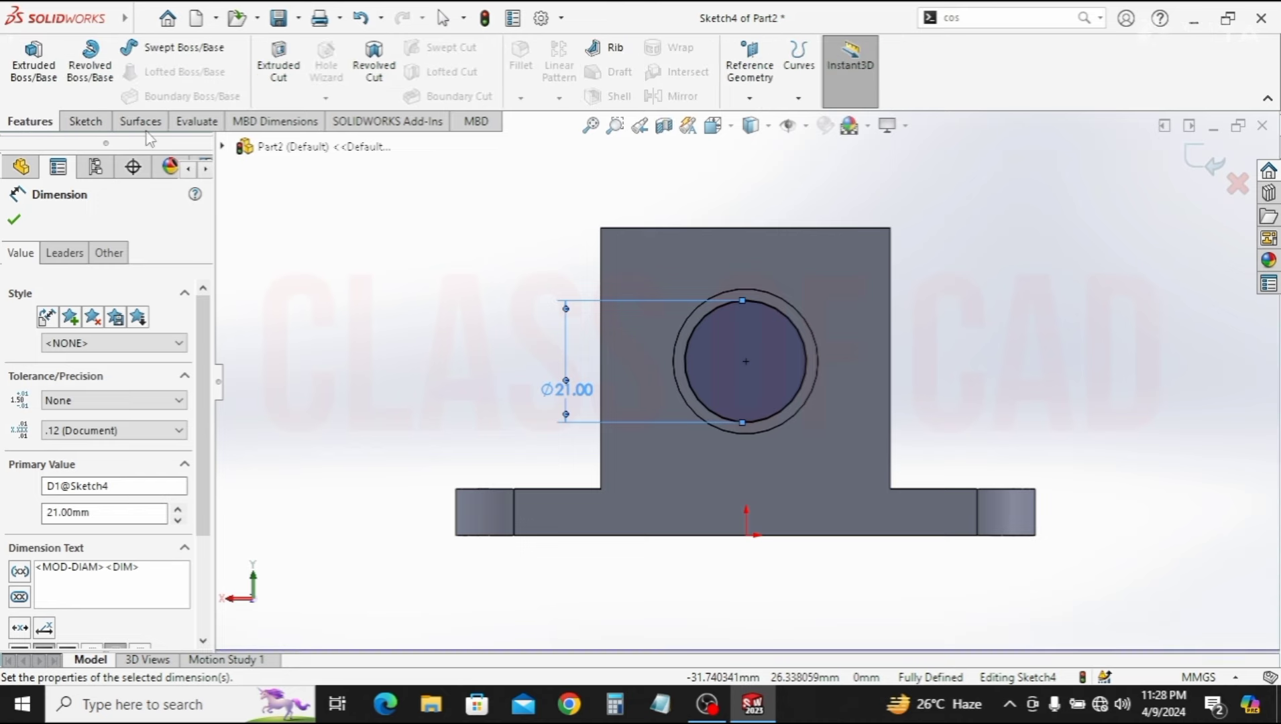
left_click(23, 75)
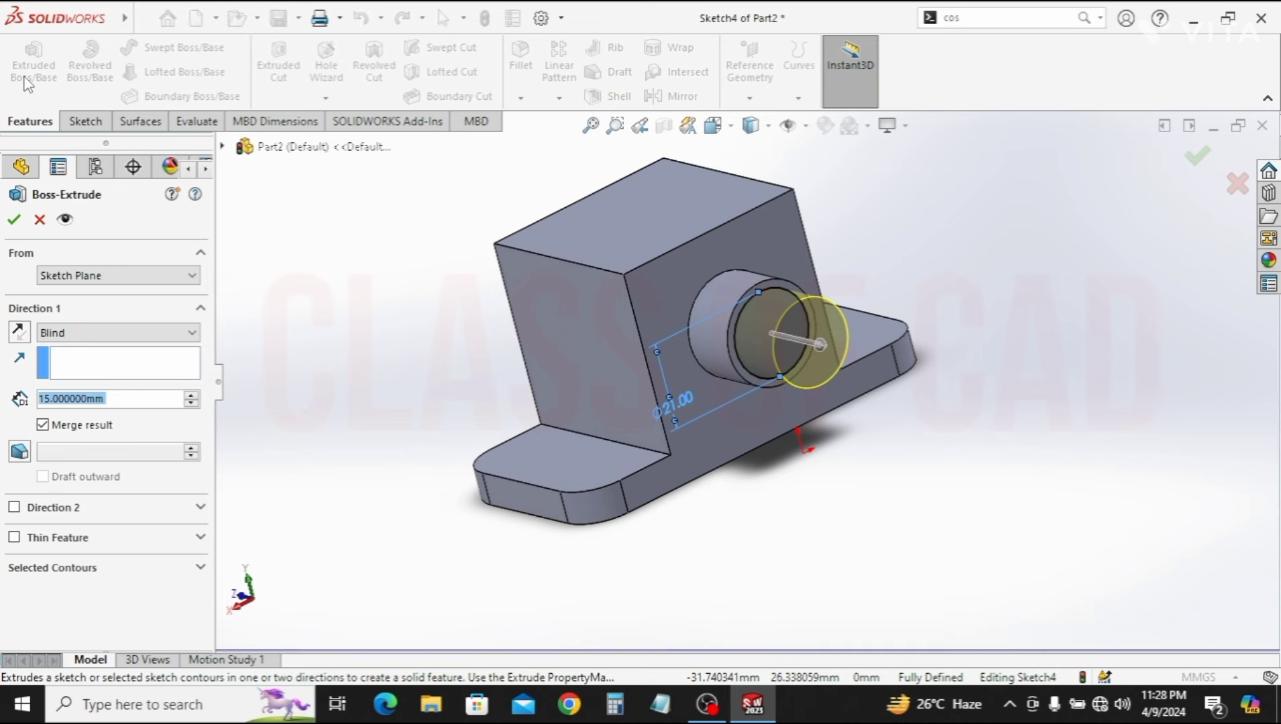
left_click(10, 228)
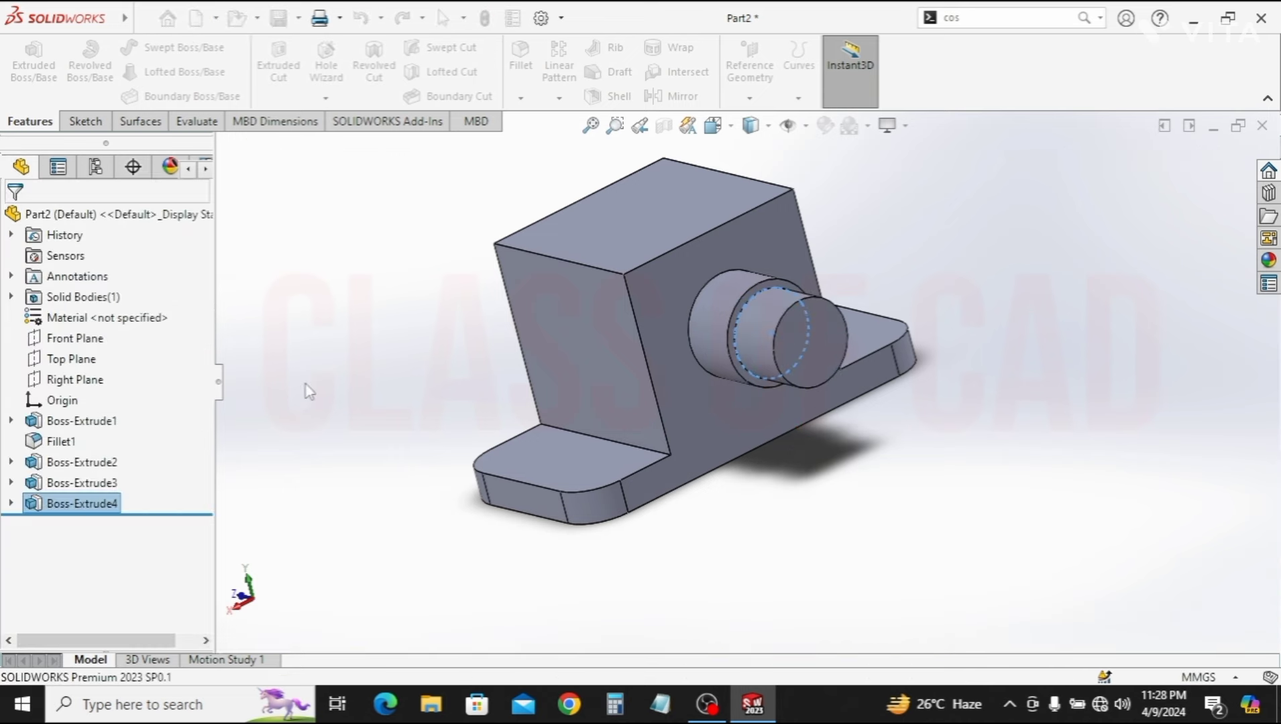
left_click(803, 337)
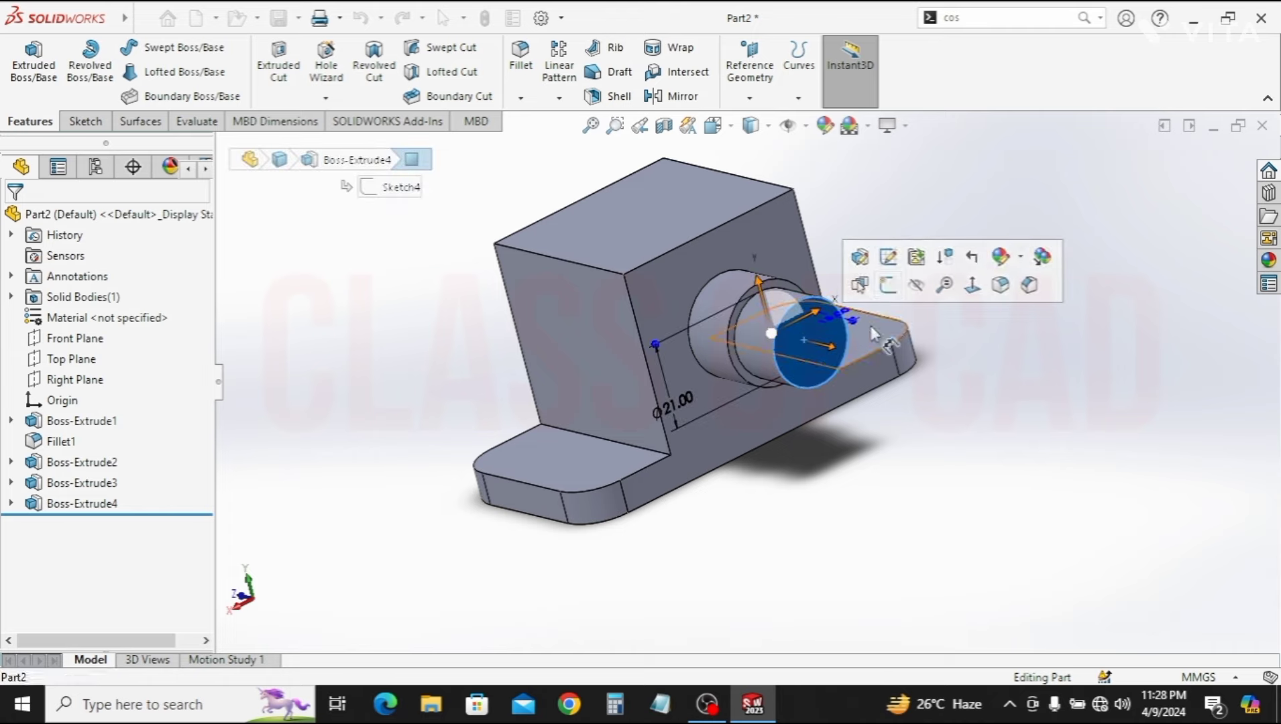
Offset the shaft's end edge 1 mm inward into a new circle sketch
left_click(888, 285)
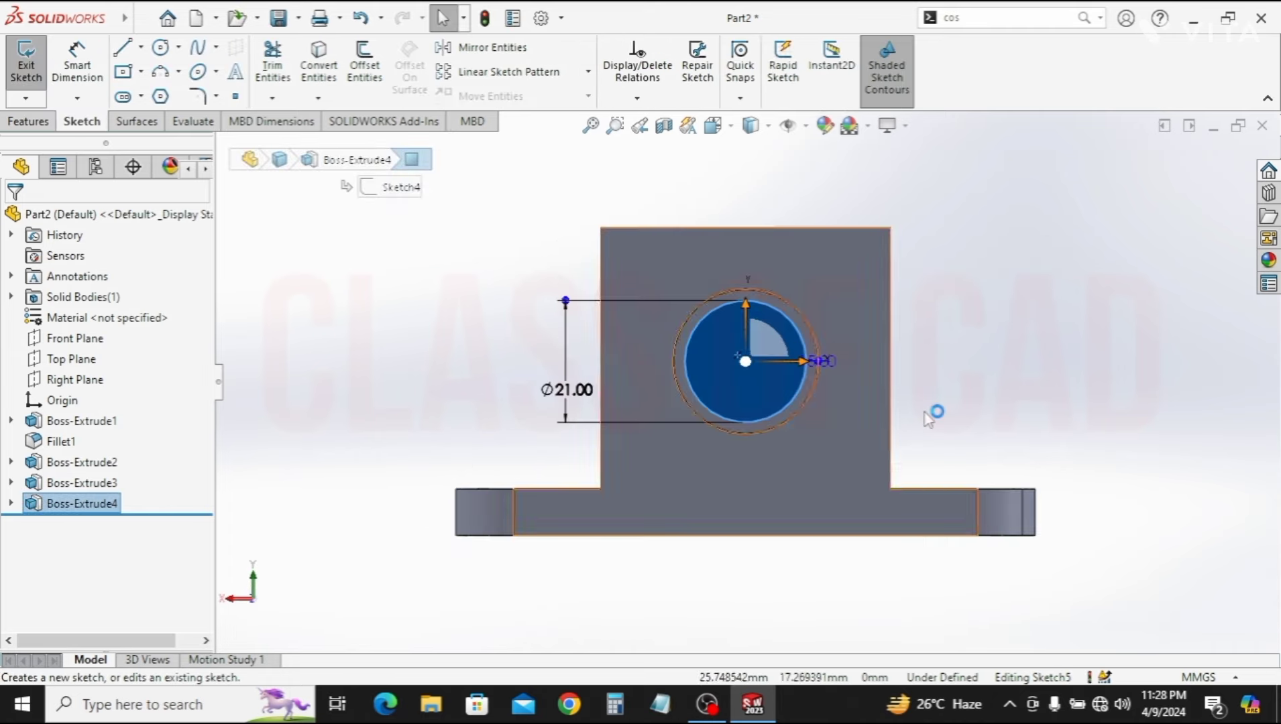
key("Escape")
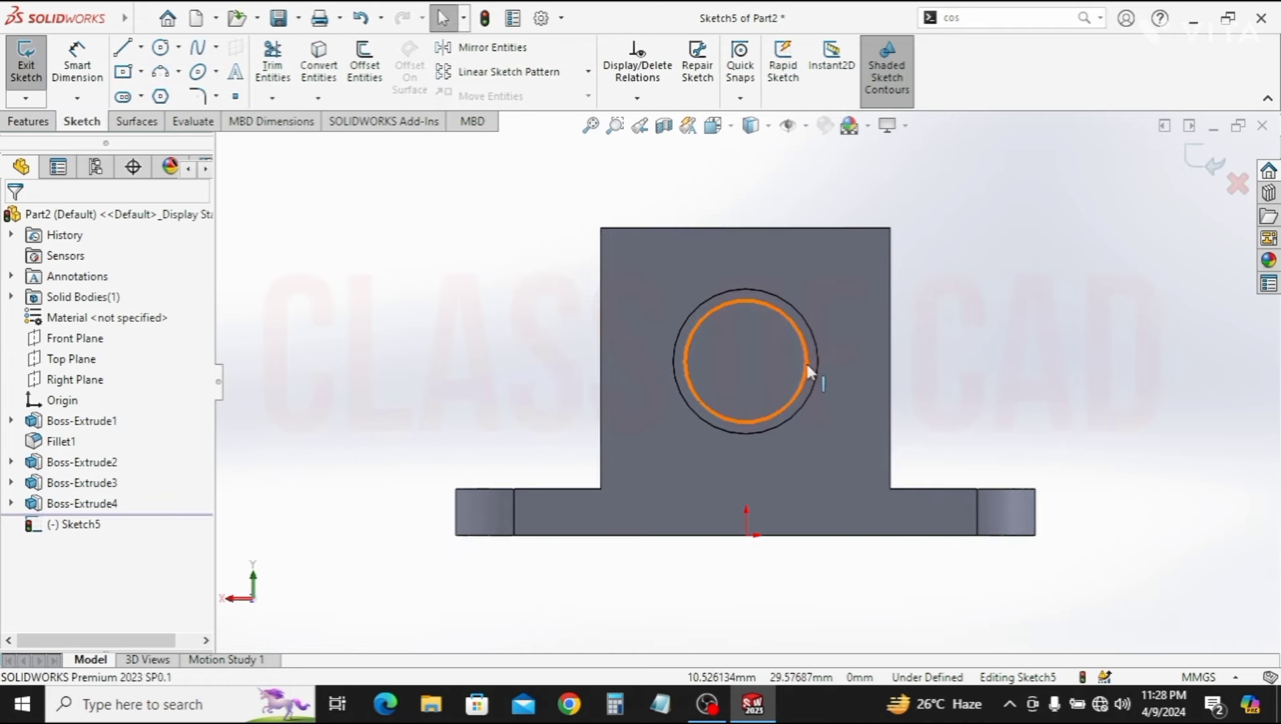
left_click(810, 372)
left_click(364, 68)
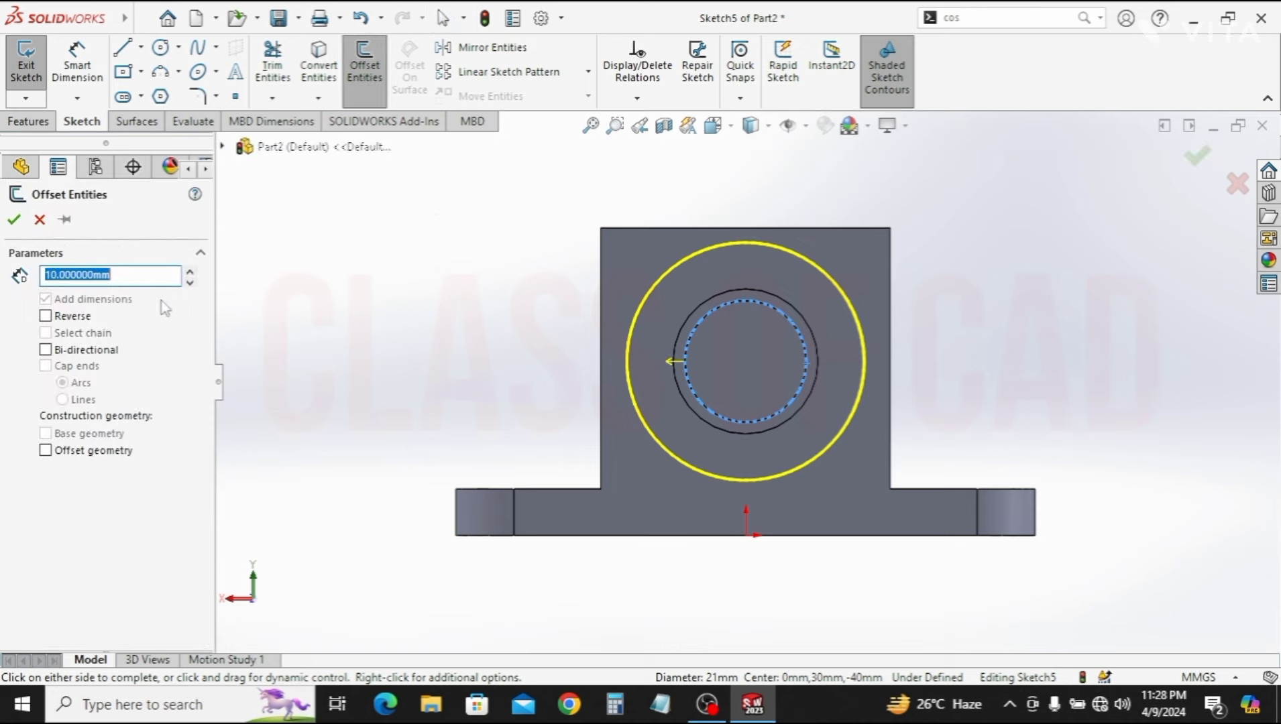
type("1")
key("Return")
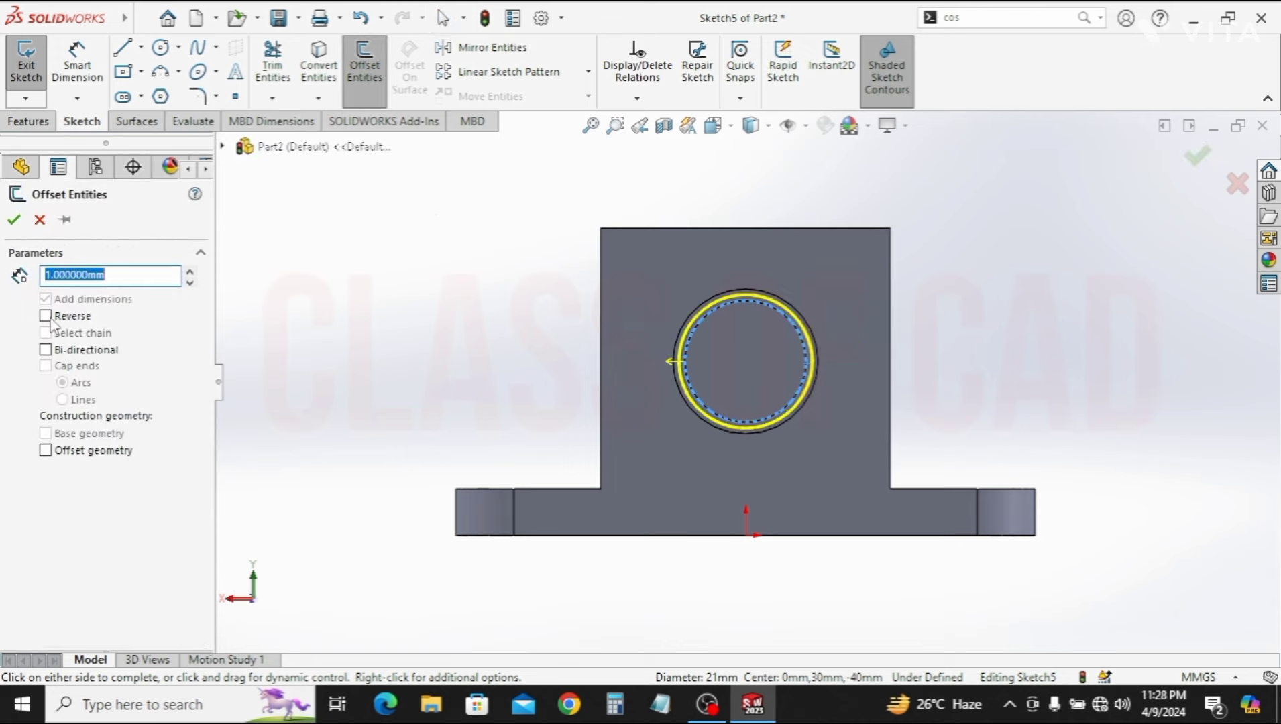
left_click(51, 321)
left_click(13, 221)
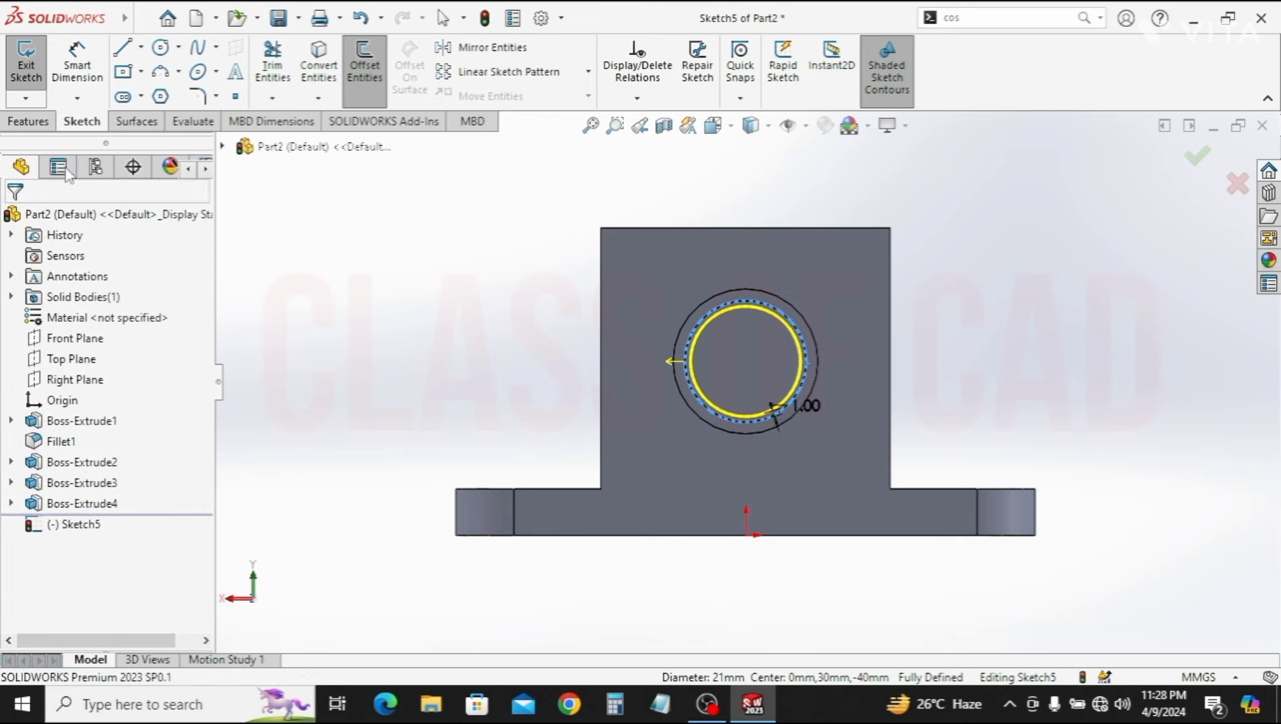
Extrude the offset circle 2 mm to form the end step
left_click(28, 122)
left_click(41, 79)
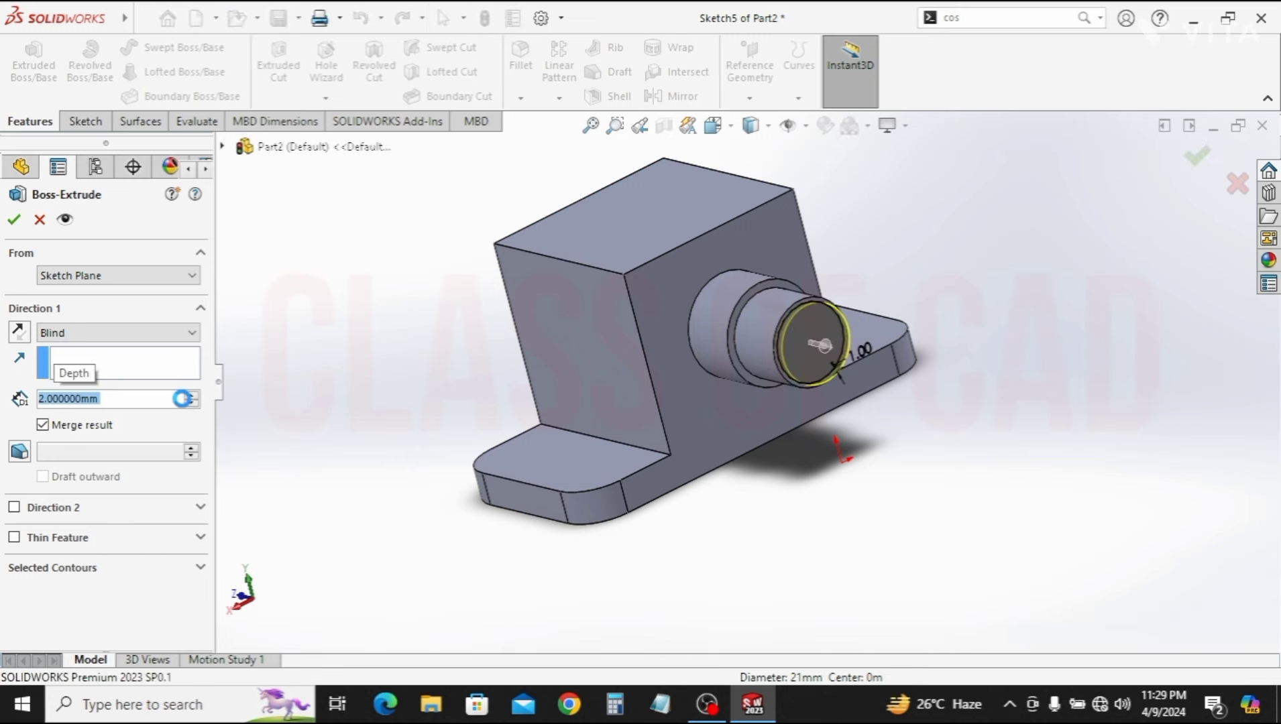
key("Return")
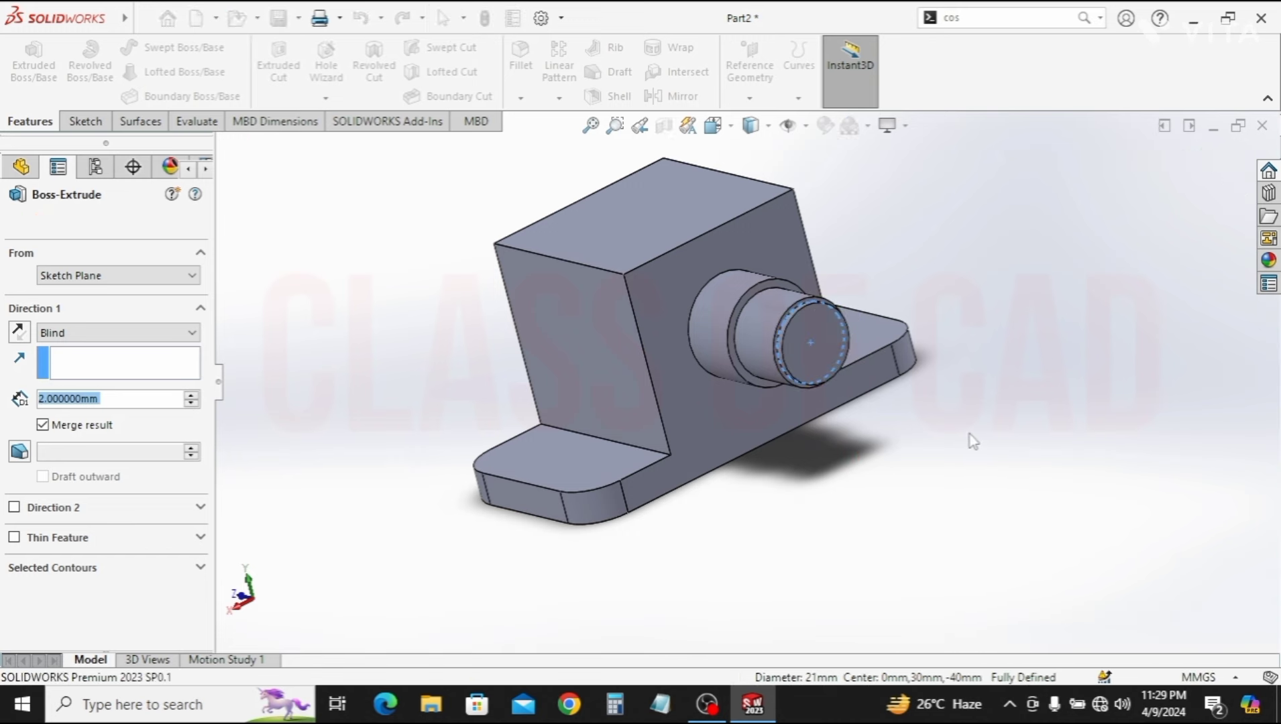
left_click(823, 324)
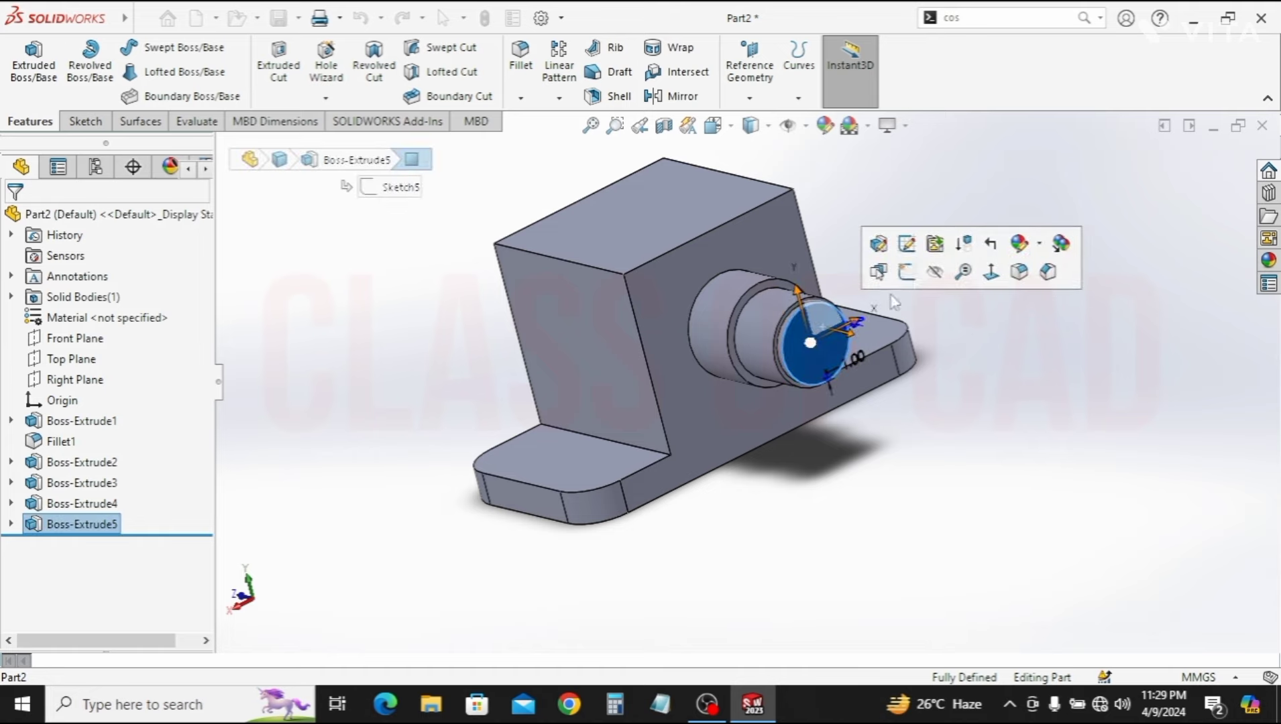
Convert the Ø21 edge on the step face and extrude it 12 mm as Boss-Extrude6
left_click(914, 275)
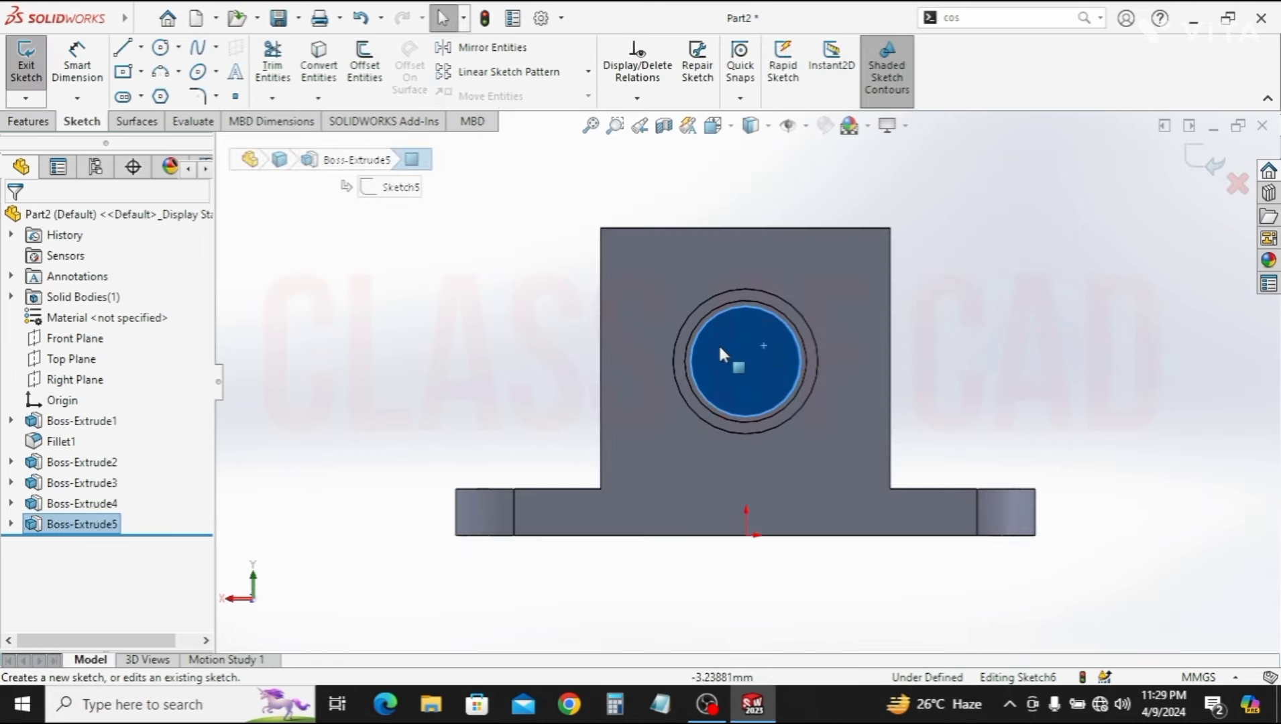
left_click(691, 334)
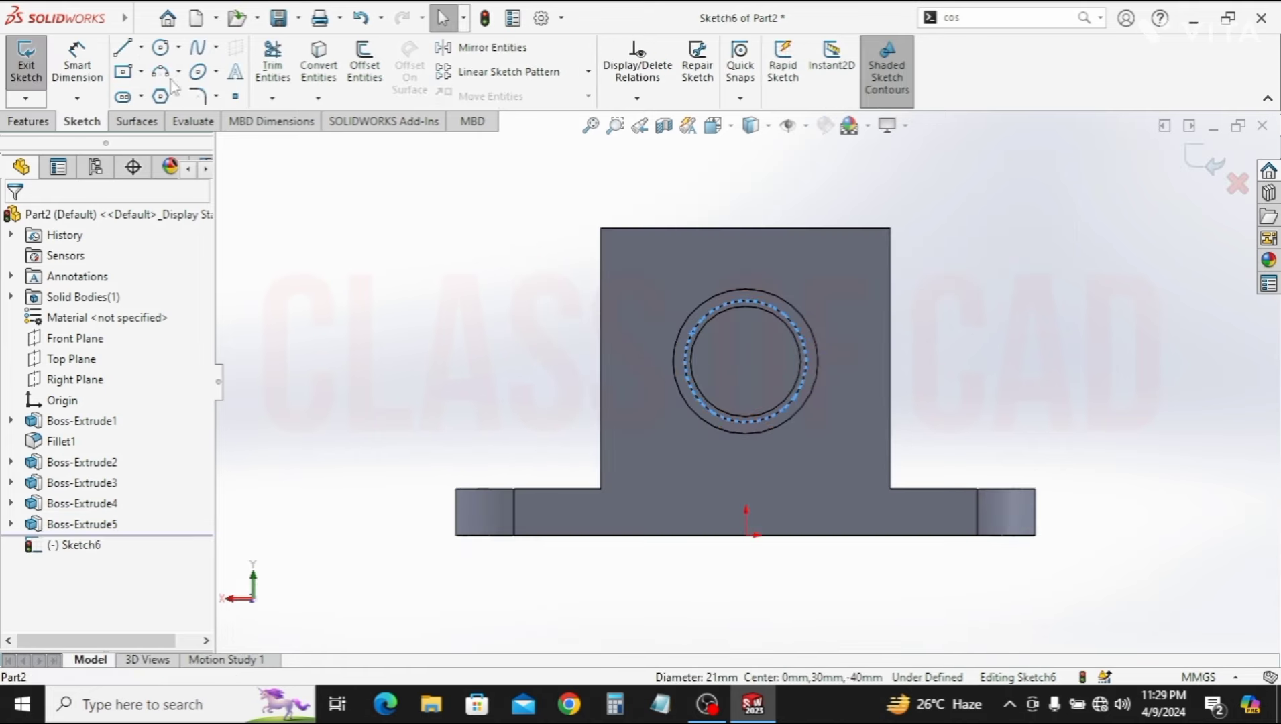
left_click(317, 67)
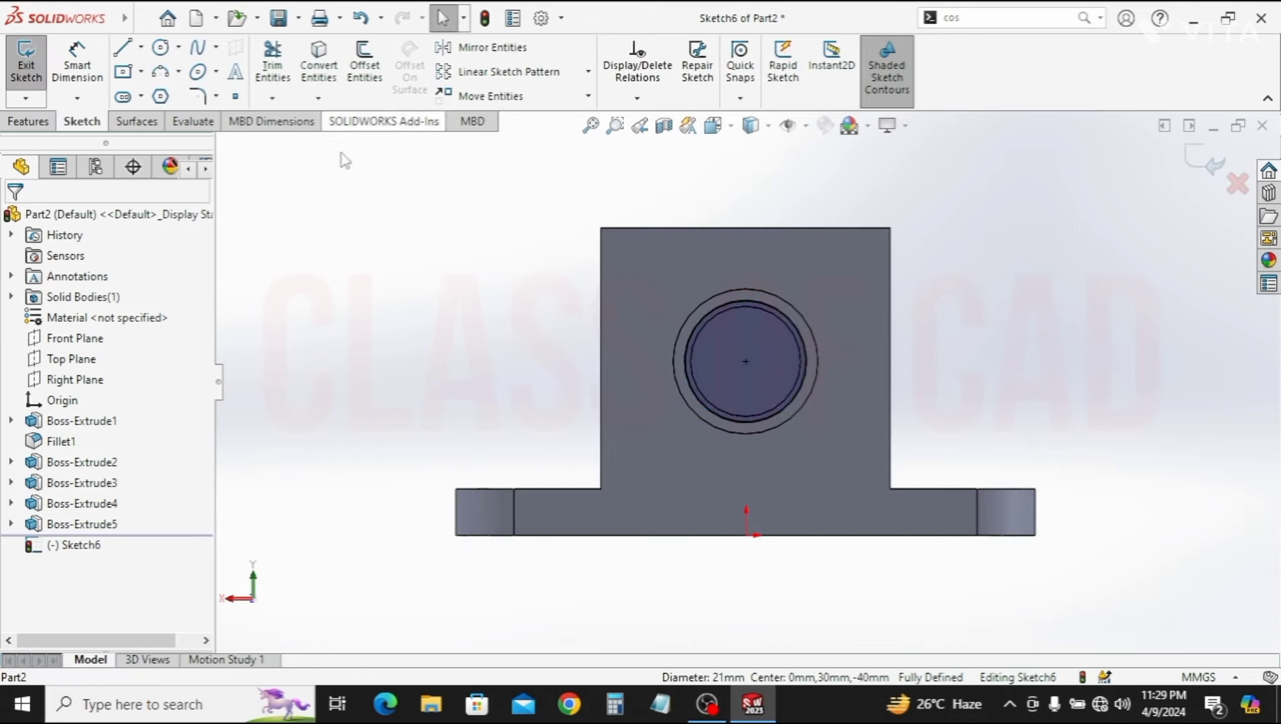
left_click(29, 123)
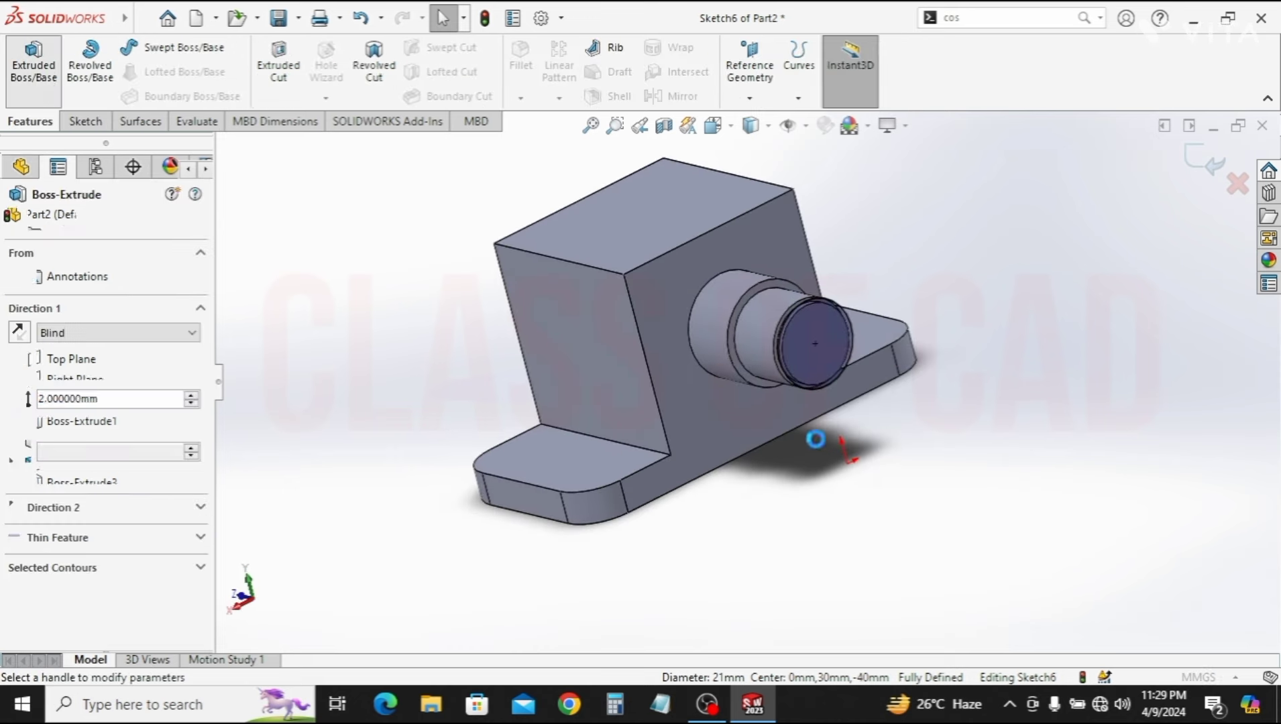
mouse_move(780, 477)
middle_mouse_down()
mouse_move(819, 490)
mouse_move(801, 487)
middle_mouse_up()
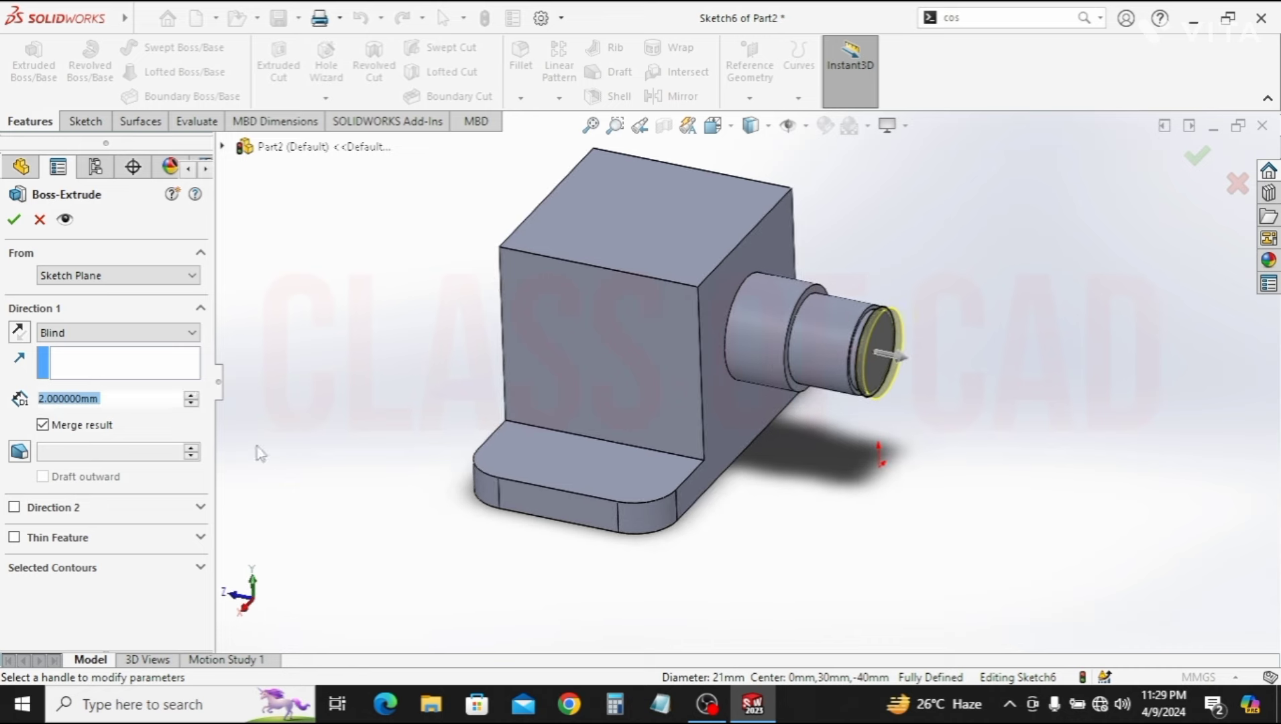
double_click(73, 399)
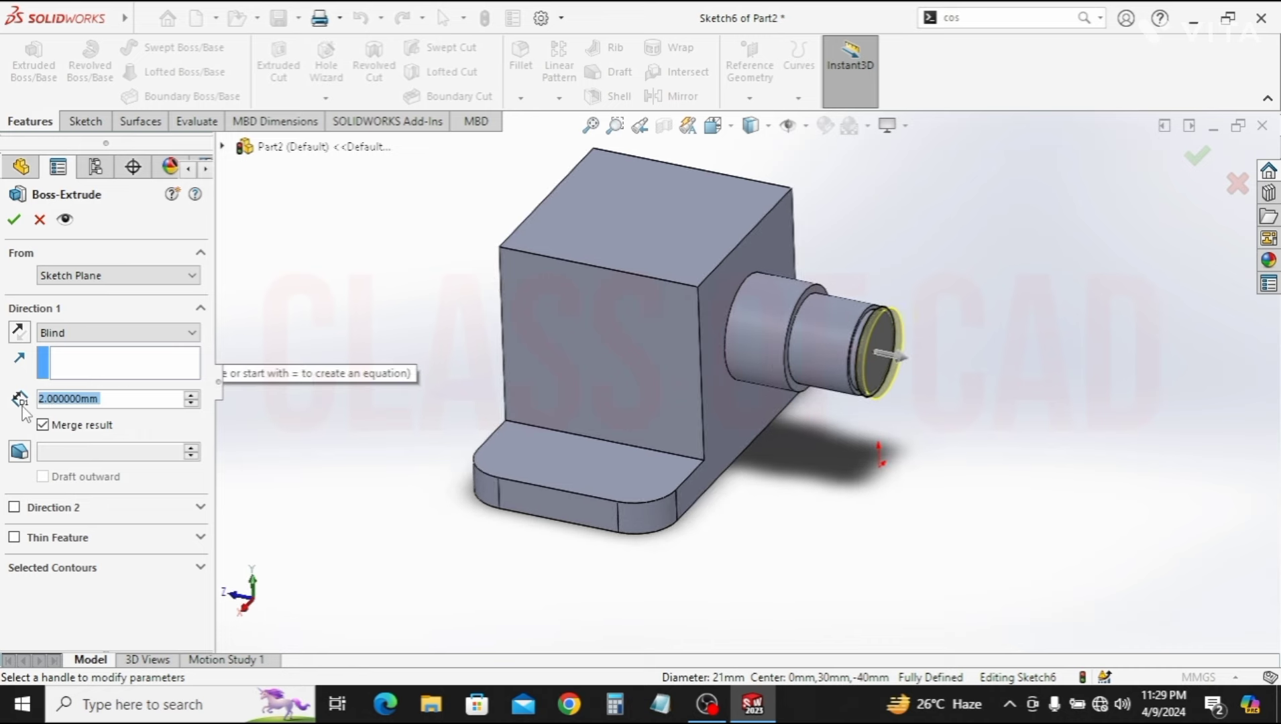
type("1")
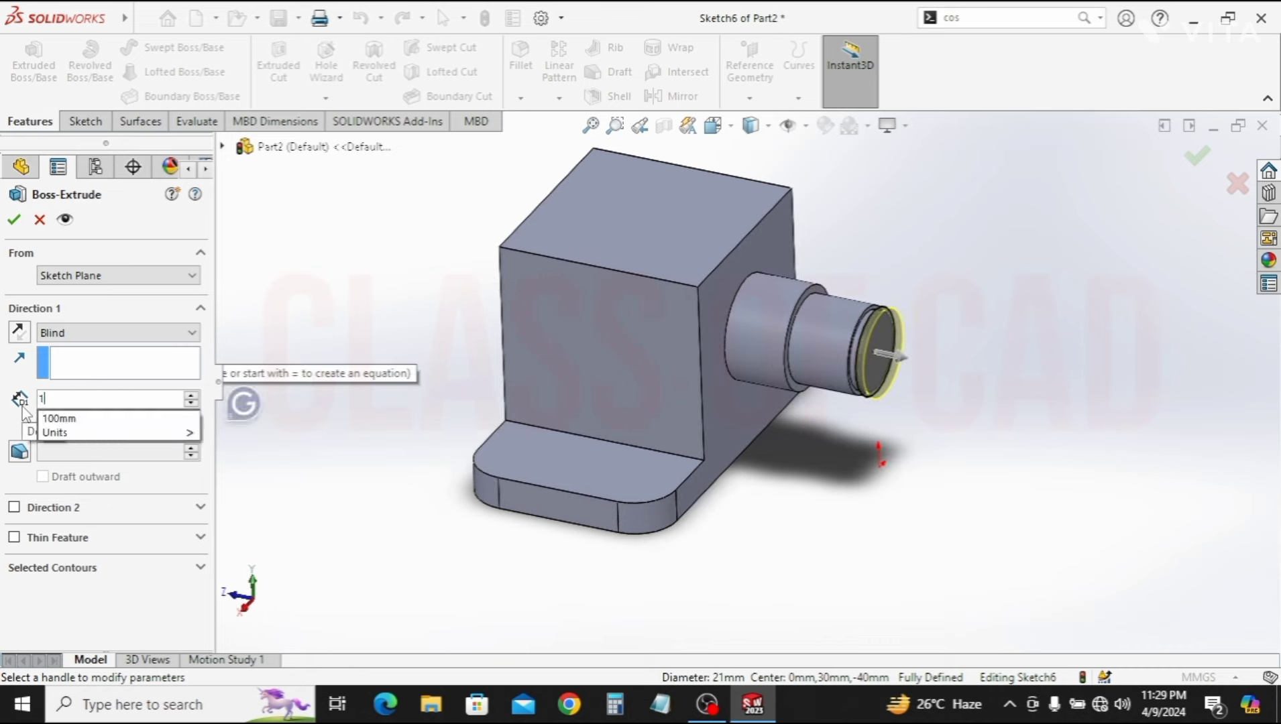
type("2")
key("Return")
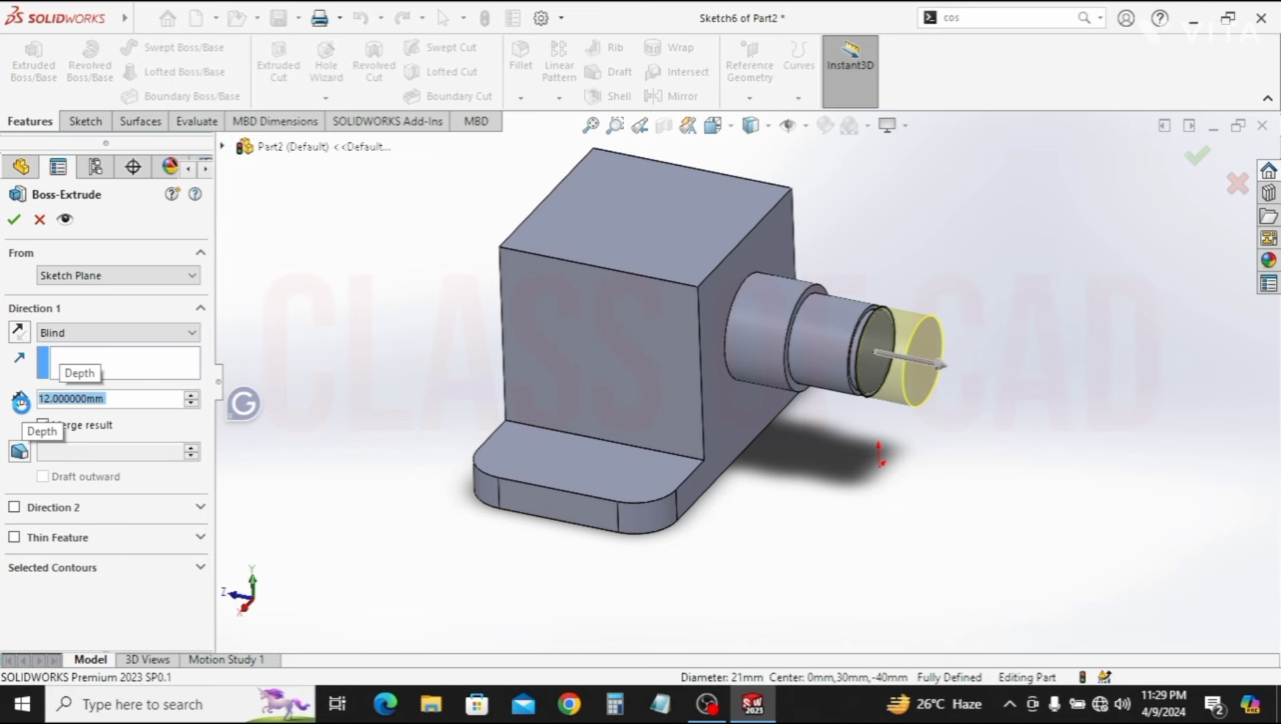
key("Return")
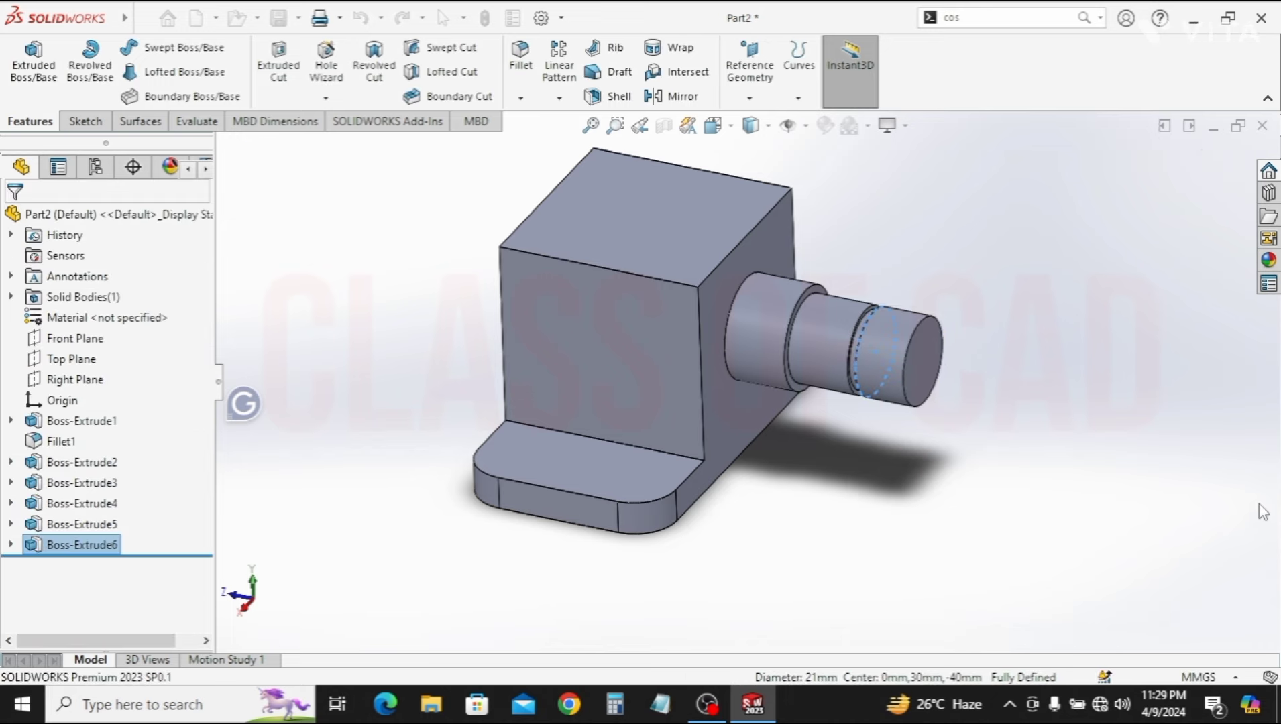
Chamfer the shaft's outer end edge 1.5 mm at 45°
left_click(1084, 493)
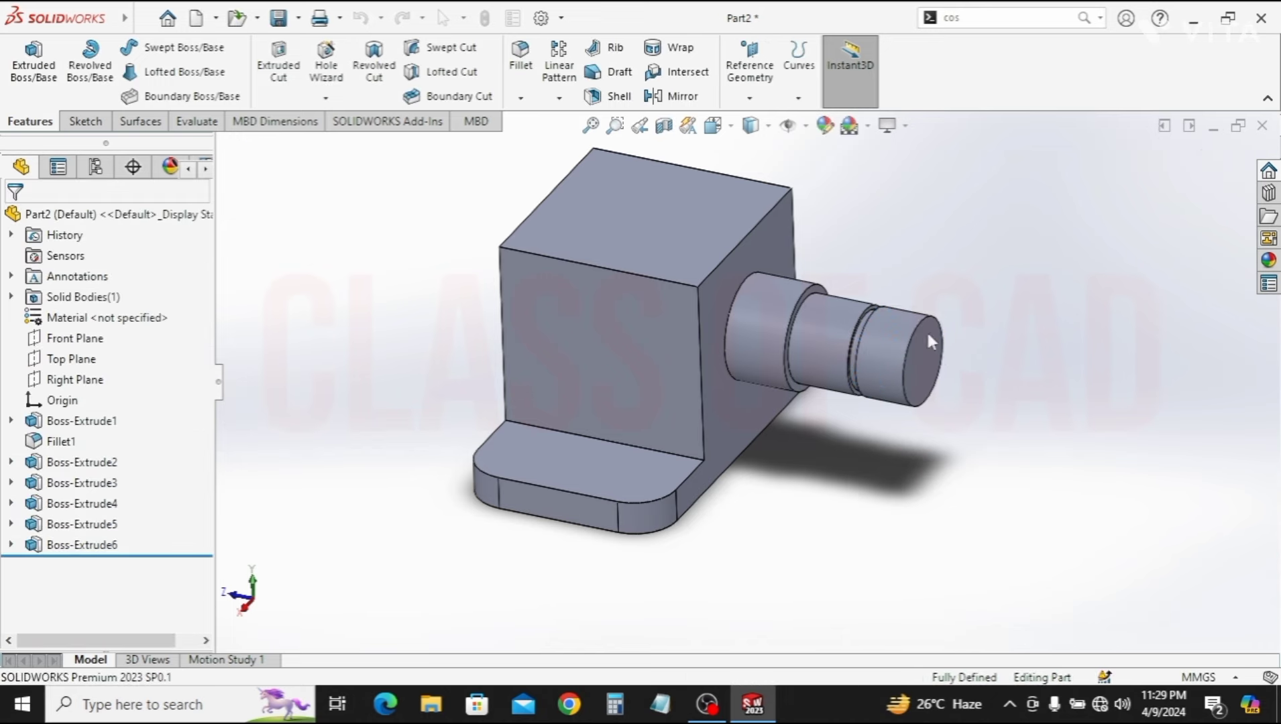
left_click(520, 97)
left_click(546, 140)
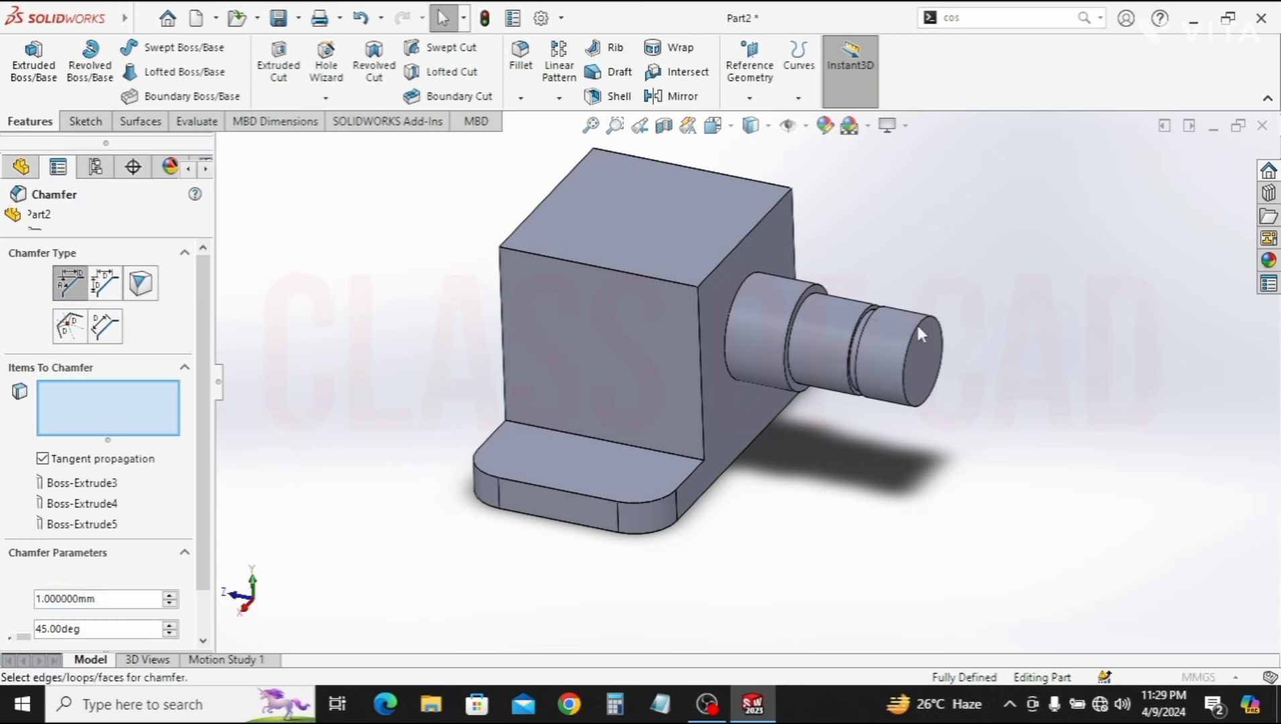
left_click(915, 349)
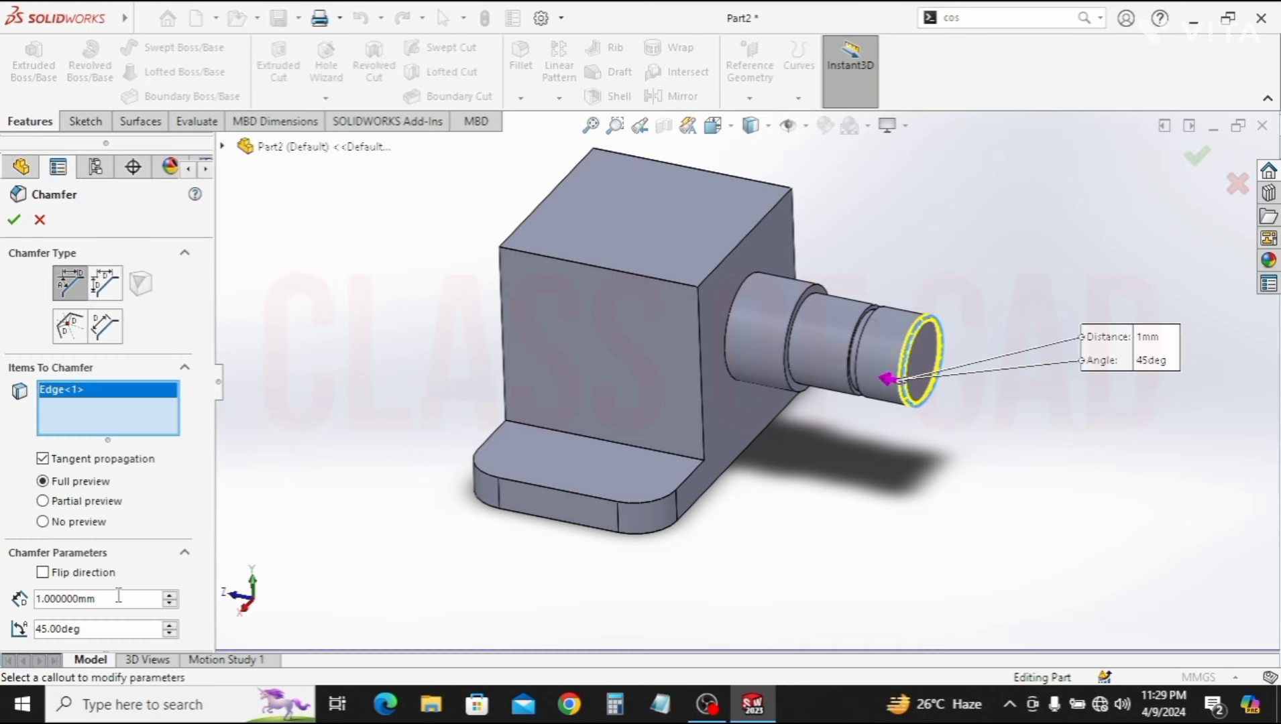
double_click(74, 596)
type("1.5")
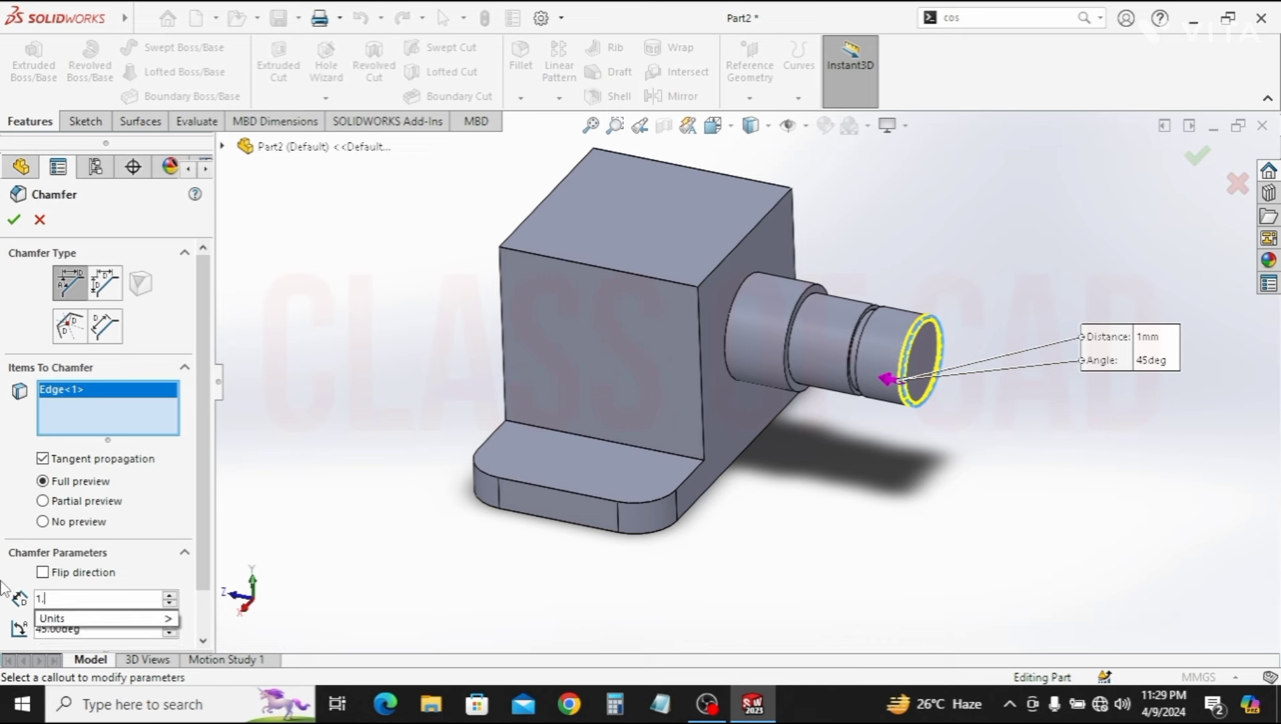
key("Return")
key("Return")
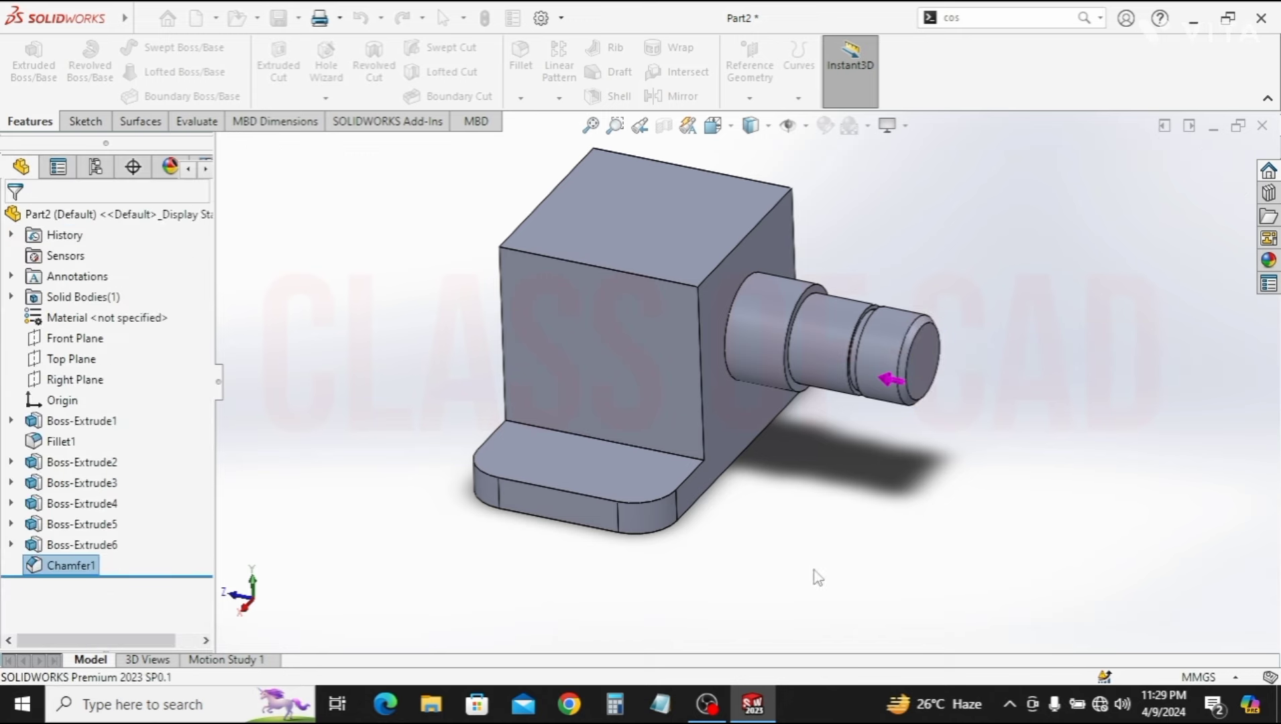
left_click(931, 373)
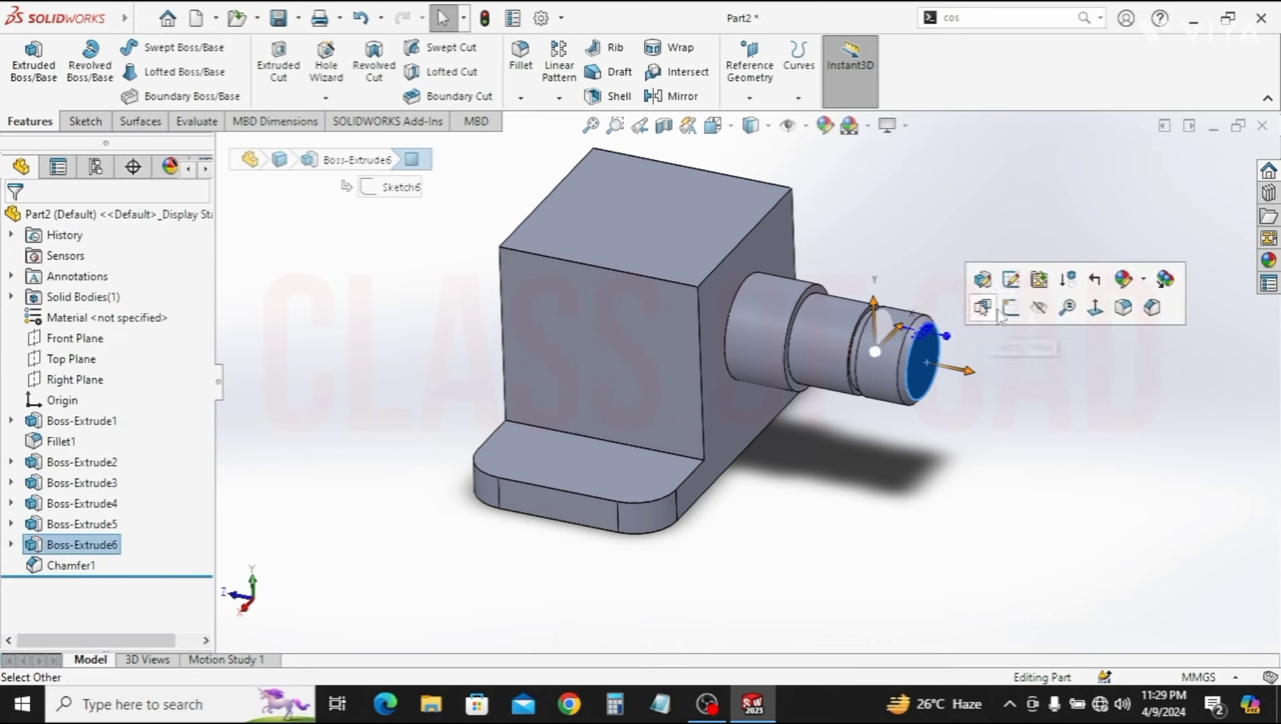
Sketch a Ø10 mm circle centred on the shaft's end face
left_click(1006, 307)
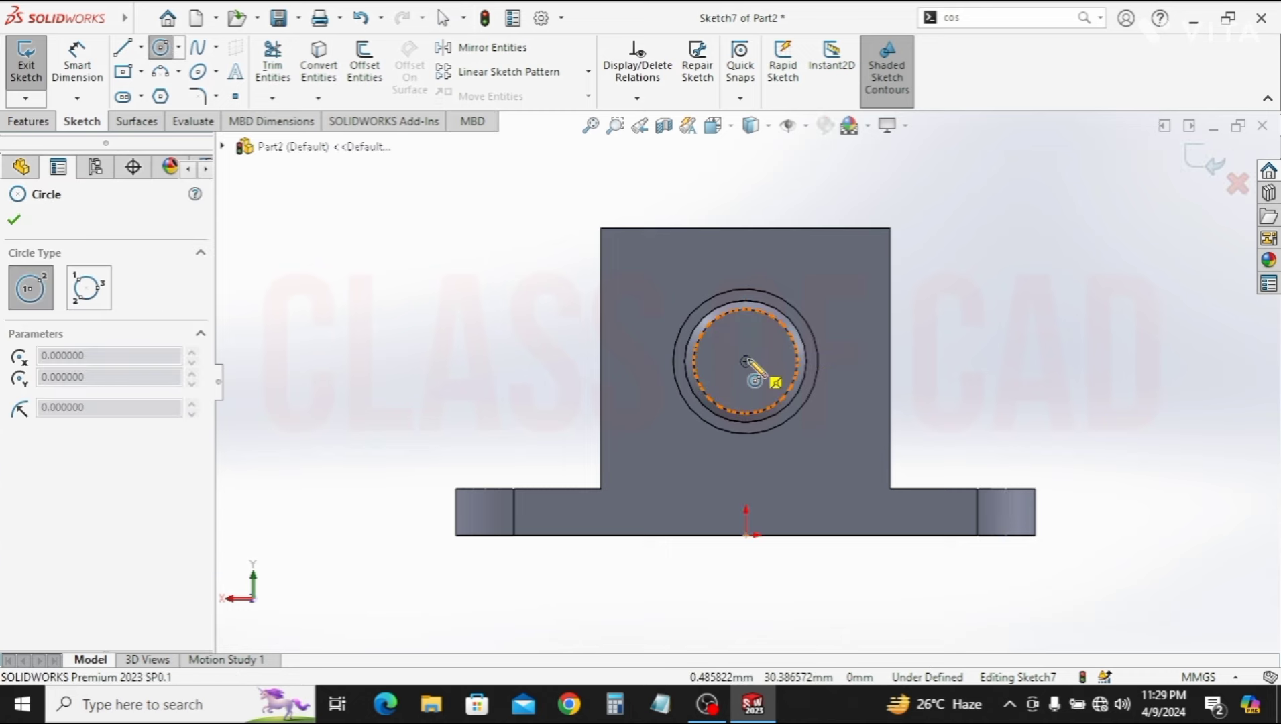
left_click(745, 361)
left_click(723, 369)
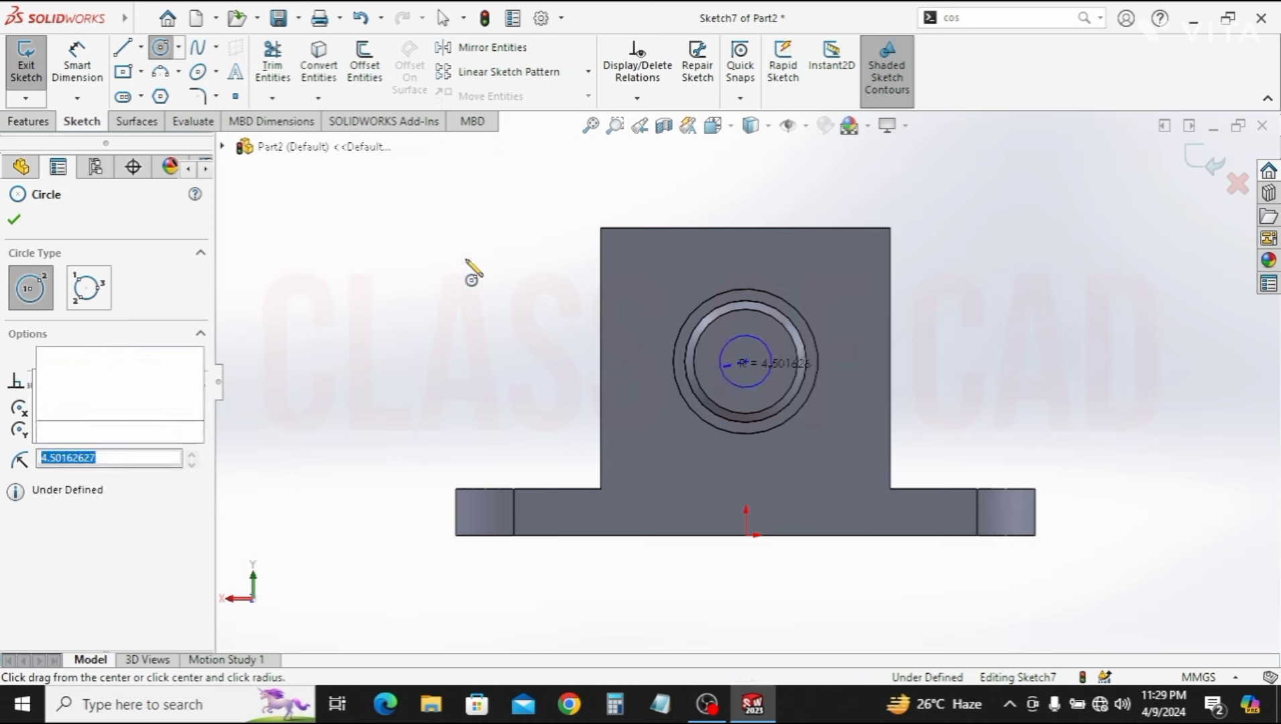
key("Escape")
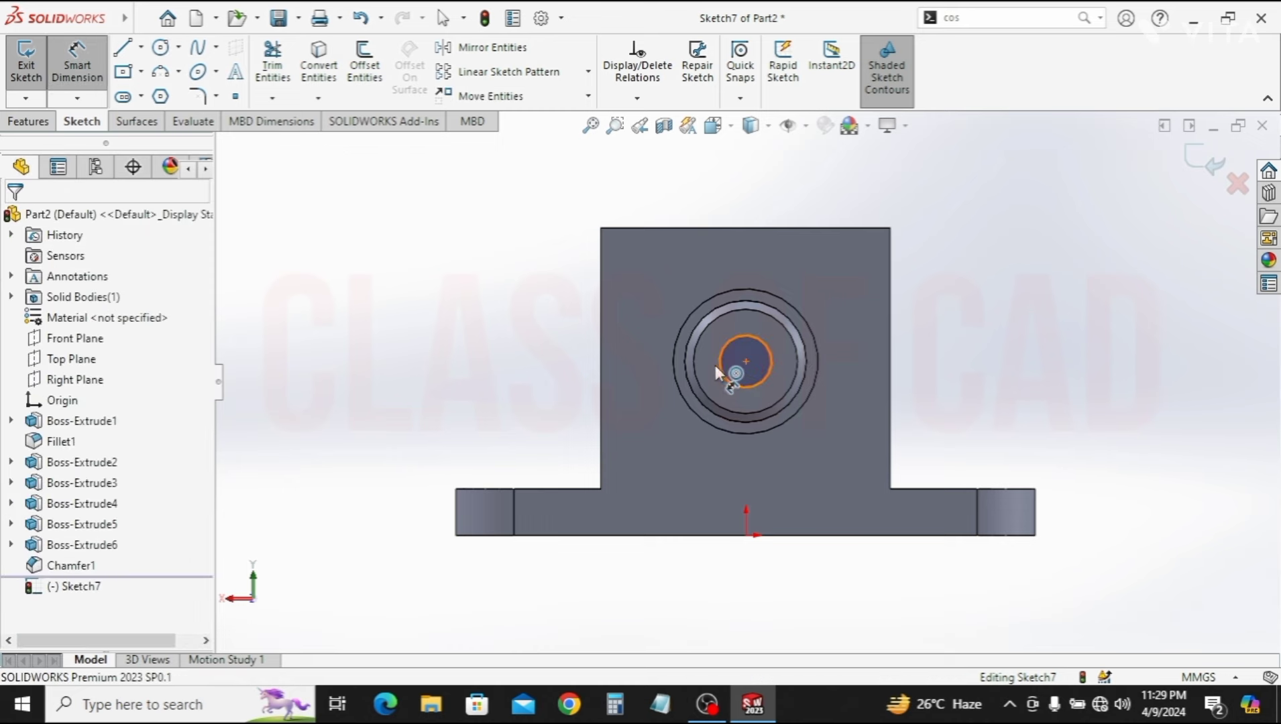
key("d")
left_click(718, 366)
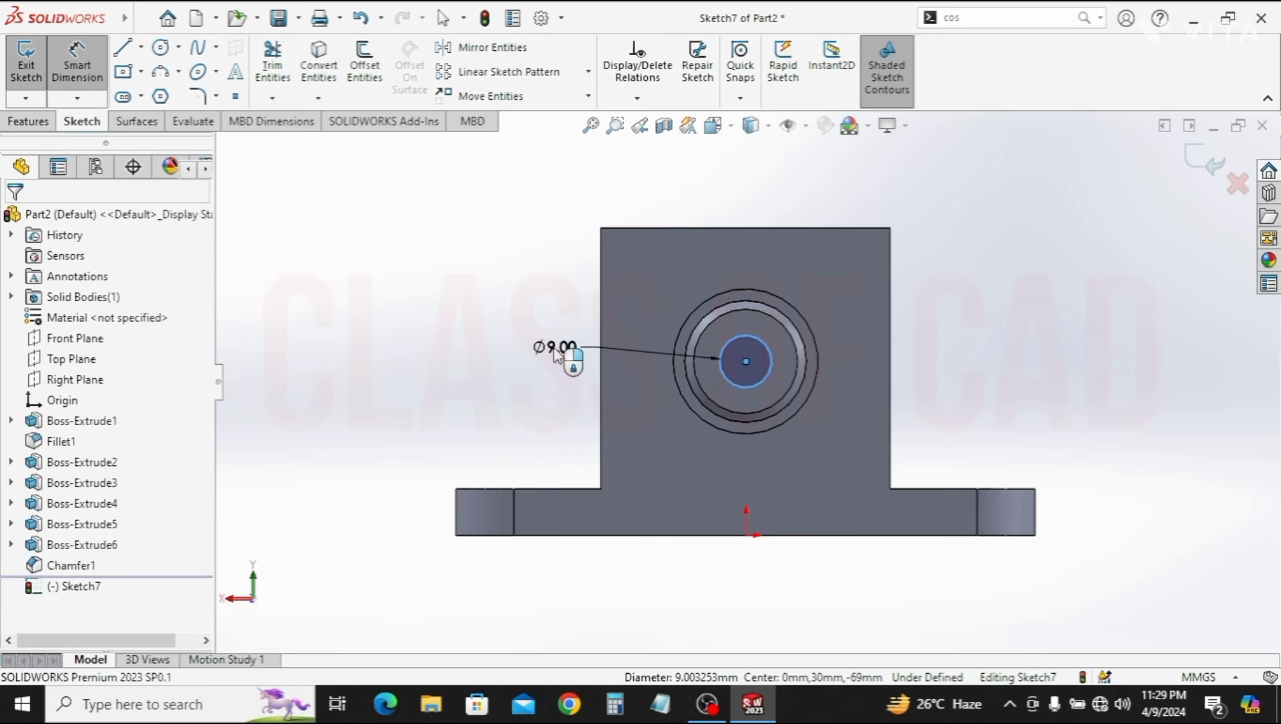
left_click(555, 354)
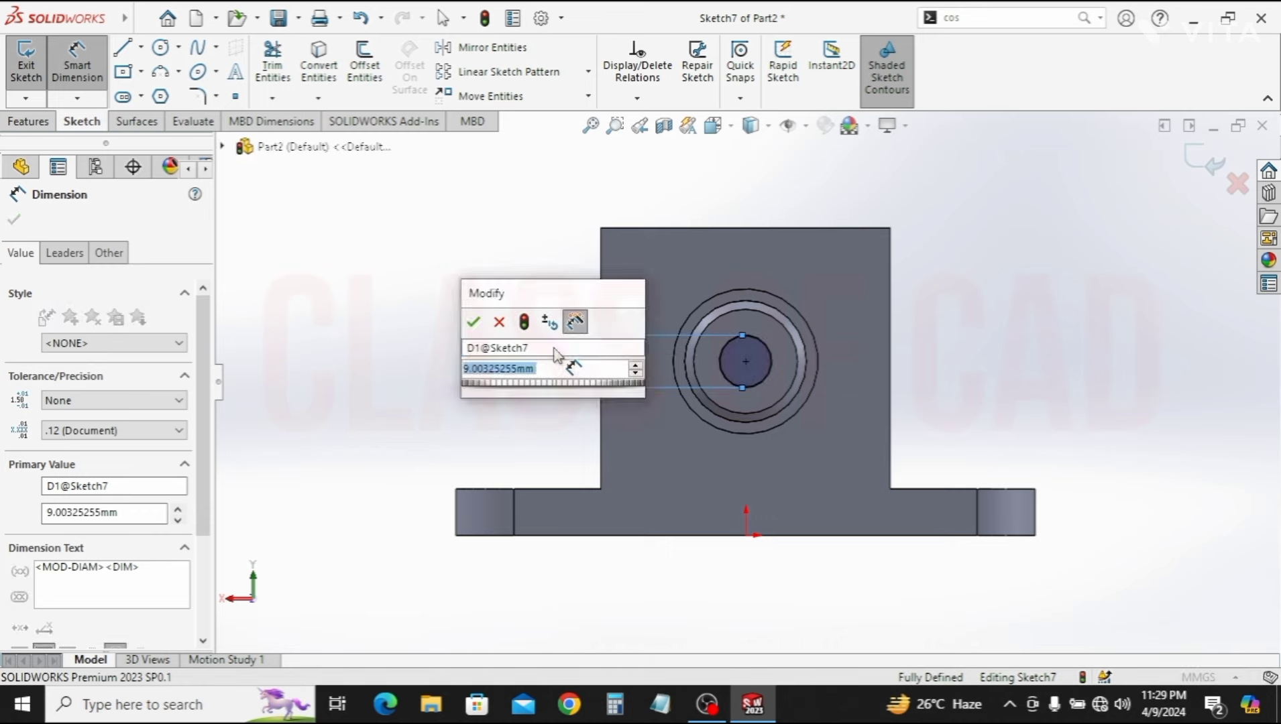
type("10")
key("Escape")
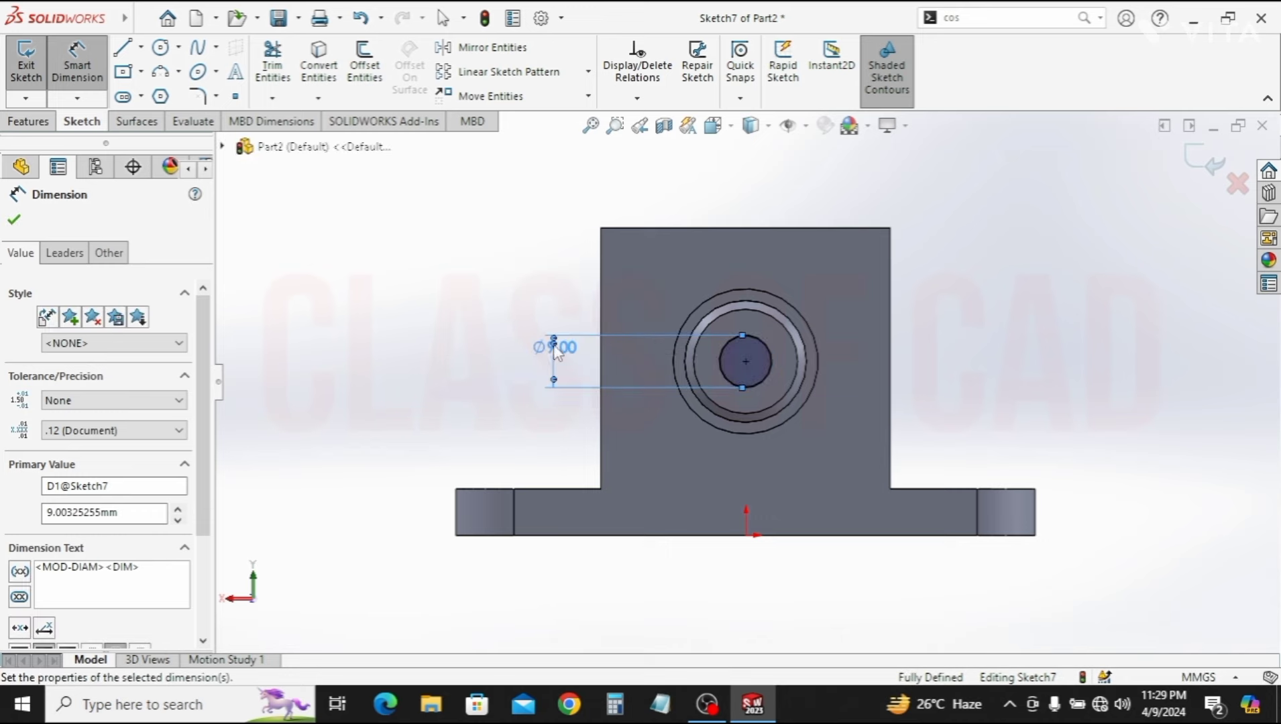
left_click(41, 123)
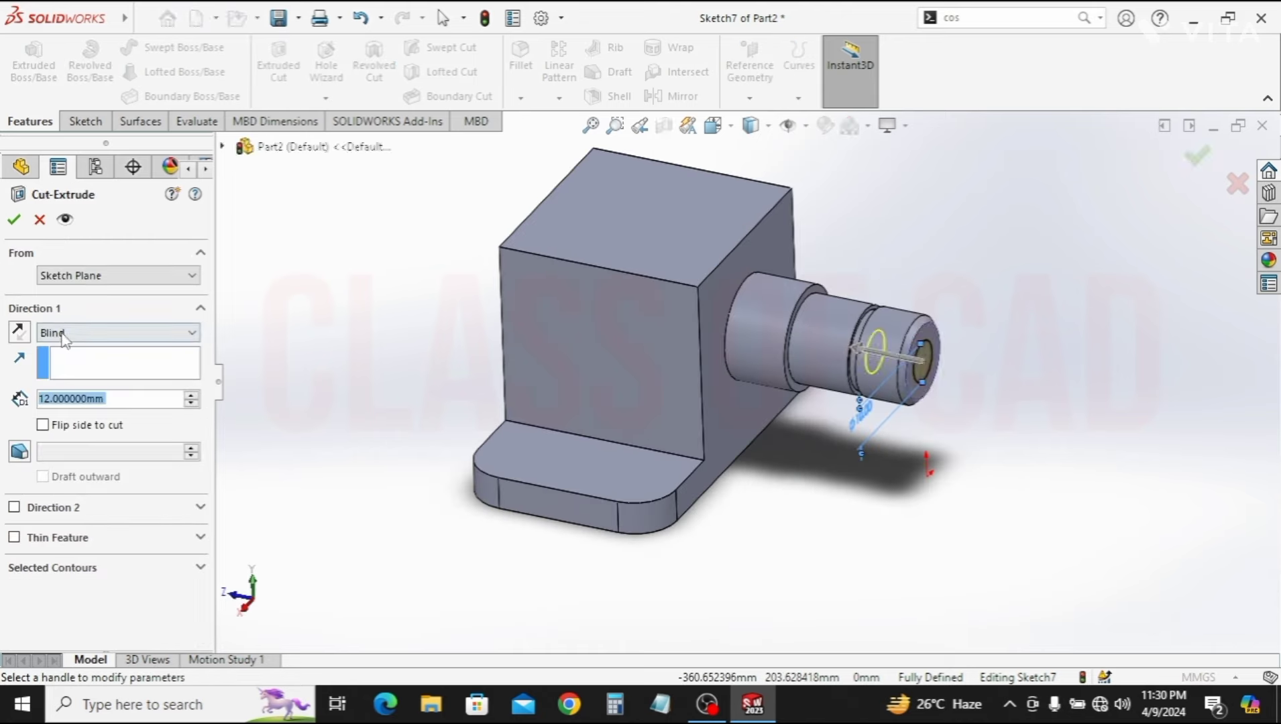
Cut the Ø10 circle Through All to bore the shaft as Cut-Extrude1
left_click(67, 332)
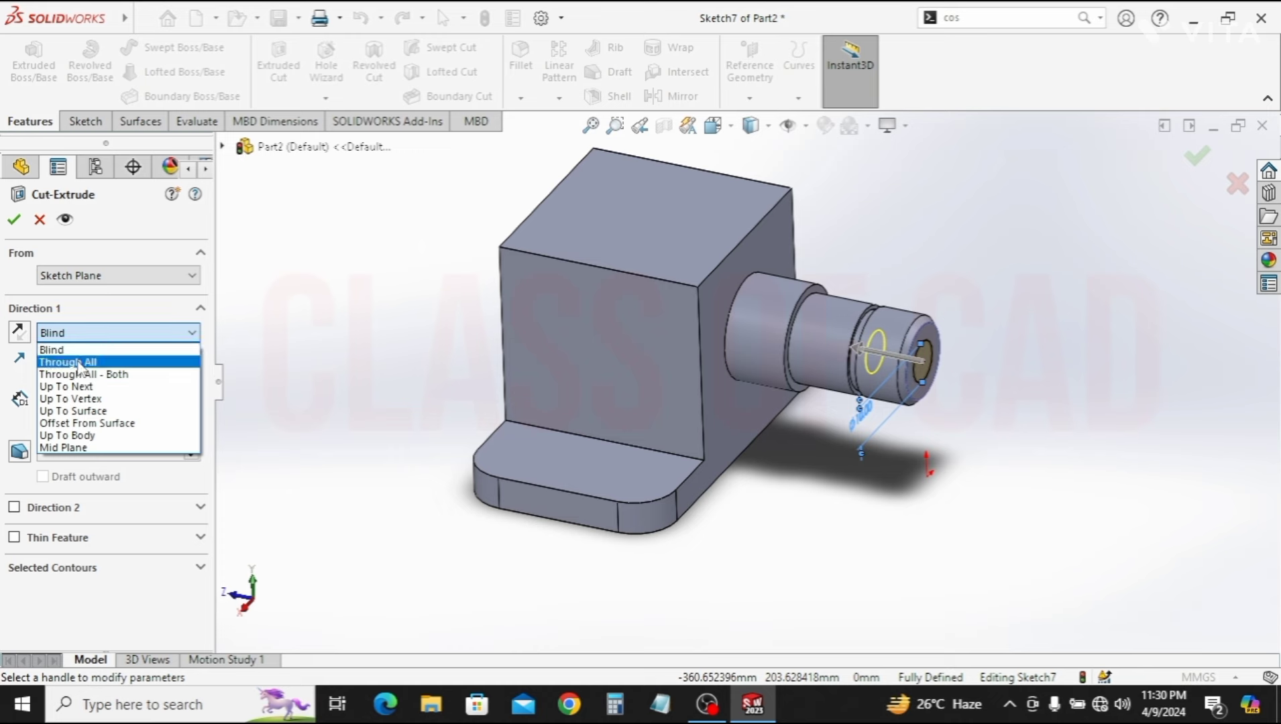
left_click(74, 363)
left_click(13, 220)
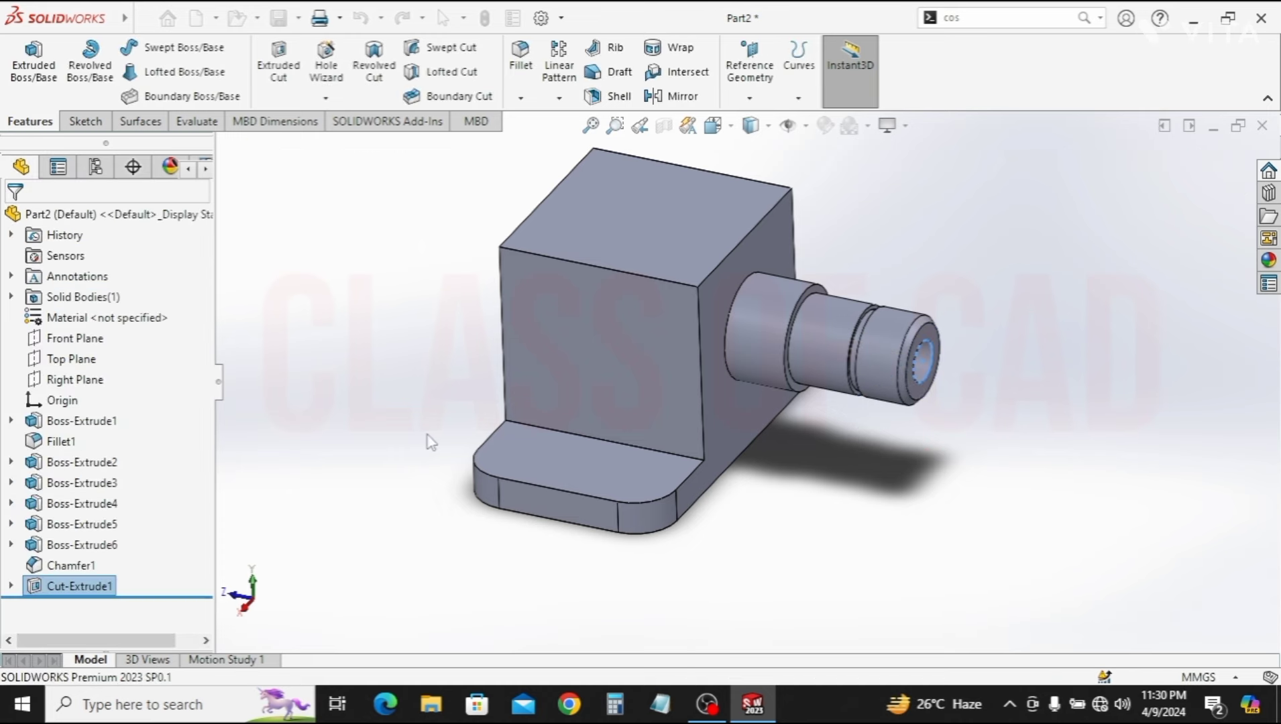
mouse_move(590, 453)
middle_mouse_down()
mouse_move(770, 502)
mouse_move(709, 571)
middle_mouse_up()
Sketch a circle in the base flange's rounded front-right corner
left_click(827, 521)
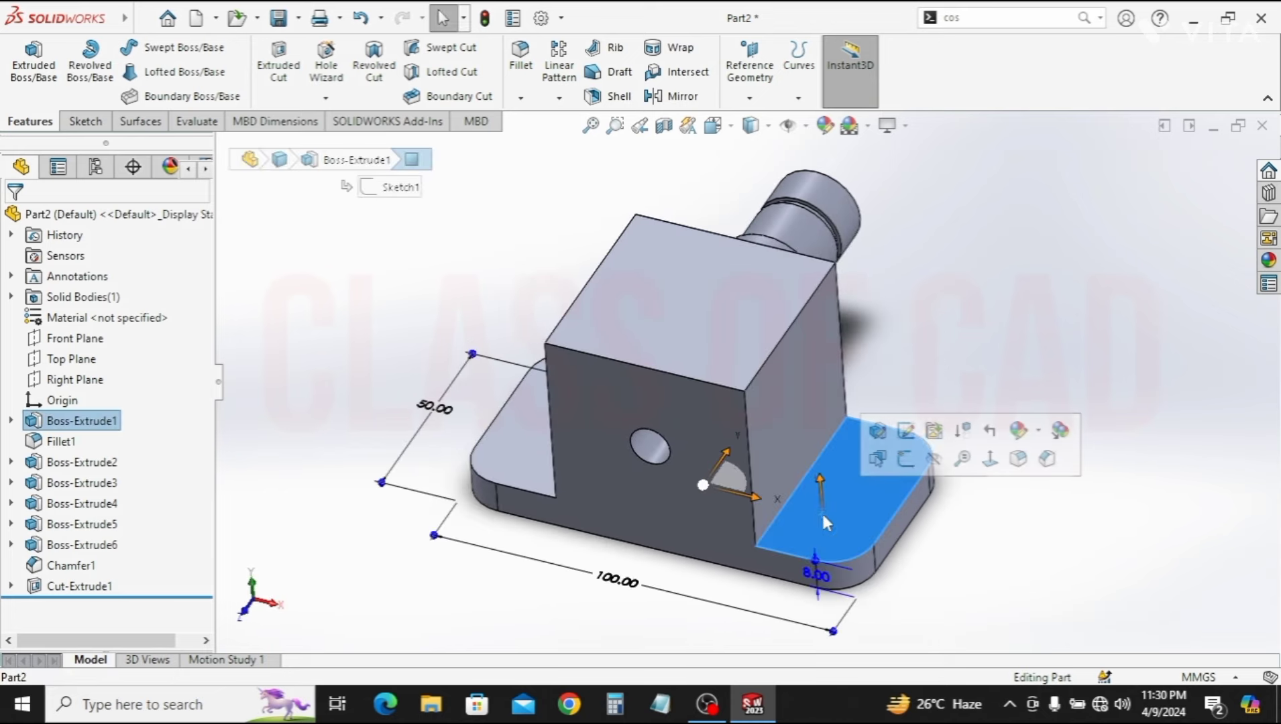
left_click(906, 459)
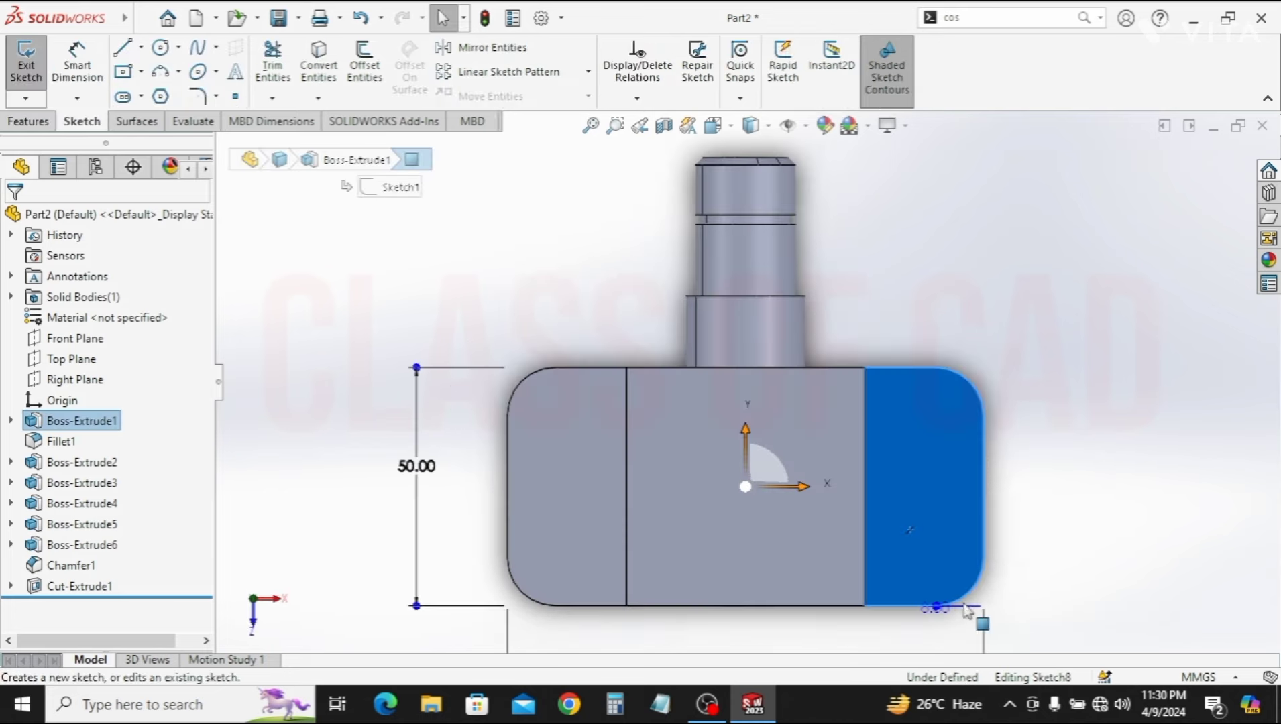
scroll(965, 609, "down", 3)
scroll(897, 577, "down", 3)
scroll(865, 557, "down", 2)
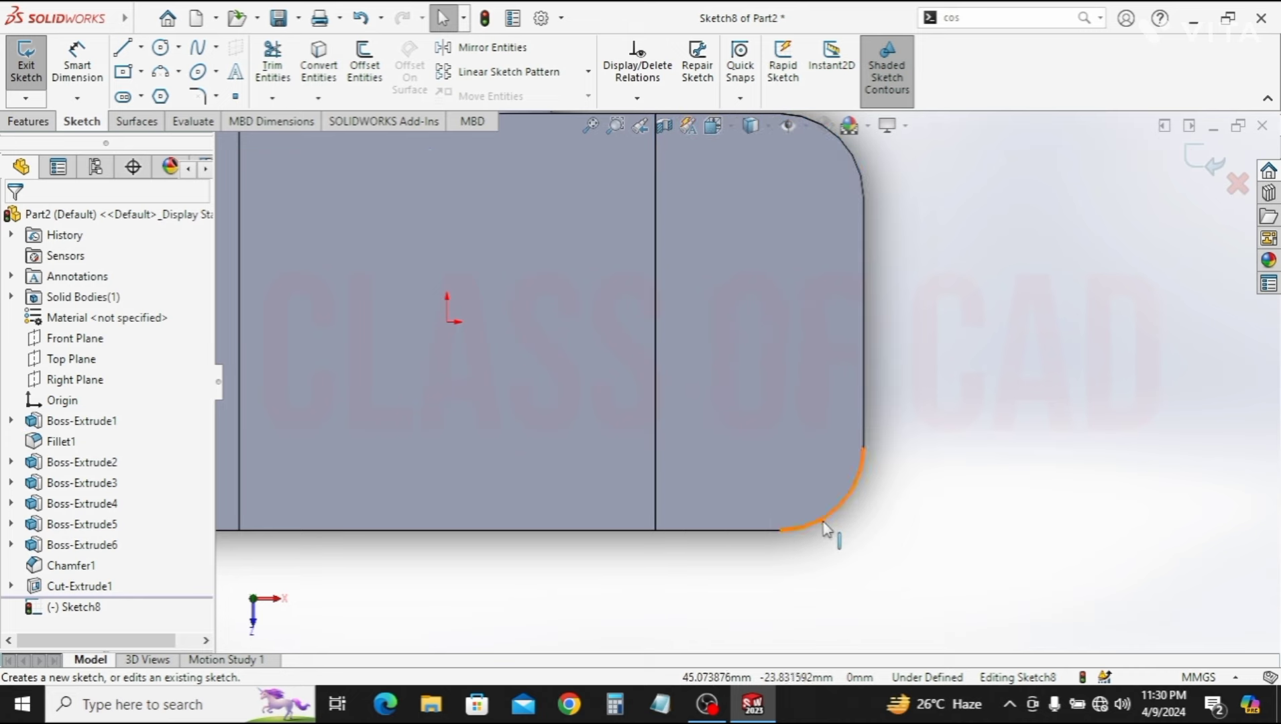
left_click(824, 523)
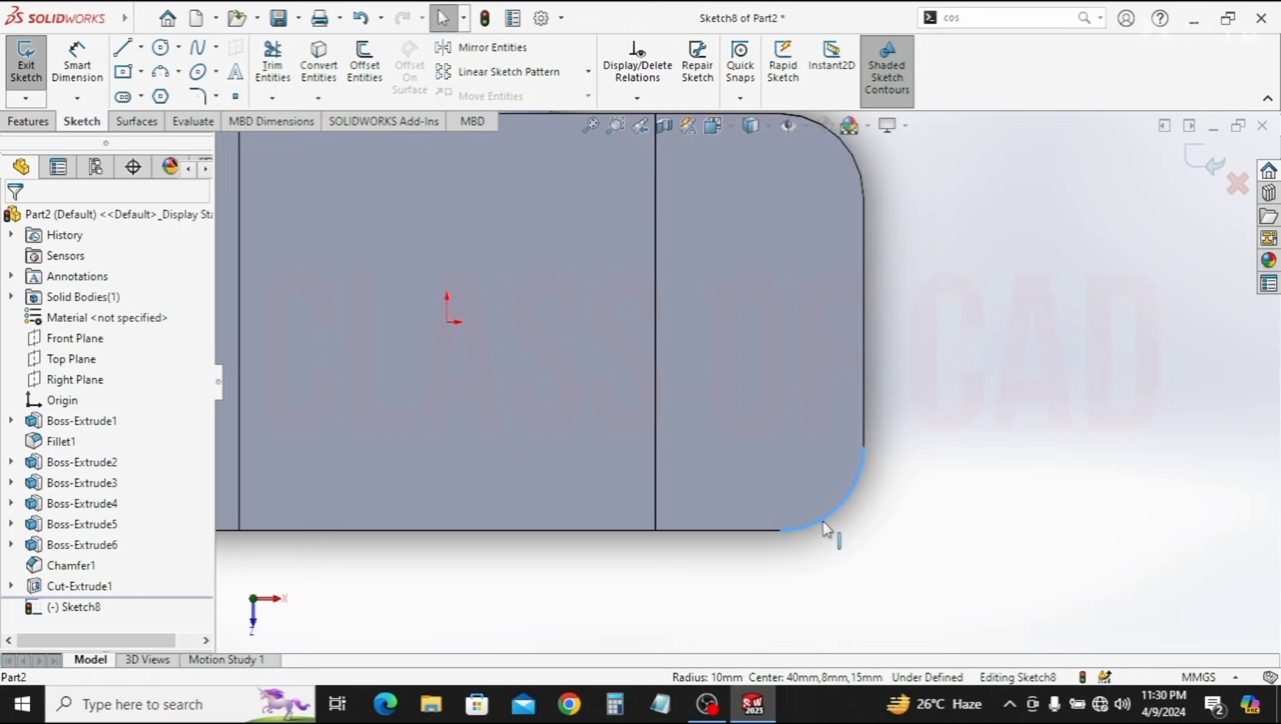
left_click(161, 47)
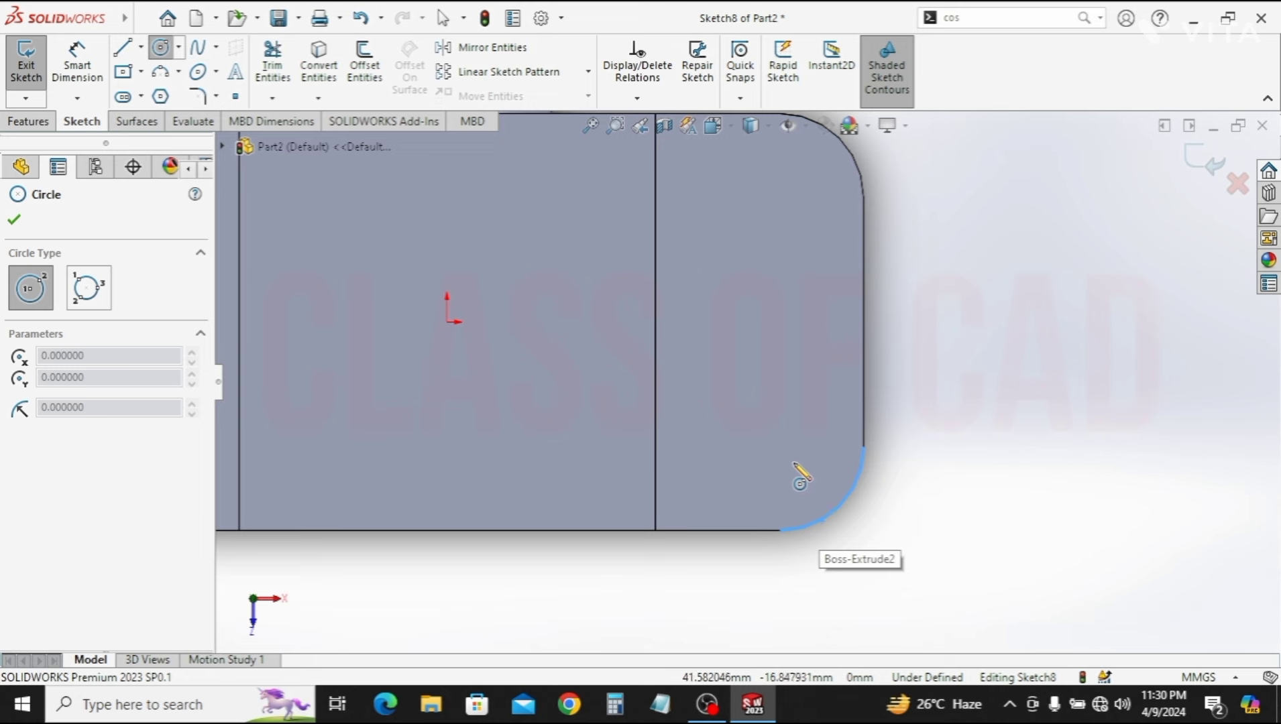
left_click(793, 463)
left_click(829, 500)
key("Escape")
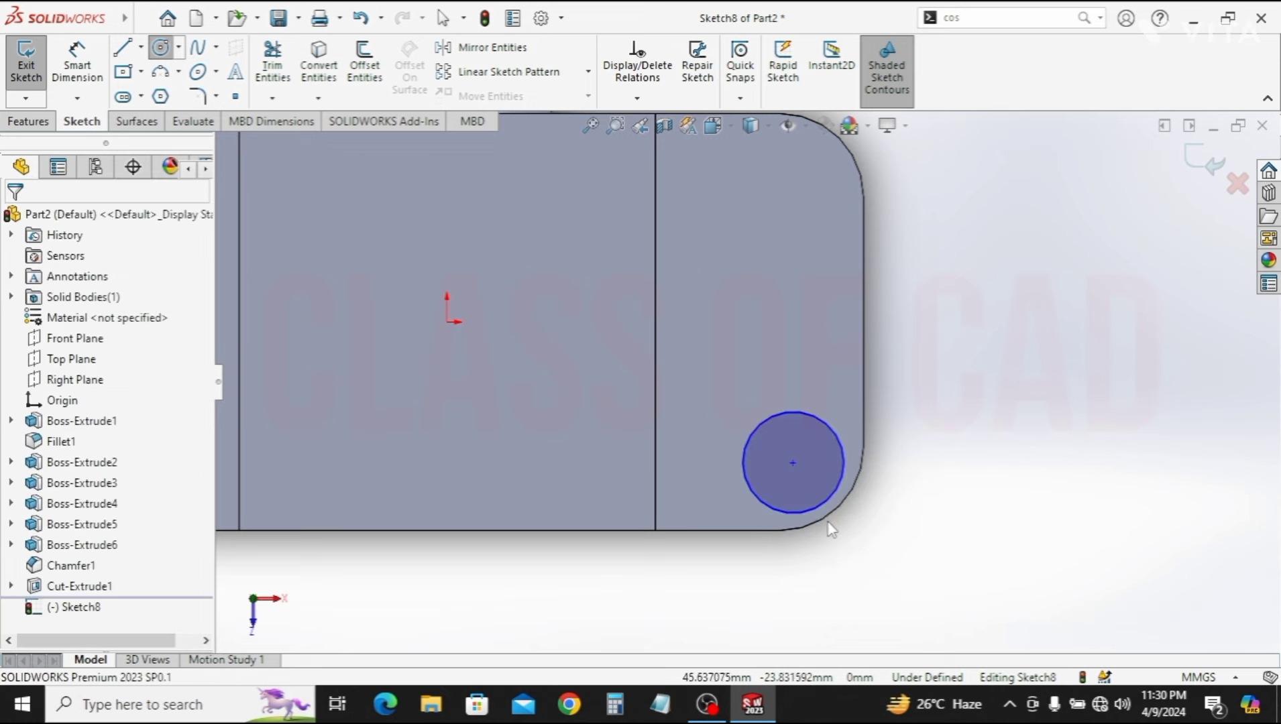
key("Escape")
Make the circle tangent to and concentric with the corner fillet arc
left_click(816, 516)
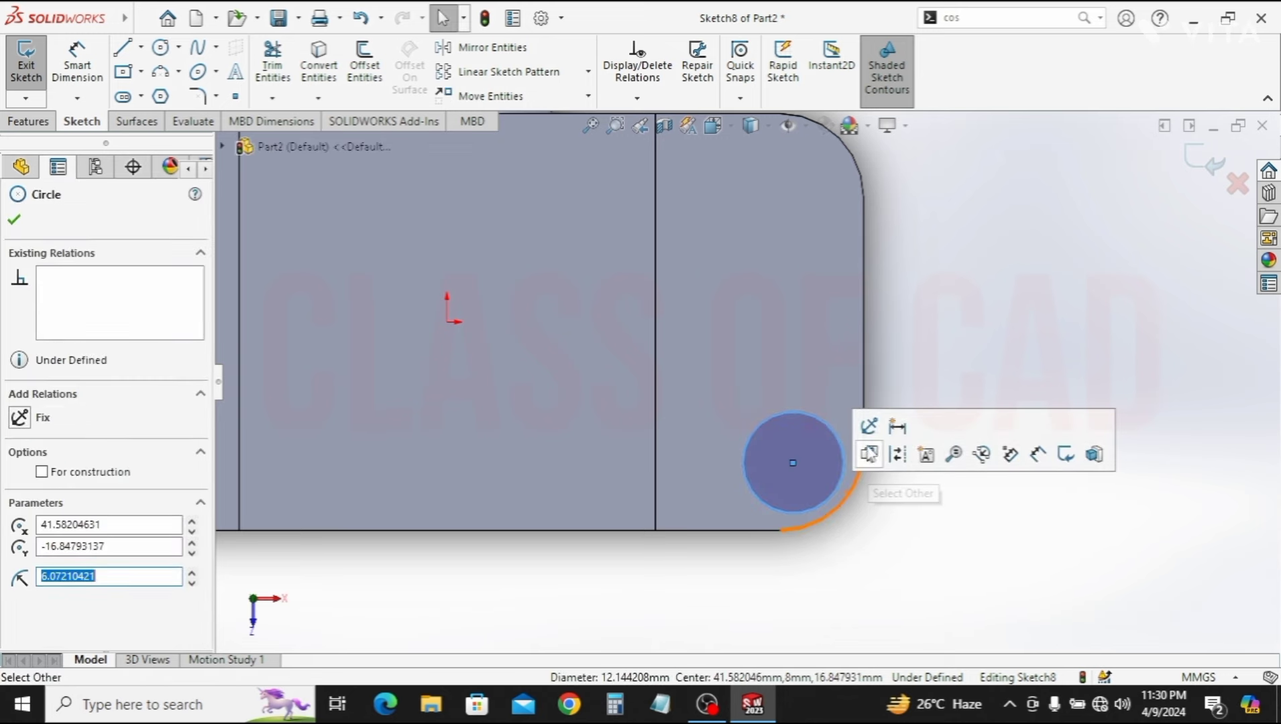
left_click(827, 520, "ctrl")
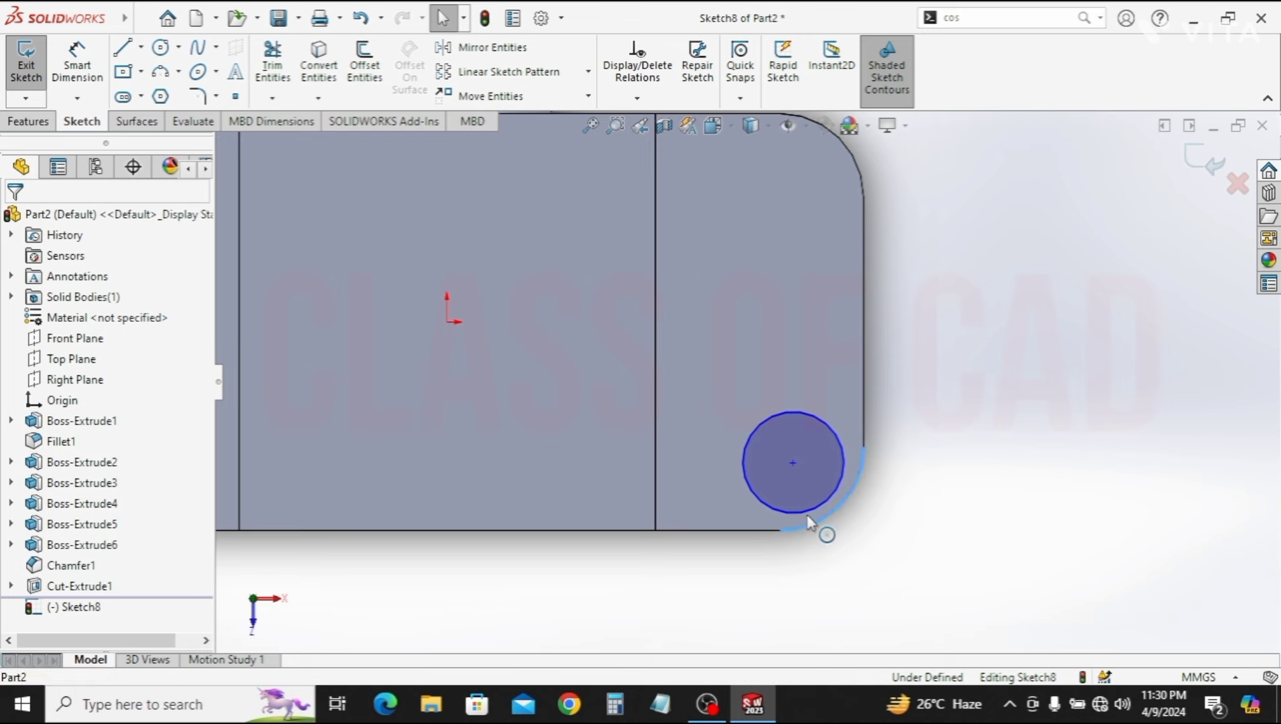
left_click(809, 522)
left_click(861, 483, "ctrl")
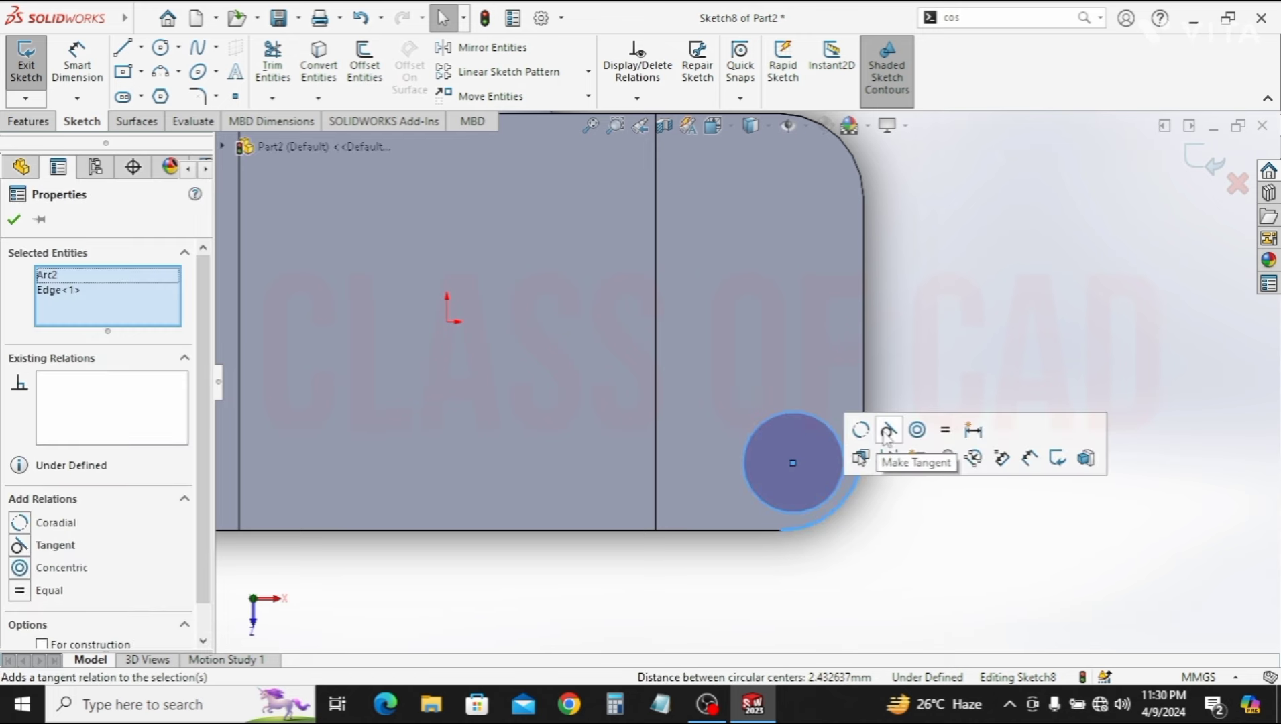
left_click(880, 567)
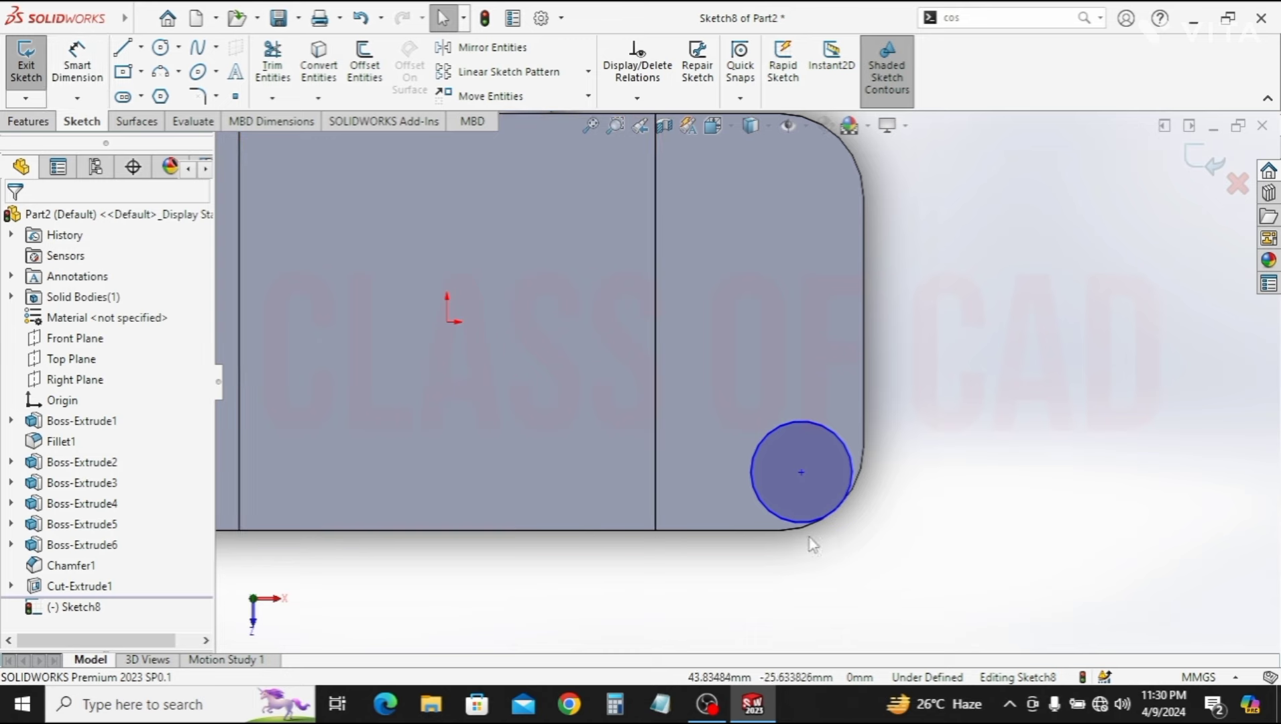
left_click(809, 537)
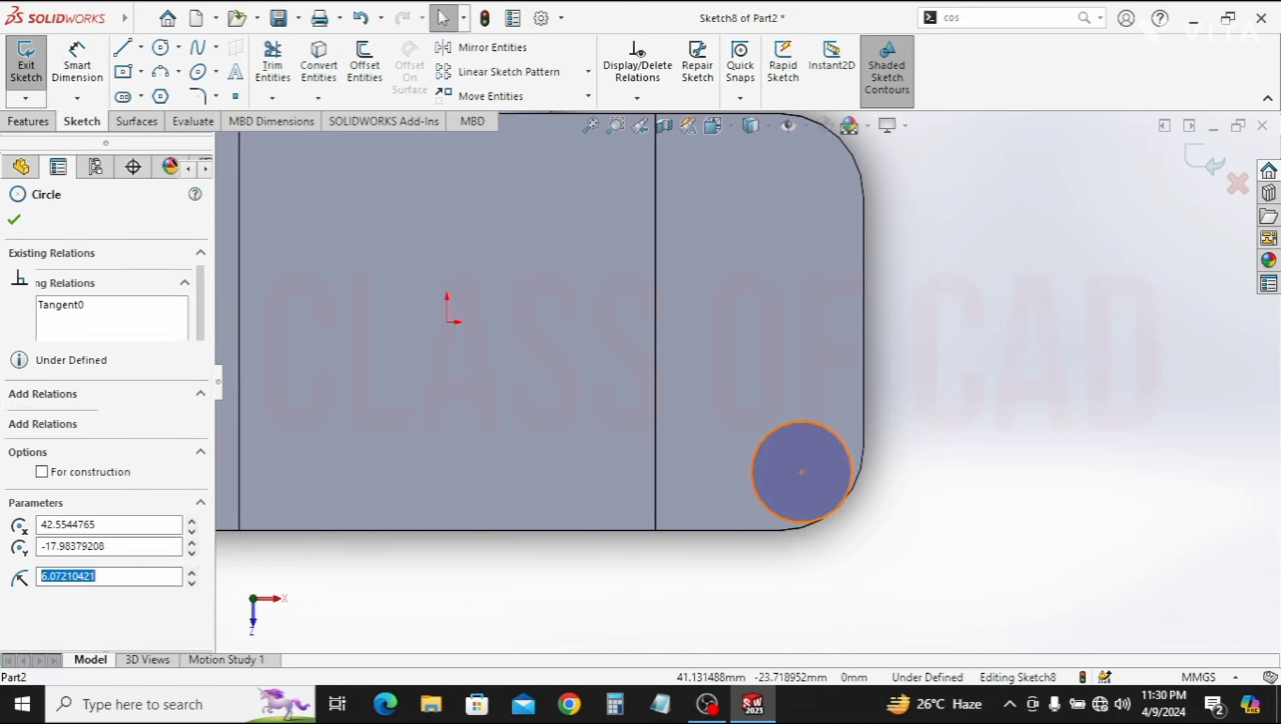
left_click(802, 539, "ctrl")
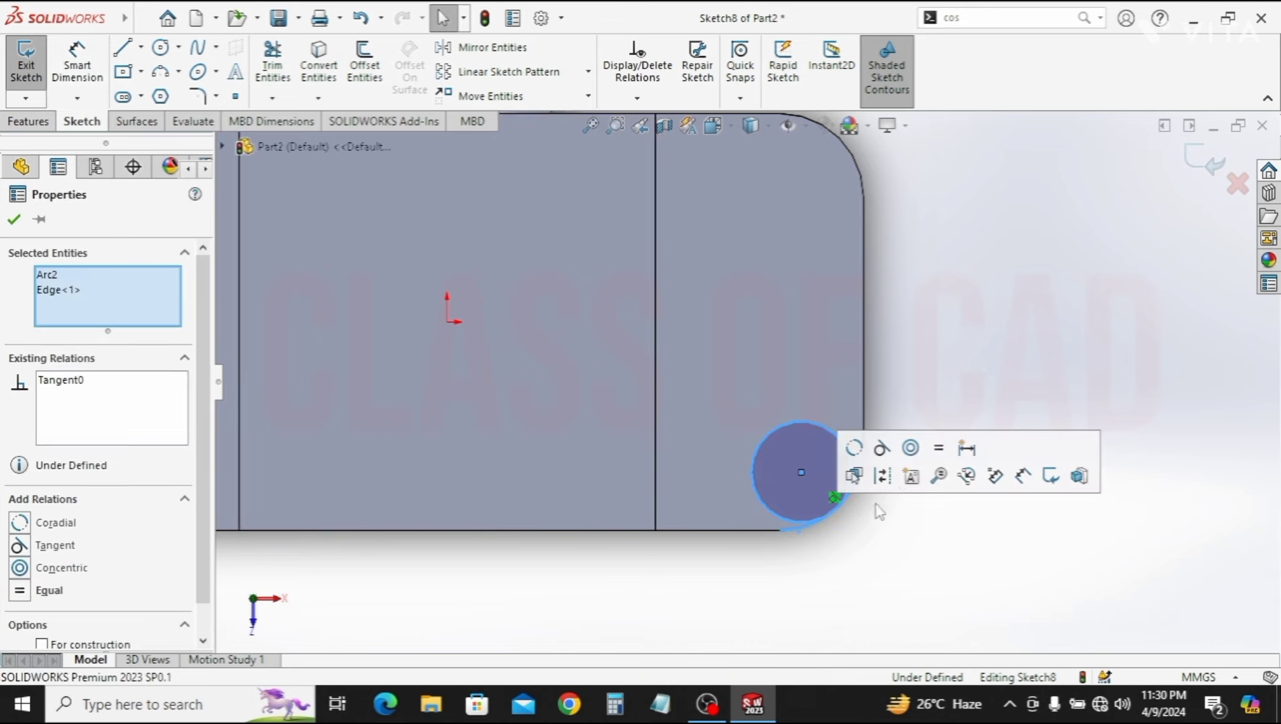
left_click(910, 449)
left_click(850, 568)
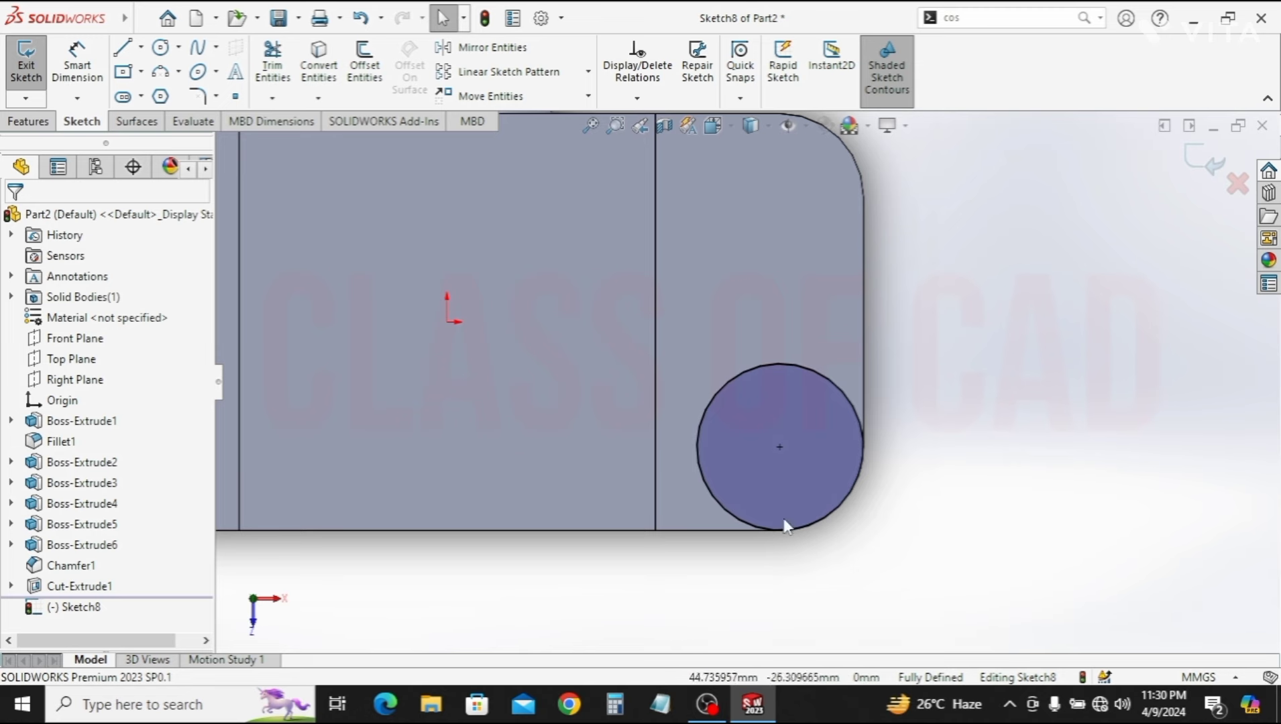
Cut the circle 1 mm deep as a Blind recess (Cut-Extrude2)
left_click(28, 121)
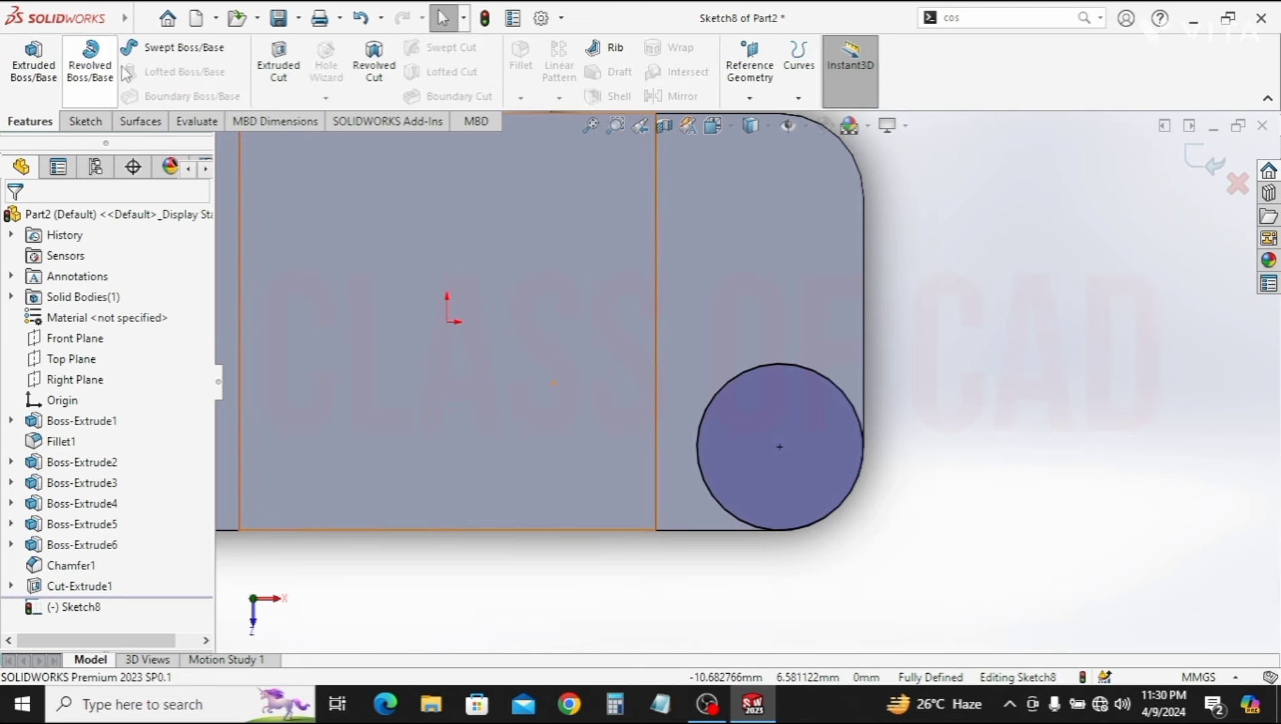
left_click(266, 65)
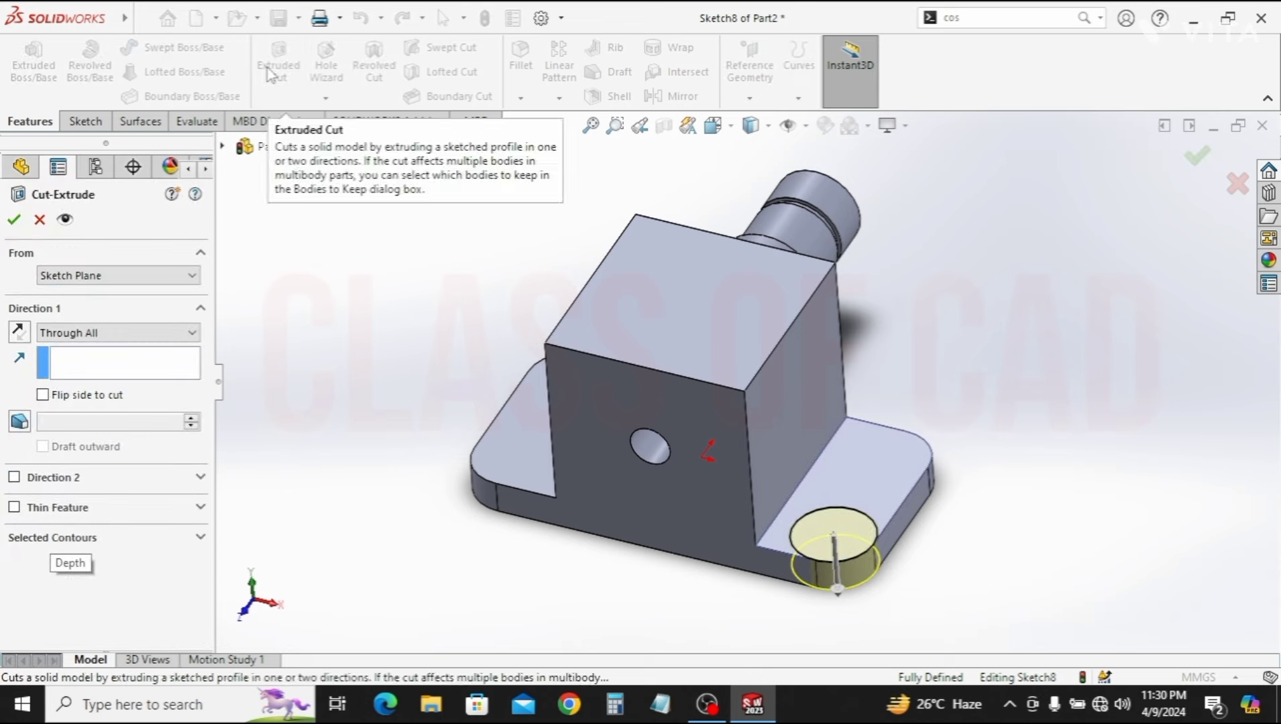
left_click(43, 339)
left_click(58, 362)
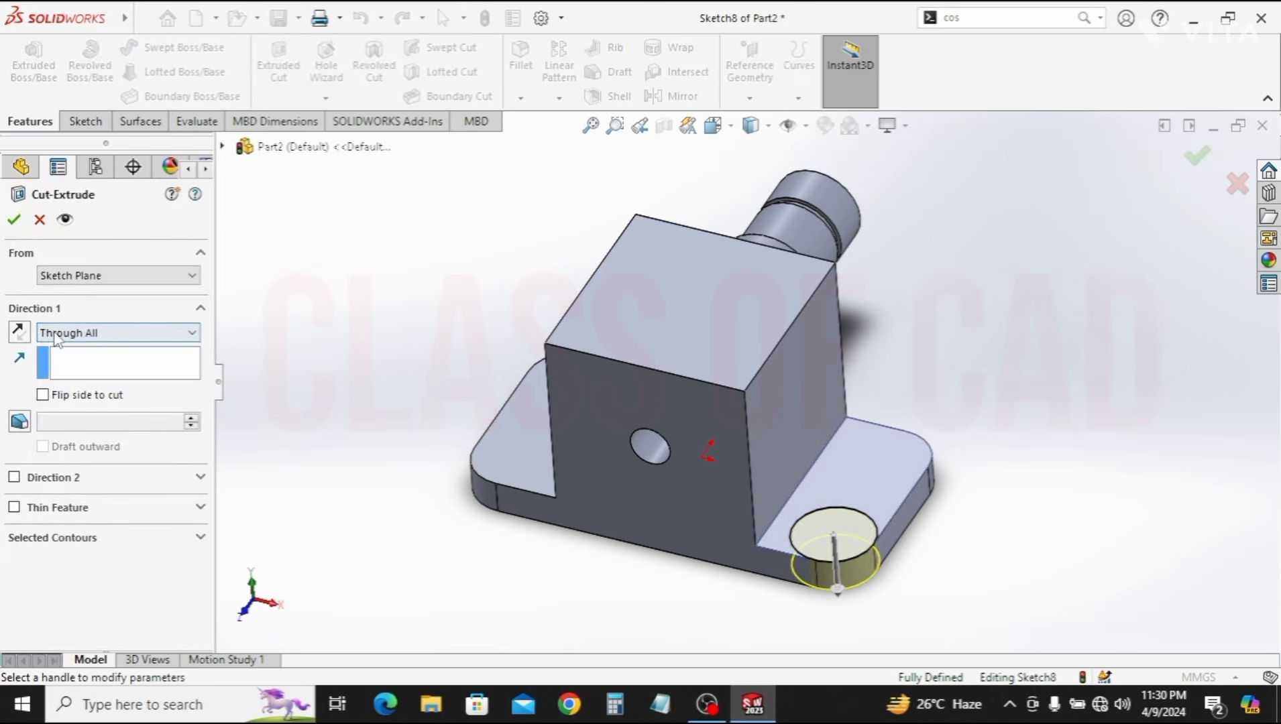
left_click(67, 333)
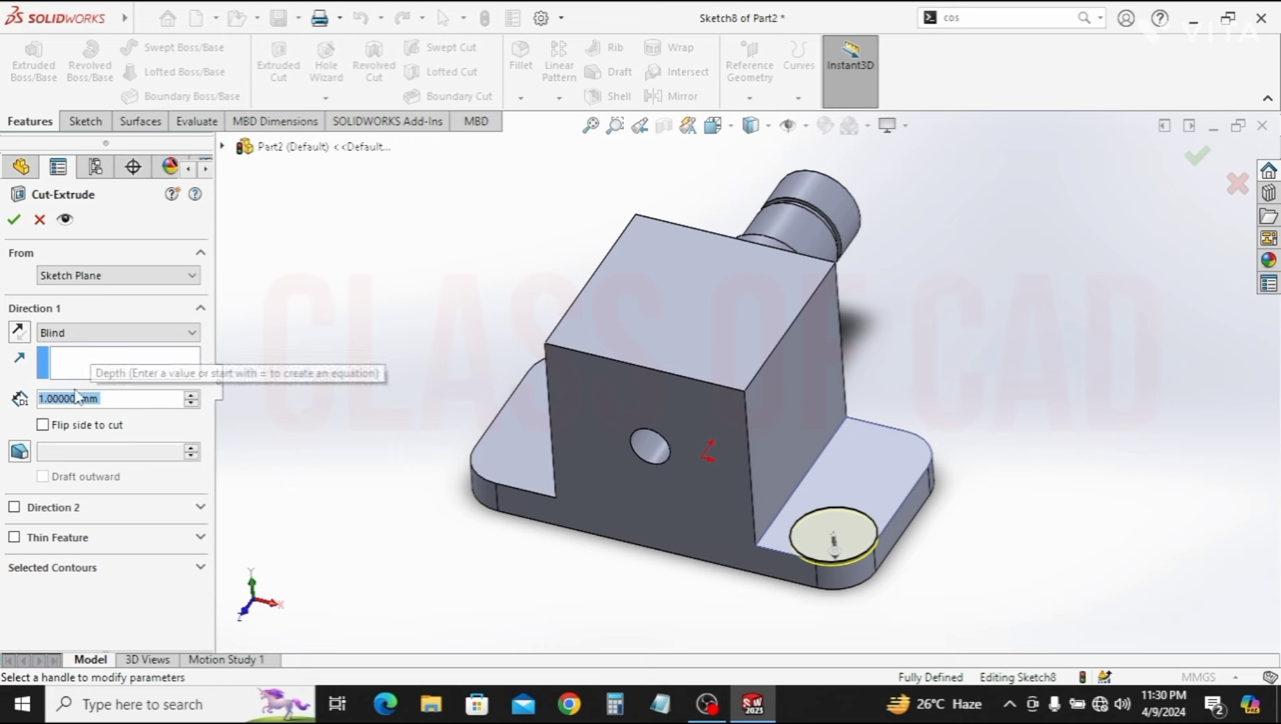
left_click(14, 219)
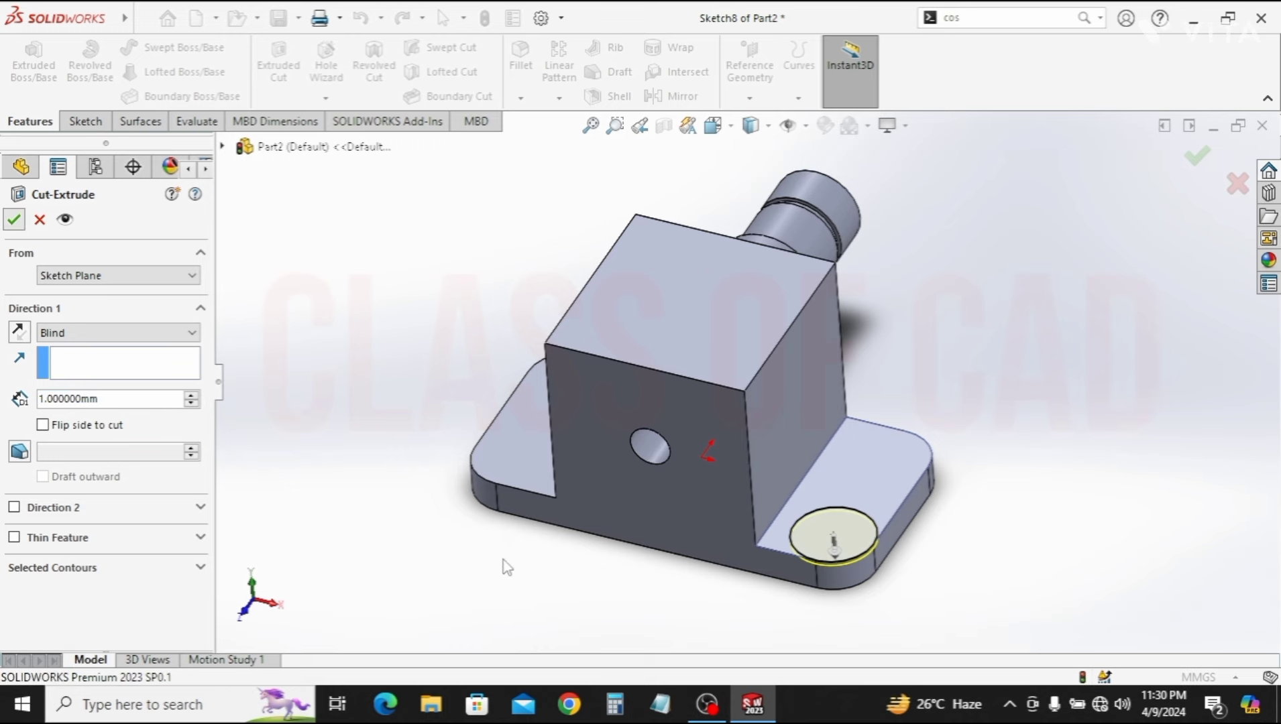
Sketch a Ø10 mm circle at the centre of the recess floor
left_click(852, 536)
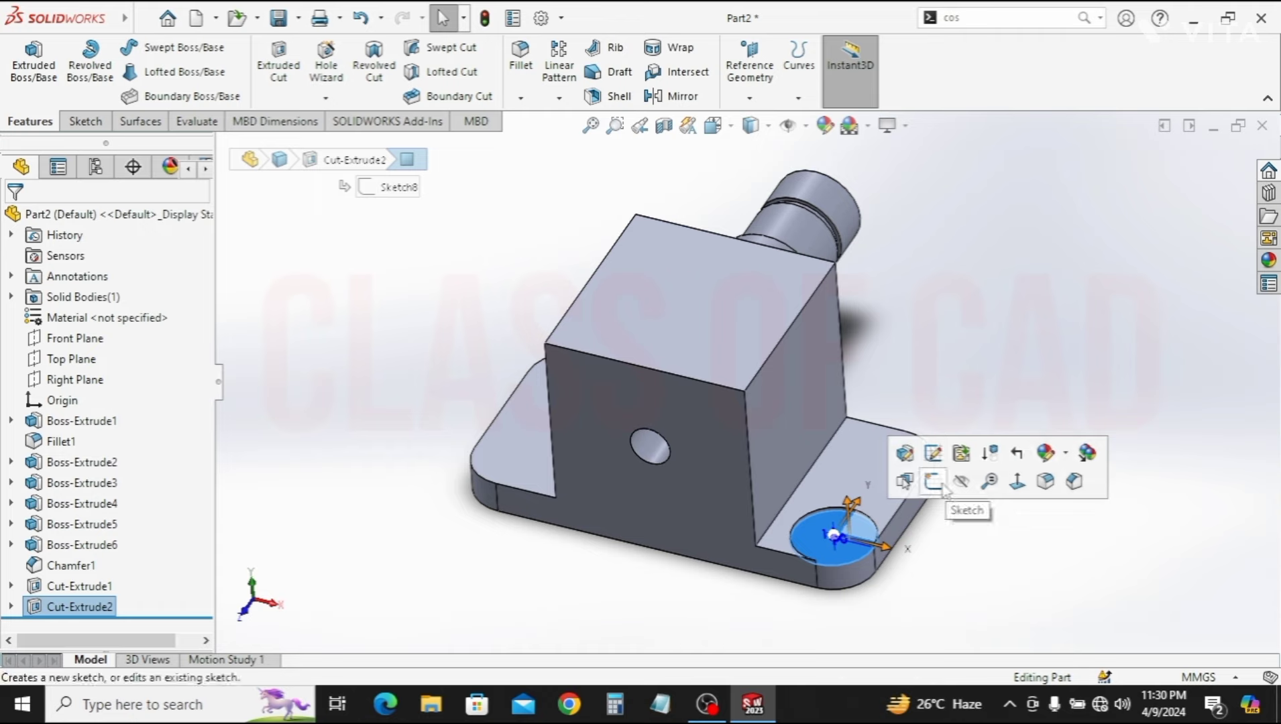
left_click(942, 489)
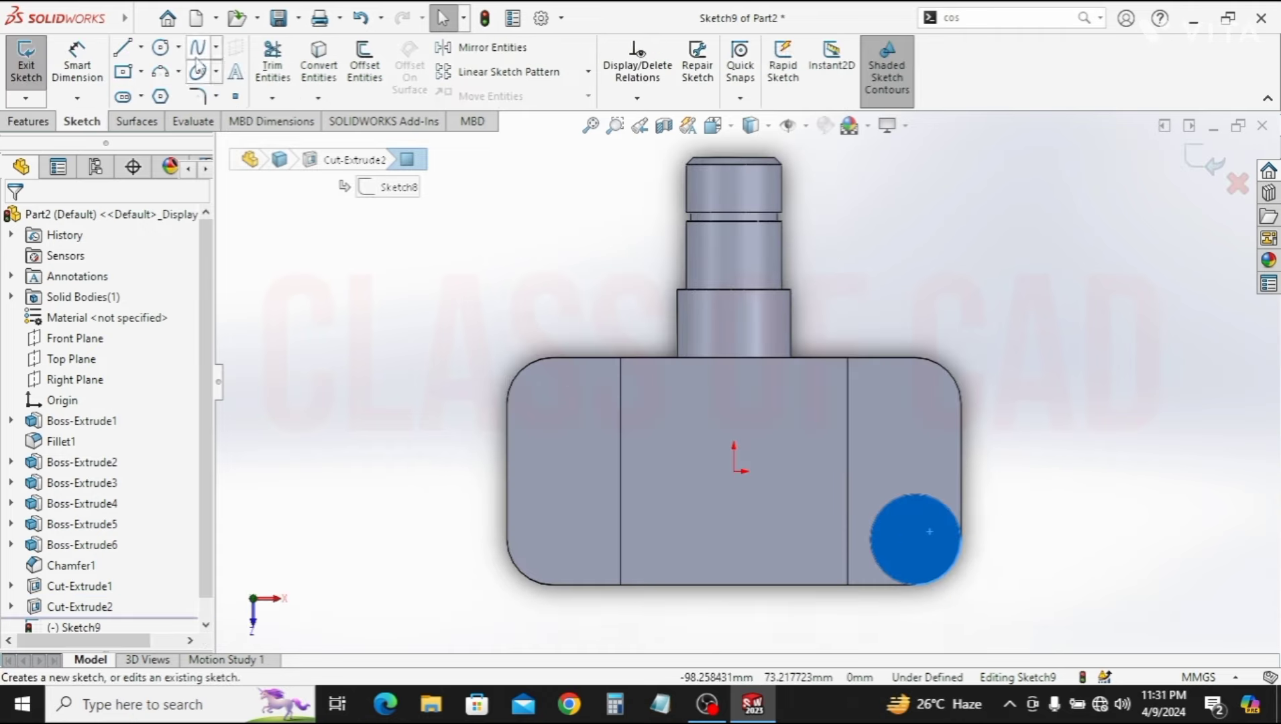
left_click(161, 47)
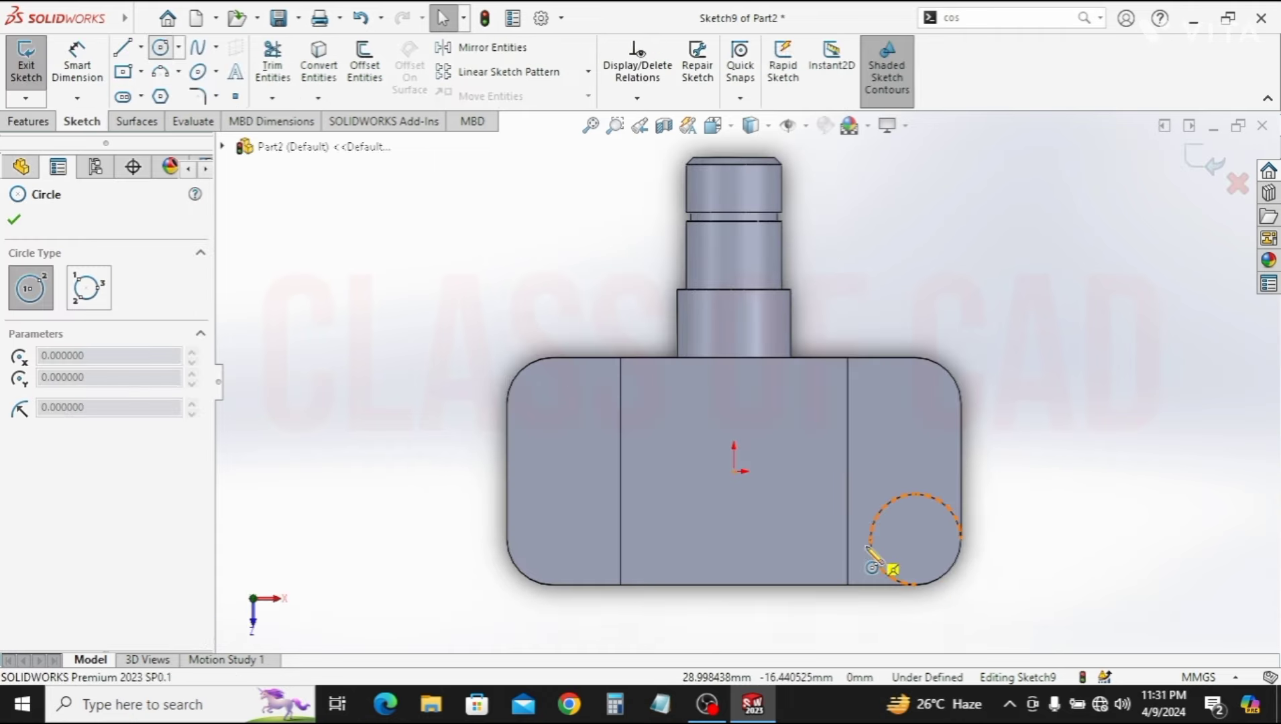
left_click(915, 540)
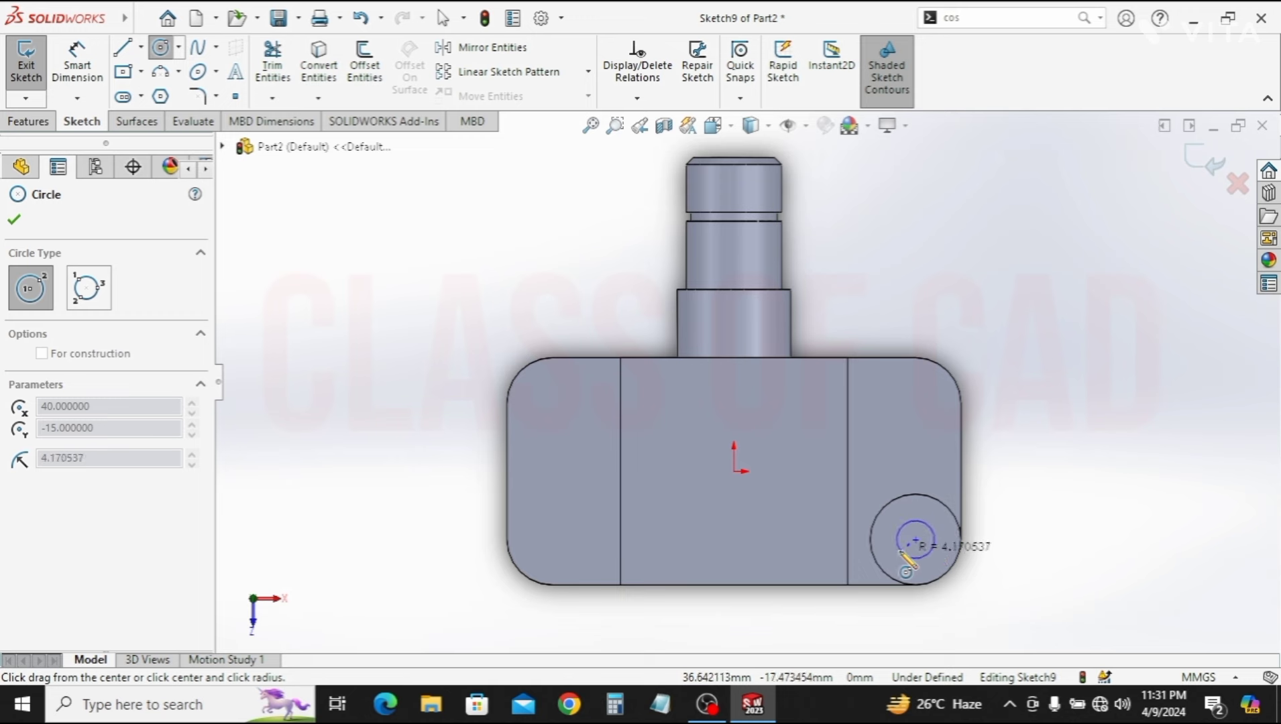
left_click(902, 559)
key("Escape")
key("Escape")
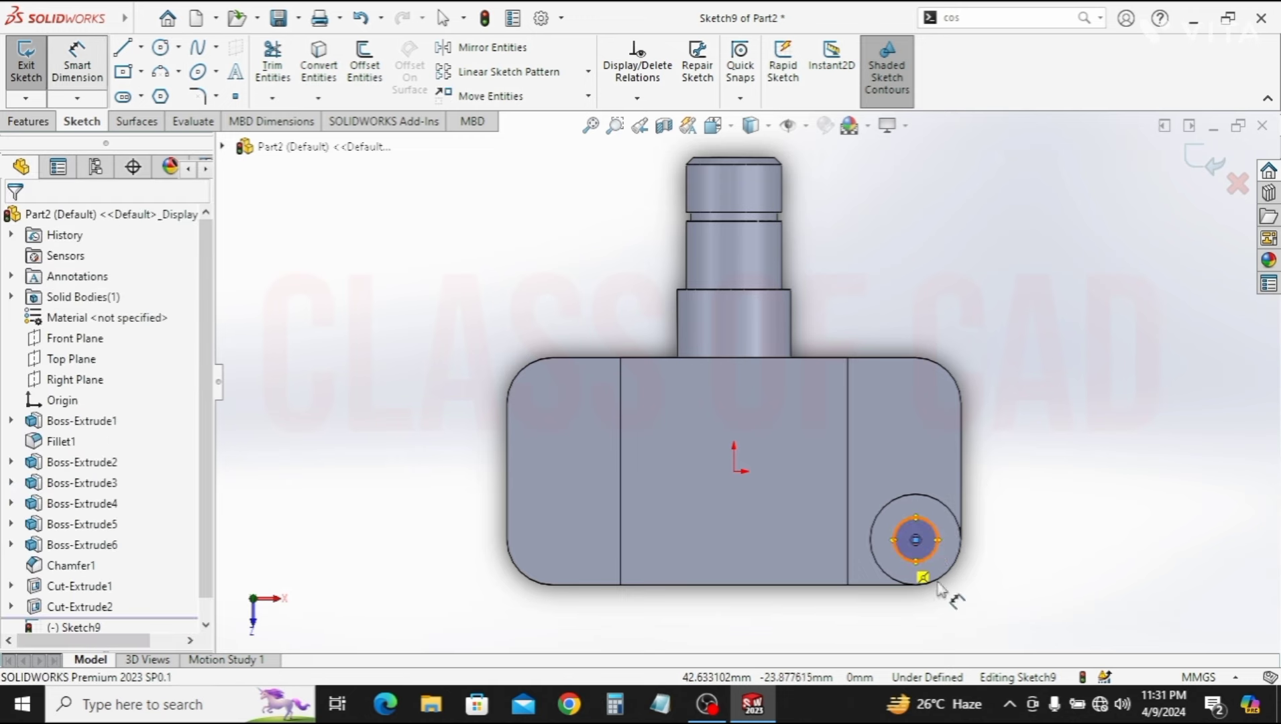
key("d")
left_click(932, 555)
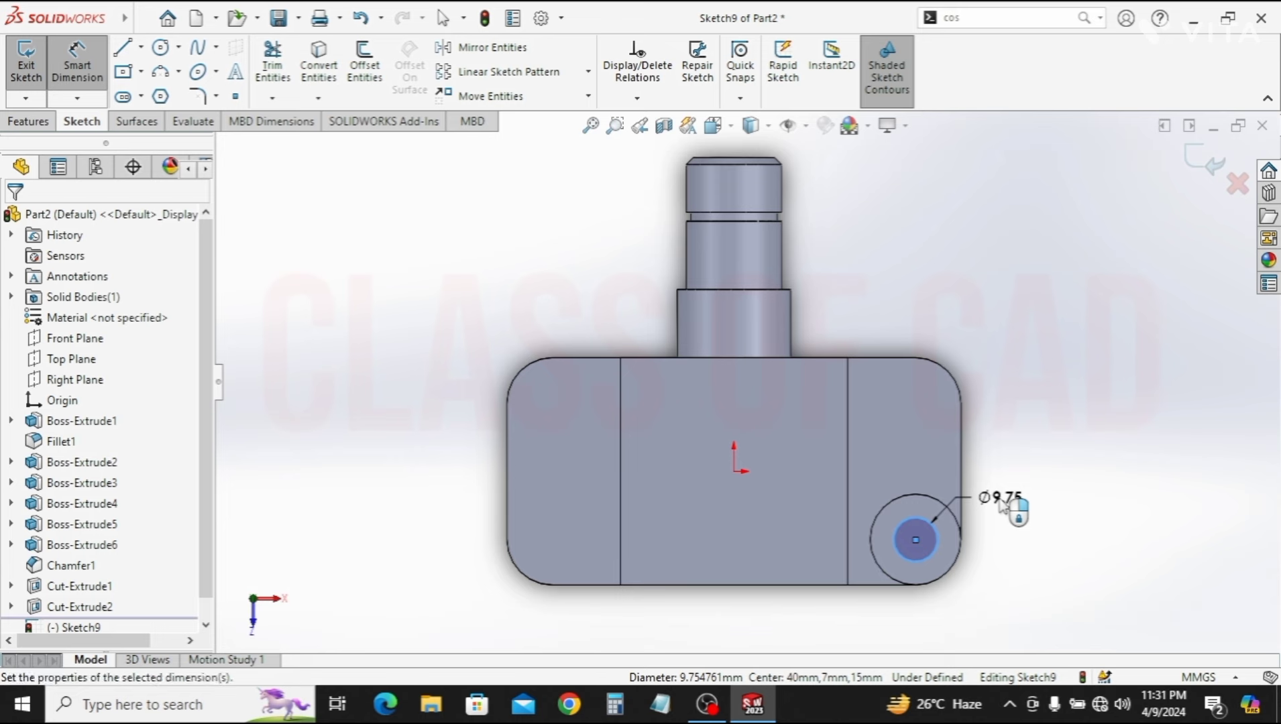
left_click(1002, 504)
type("10")
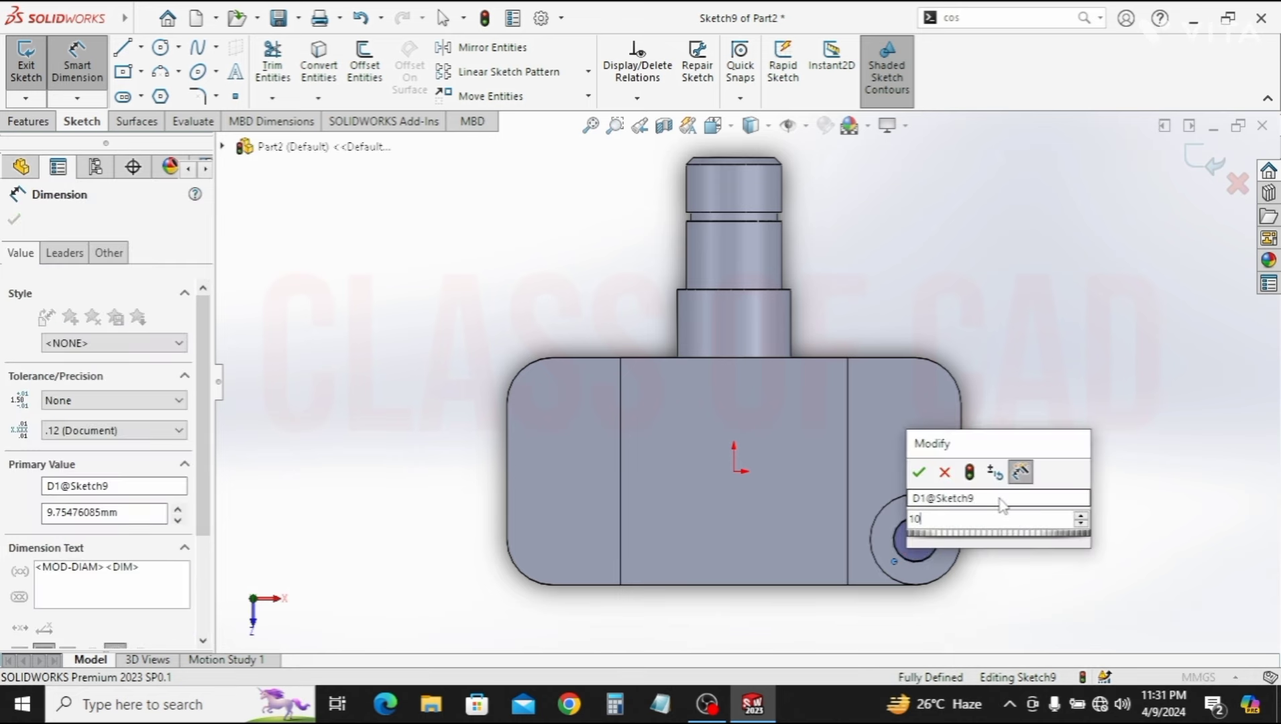
key("Escape")
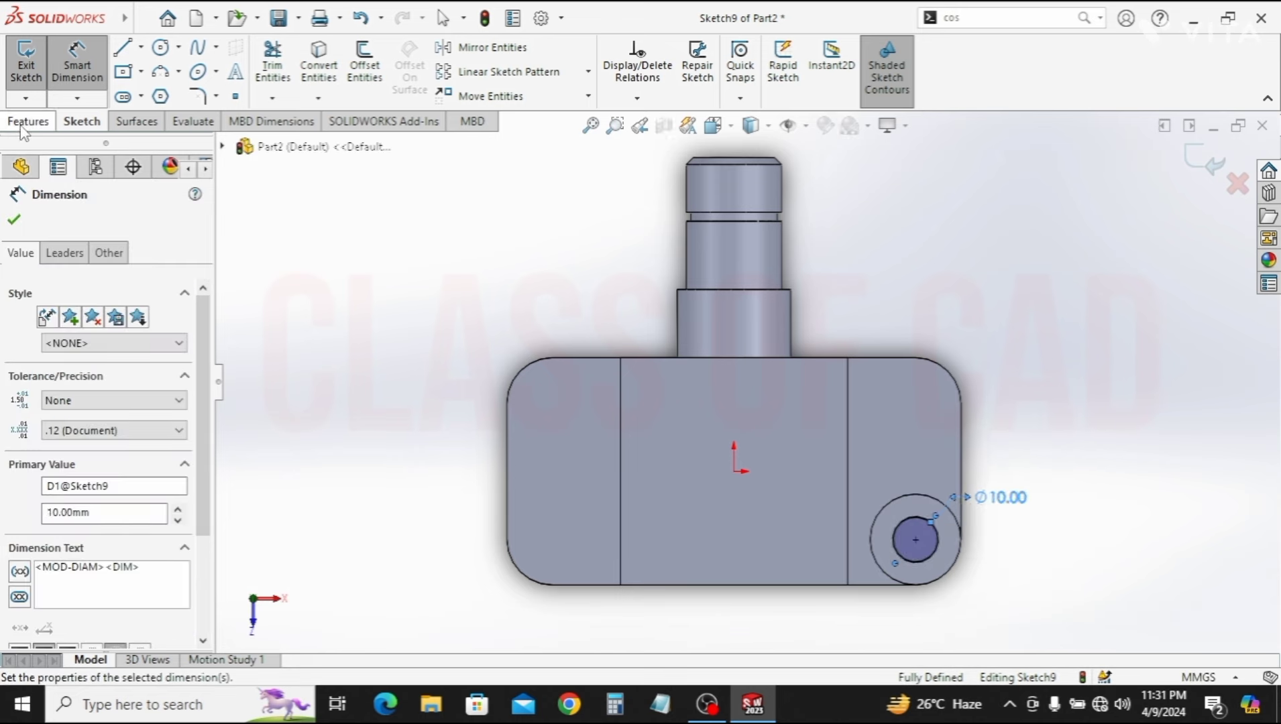
Cut the Ø10 circle Through All as Cut-Extrude3
left_click(26, 121)
left_click(272, 66)
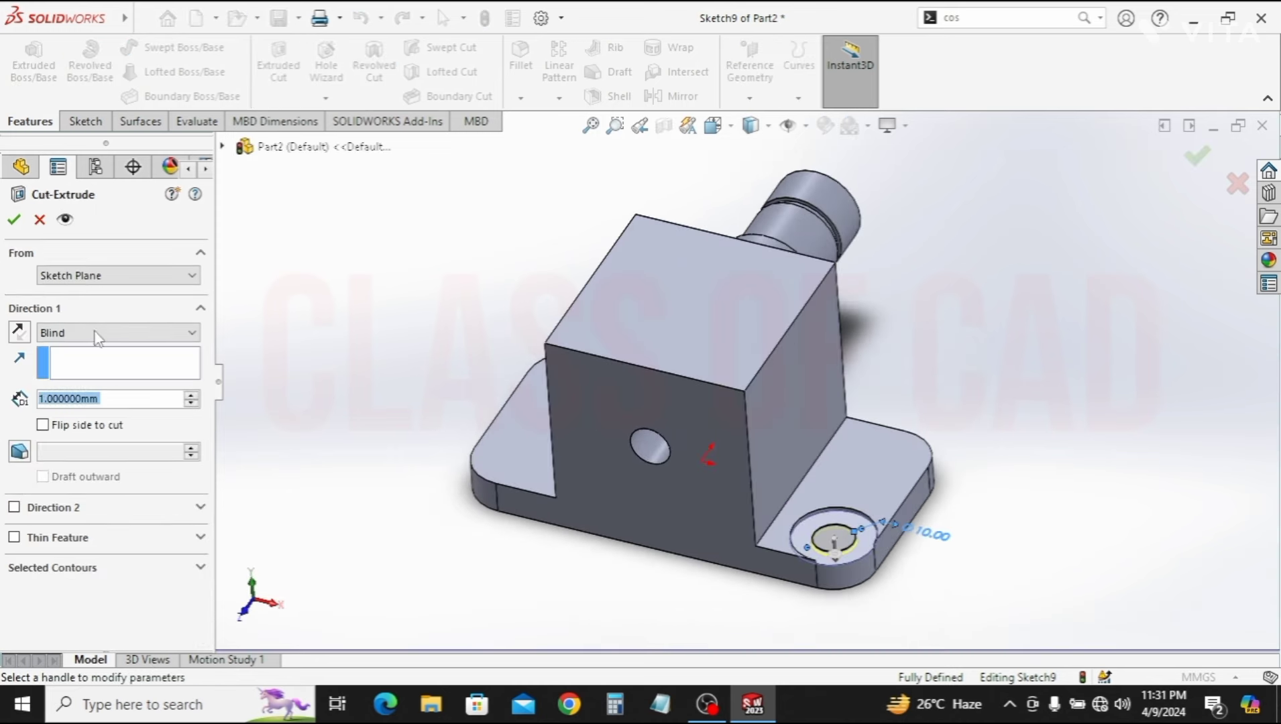
left_click(97, 333)
left_click(83, 362)
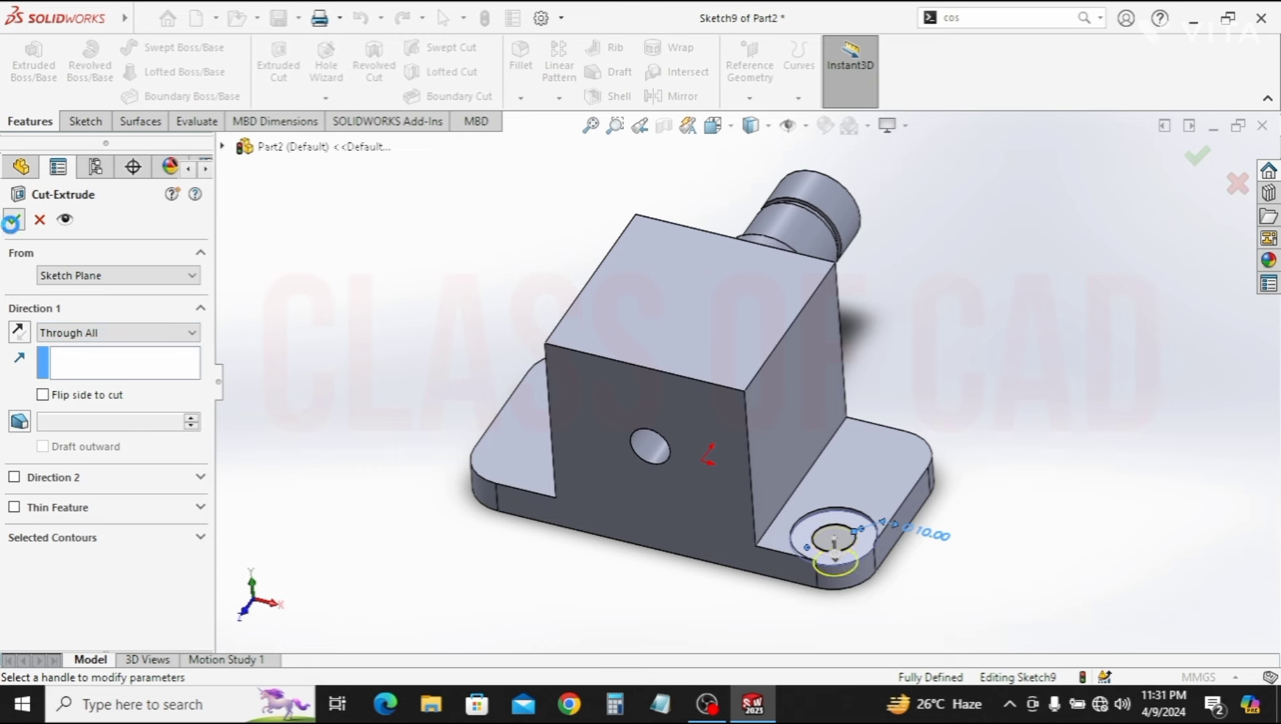
key("Return")
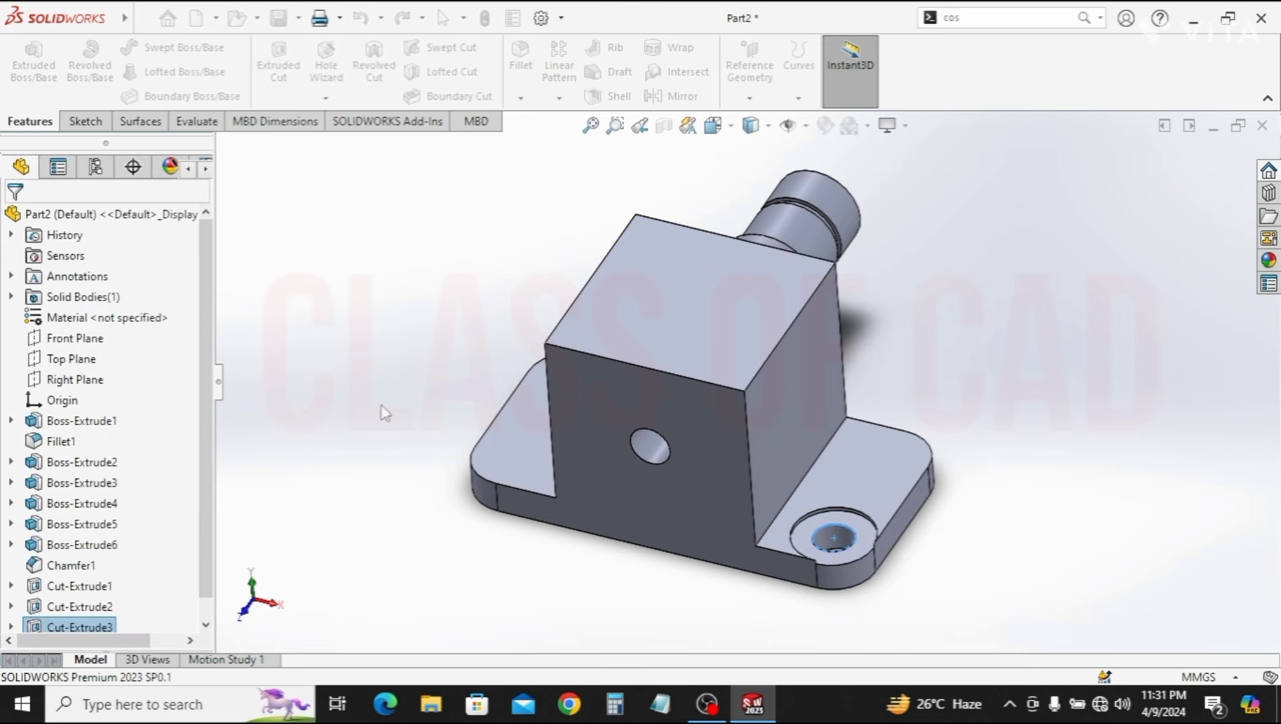
Mirror Cut-Extrude2 and Cut-Extrude3 across Front Plane
scroll(67, 607, "down", 1)
left_click(57, 589)
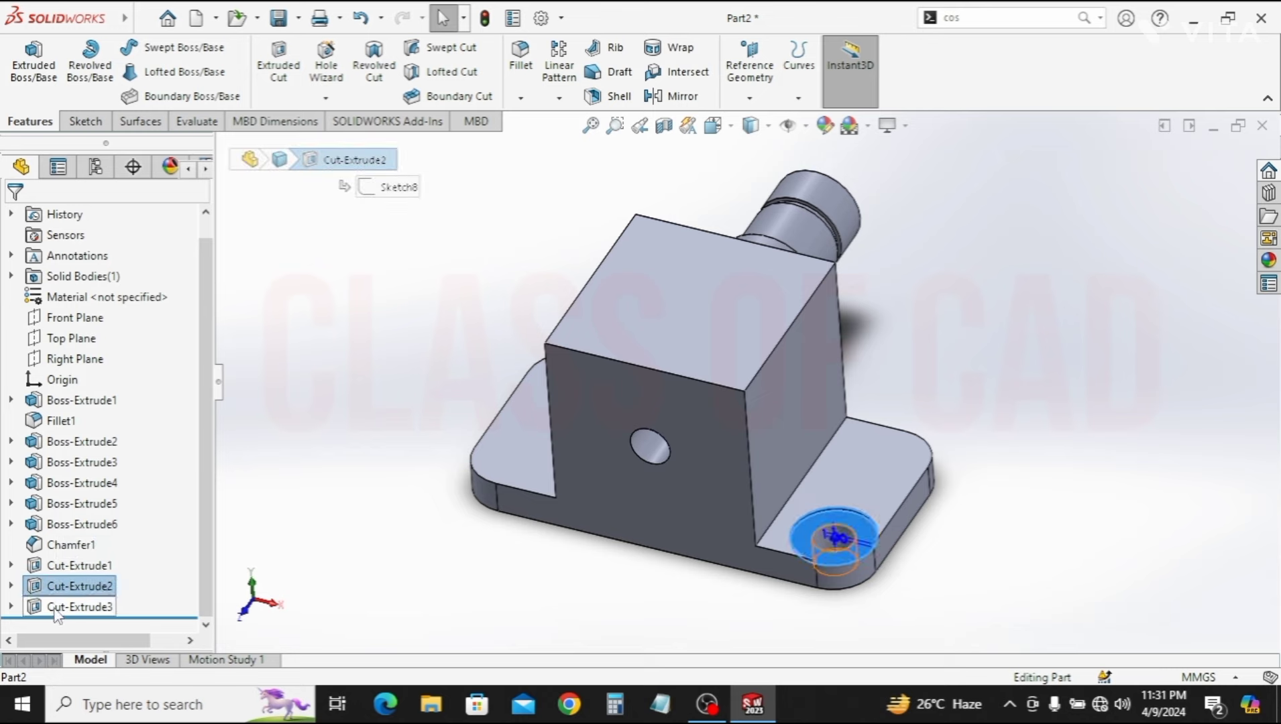
left_click(59, 608, "ctrl")
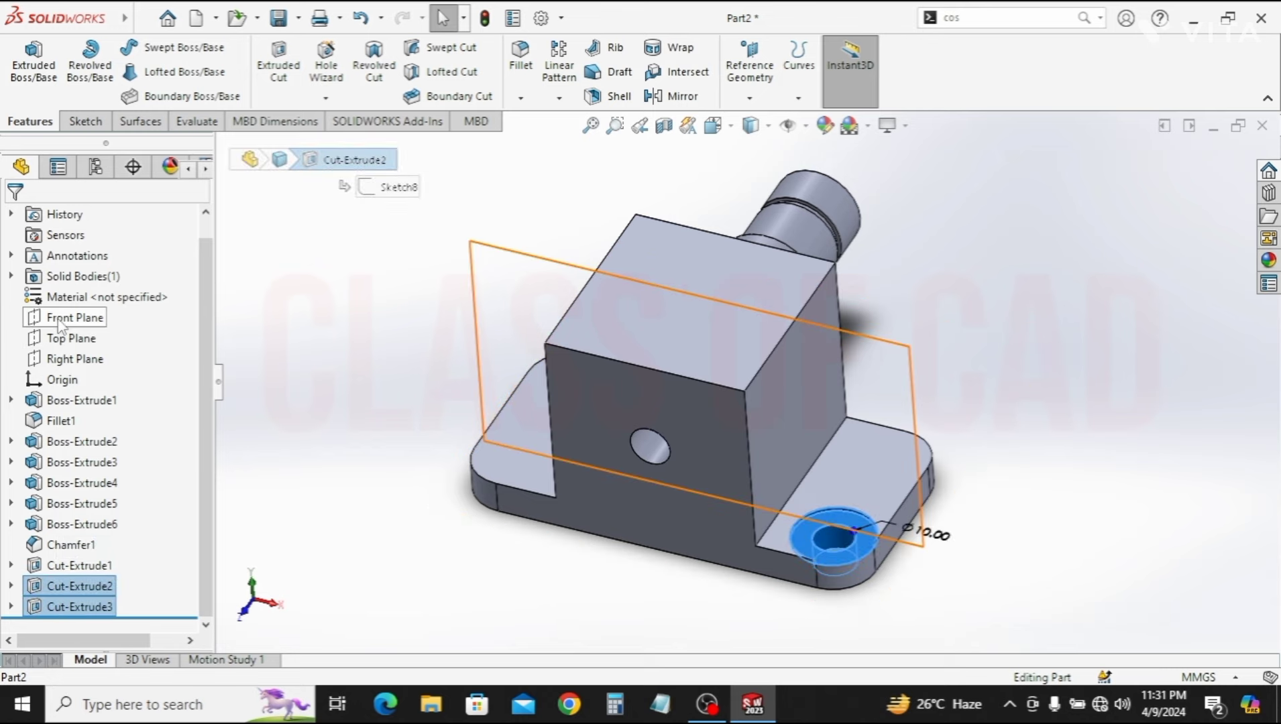
left_click(59, 320, "ctrl")
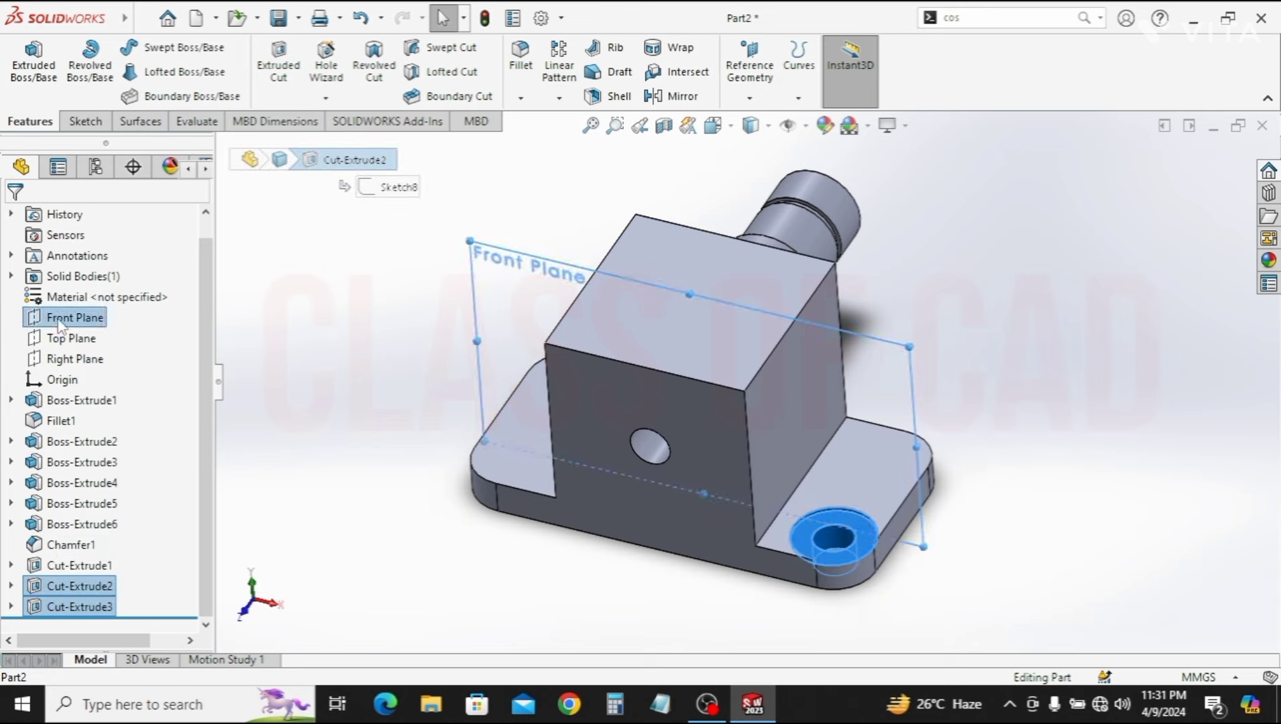
left_click(697, 97)
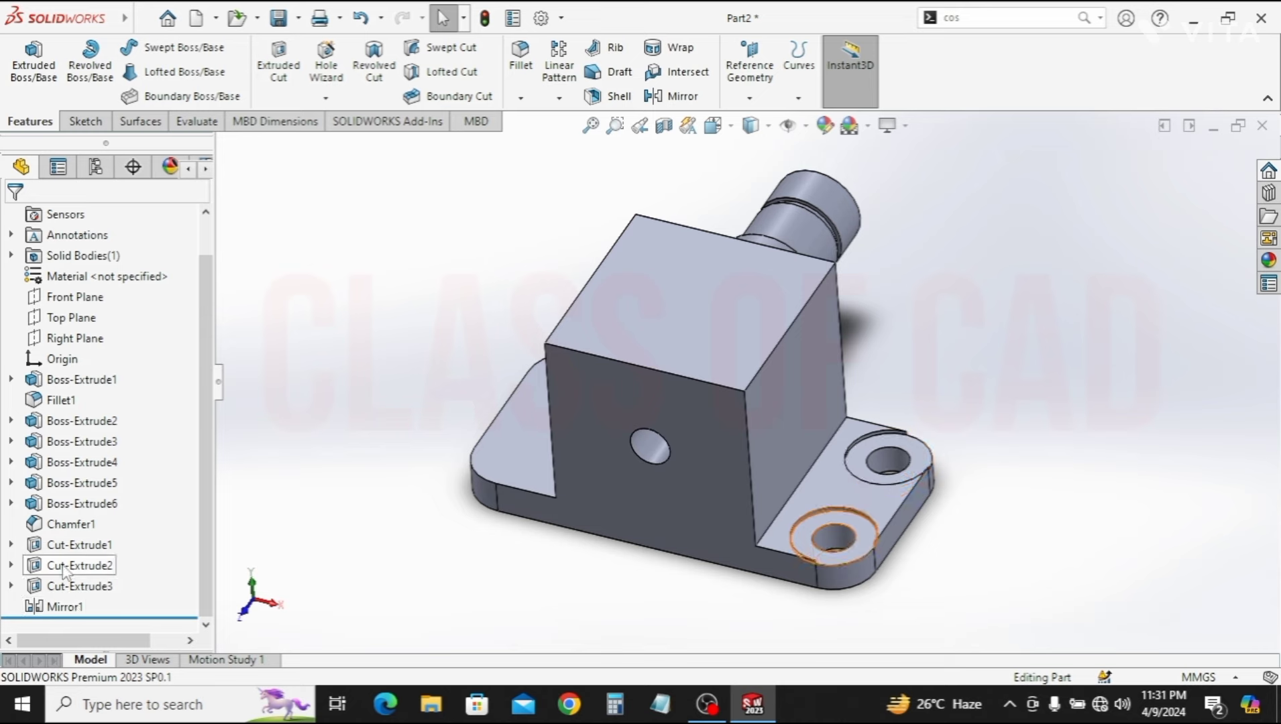
Mirror the recess-and-hole pair across Right Plane to fill all four corners
left_click(63, 570)
left_click(49, 588, "ctrl")
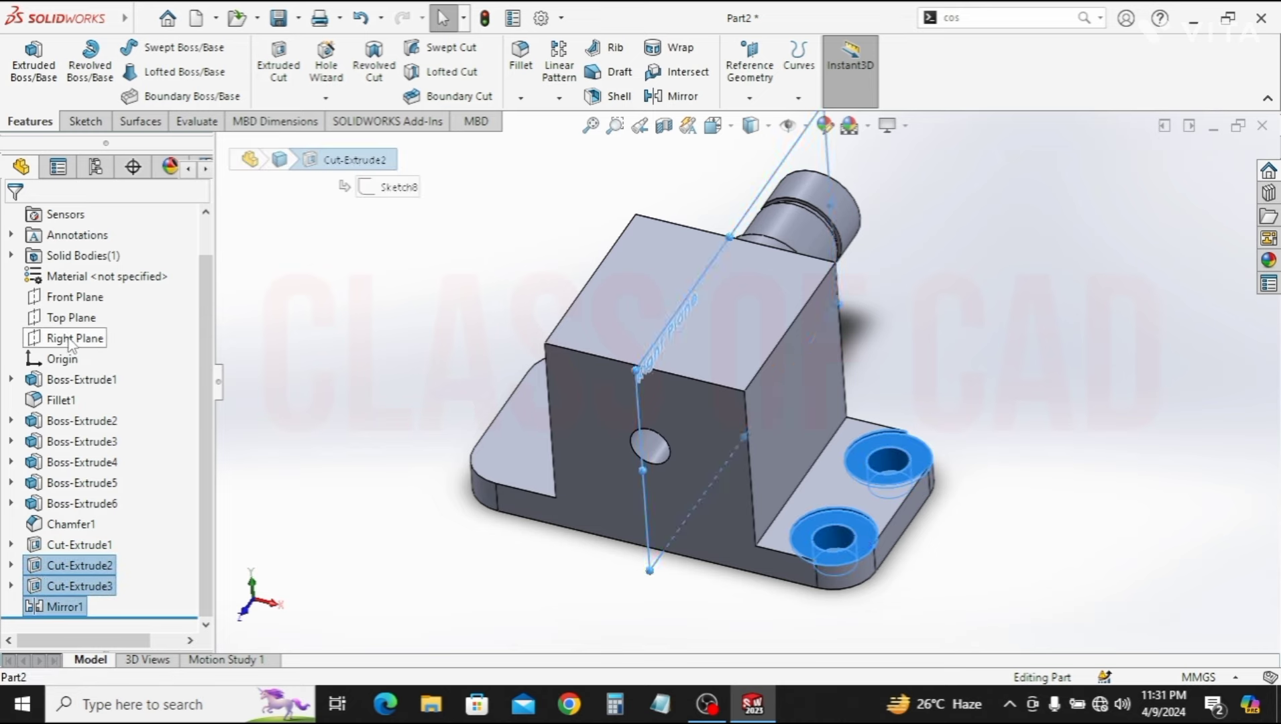
left_click(672, 96)
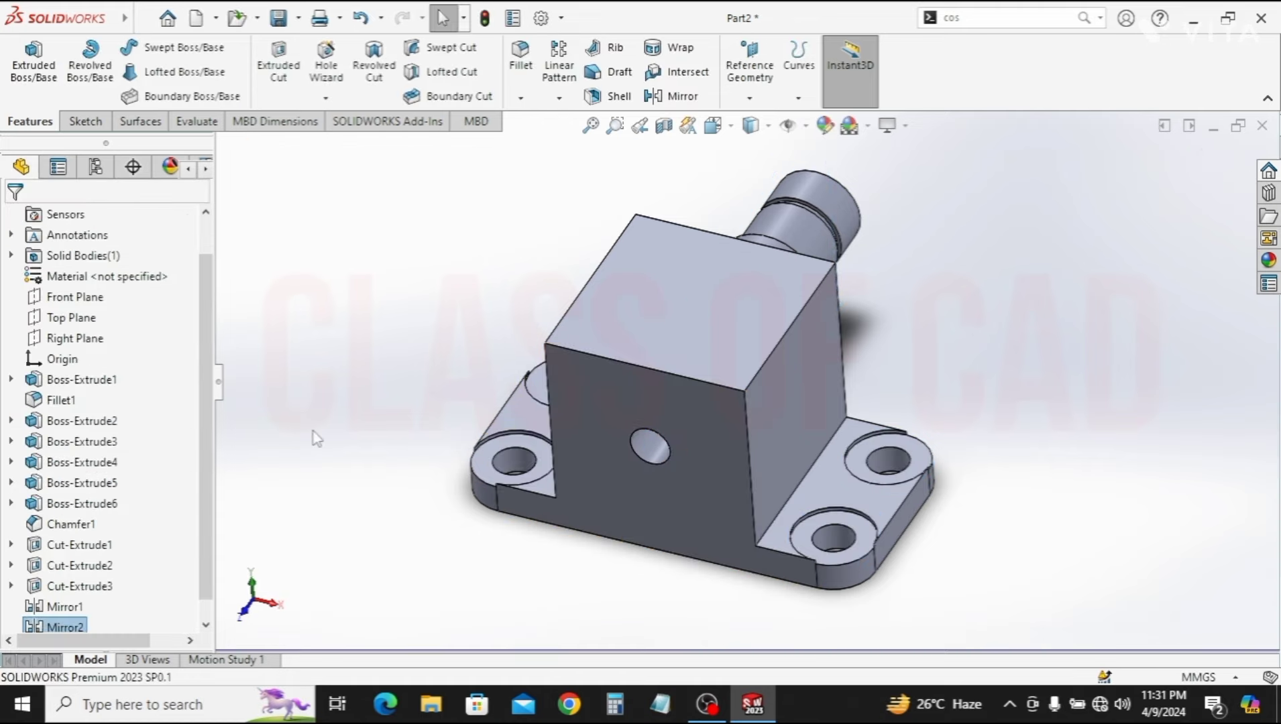
mouse_move(634, 508)
middle_mouse_down()
mouse_move(572, 467)
mouse_move(634, 464)
mouse_move(635, 484)
middle_mouse_up()
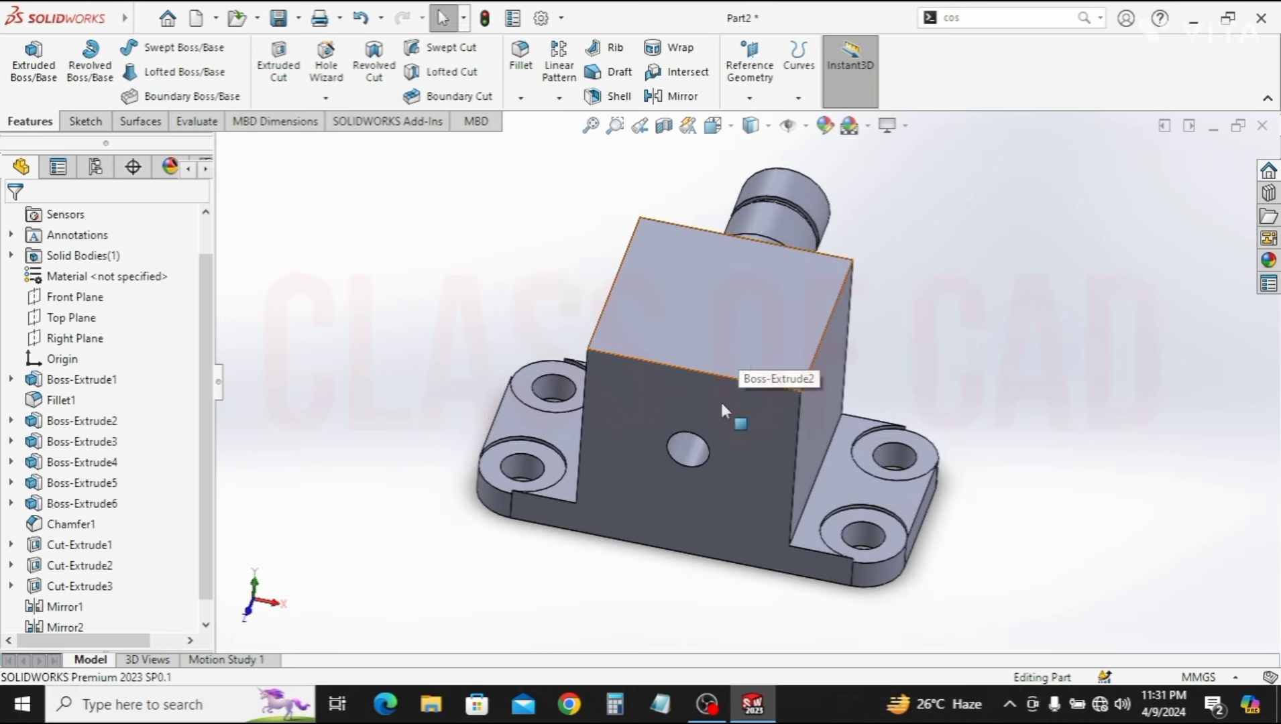
With hidden lines visible, sketch a circle at the bore centre on the block's front face
left_click(720, 456)
left_click(776, 369)
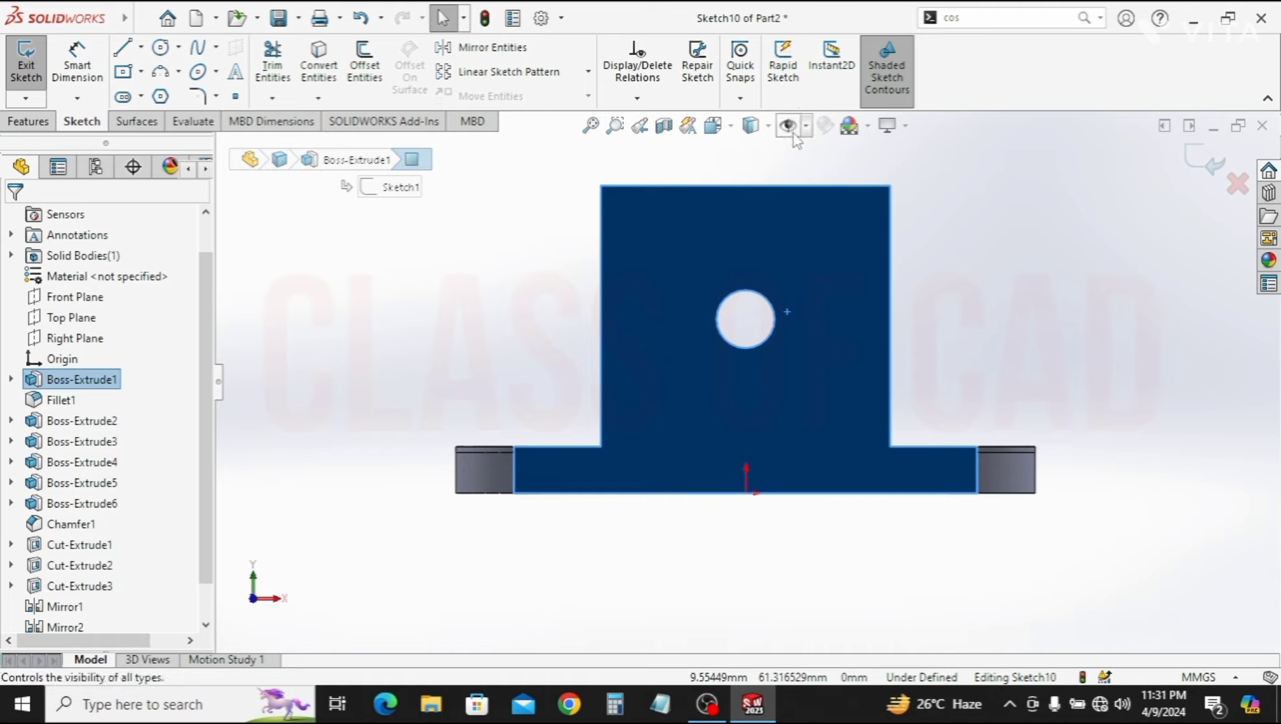
left_click(773, 128)
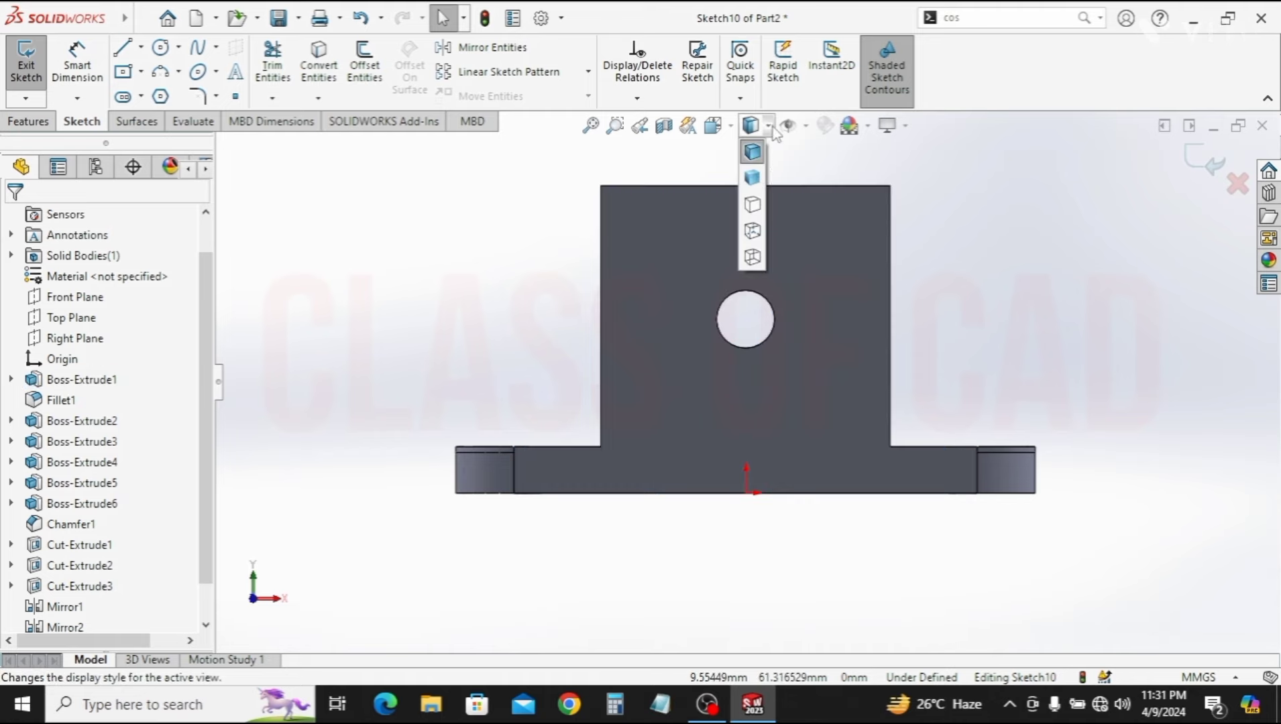
left_click(754, 232)
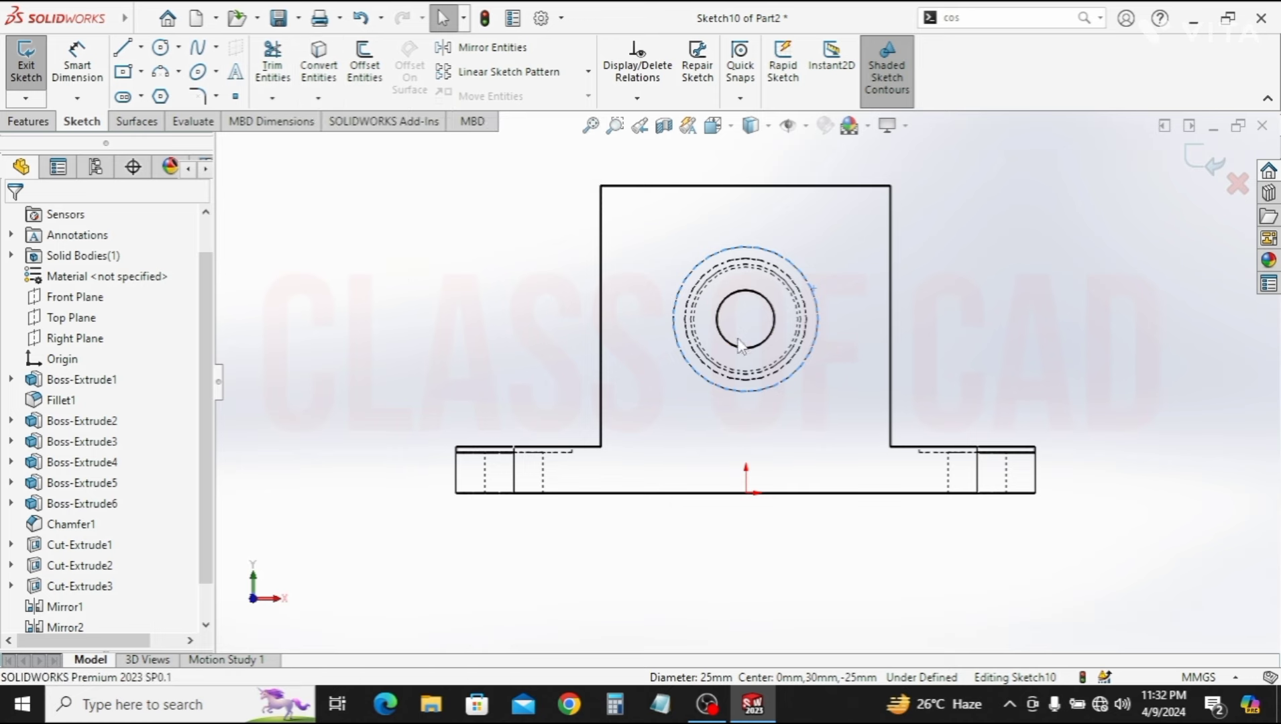
left_click(160, 48)
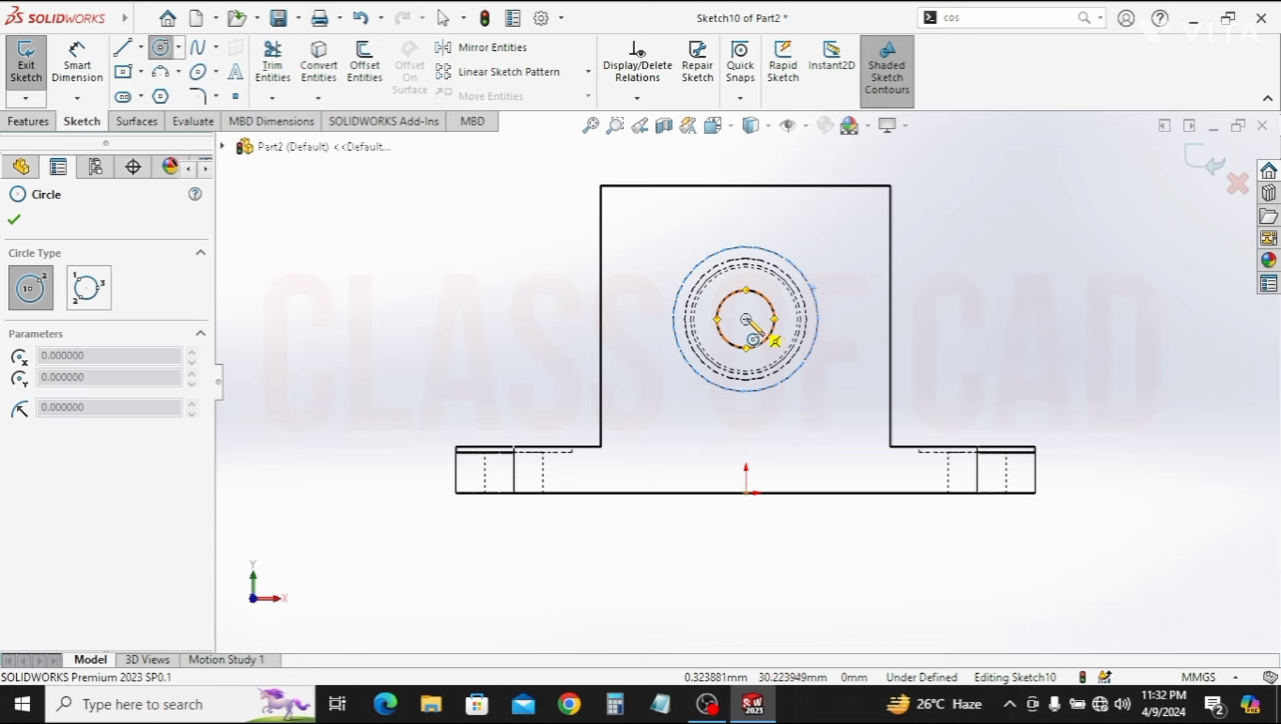
left_click(747, 320)
left_click(647, 330)
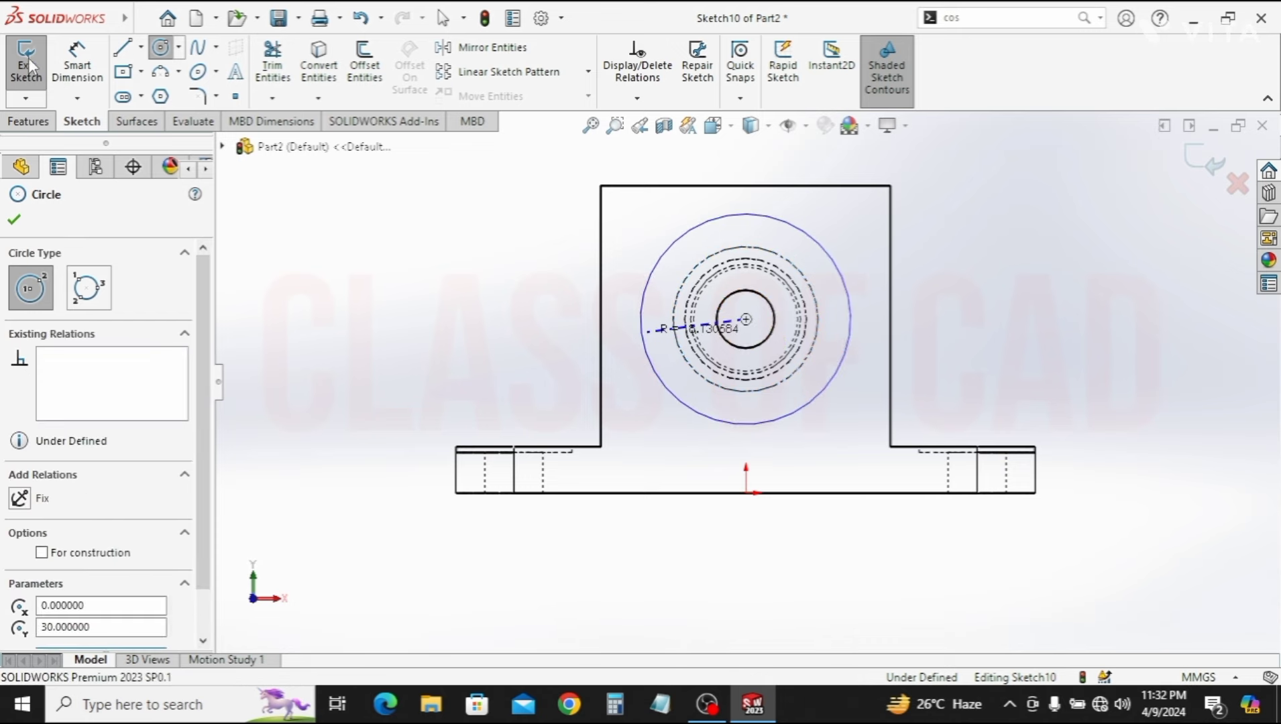
key("Escape")
Dimension the circle to Ø32 mm and return to Shaded with Edges
key("d")
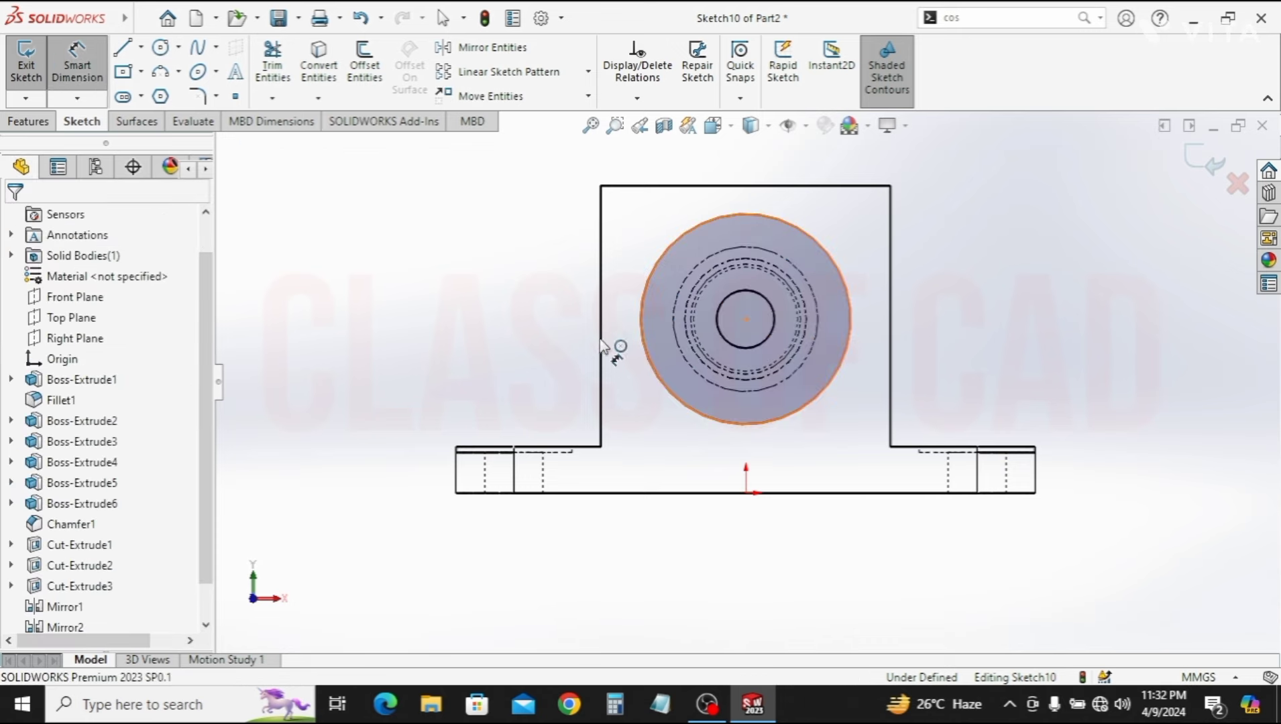
left_click(641, 339)
left_click(523, 352)
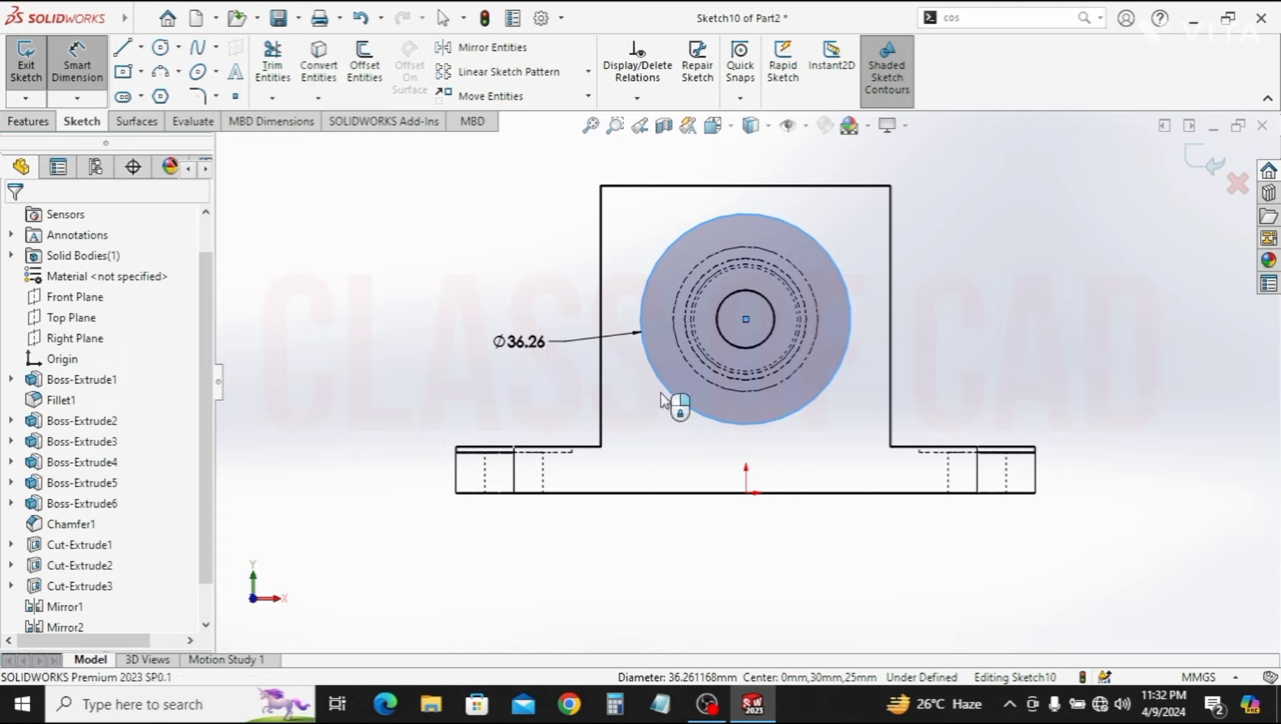
type("3")
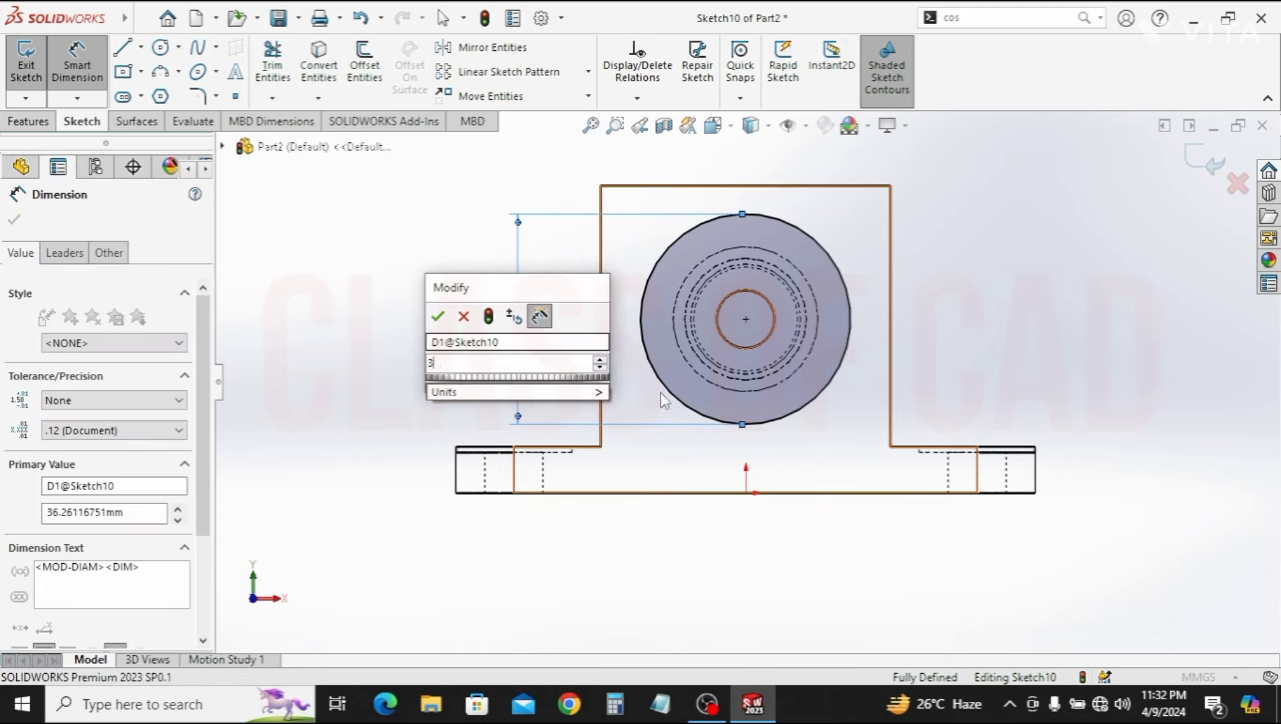
type("2")
key("Return")
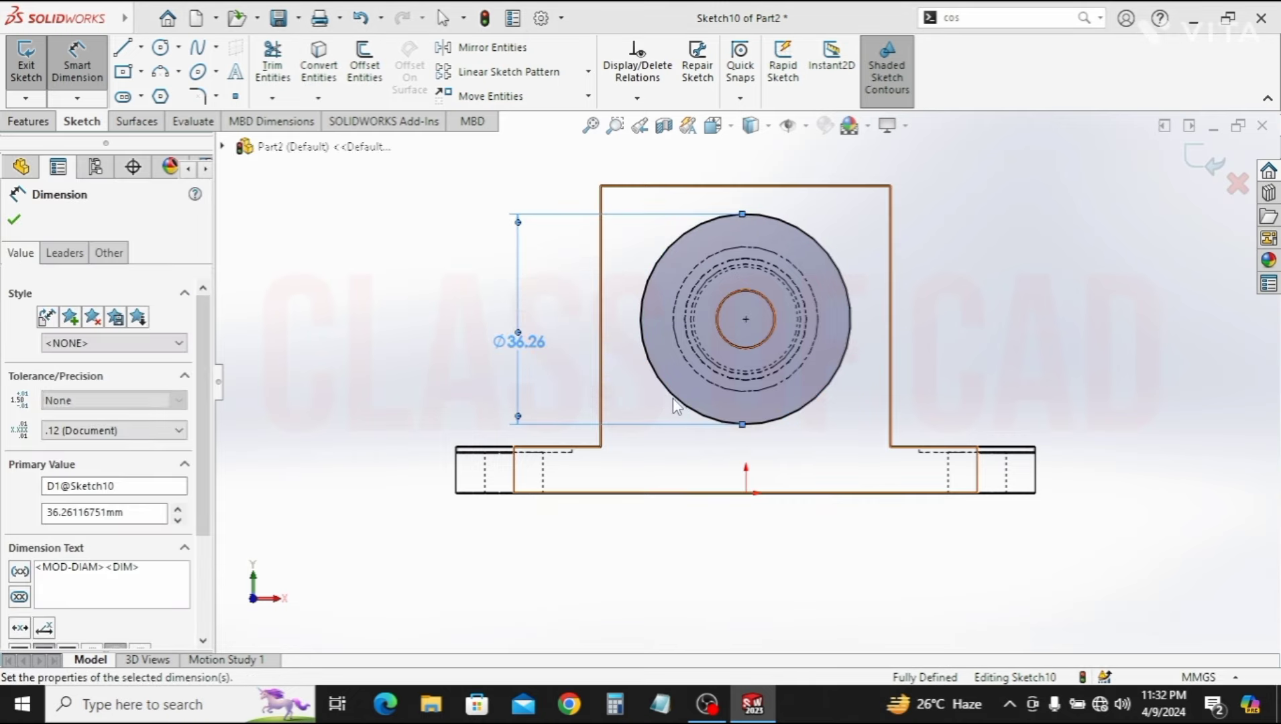
left_click(1006, 271)
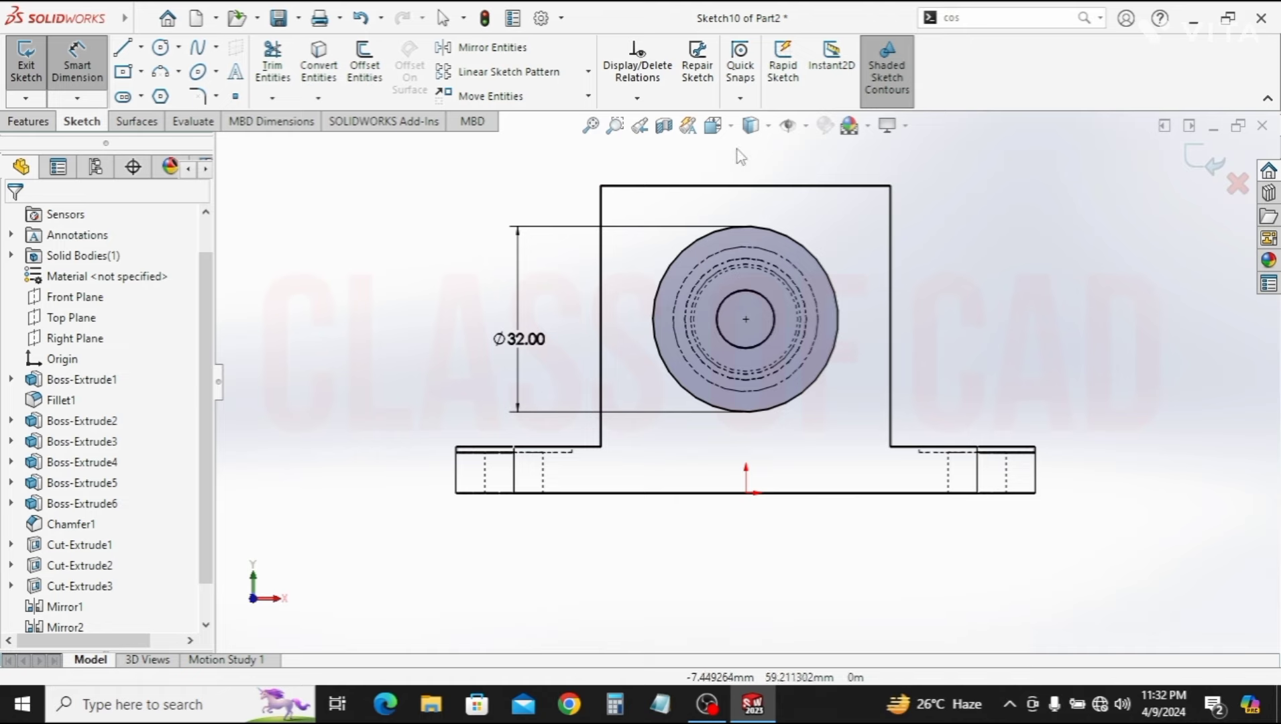
left_click(769, 126)
left_click(751, 180)
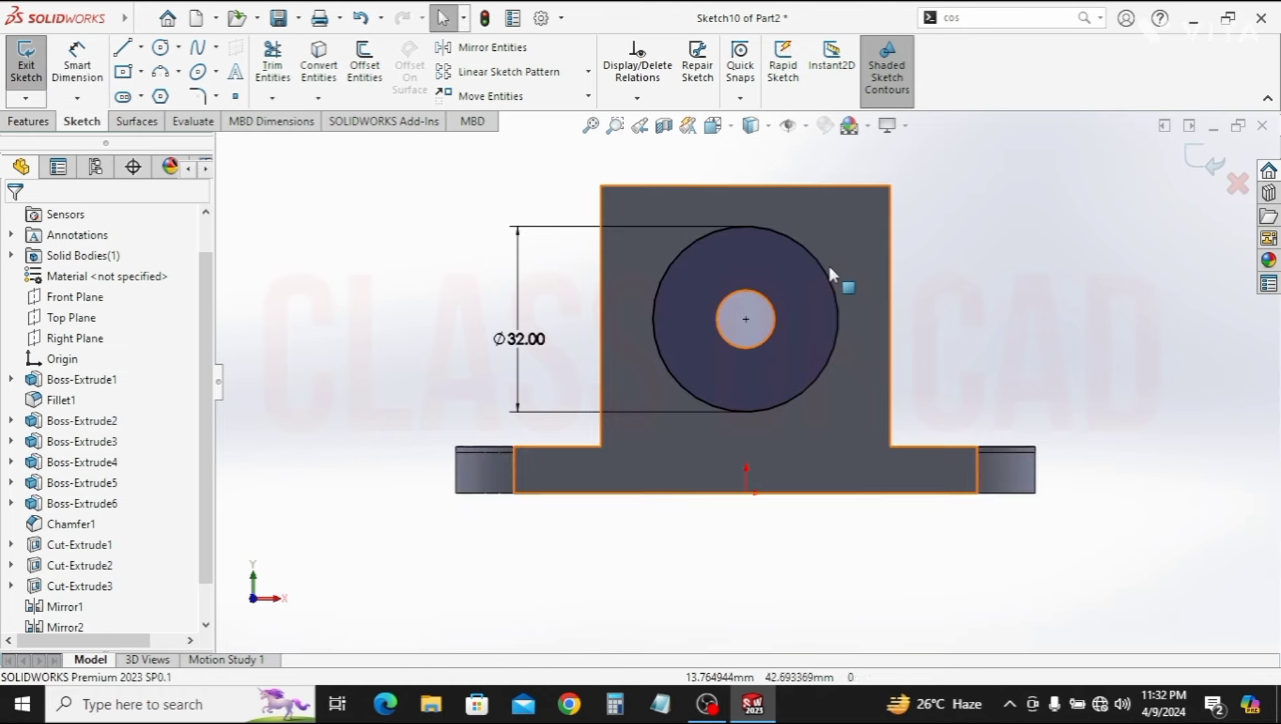
mouse_move(827, 263)
middle_mouse_down()
mouse_move(819, 372)
mouse_move(771, 322)
middle_mouse_up()
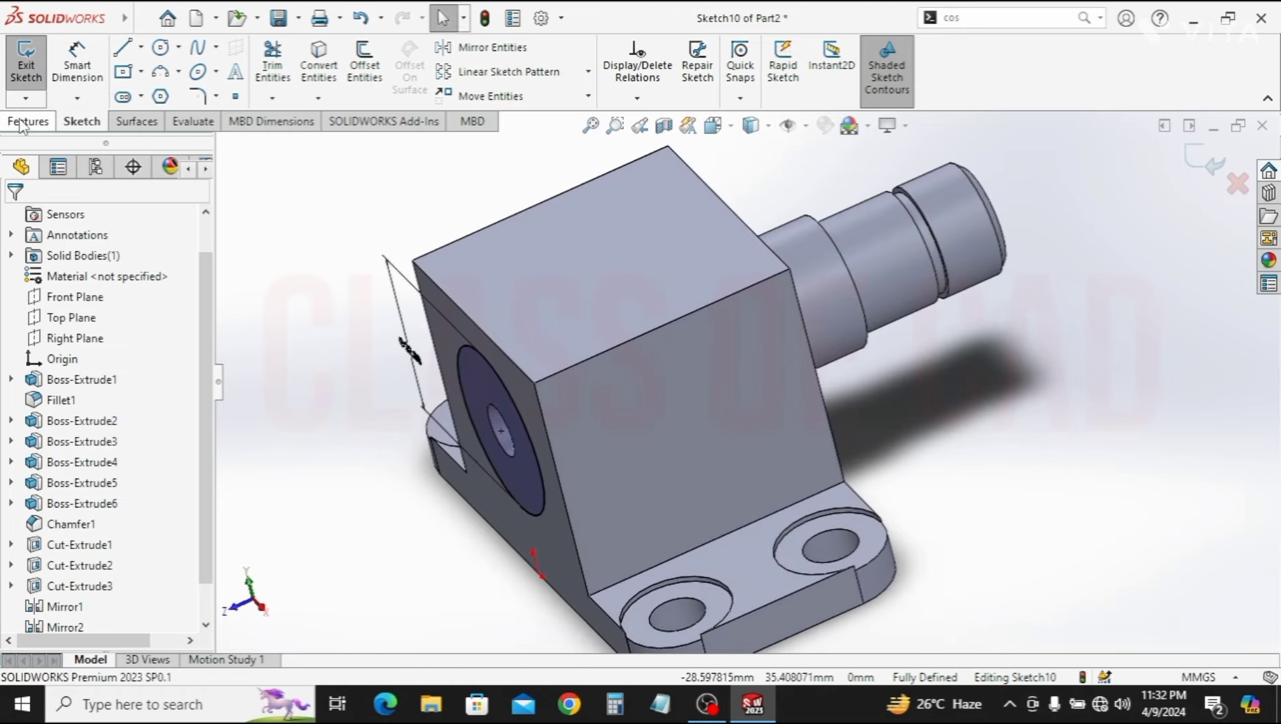
left_click(29, 121)
Cut the Ø32 circle into the block as a 40 mm Blind hole
left_click(289, 63)
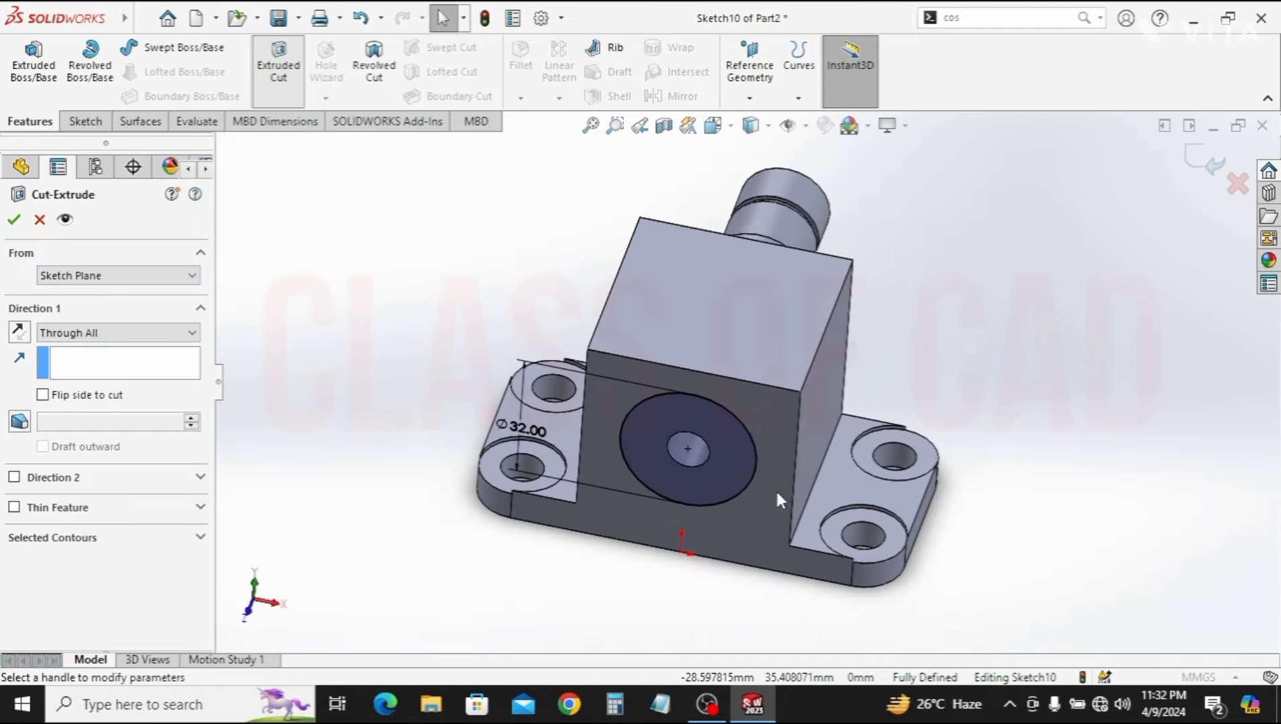
mouse_move(752, 477)
middle_mouse_down()
mouse_move(674, 488)
mouse_move(696, 511)
middle_mouse_up()
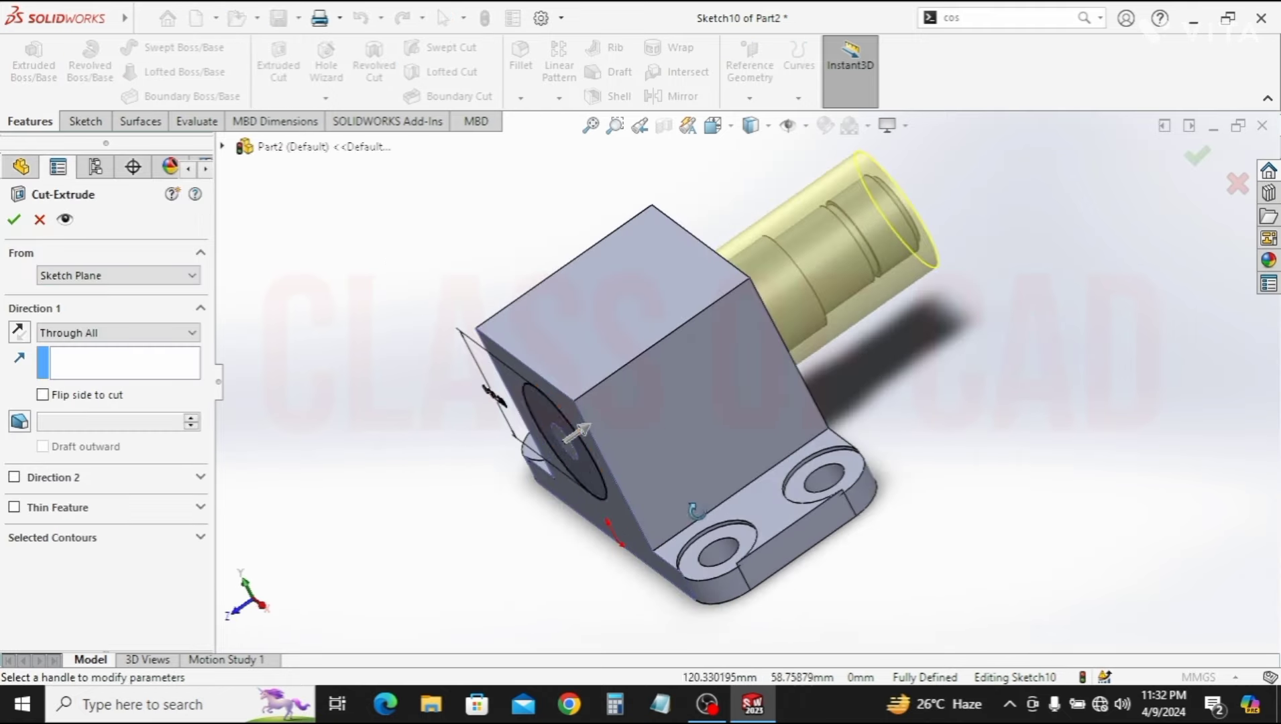
left_click(88, 333)
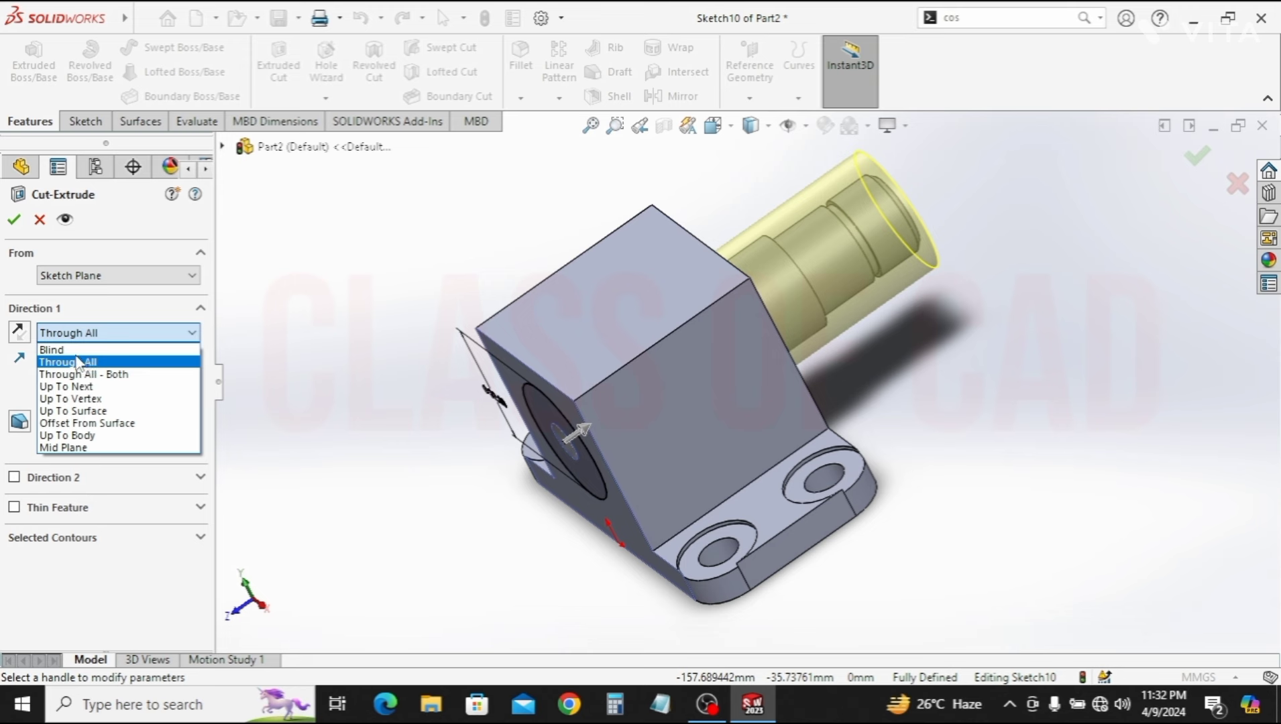
left_click(67, 350)
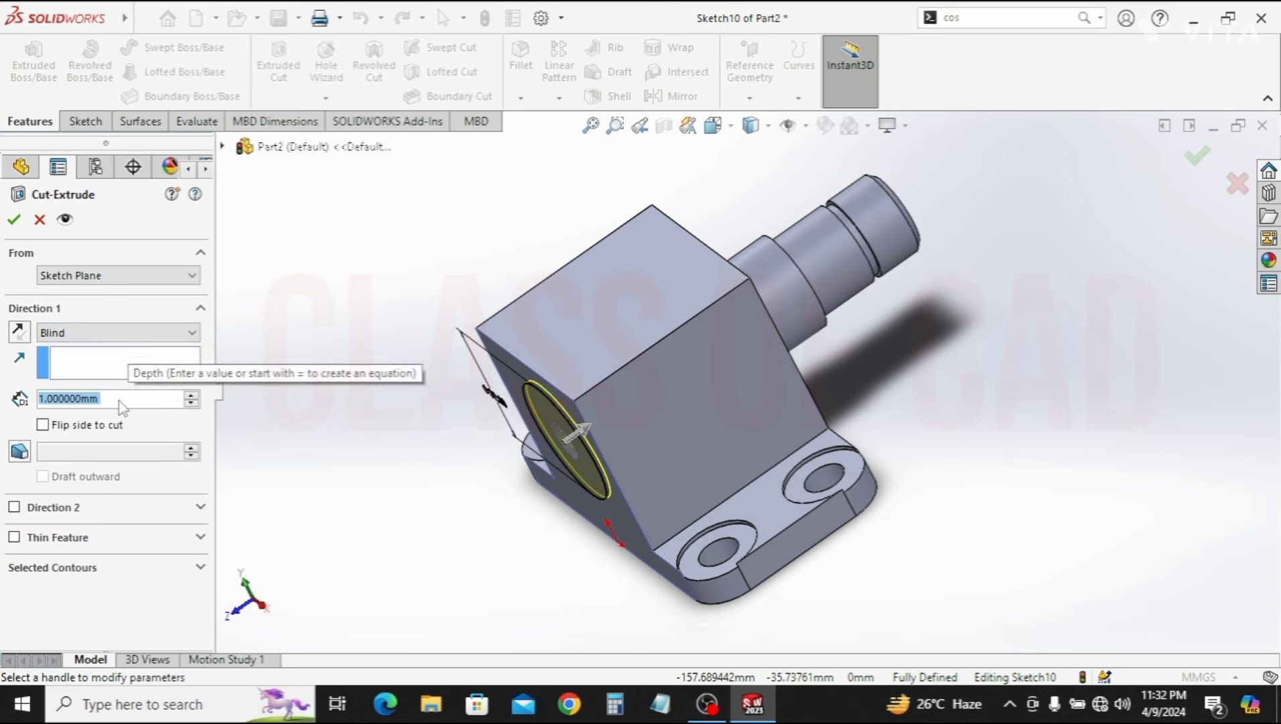
type("30")
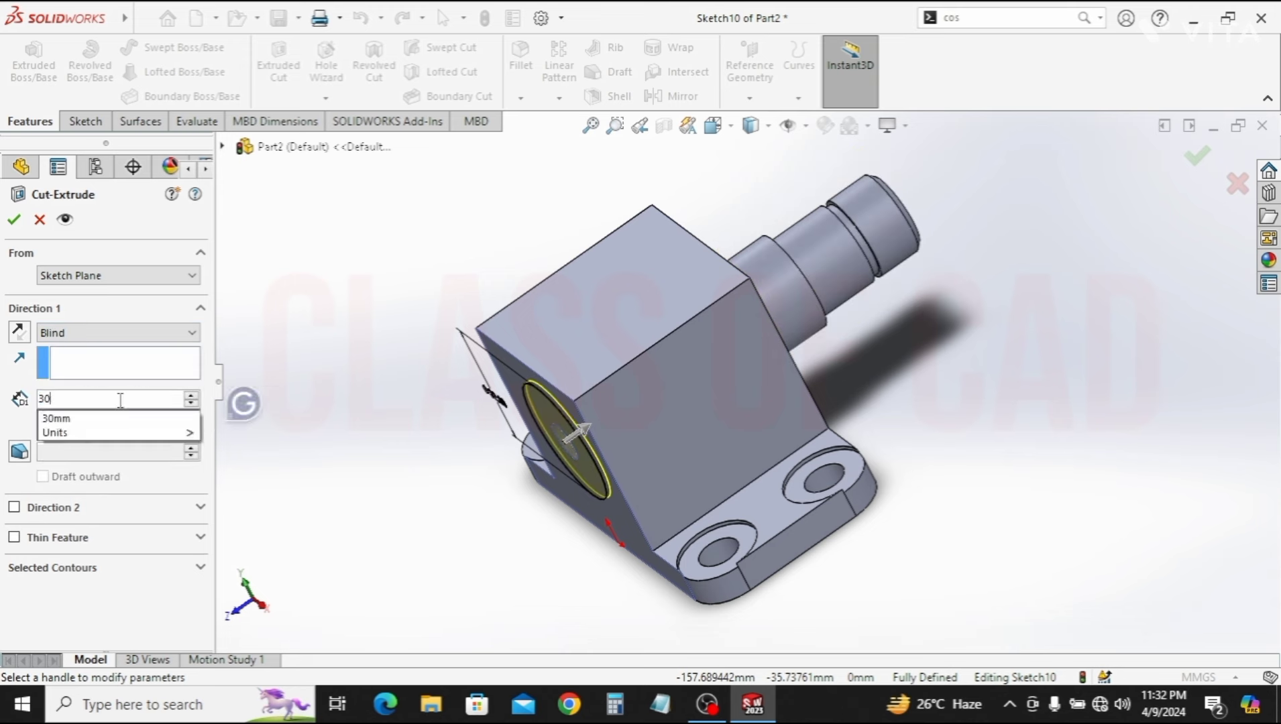
key("Return")
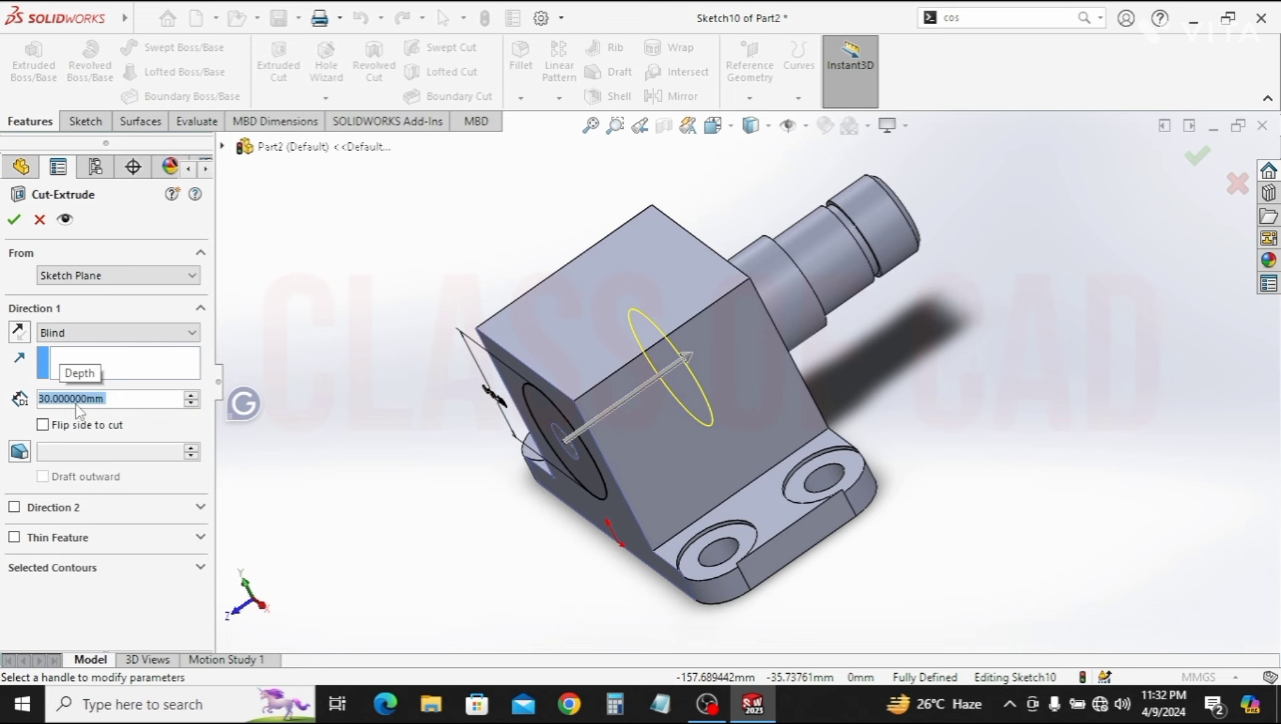
type("40")
key("Return")
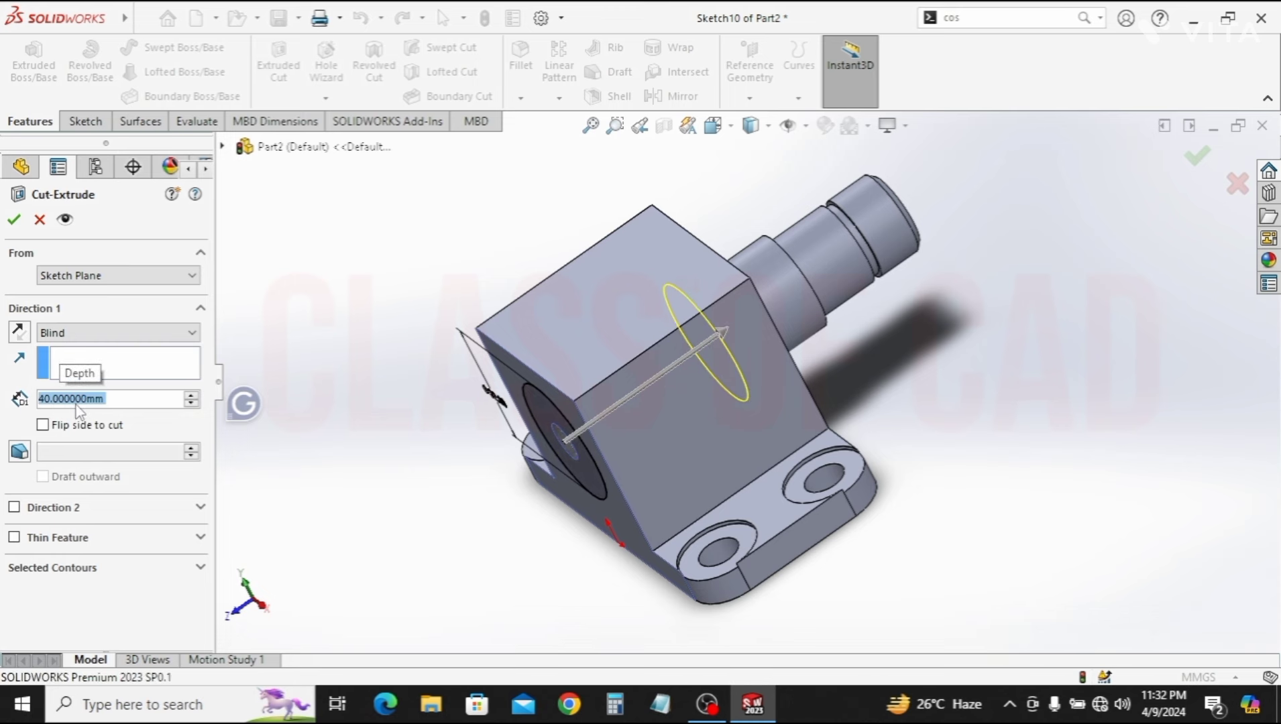
key("Return")
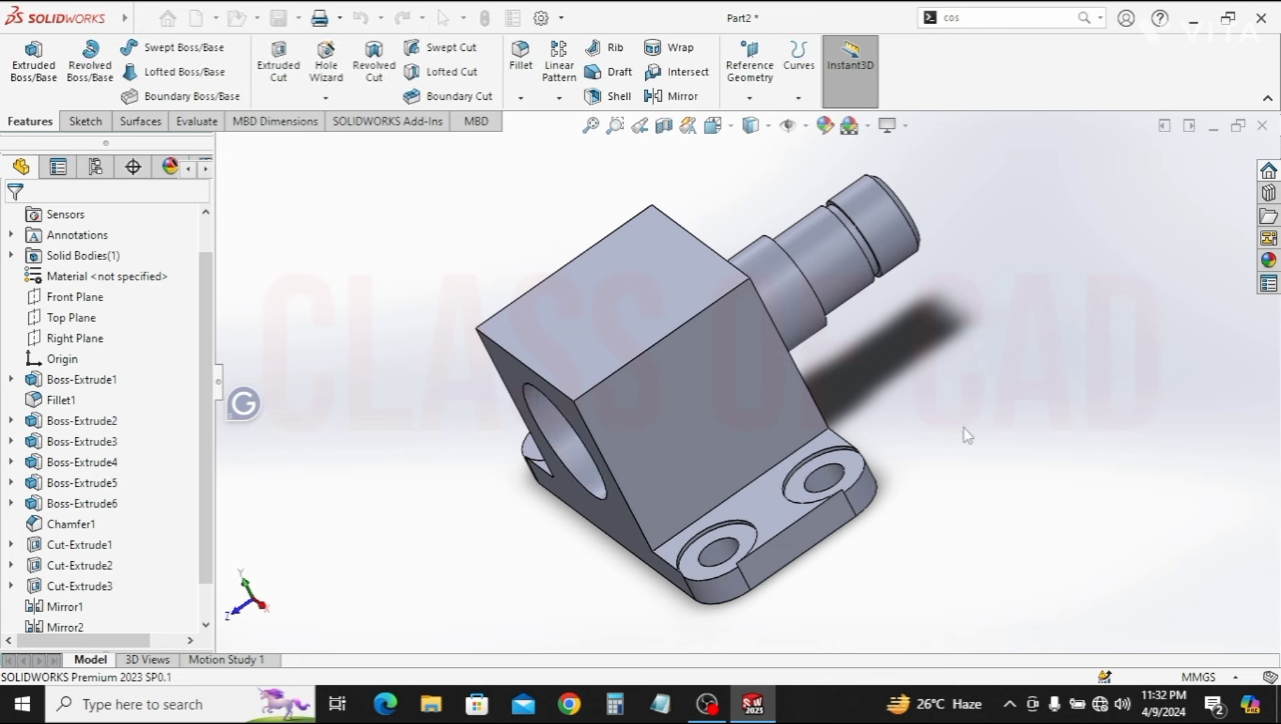
Edit Cut-Extrude4 and change its depth to 45 mm
scroll(92, 608, "down", 1)
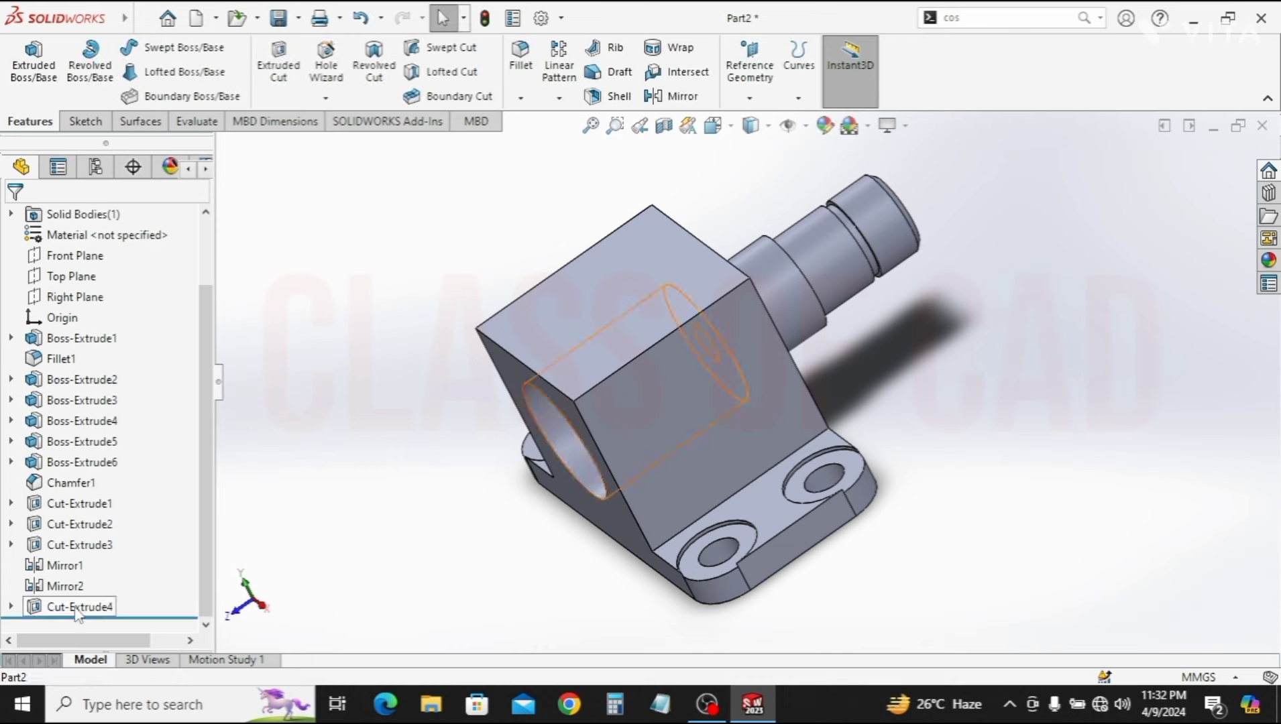
left_click(78, 607)
left_click(90, 545)
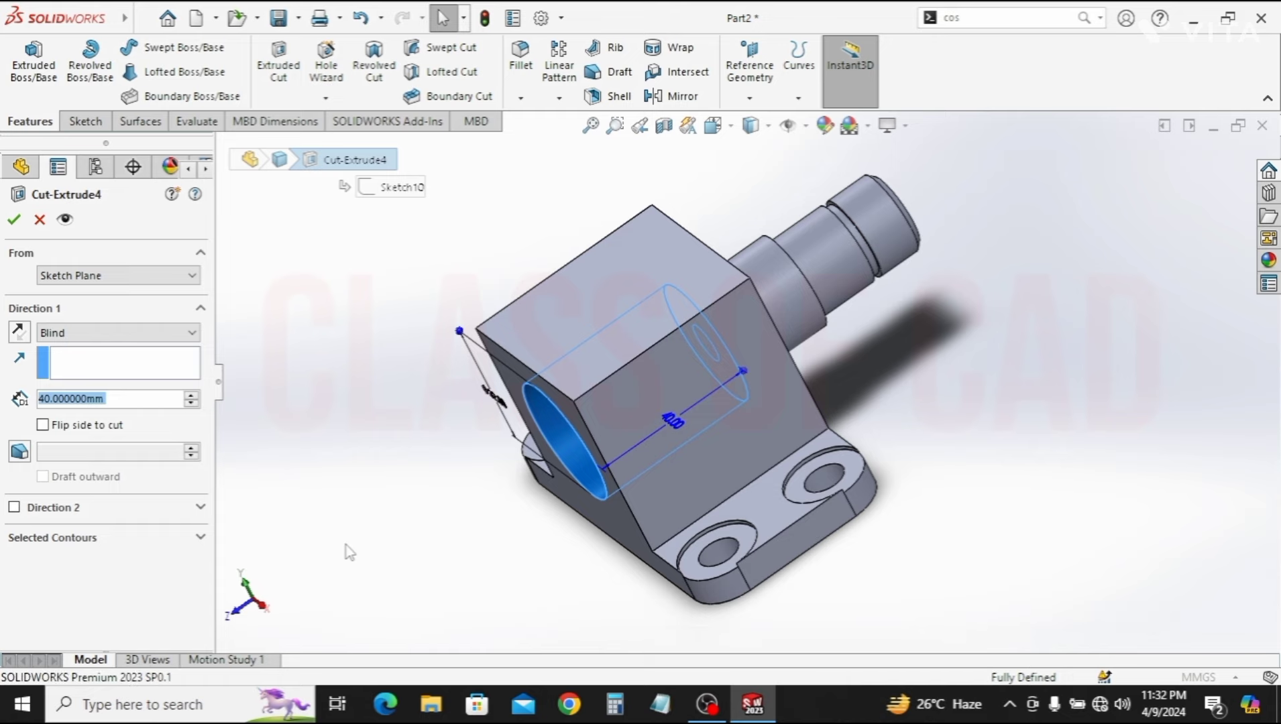
middle_click_drag(401, 527, 381, 551)
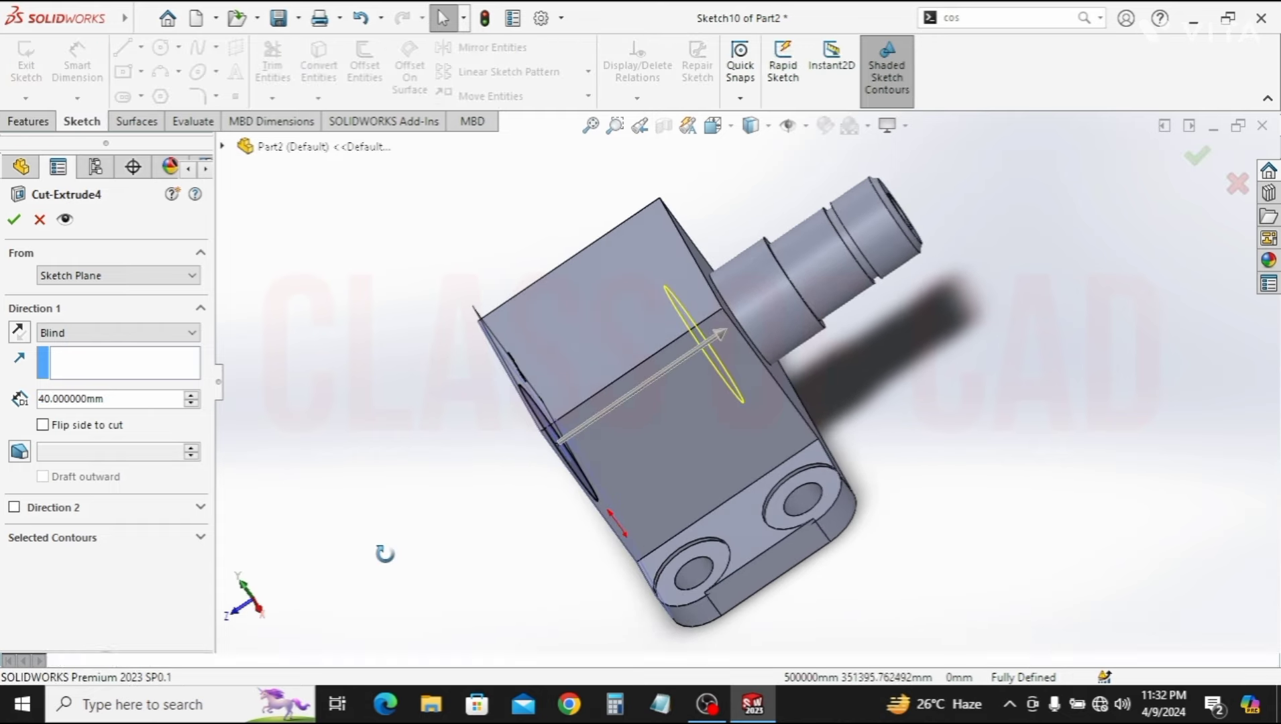
left_click_drag(114, 400, 40, 399)
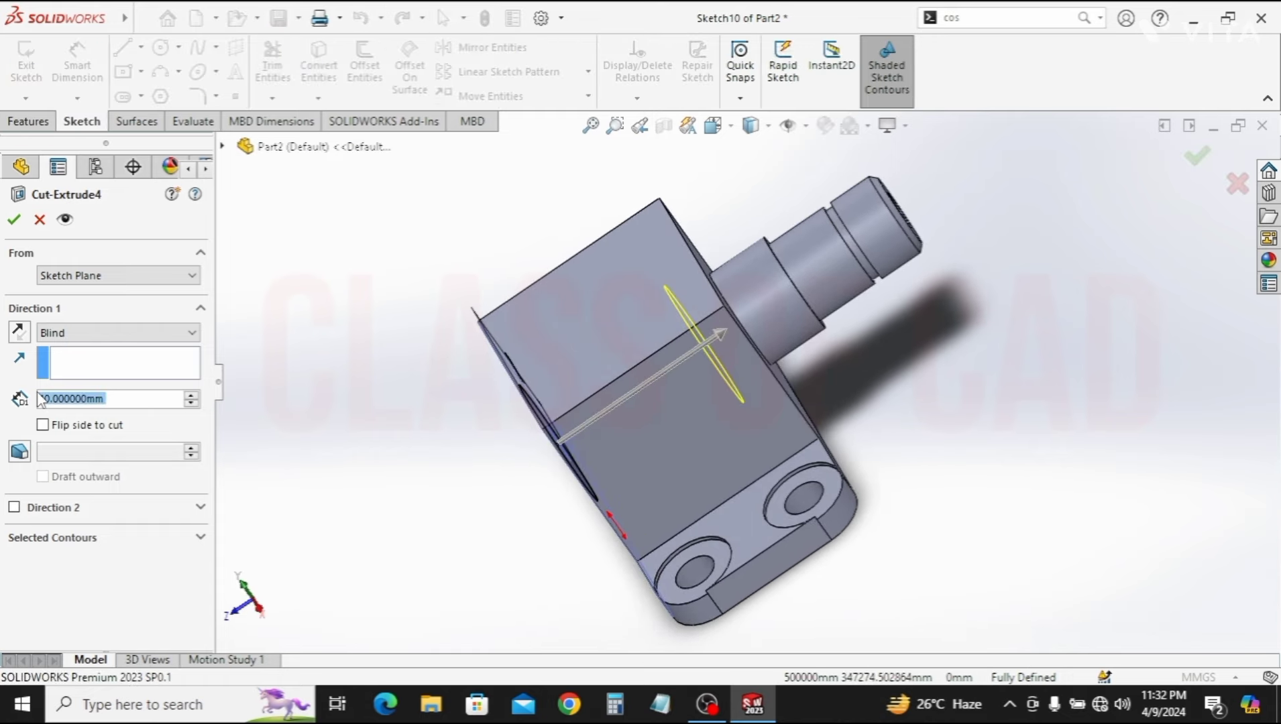
type("5")
key("Return")
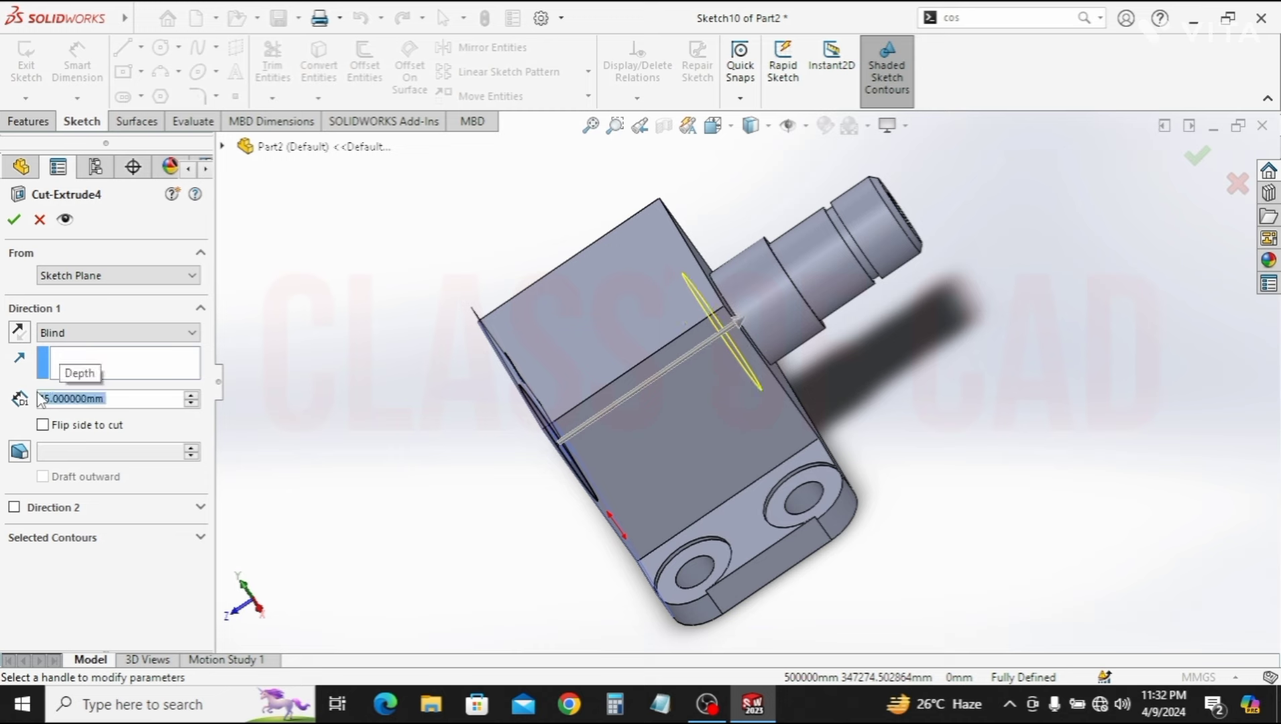
left_click(14, 218)
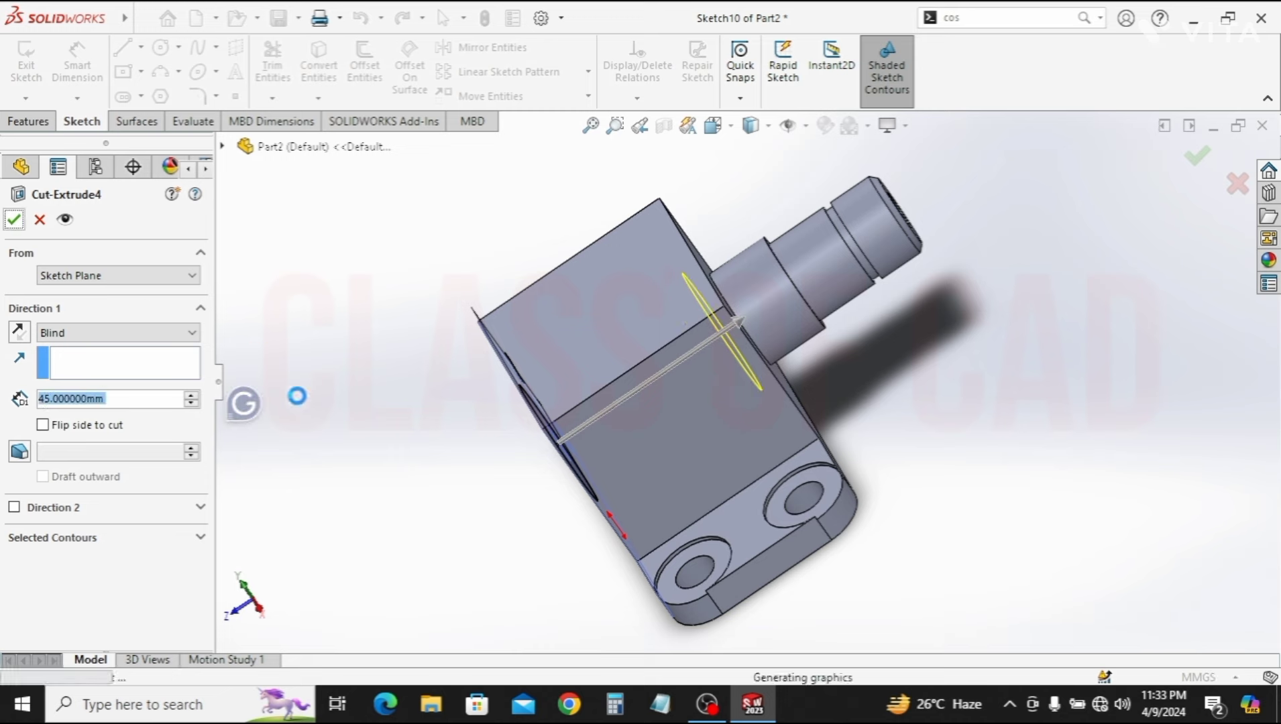
Sketch a circle centred on the origin on the block's top face
left_click(575, 378)
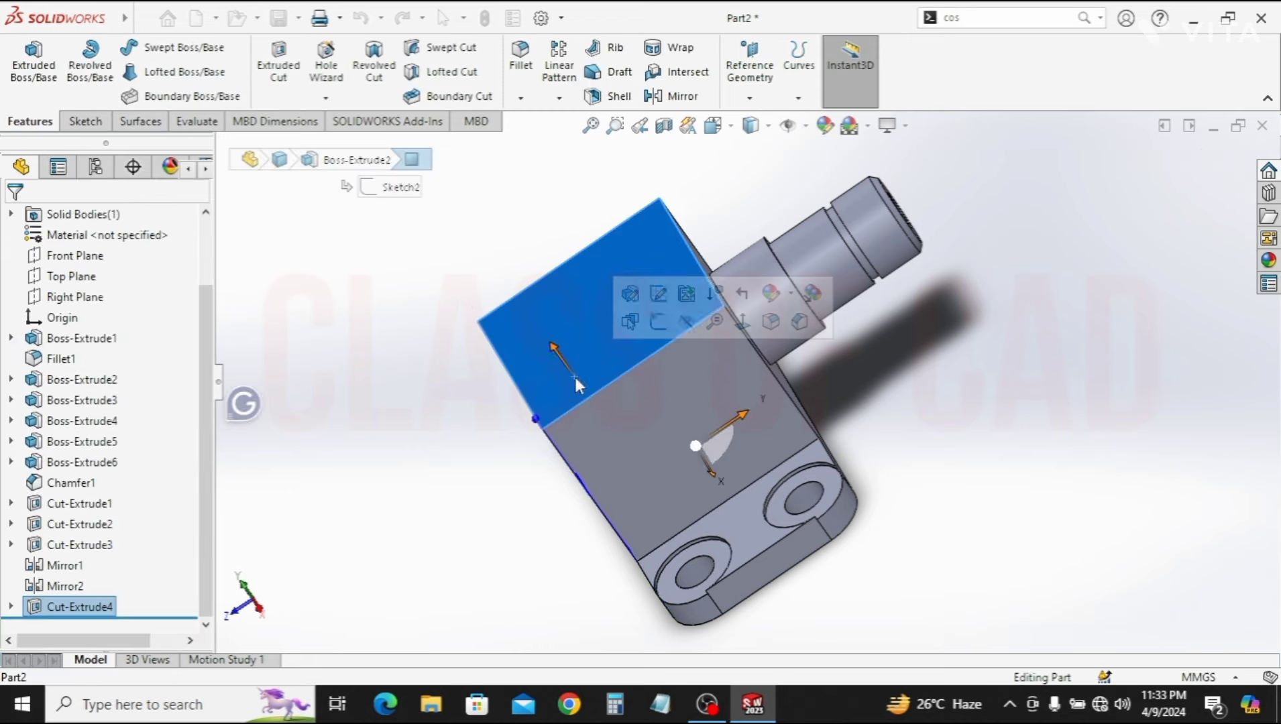
left_click(658, 322)
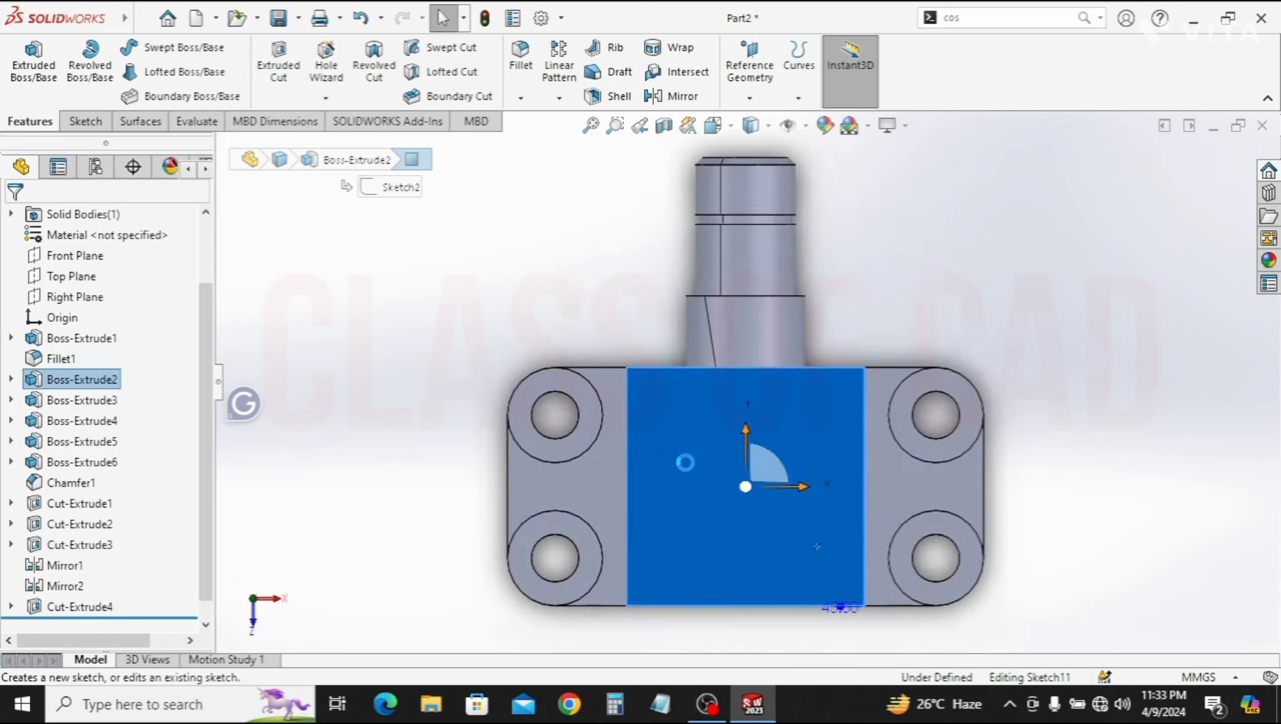
left_click(161, 47)
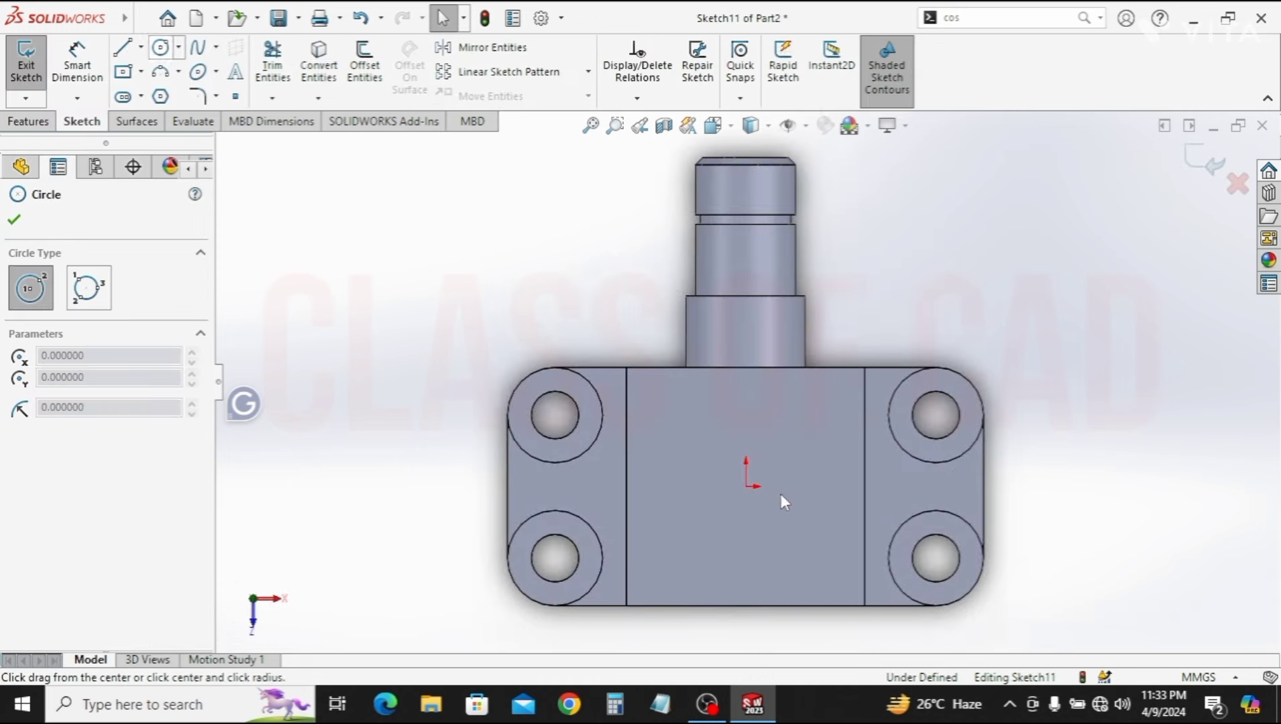
left_click_drag(746, 485, 778, 518)
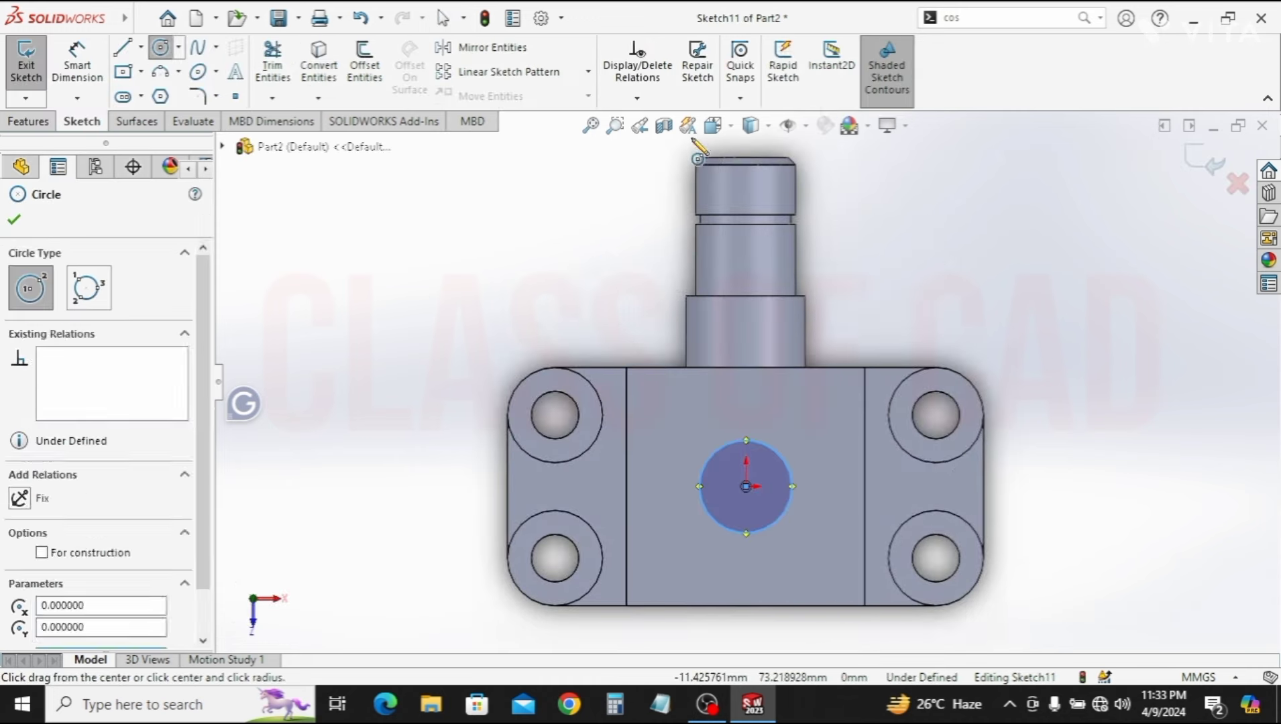
key("Escape")
With hidden lines shown, make the circle tangent to the side hole's hidden edge
left_click(768, 128)
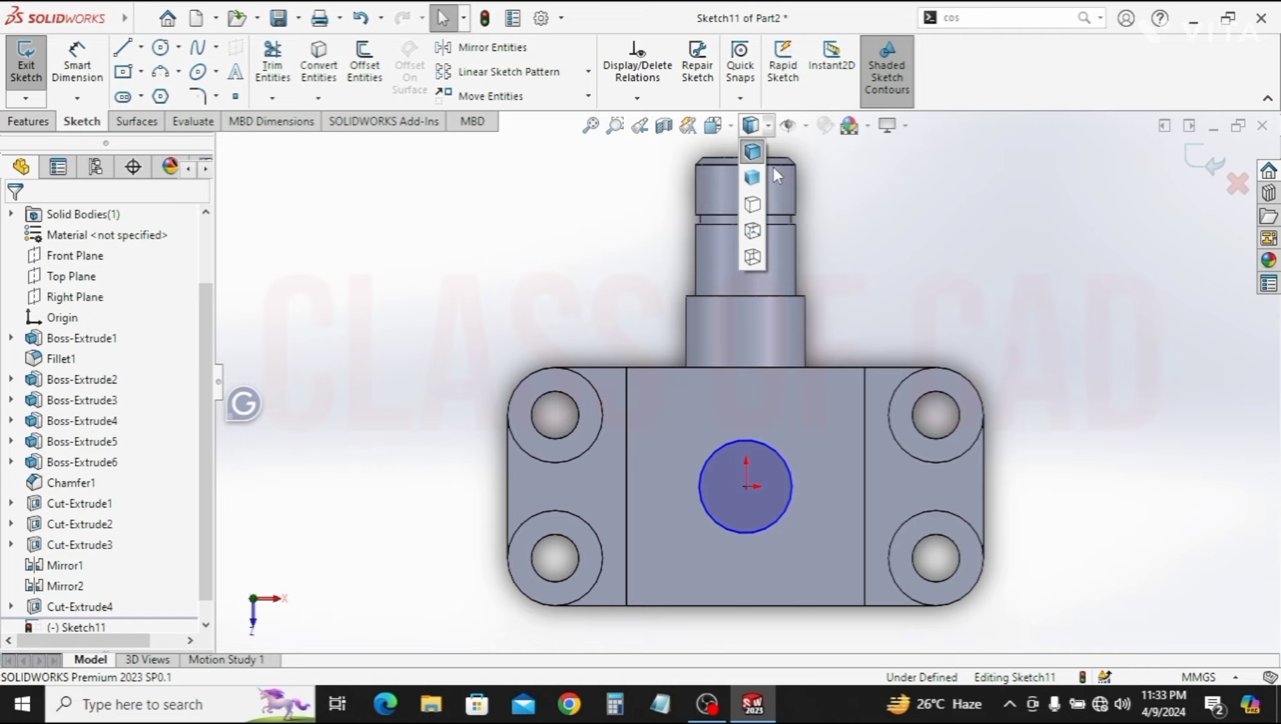
left_click(752, 231)
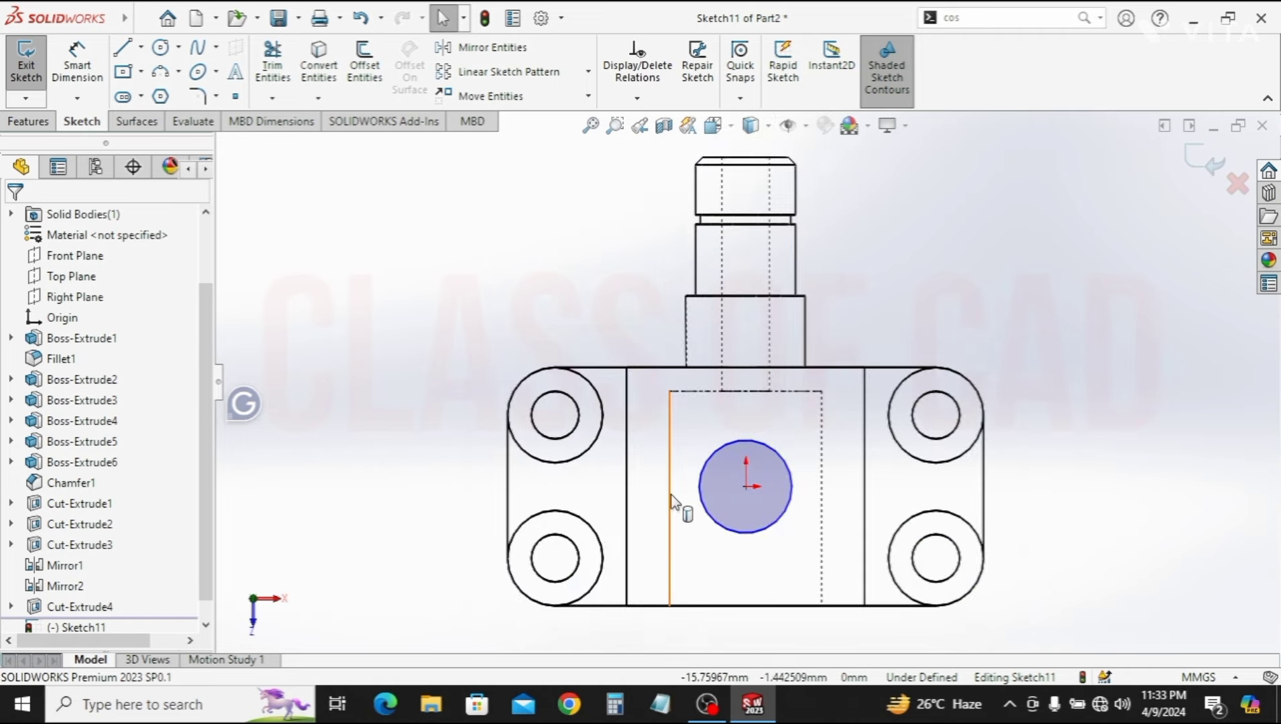
left_click(704, 506)
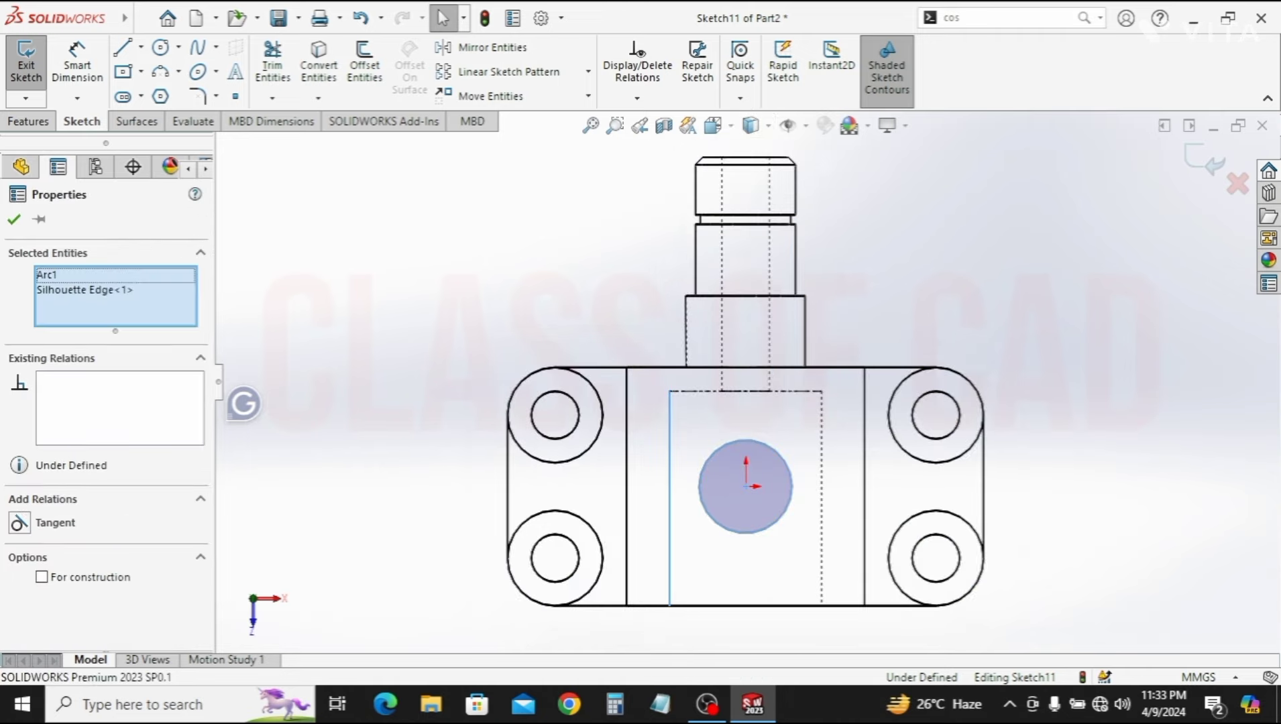
left_click(758, 417)
left_click(347, 278)
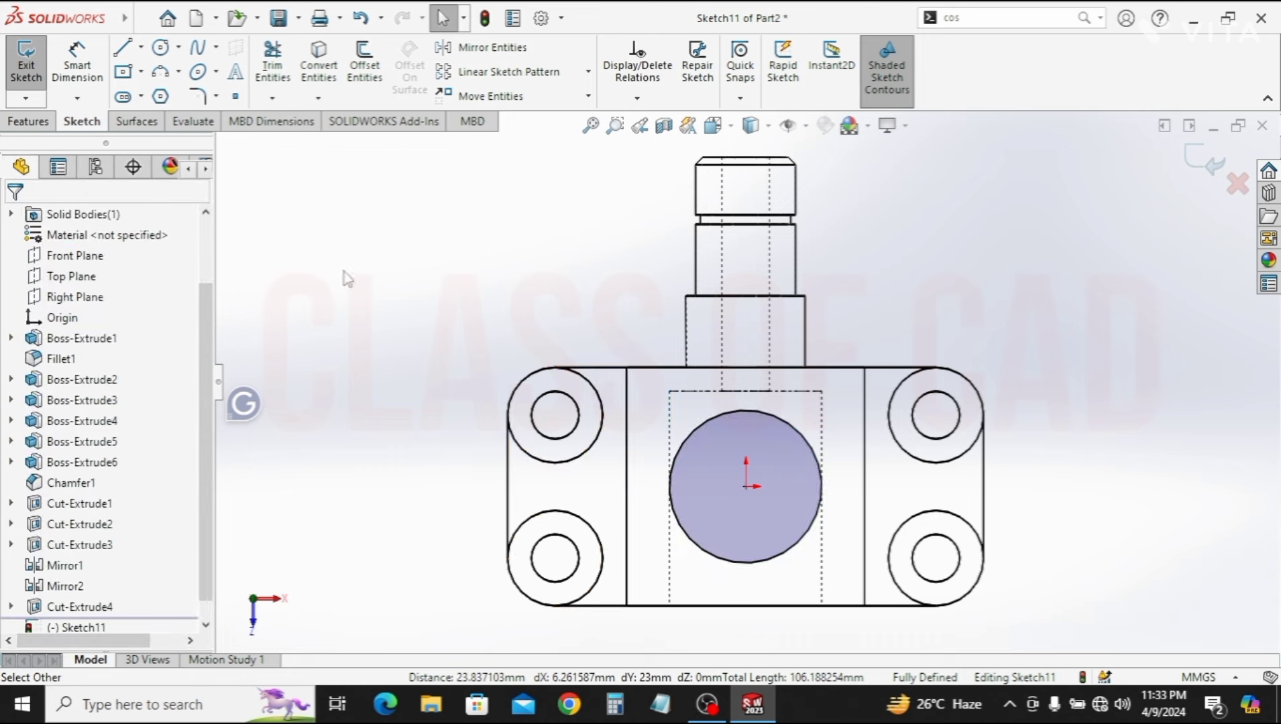
Cut the circle Up To Next from the top face into the side hole (Cut-Extrude5)
left_click(28, 121)
left_click(768, 125)
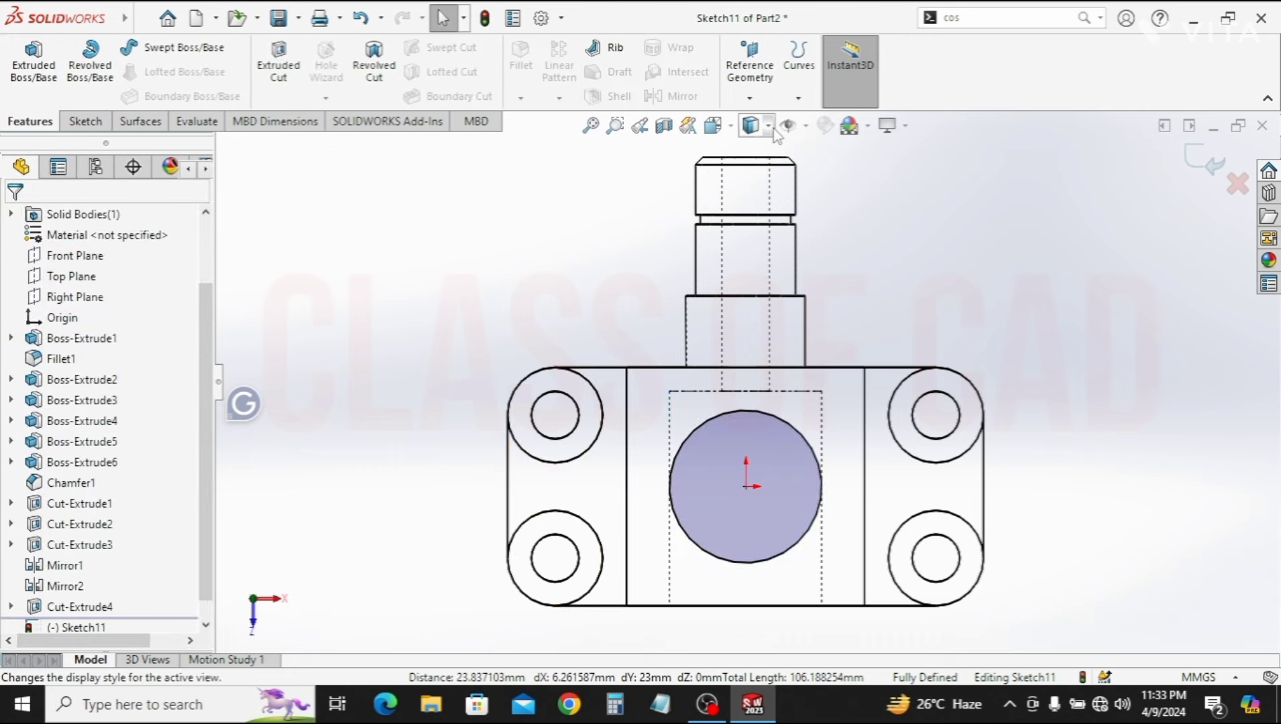
left_click(758, 155)
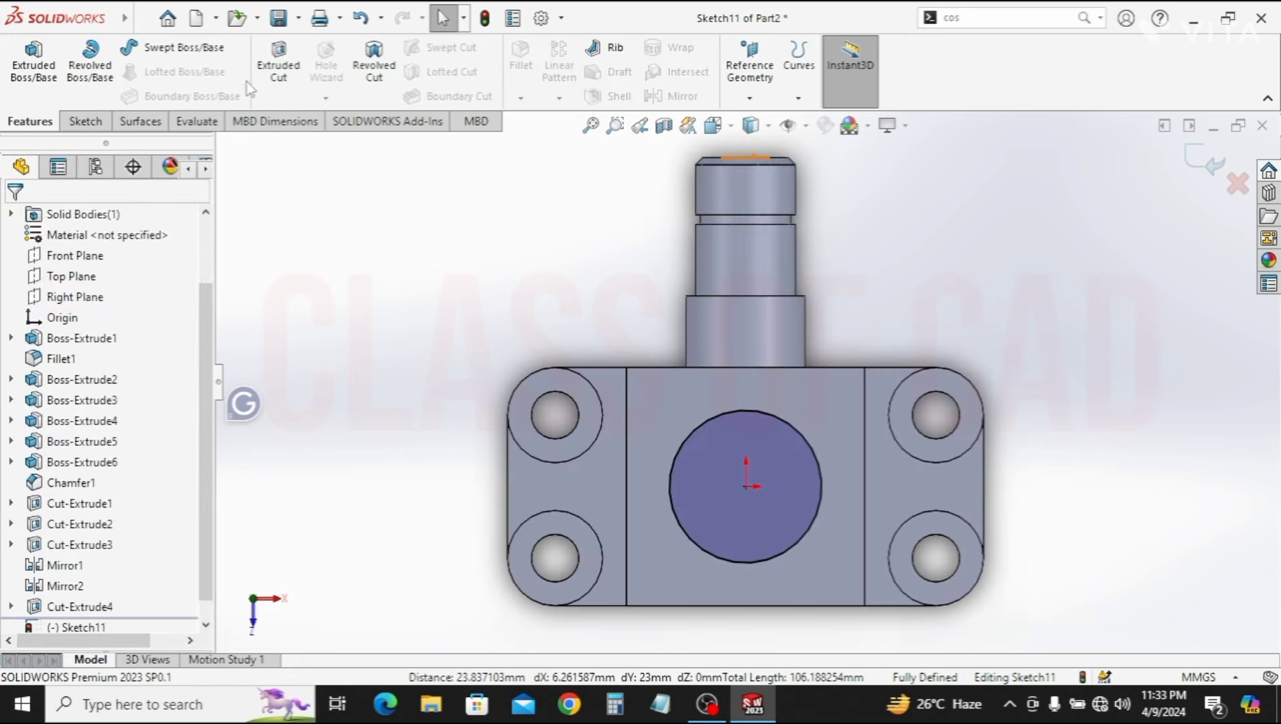
left_click(290, 80)
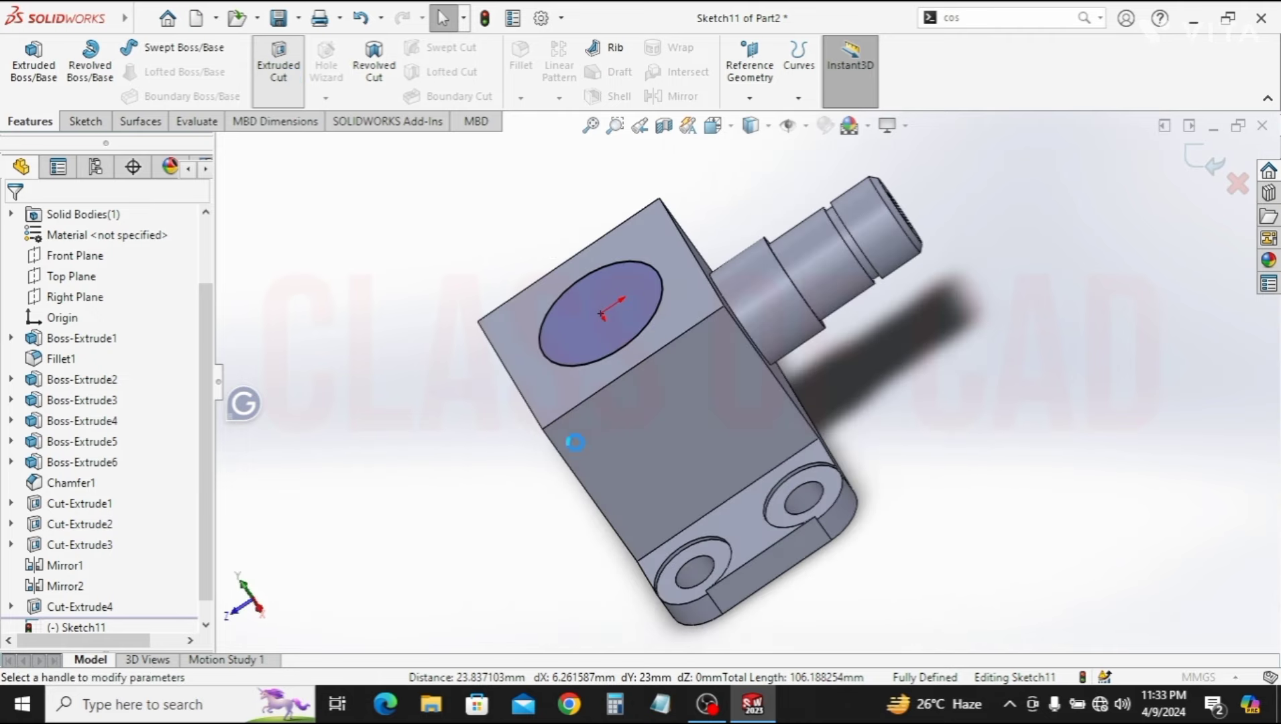
left_click(55, 332)
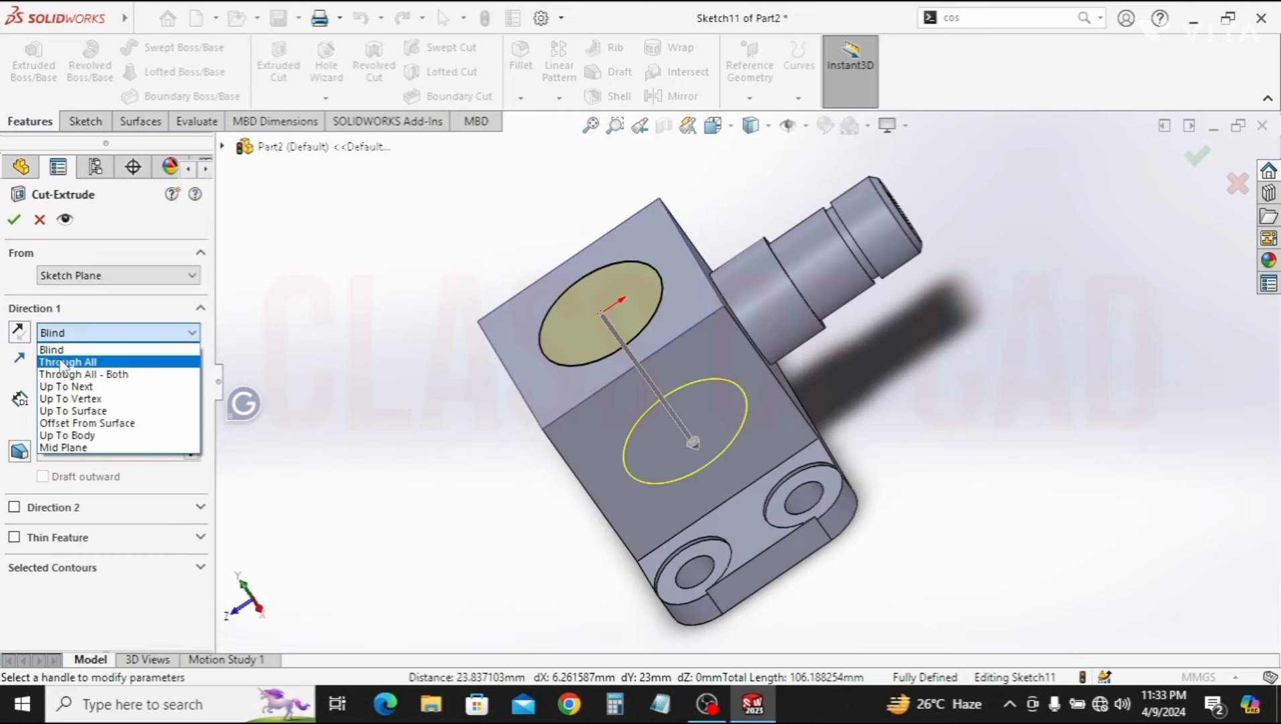
left_click(61, 363)
left_click(67, 332)
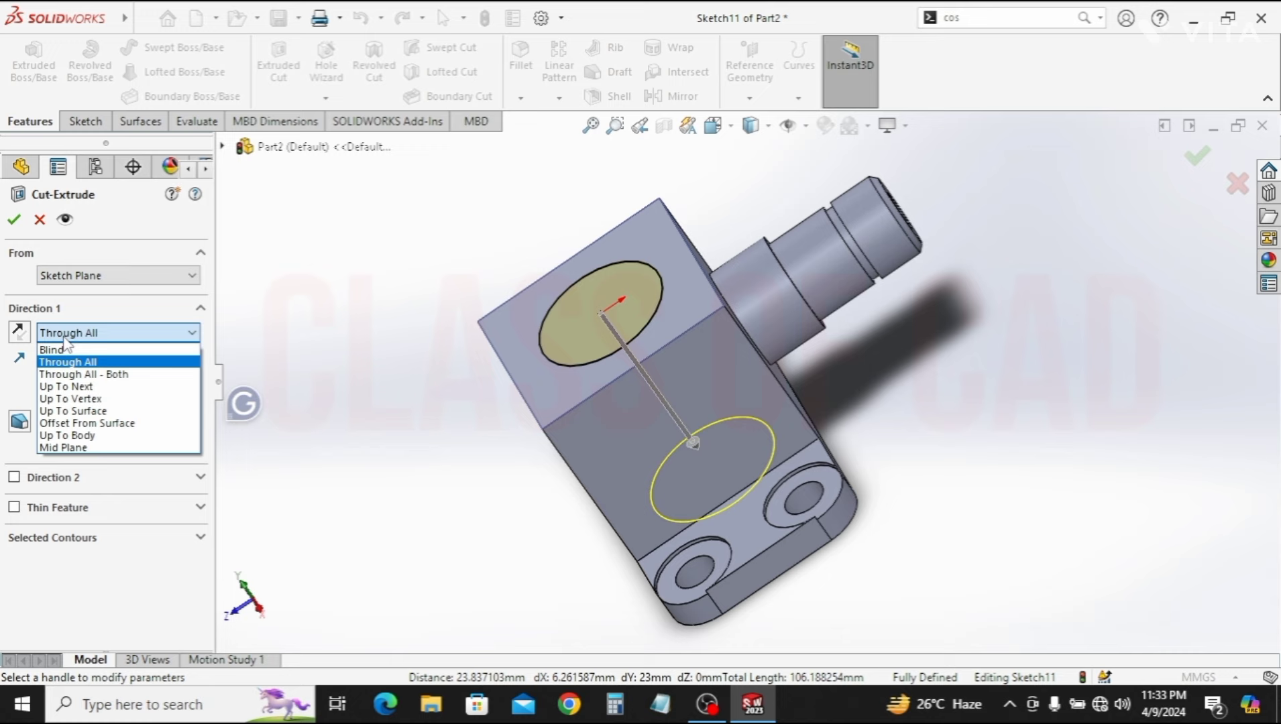
left_click(74, 387)
left_click(14, 226)
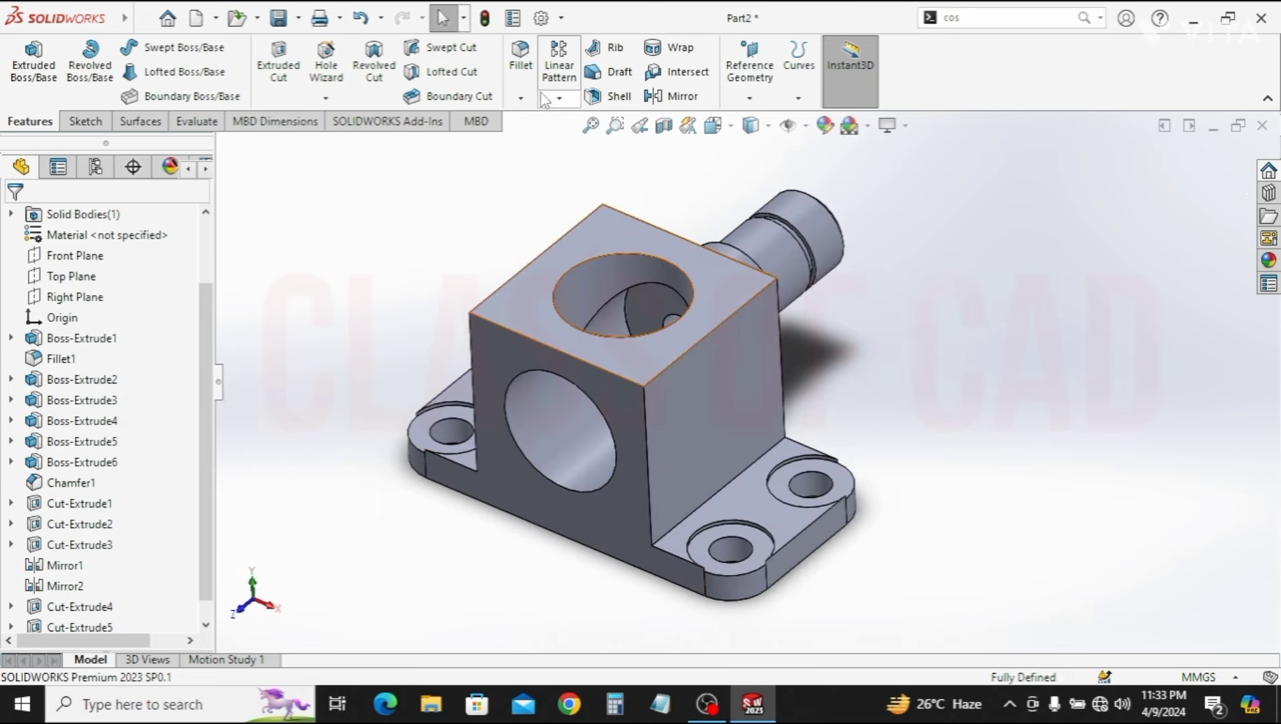
left_click(520, 98)
Chamfer the top hole and side hole rims together with a 2 mm, 45° chamfer
left_click(540, 145)
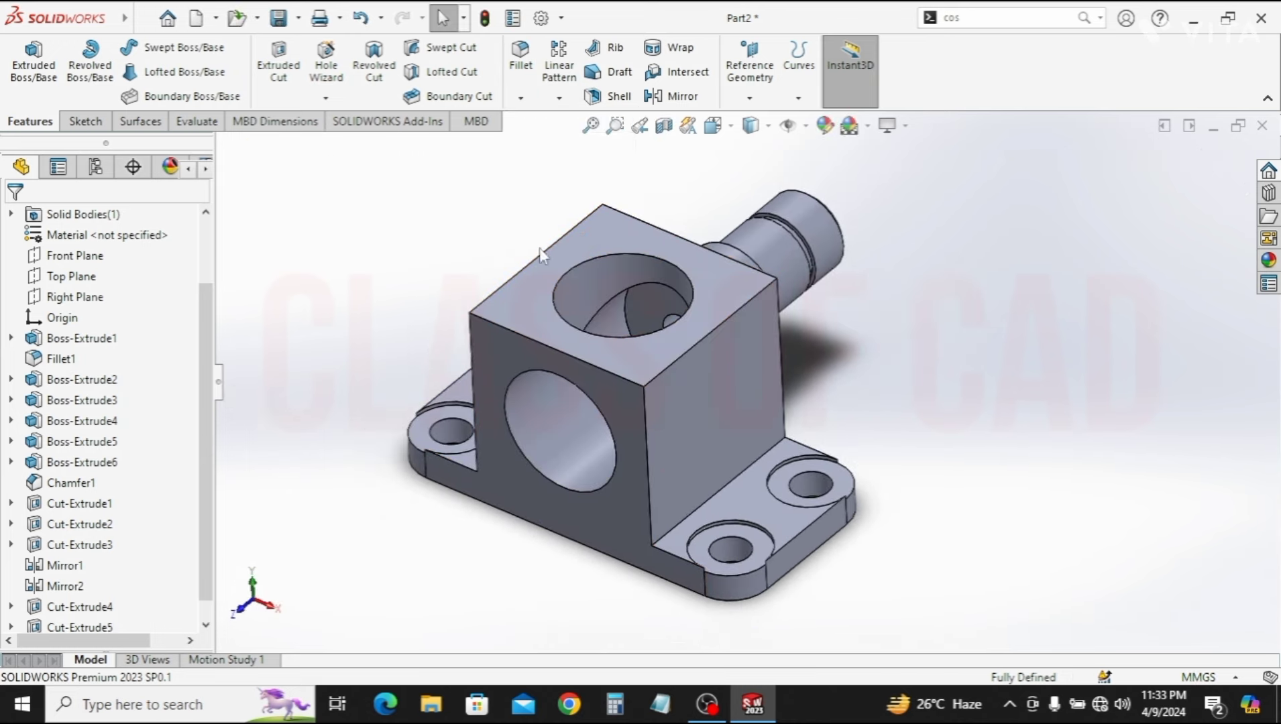
left_click(552, 301)
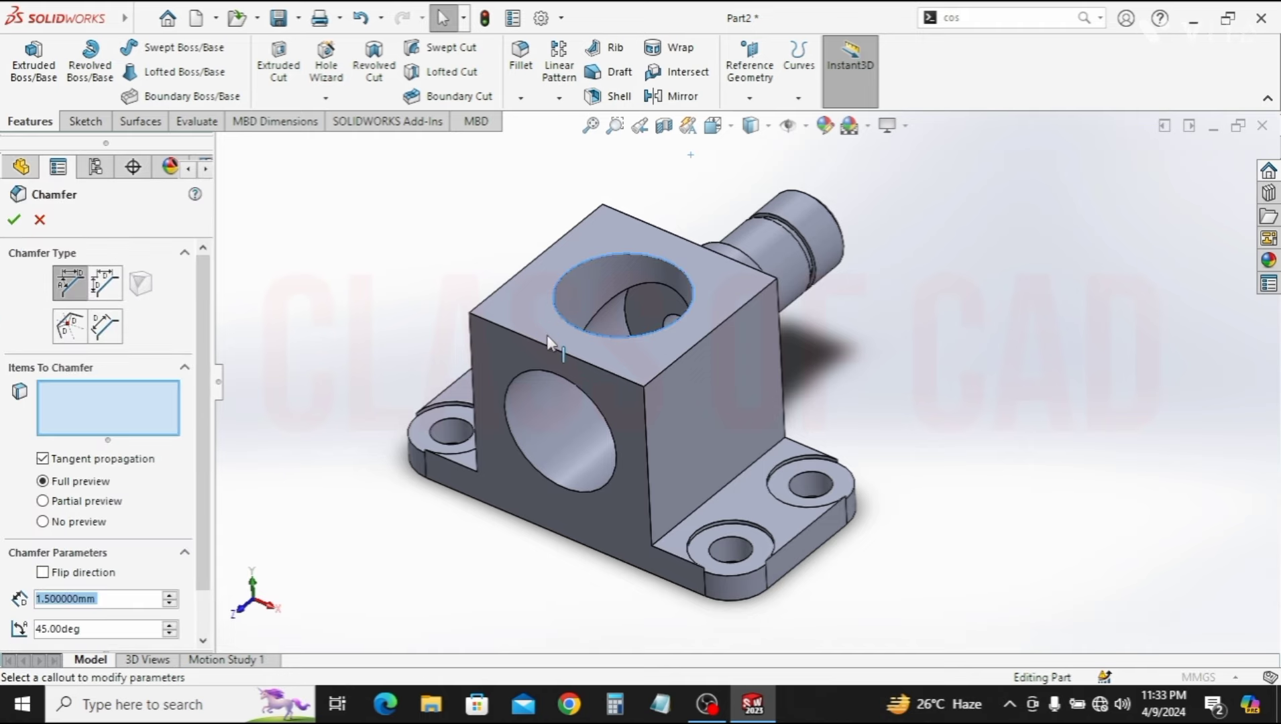
left_click(515, 374)
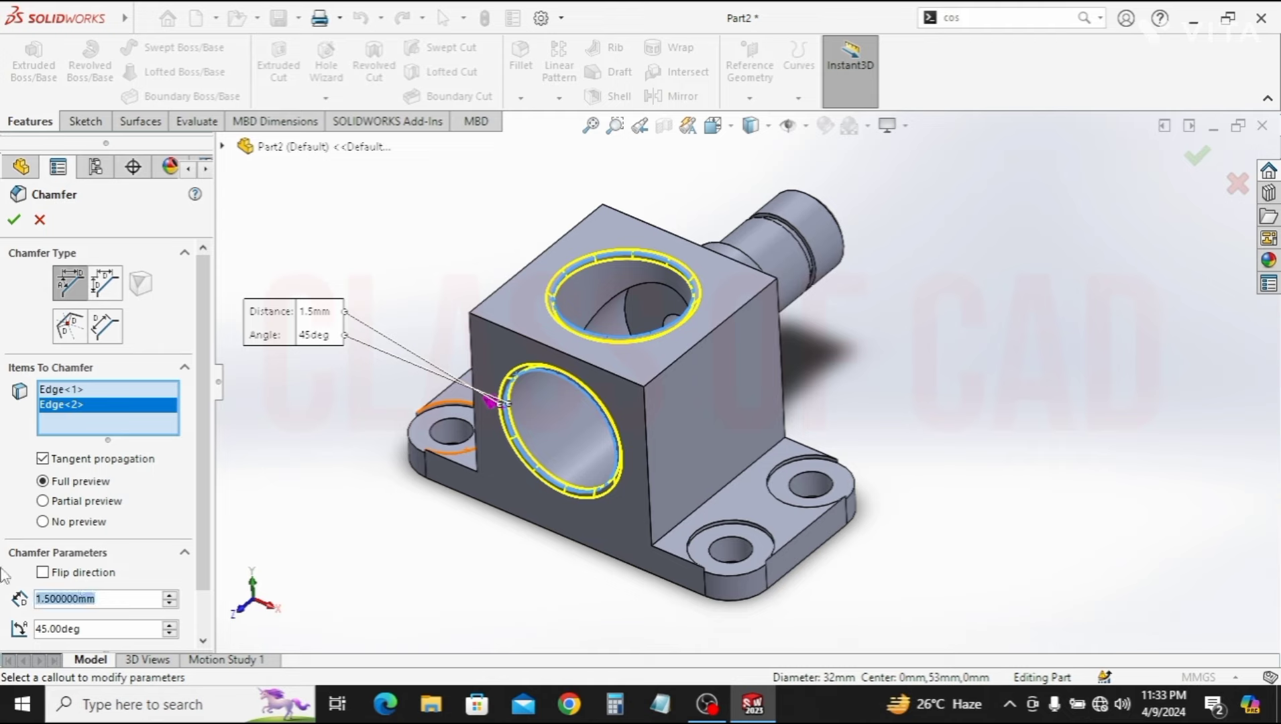
type("2")
key("Return")
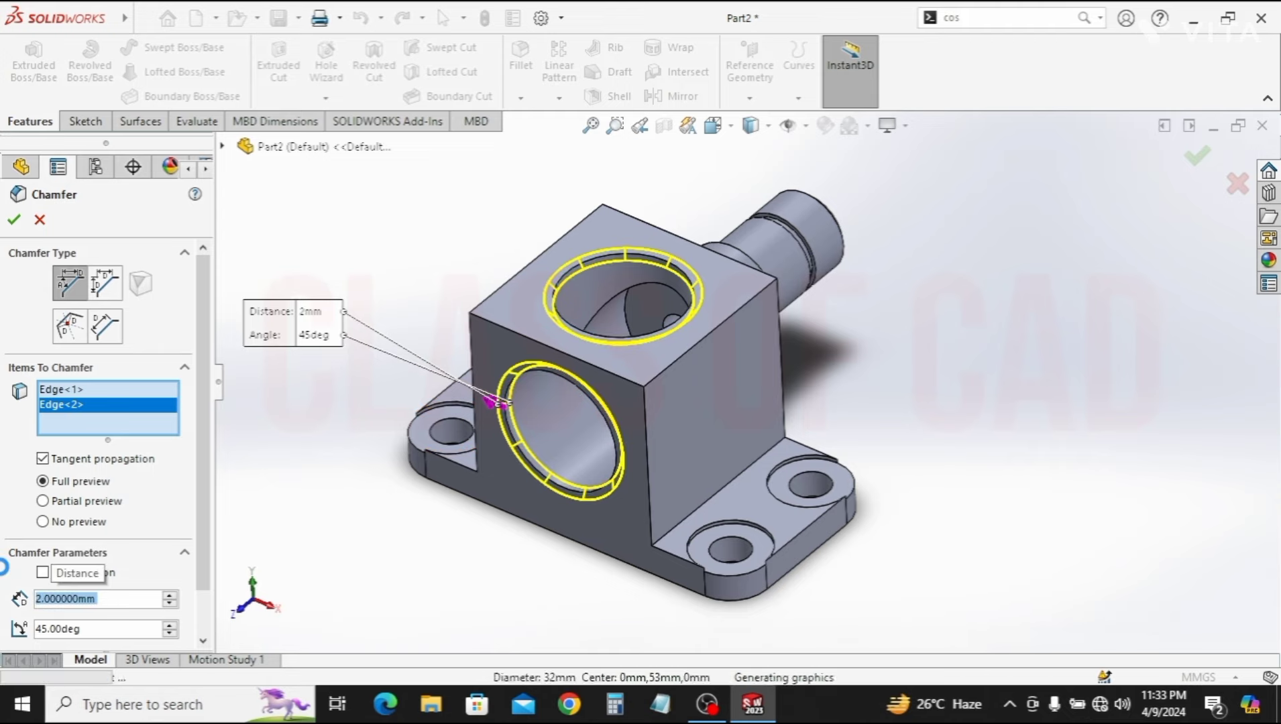
left_click(14, 219)
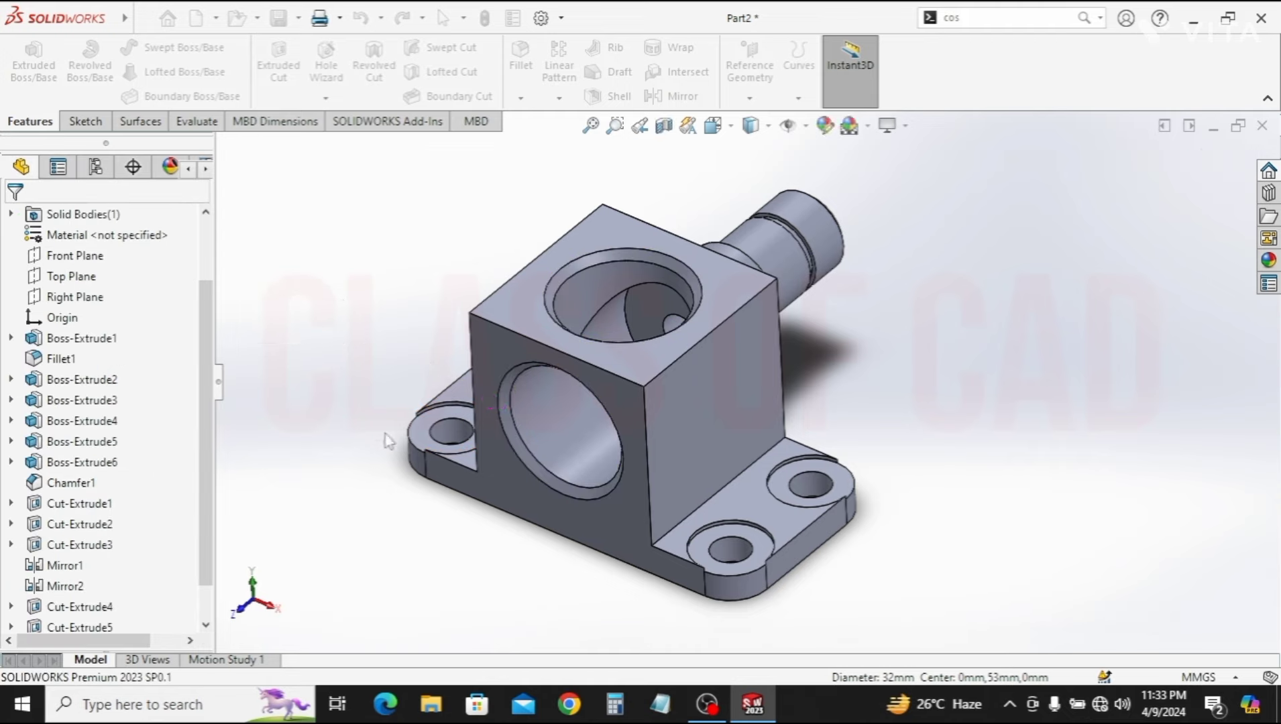
Sketch on the block's front face and draw a circle centred on its left edge
left_click(623, 522)
left_click(705, 464)
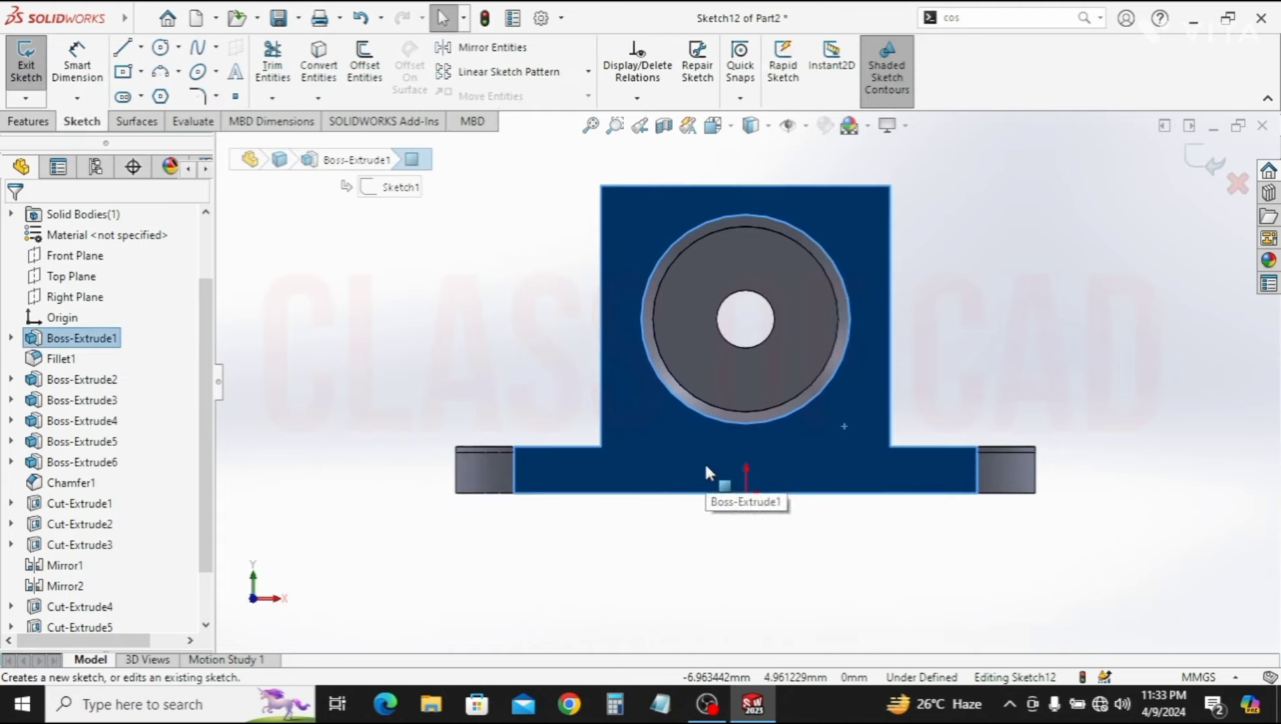
key("Escape")
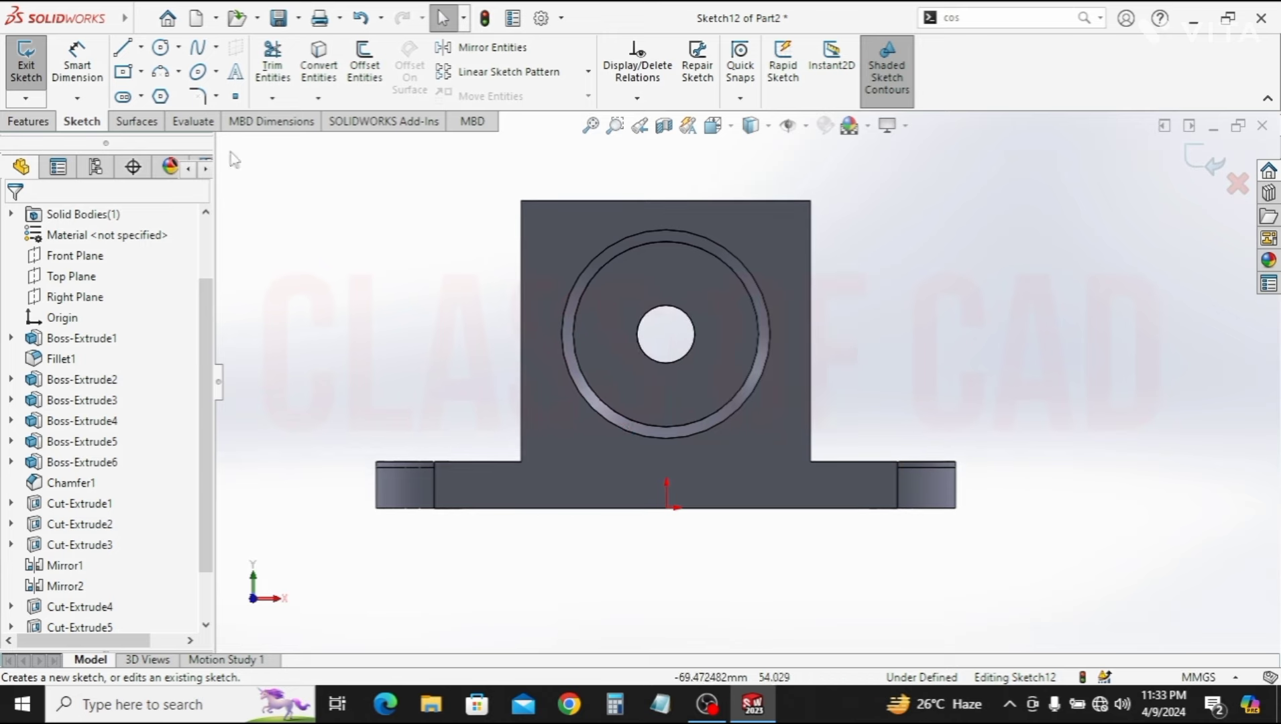
left_click(161, 50)
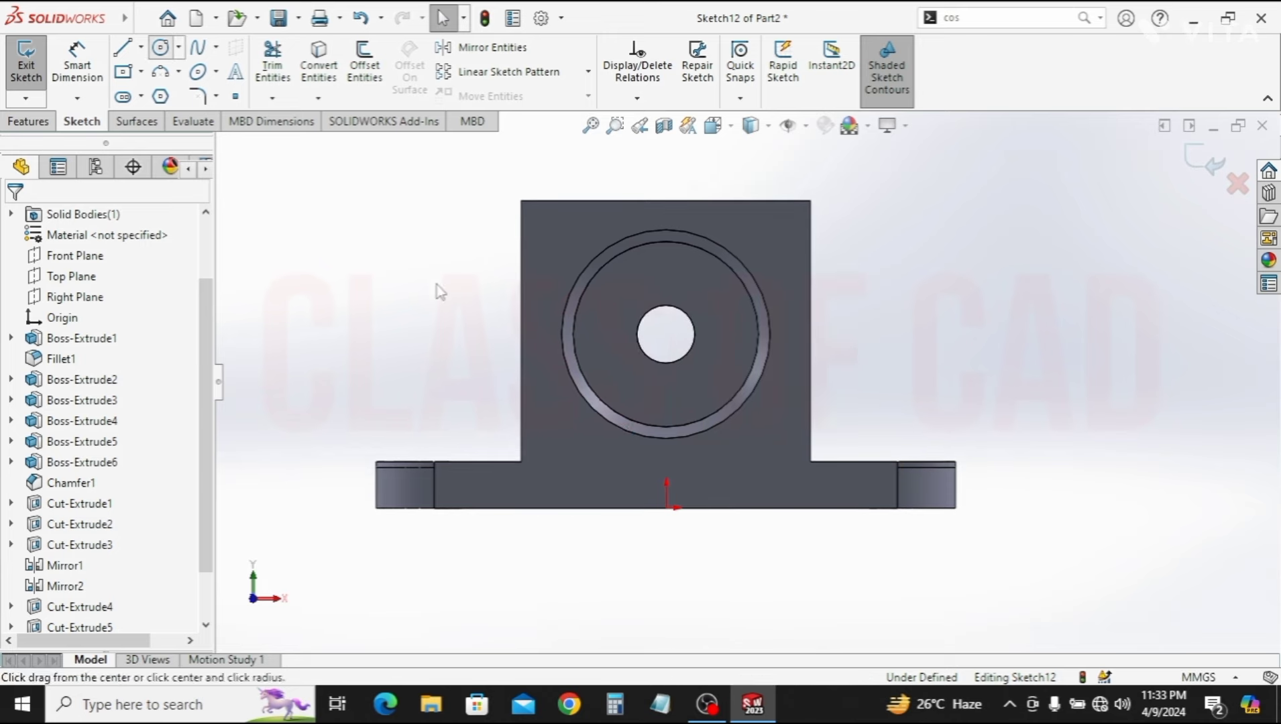
left_click(521, 331)
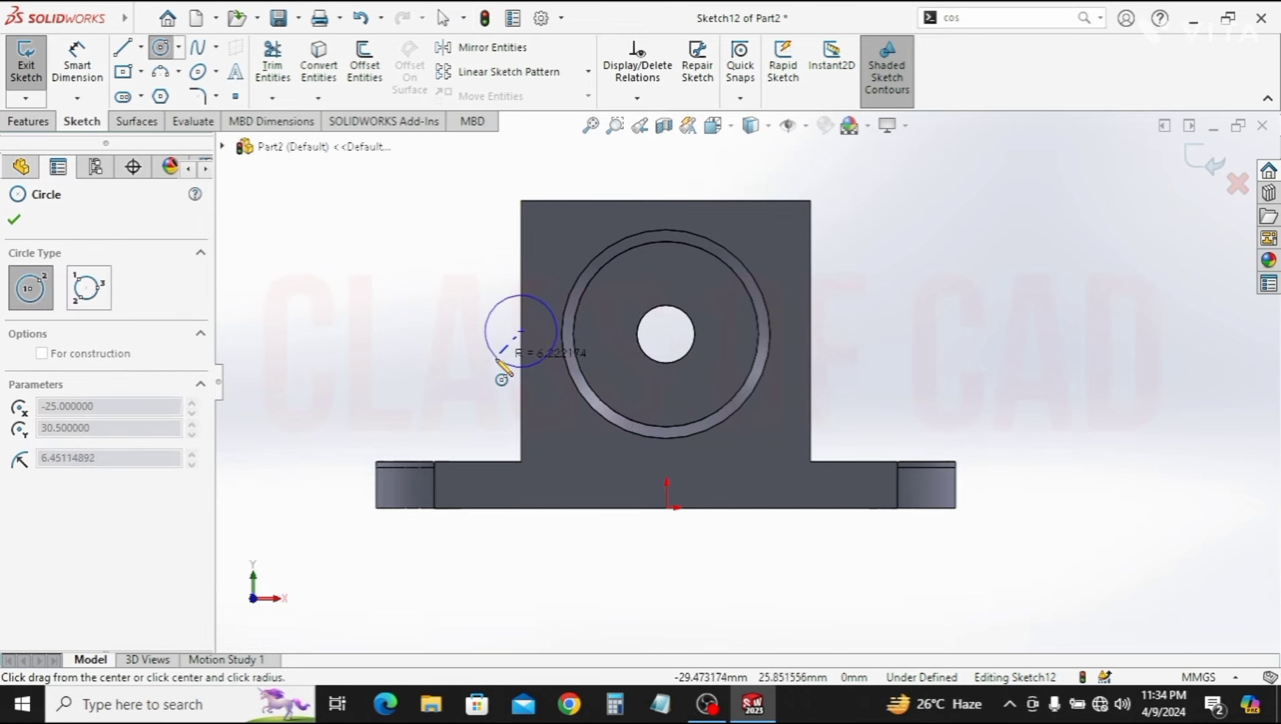
left_click(510, 366)
key("Escape")
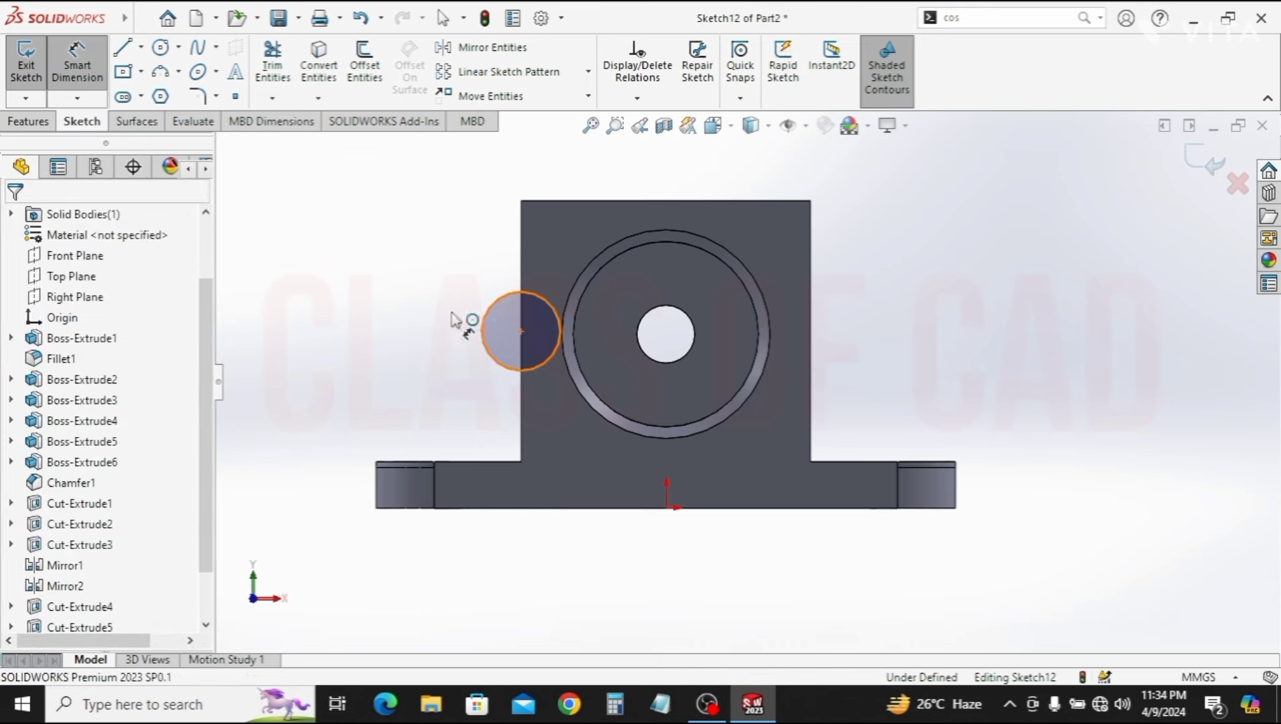
Dimension the circle to a 13 mm diameter, fully defining Sketch12
left_click(480, 325)
left_click(444, 290)
type("13")
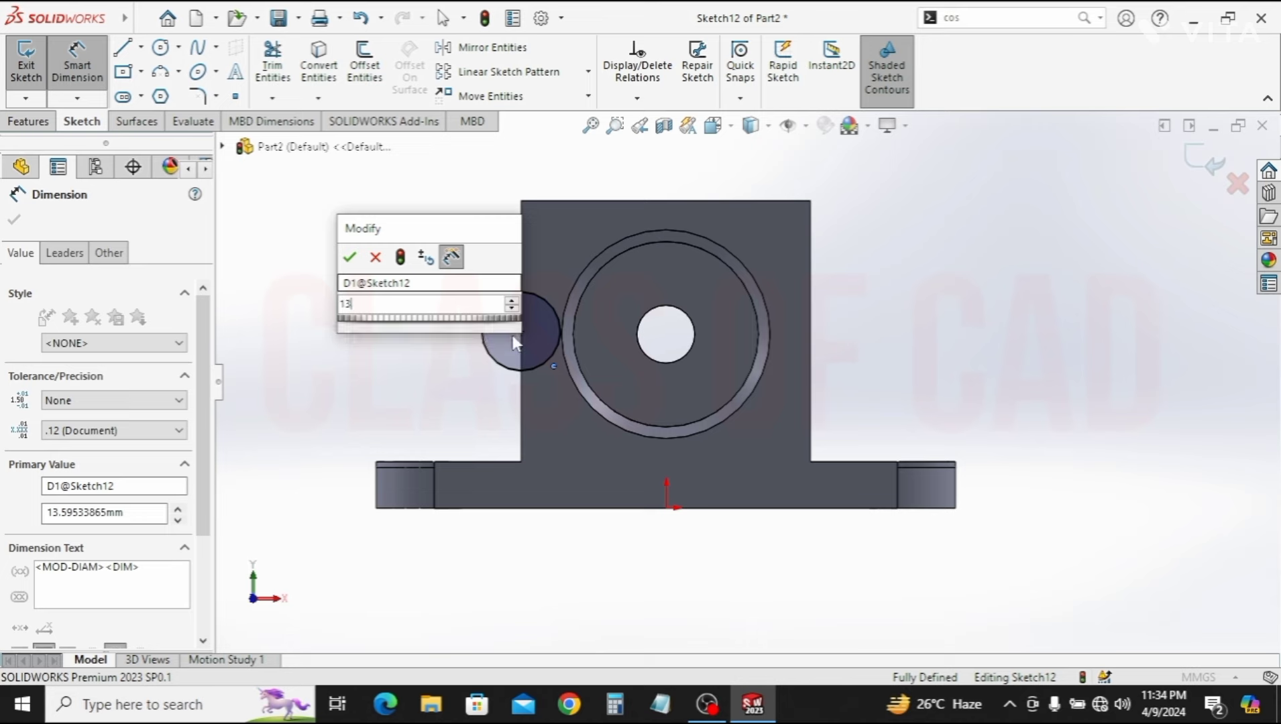
key("Return")
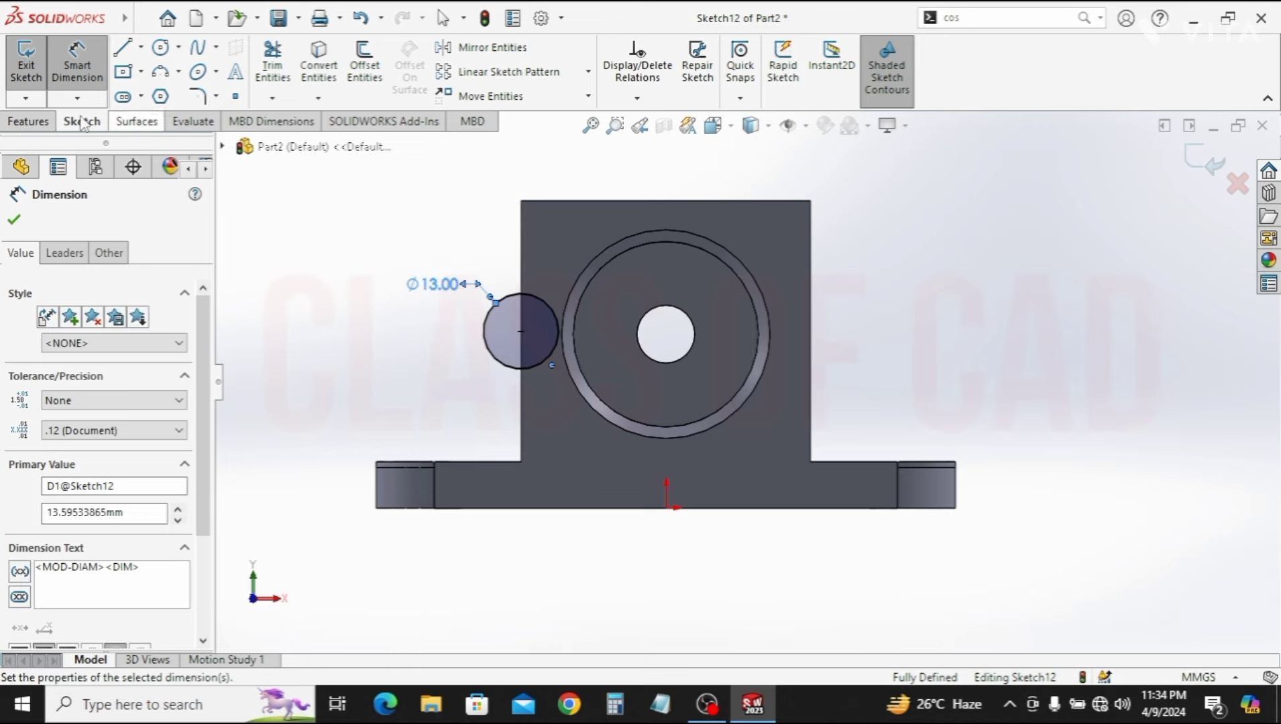
left_click(30, 121)
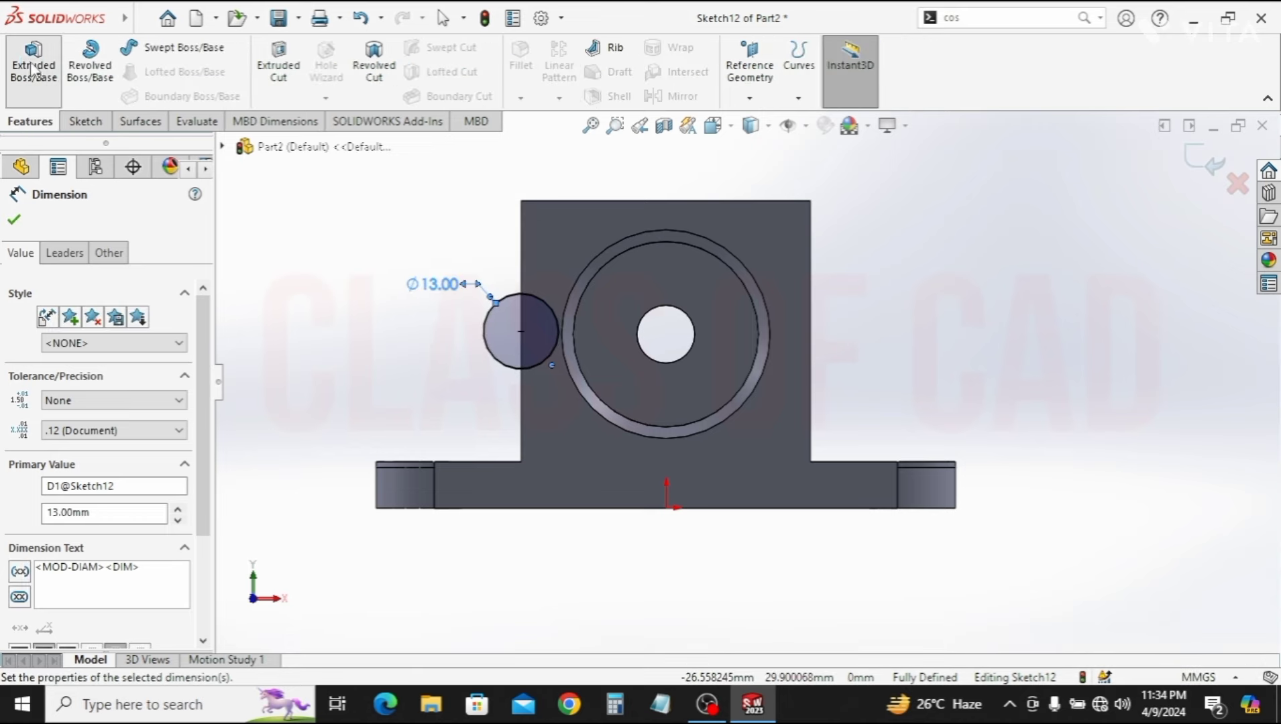
left_click(30, 62)
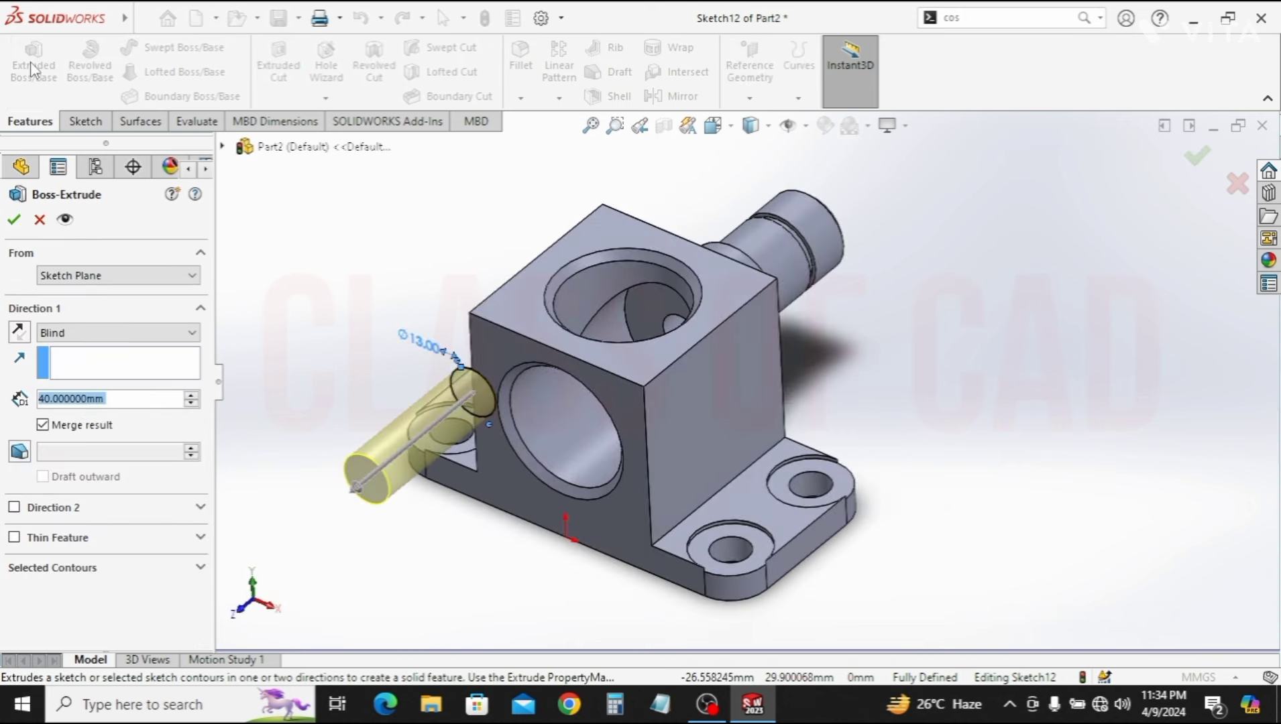
Extrude the Ø13 circle 20 mm, reversed into the block, forming the side boss
type("2")
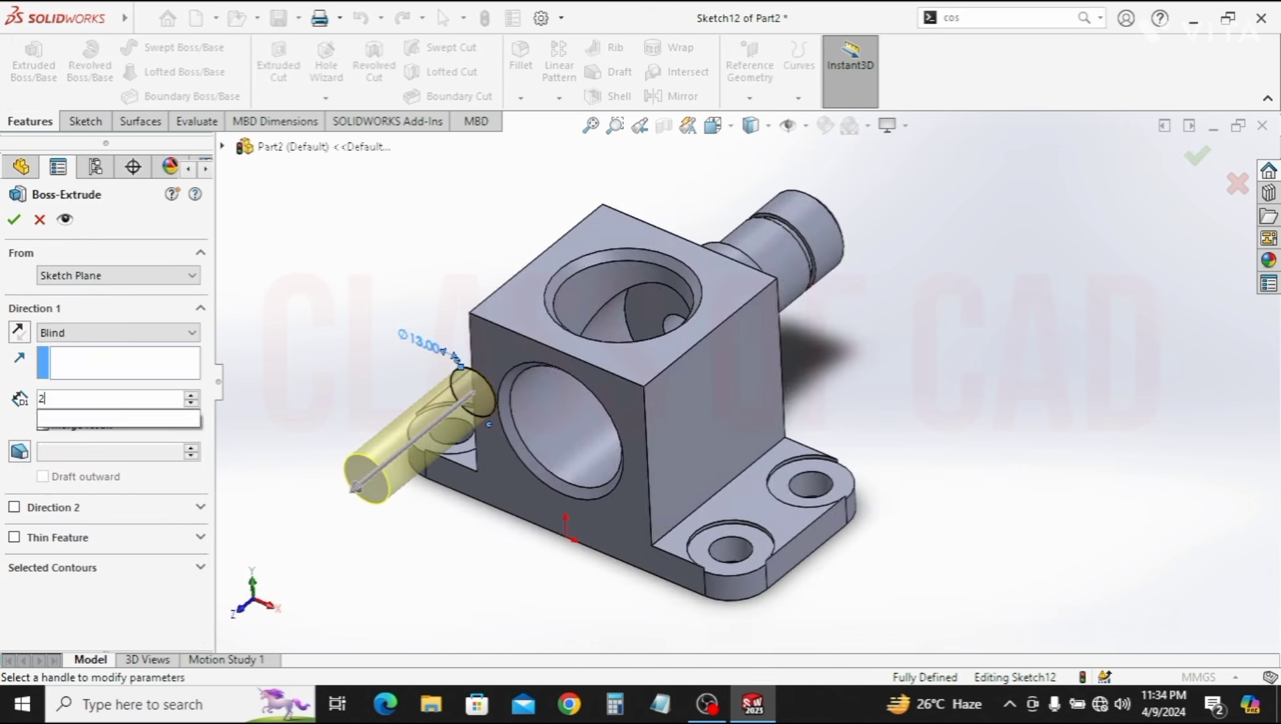
type("0")
key("Return")
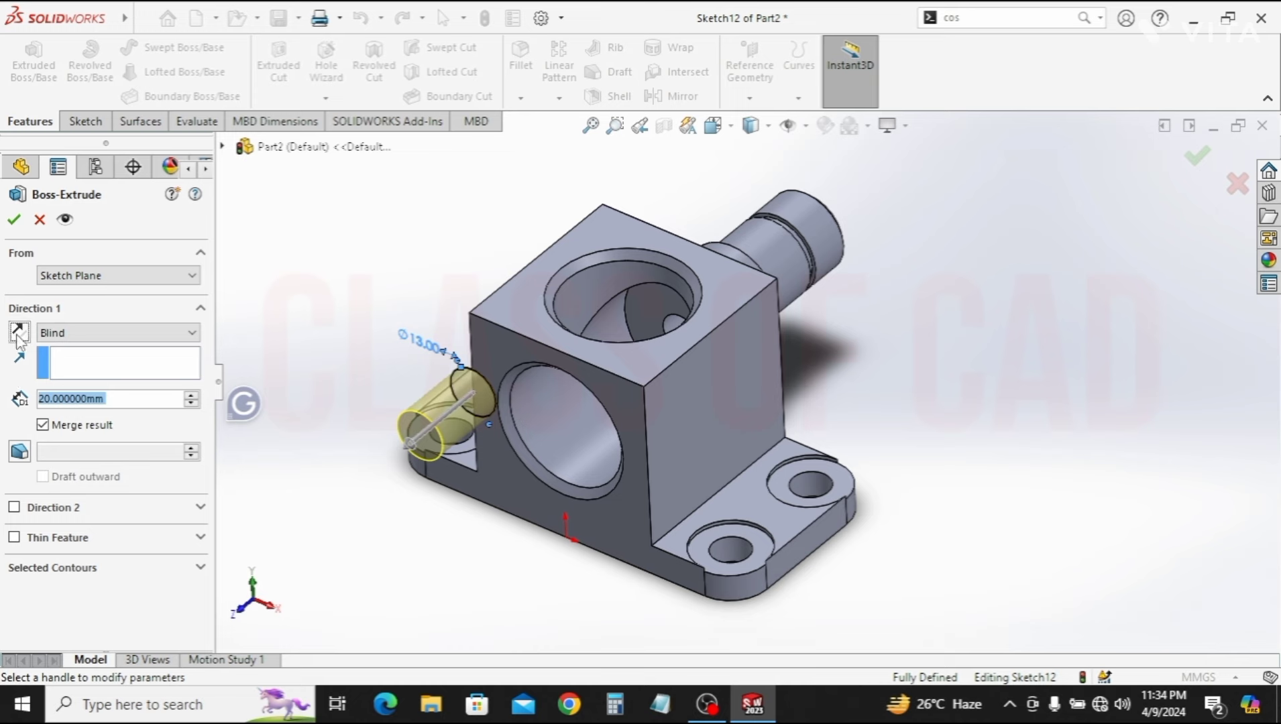
left_click(18, 333)
left_click(21, 226)
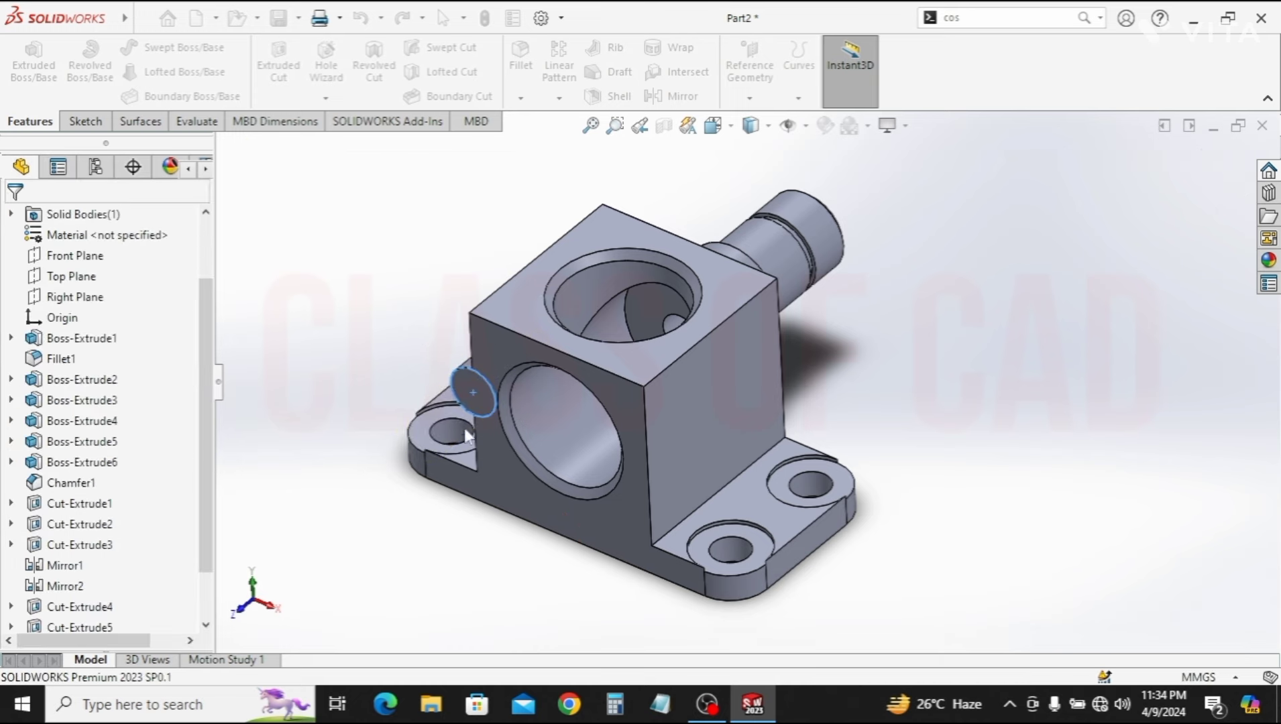
left_click(467, 386)
left_click(553, 334)
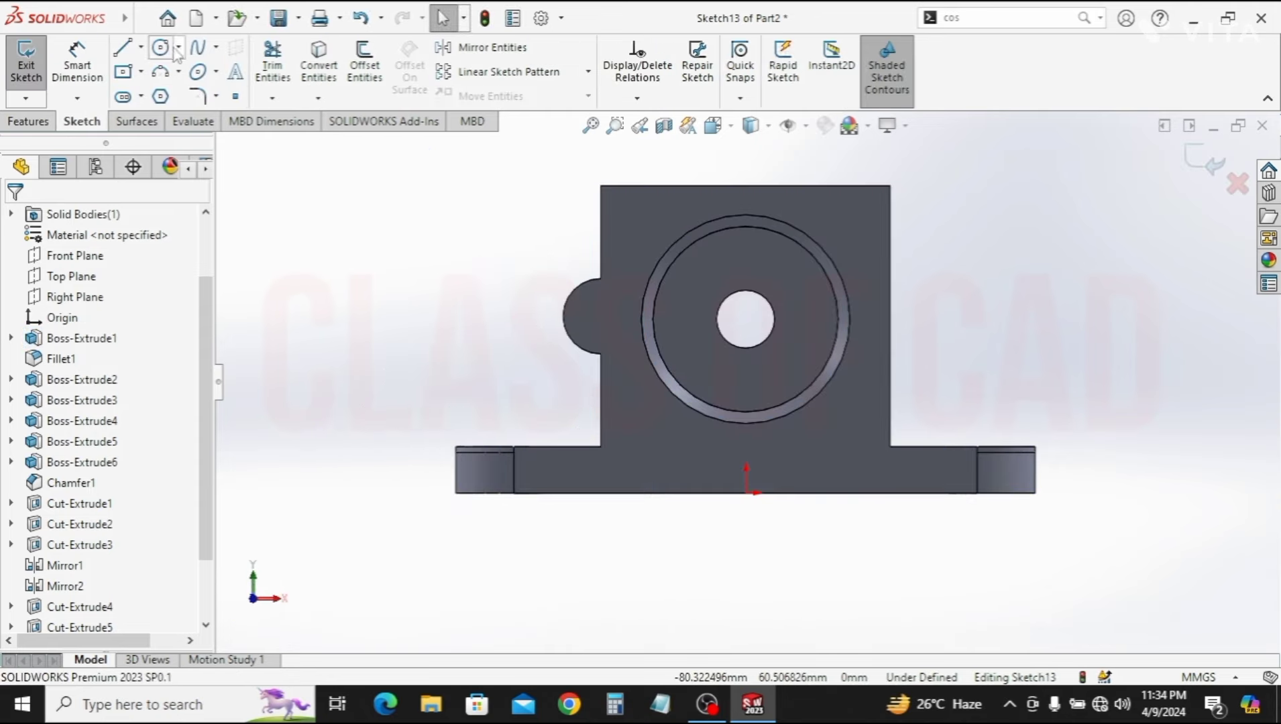
Sketch a circle at the boss centre and dimension it to Ø6
left_click(601, 316)
left_click(591, 331)
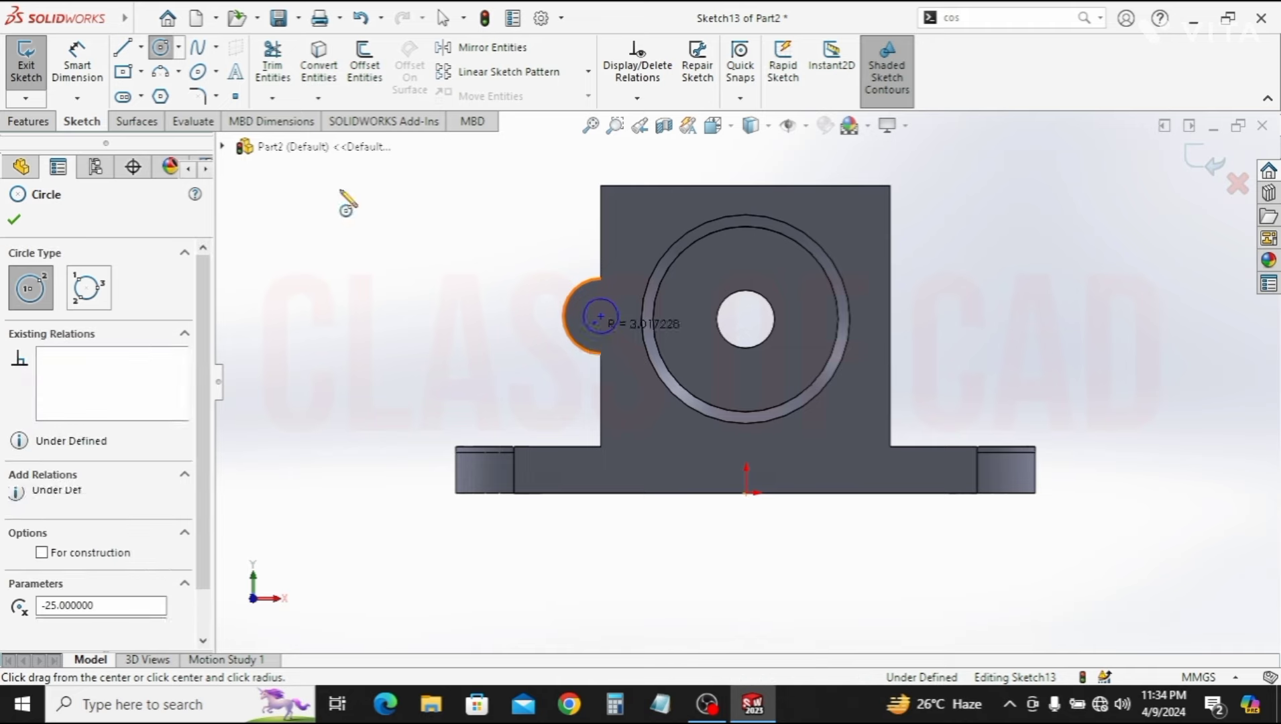
key("Escape")
right_click_drag(601, 344, 607, 331)
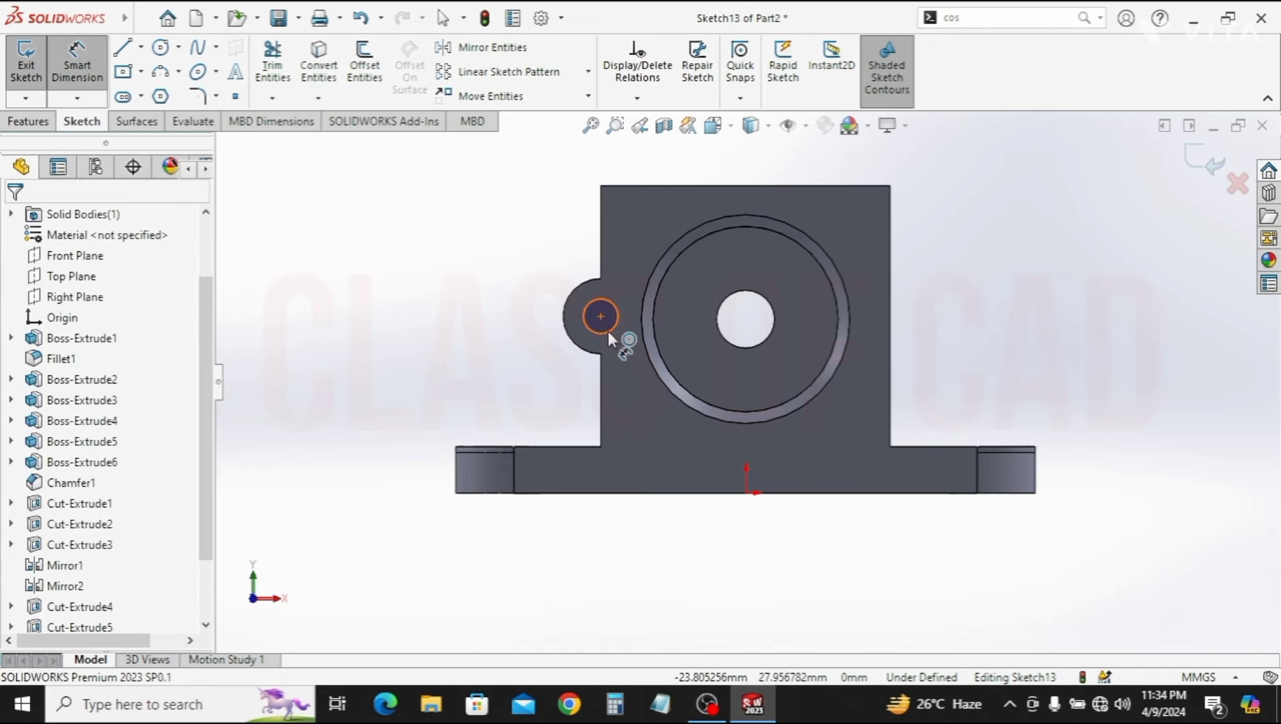
left_click(586, 330)
left_click(527, 282)
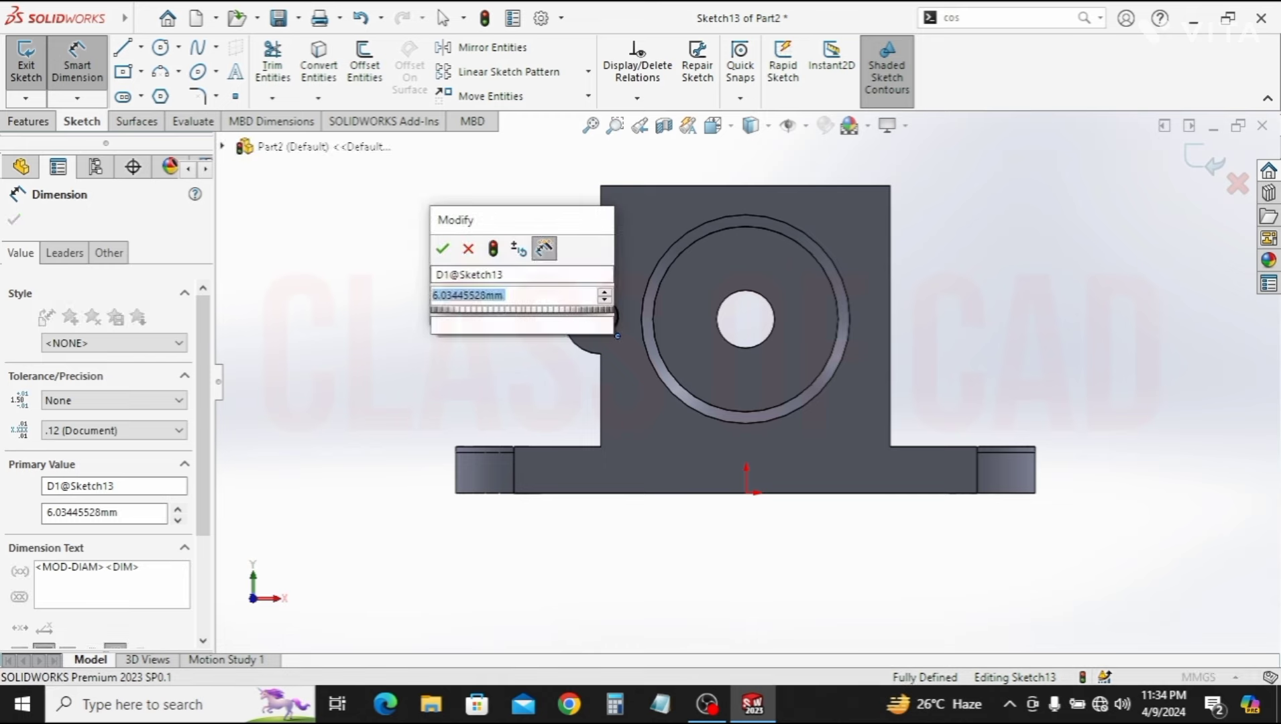
type("6")
key("Return")
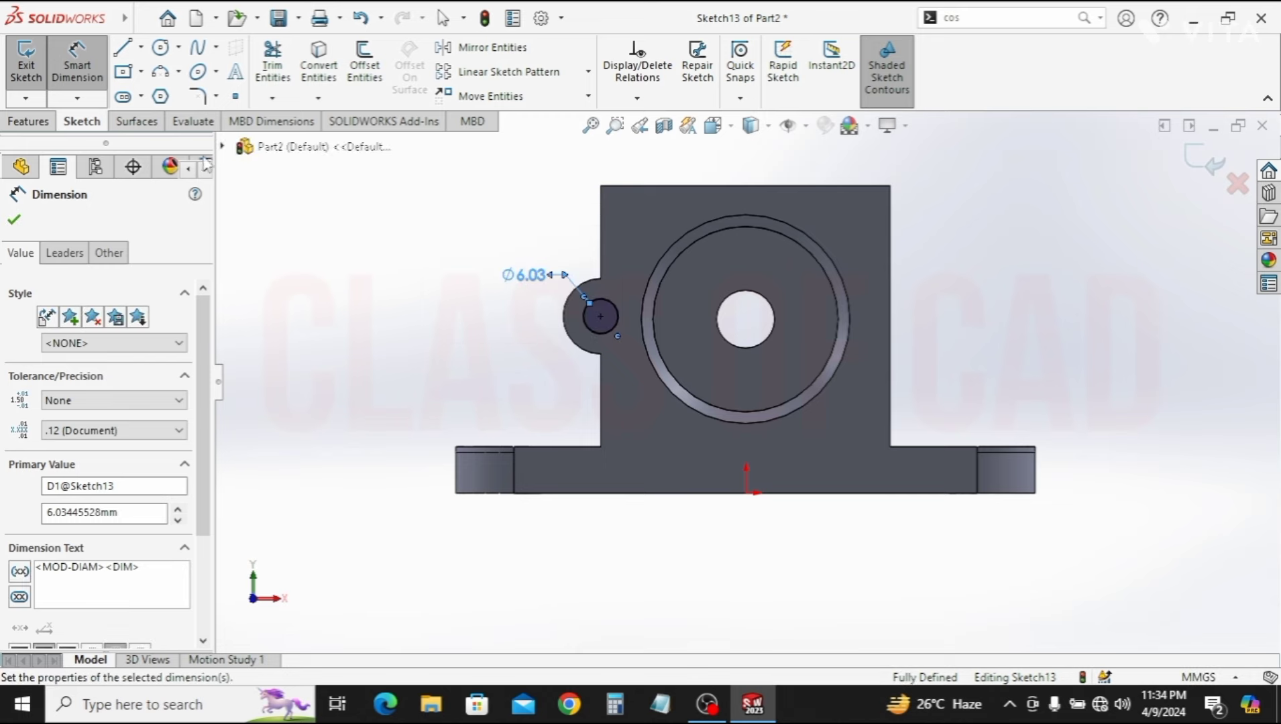
key("Escape")
Extrude-cut the Ø6 circle Blind 15 mm deep into the boss
left_click(28, 121)
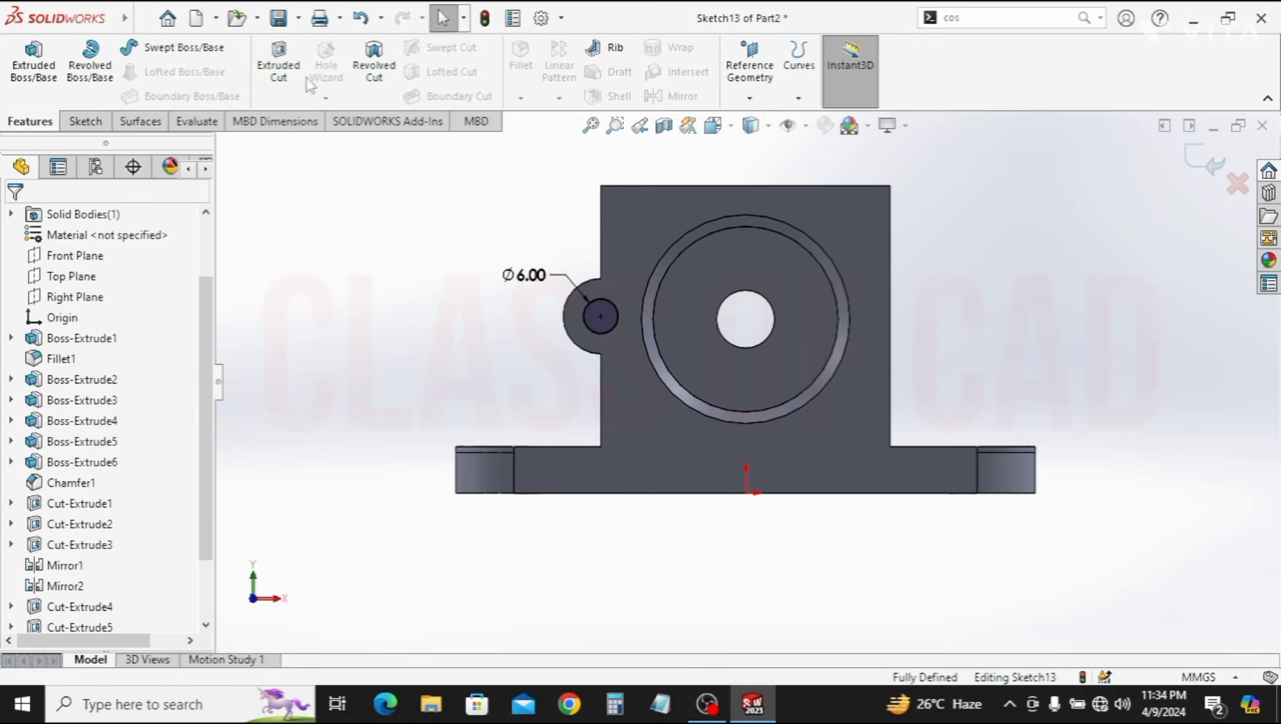
left_click(271, 71)
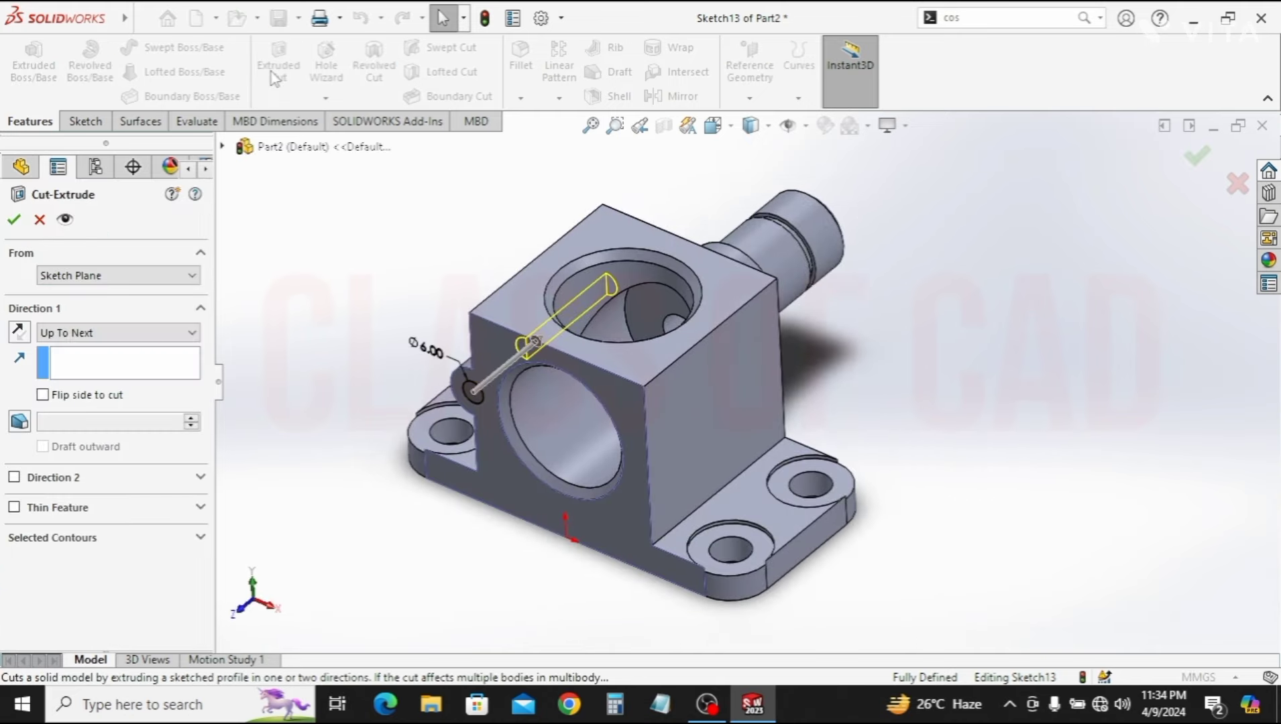
left_click(81, 334)
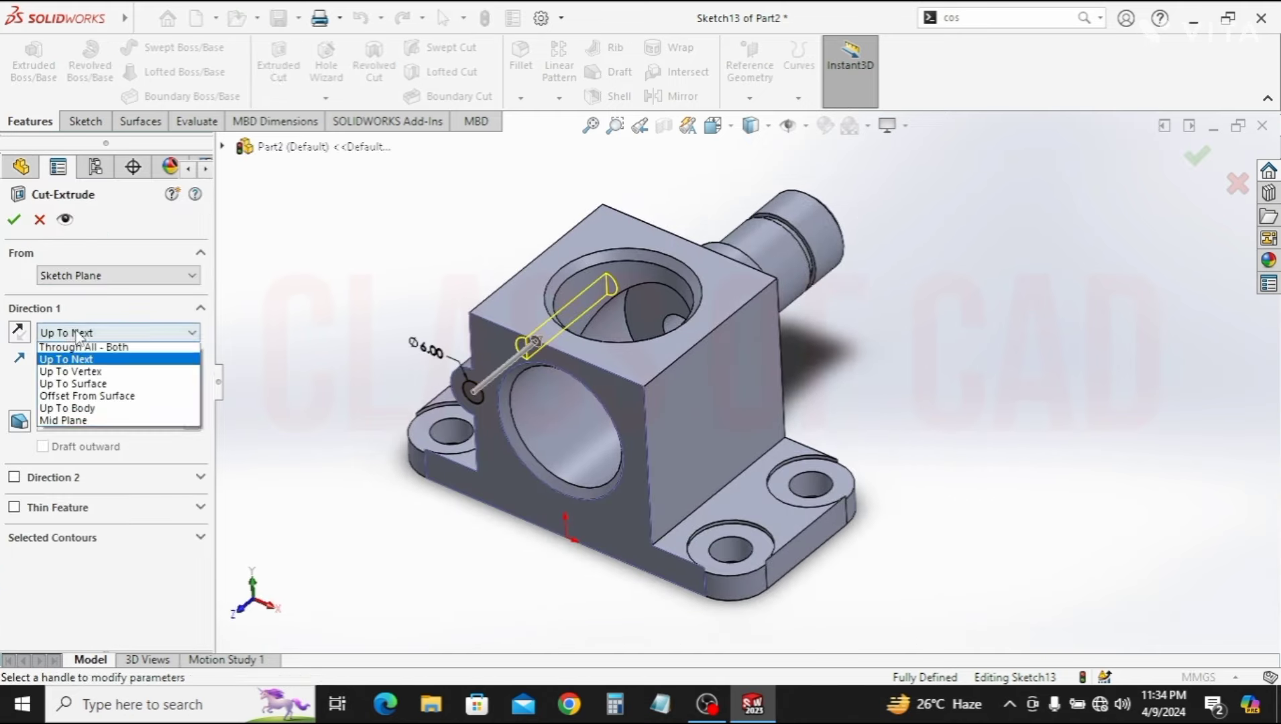
left_click(67, 349)
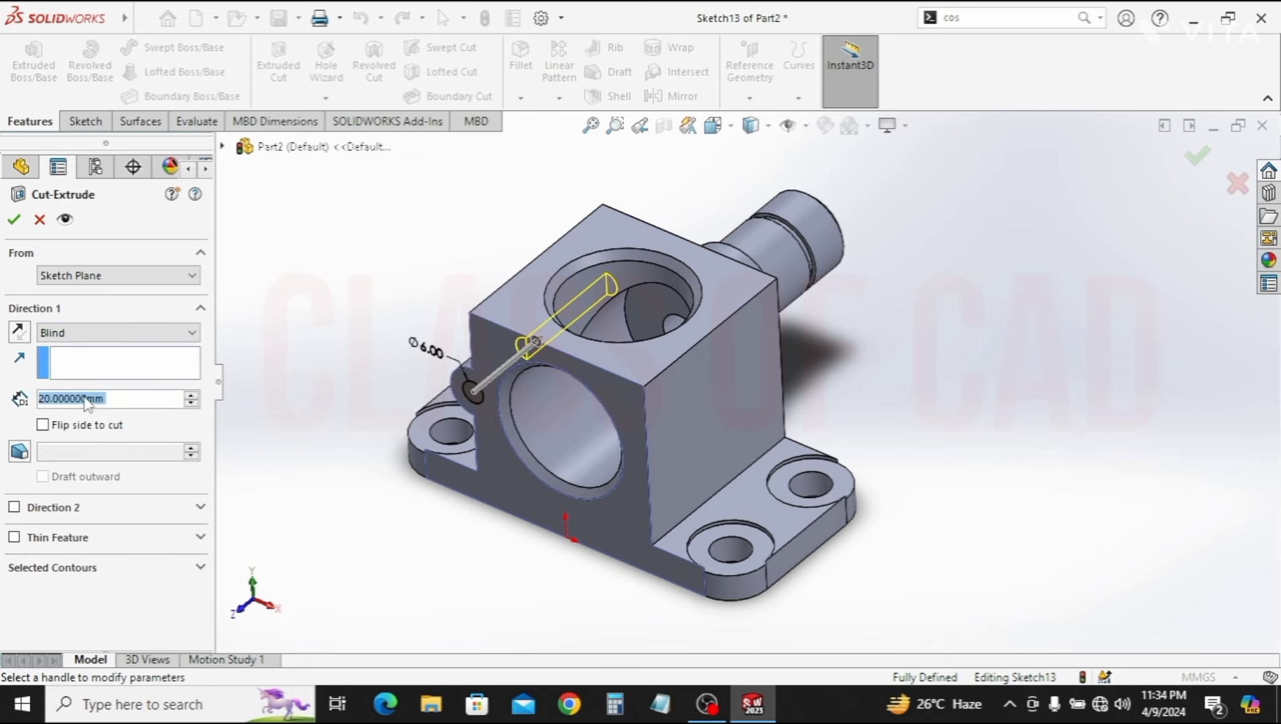
type("15")
key("Return")
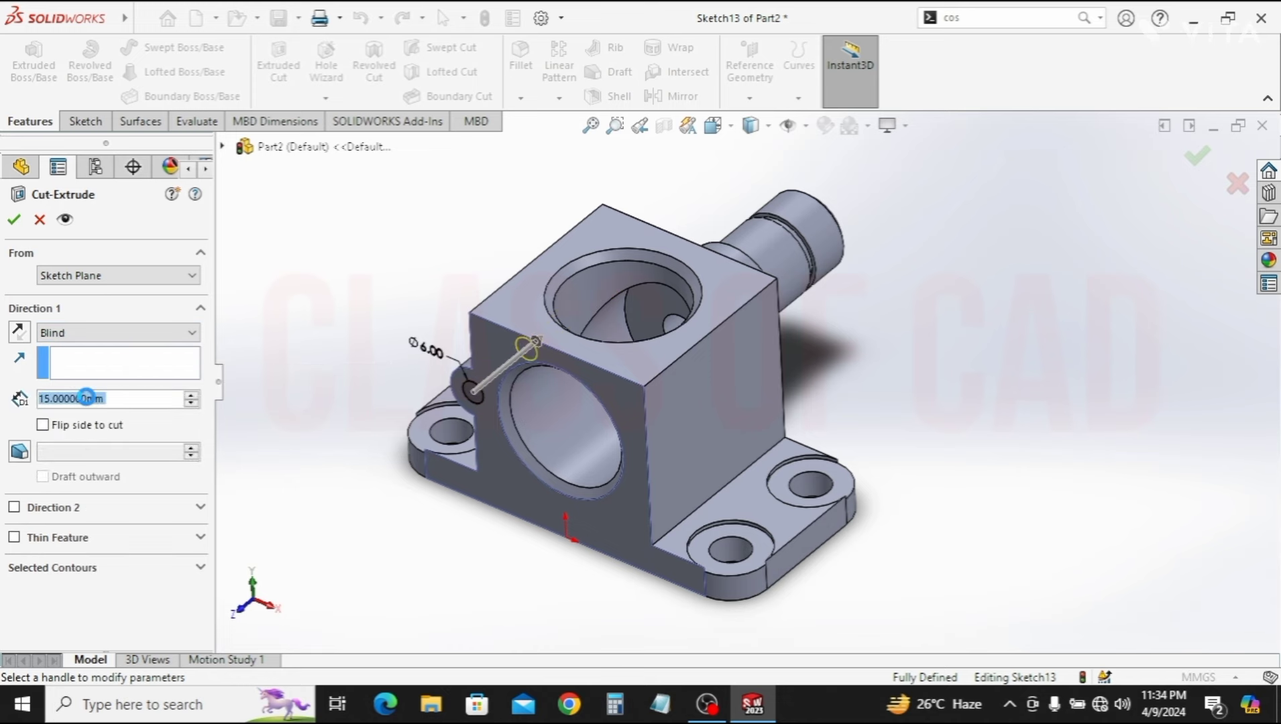
key("Return")
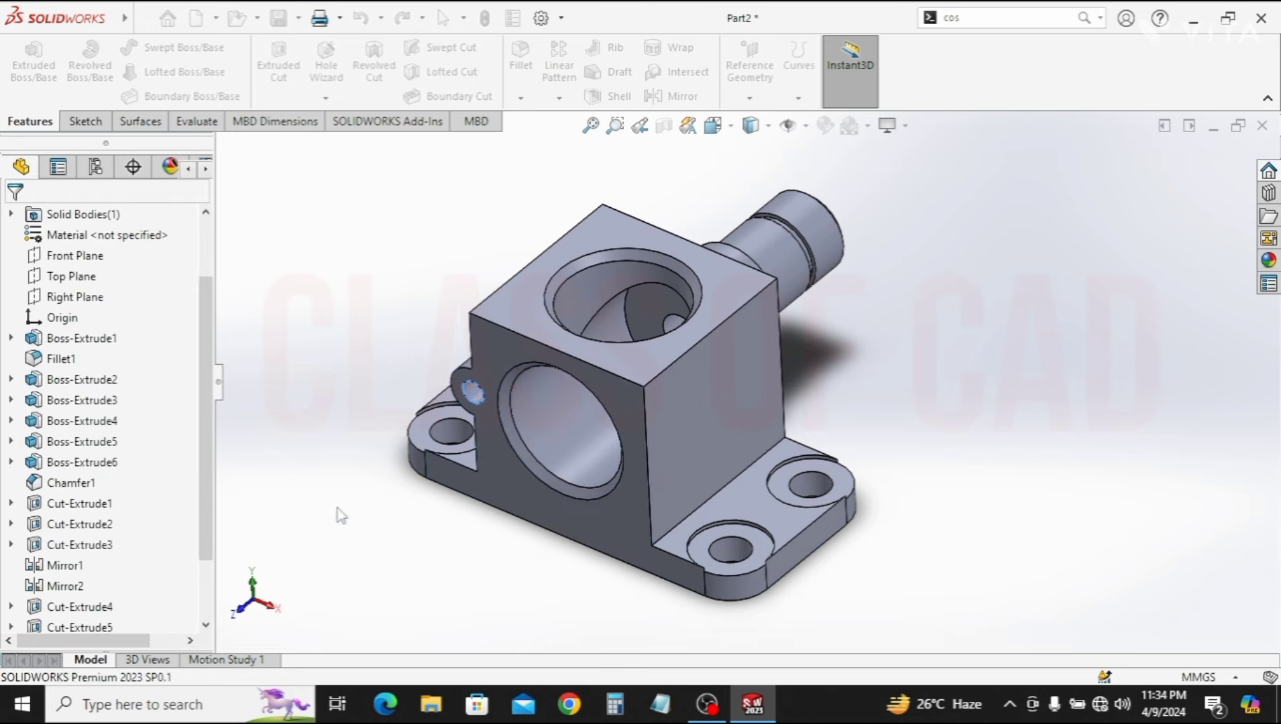
scroll(122, 636, "down", 1)
scroll(101, 624, "down", 1)
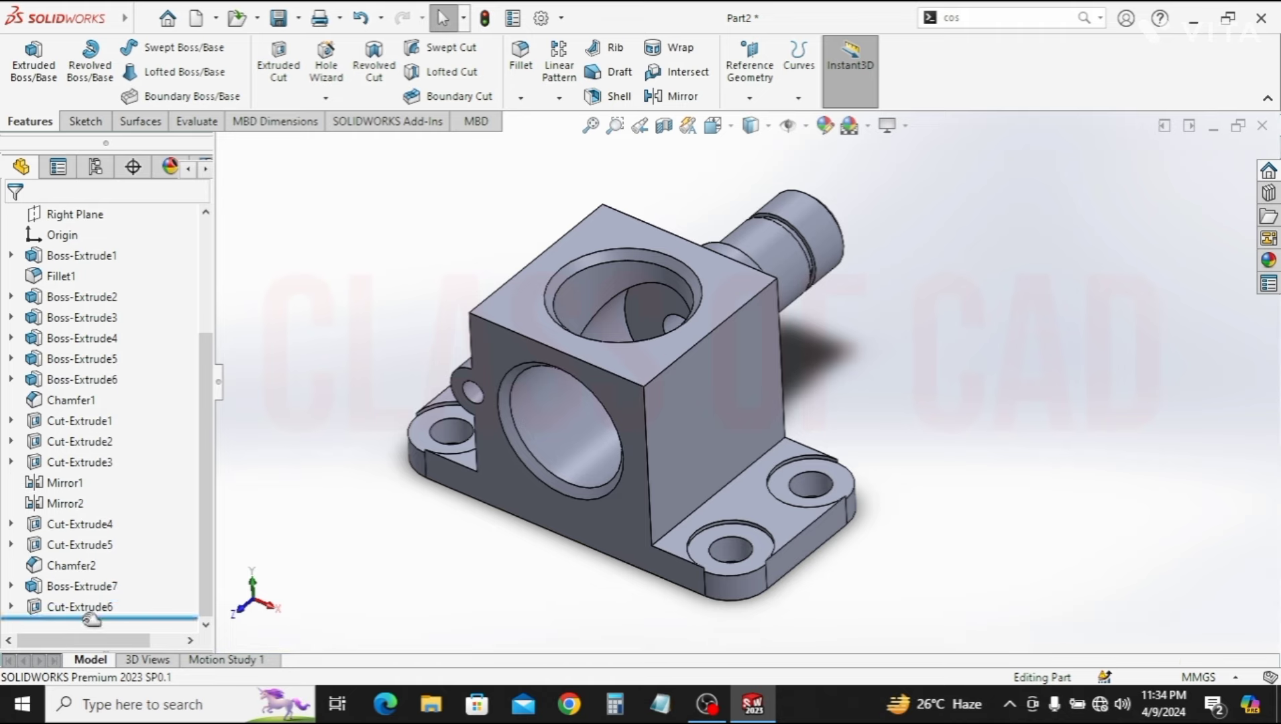
left_click(73, 607)
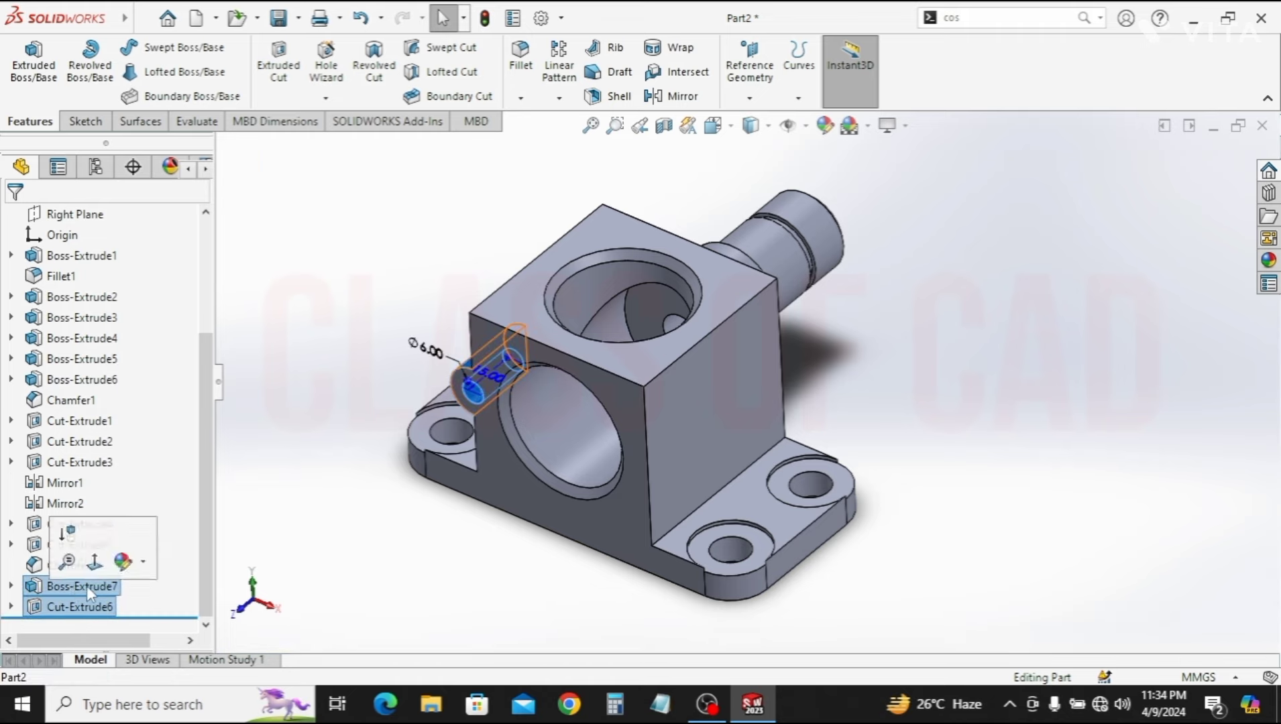
Mirror Boss-Extrude7 and Cut-Extrude6 across the Right Plane
scroll(94, 590, "up", 1)
scroll(101, 584, "up", 2)
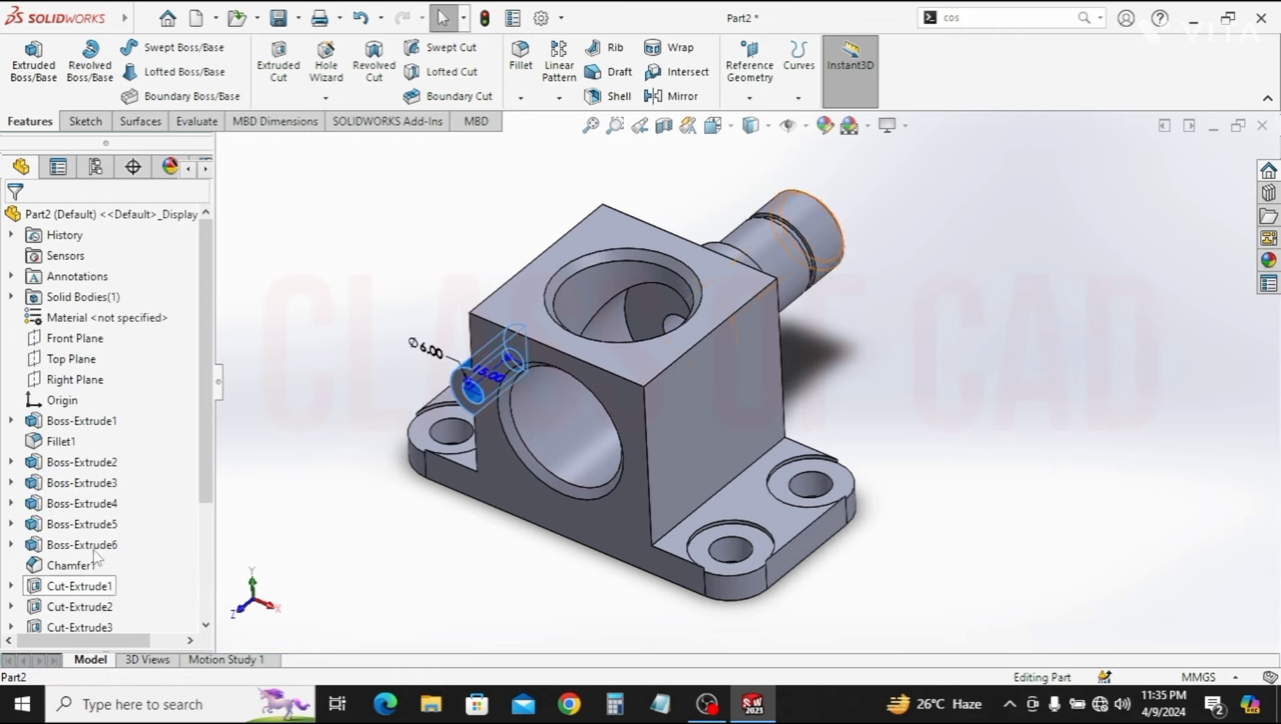
left_click(70, 383)
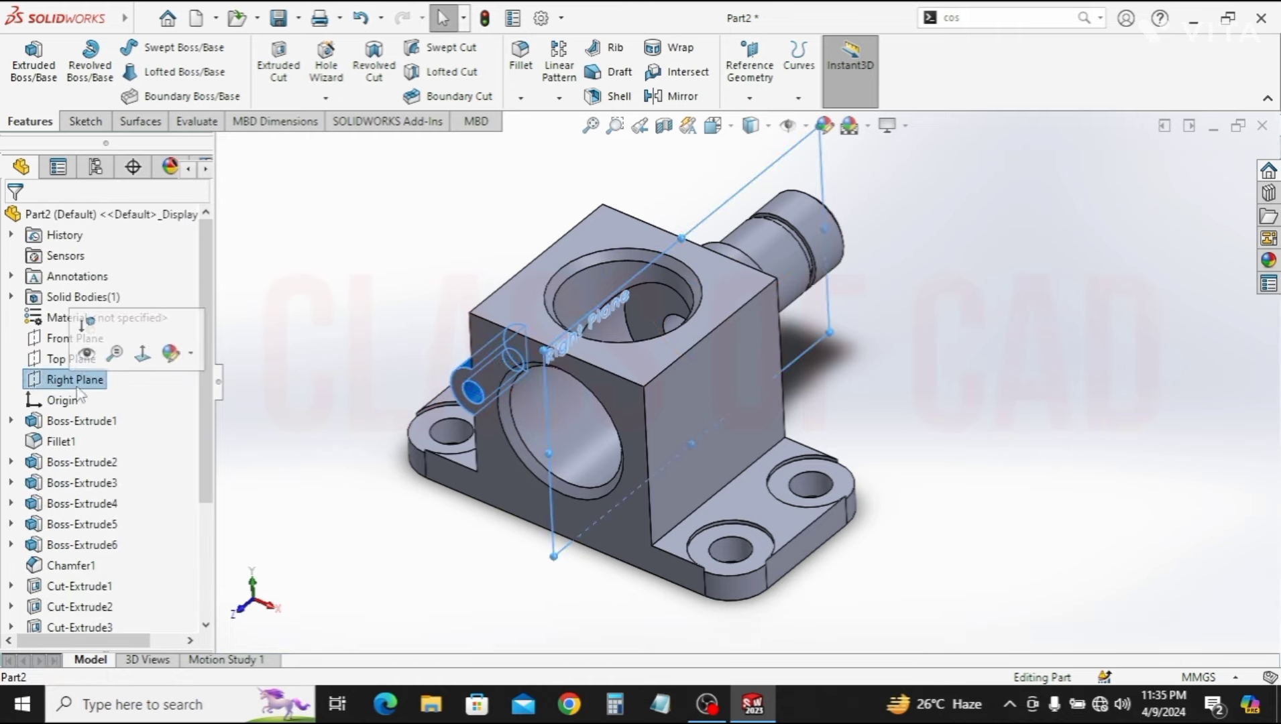
left_click(683, 96)
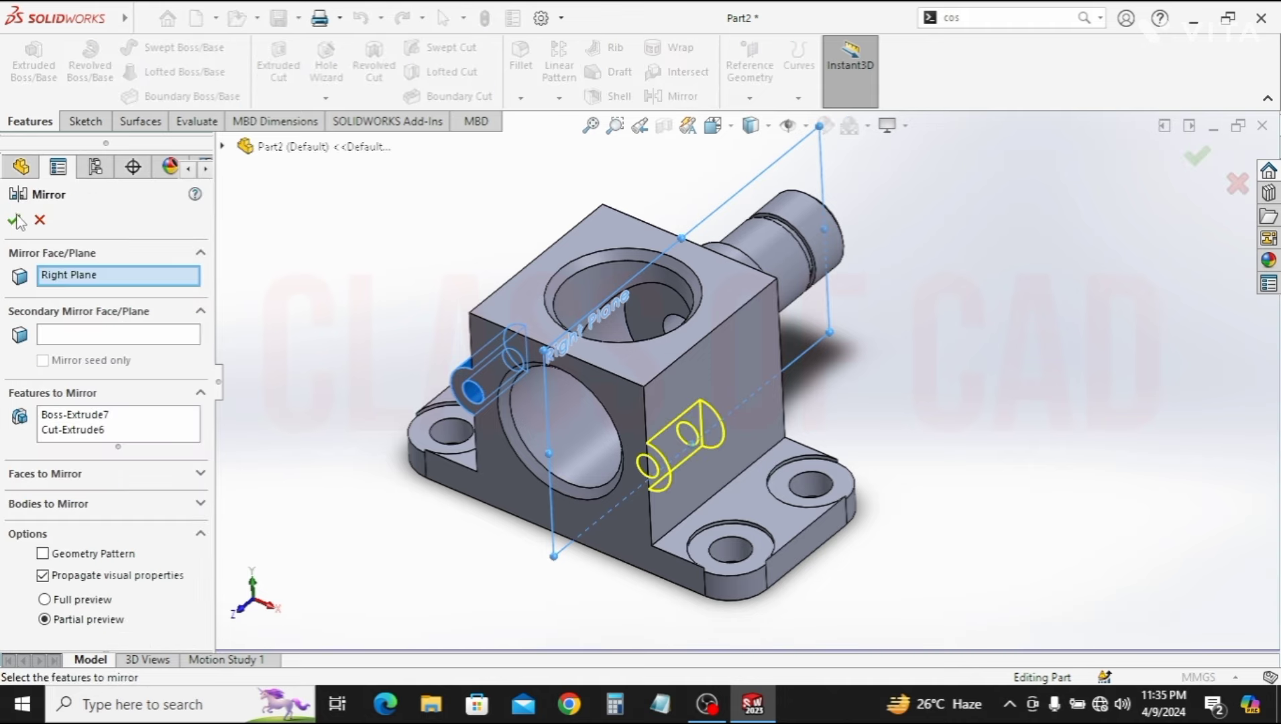
left_click(15, 220)
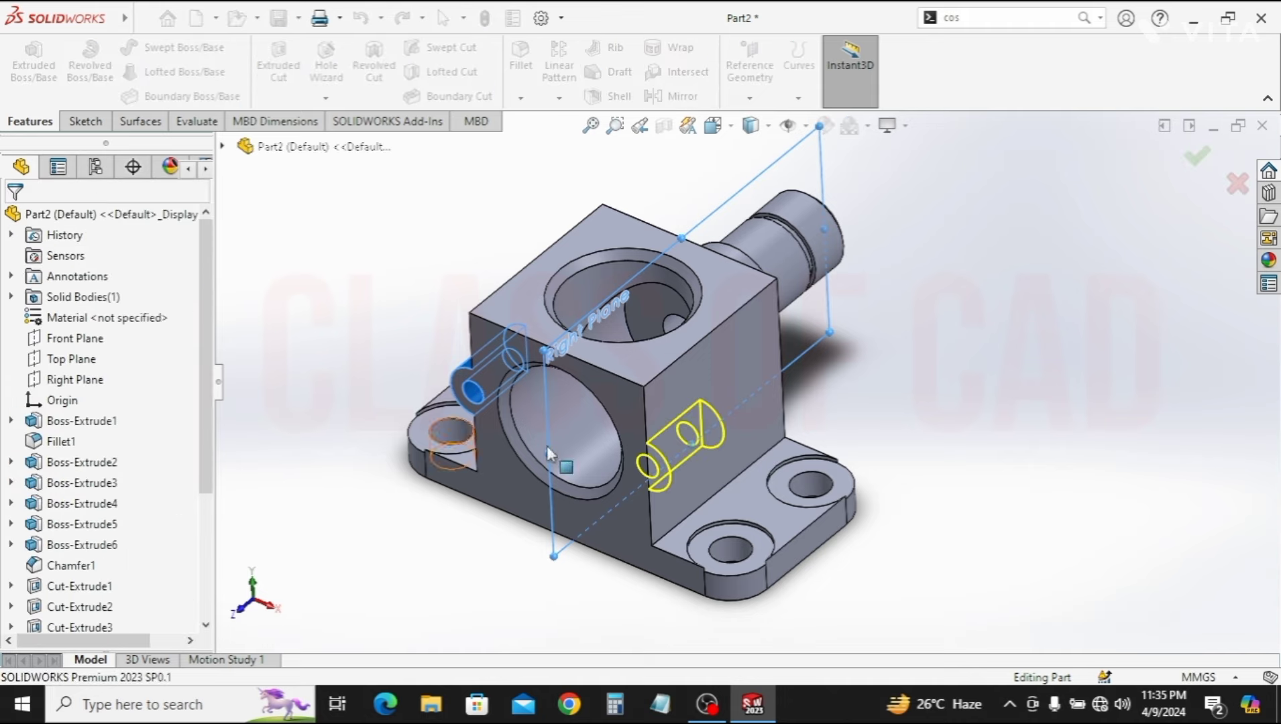
left_click(931, 505)
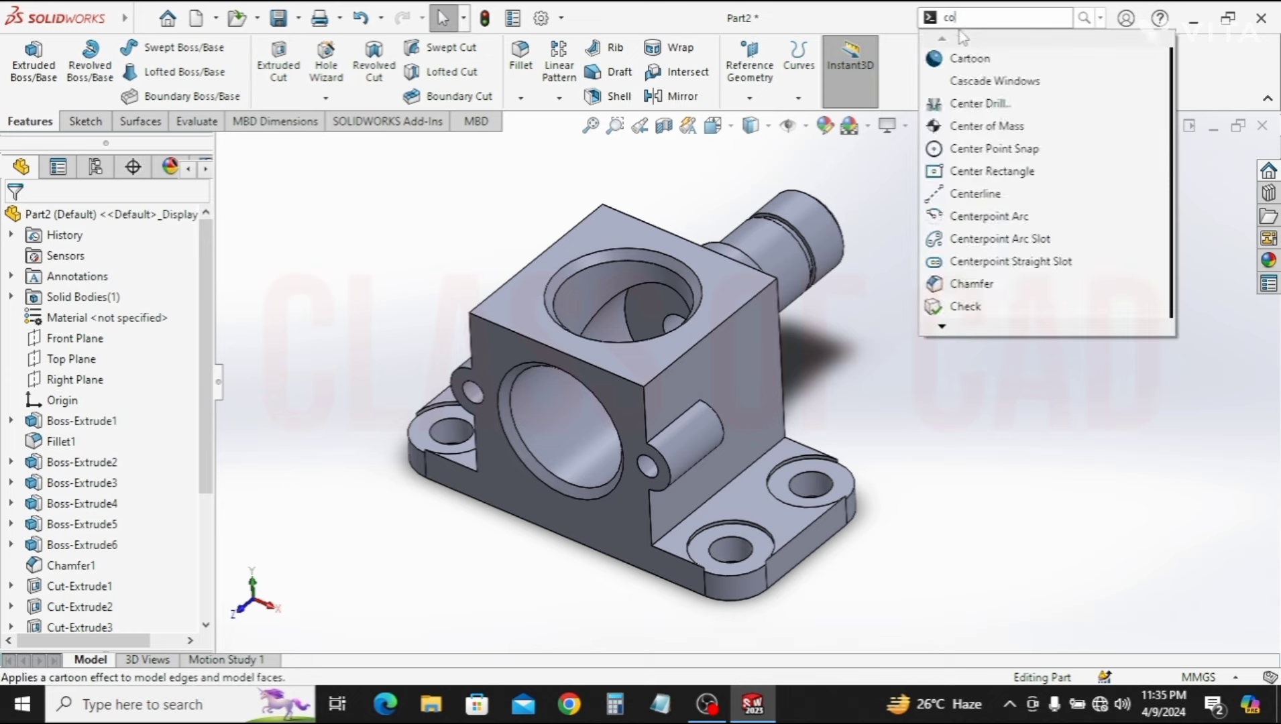
Add an M8 cosmetic thread to the right boss's Ø6 hole edge
type("osm")
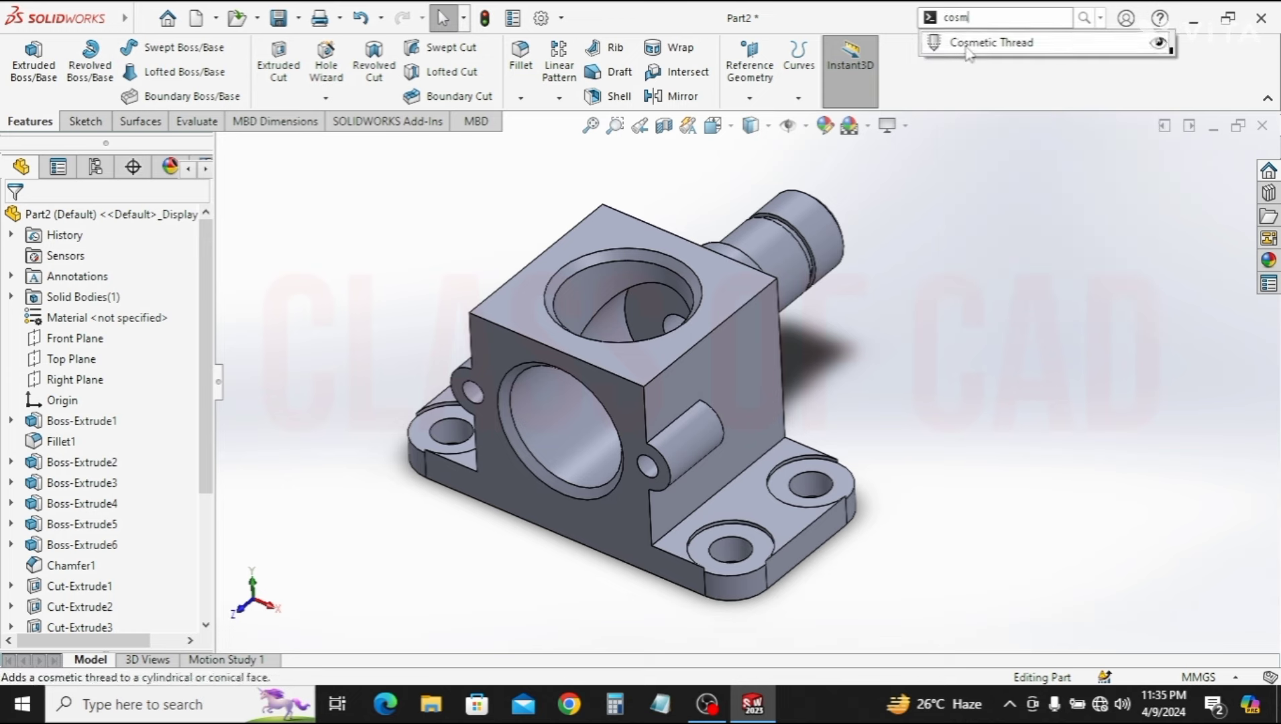
left_click(966, 49)
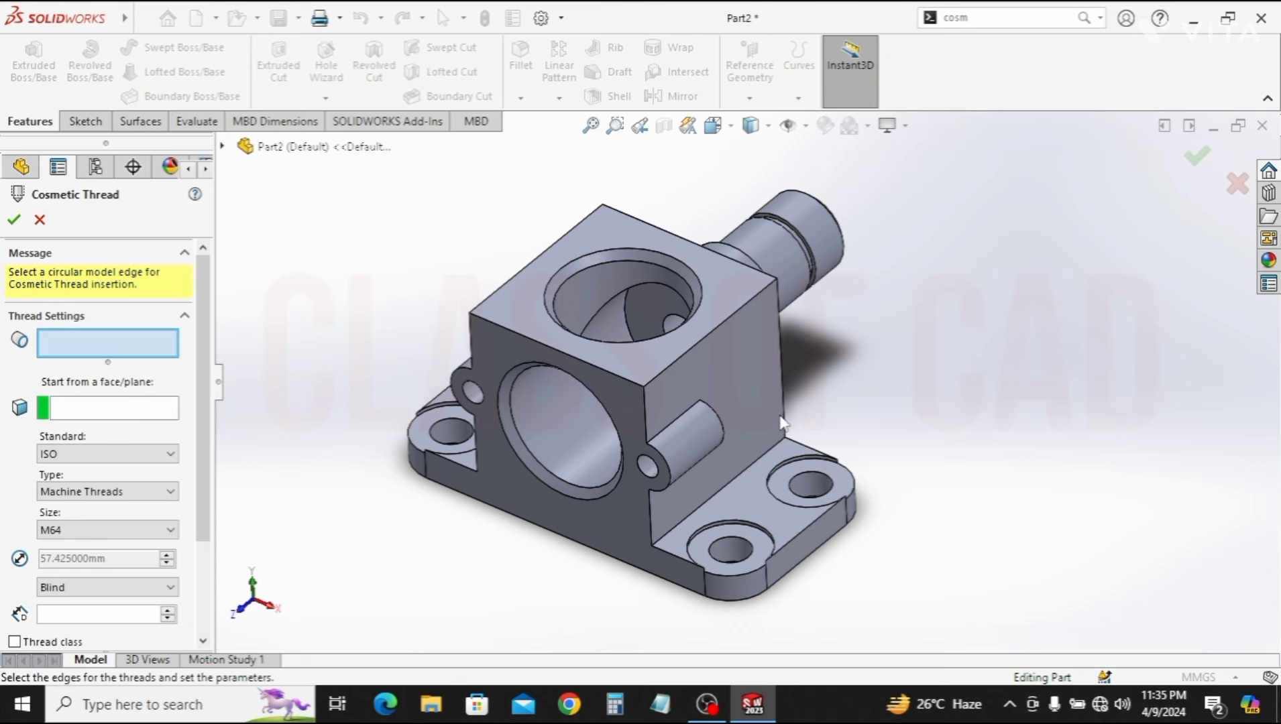
left_click(645, 475)
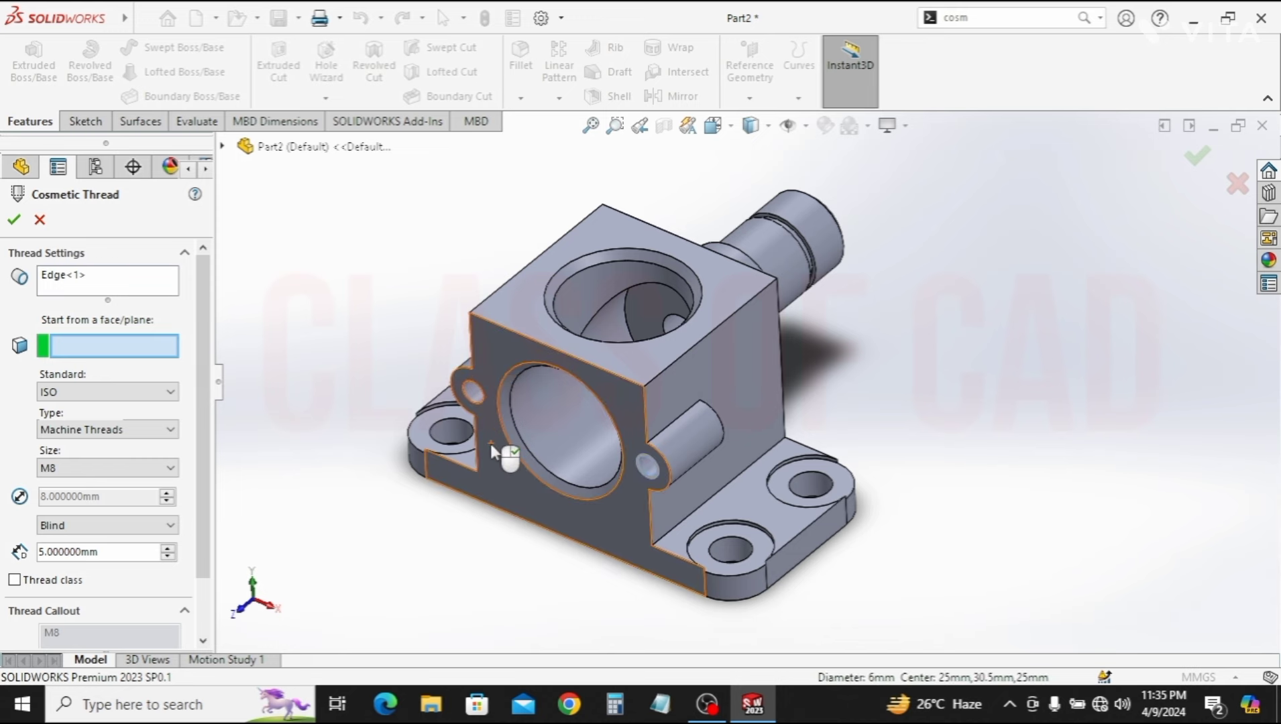
left_click(63, 288)
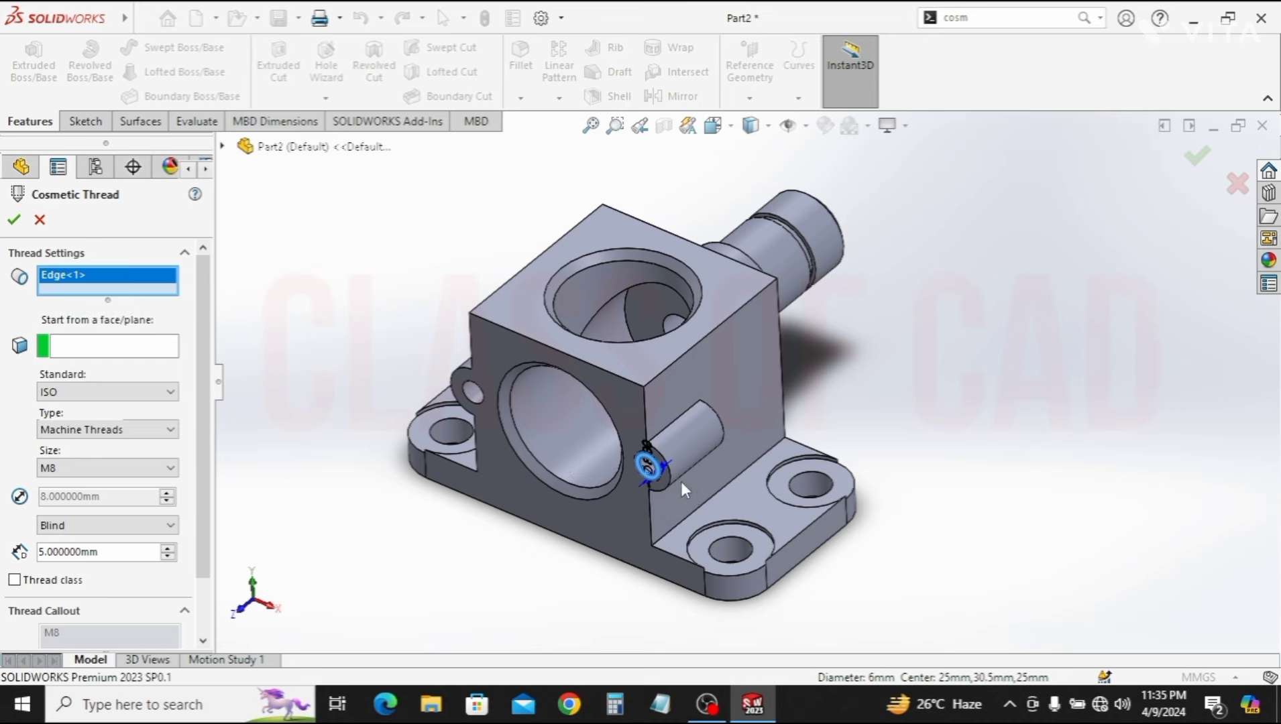
scroll(681, 481, "down", 3)
scroll(660, 462, "down", 4)
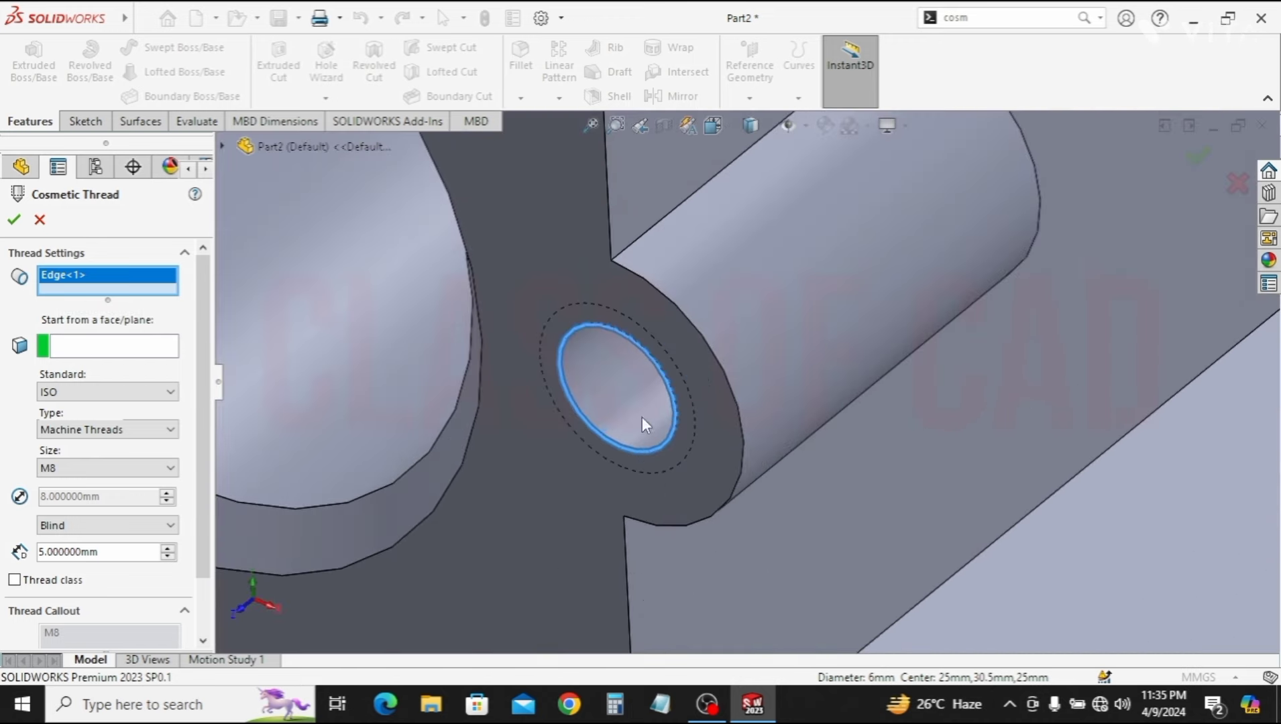
left_click(118, 475)
left_click(114, 473)
left_click(14, 222)
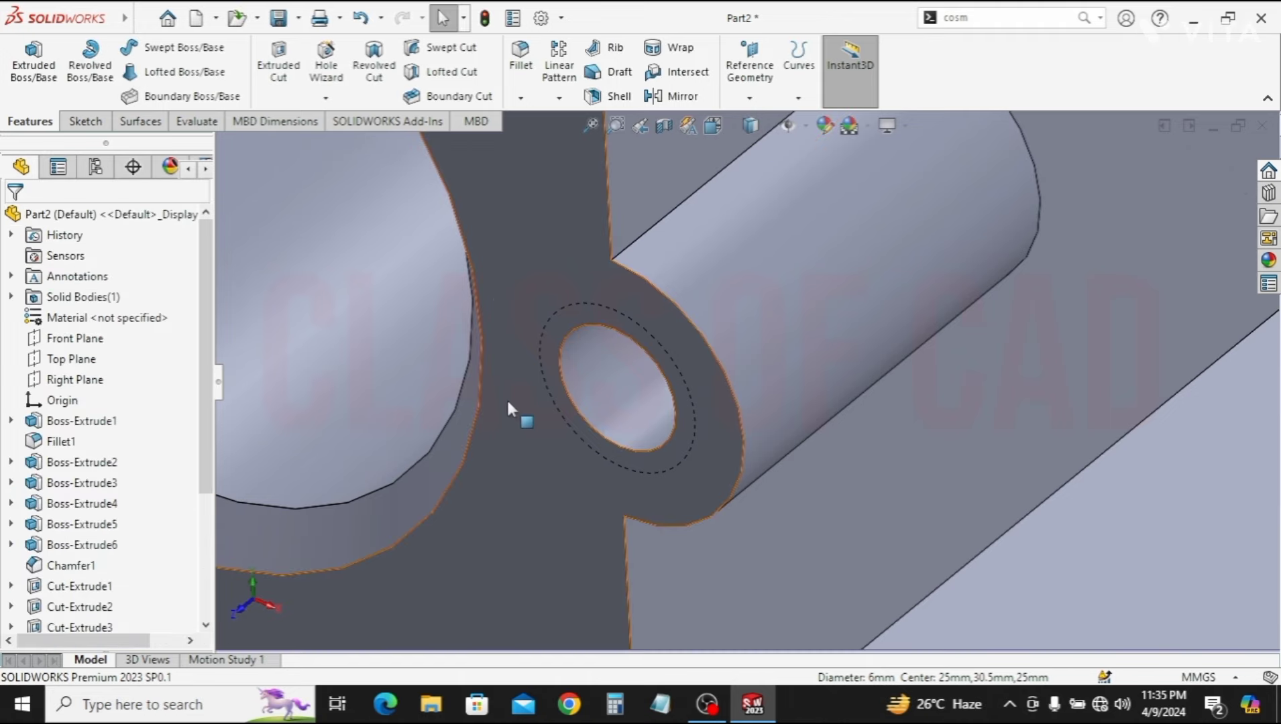
scroll(507, 397, "up", 2)
In Document Properties > Detailing, turn on Shaded cosmetic threads
left_click(561, 20)
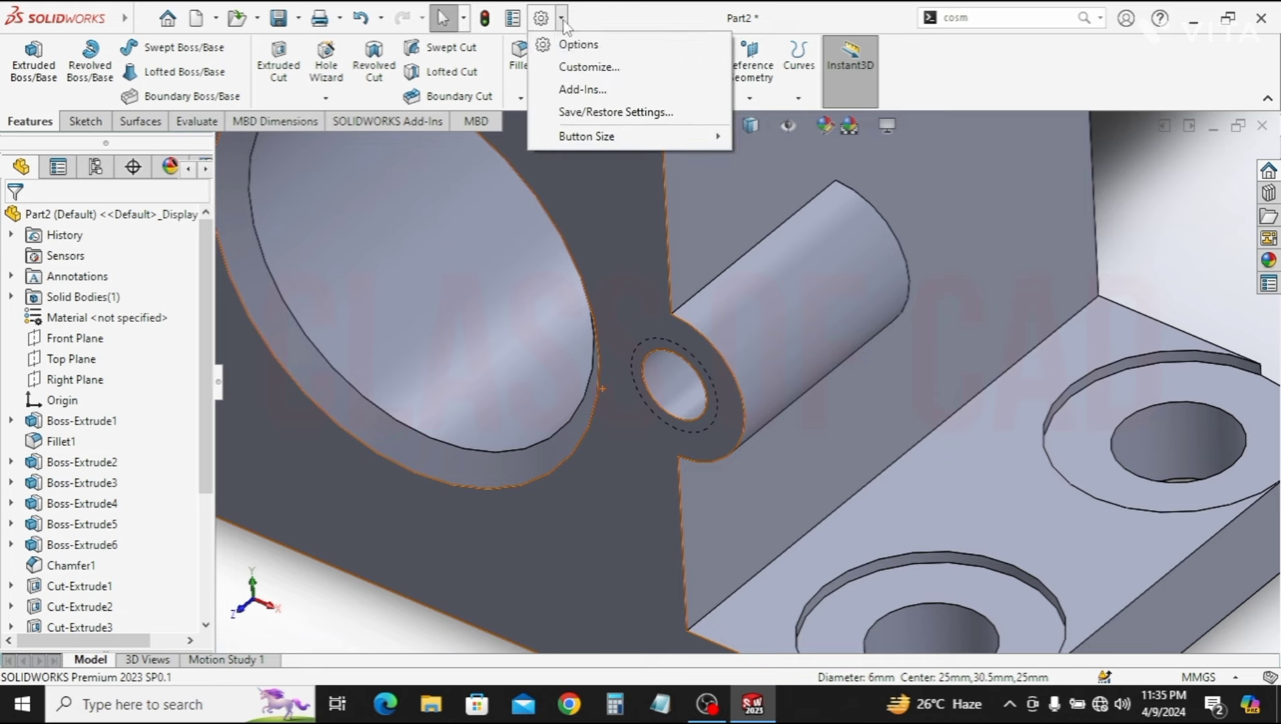
left_click(578, 44)
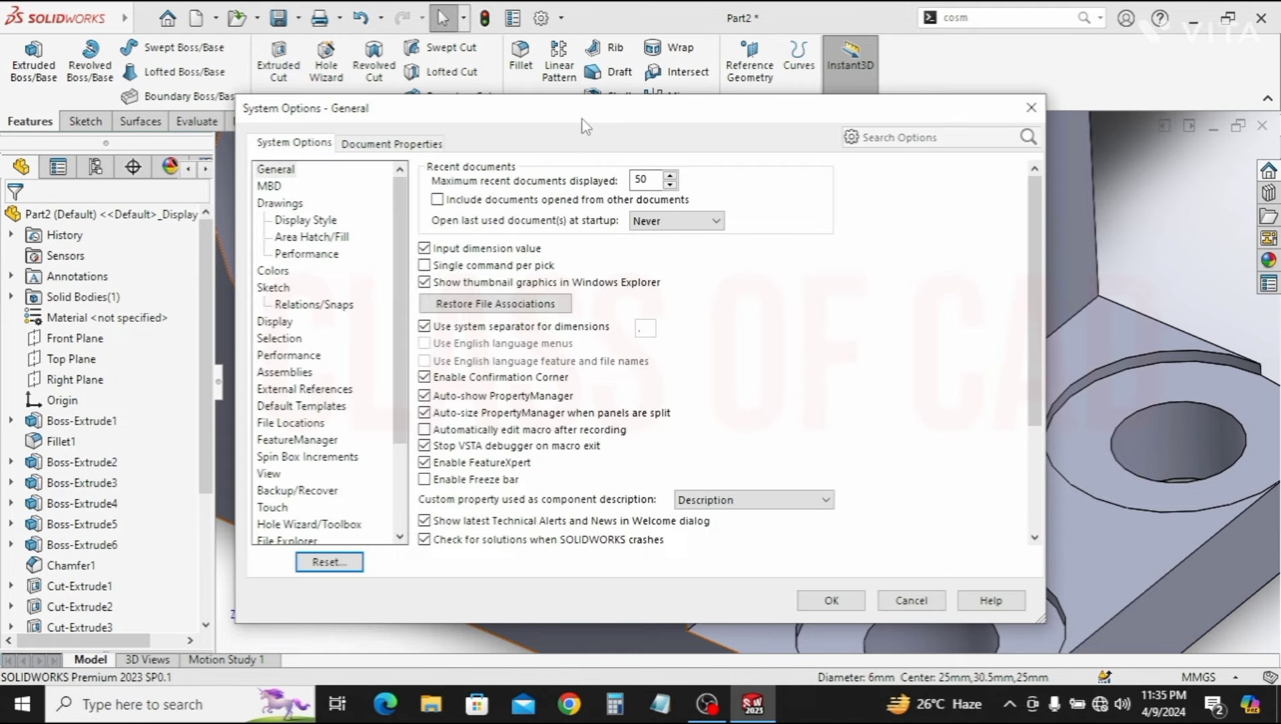
left_click(393, 145)
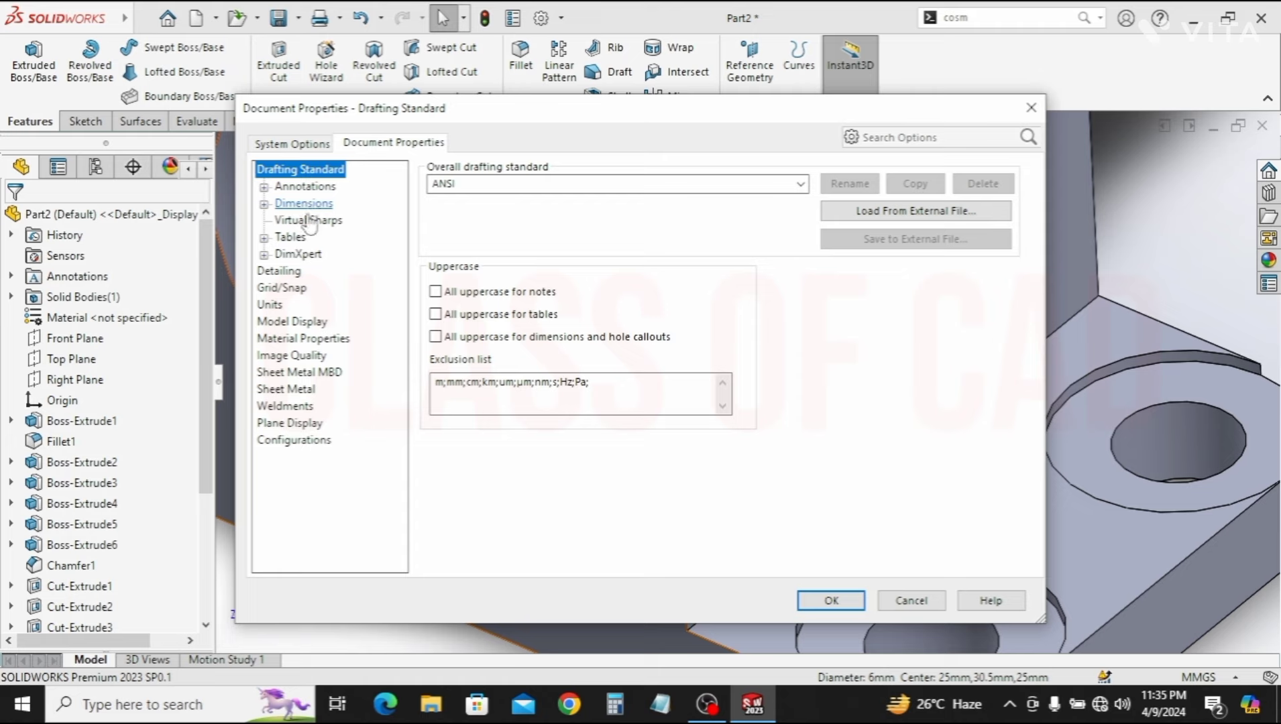
left_click(303, 203)
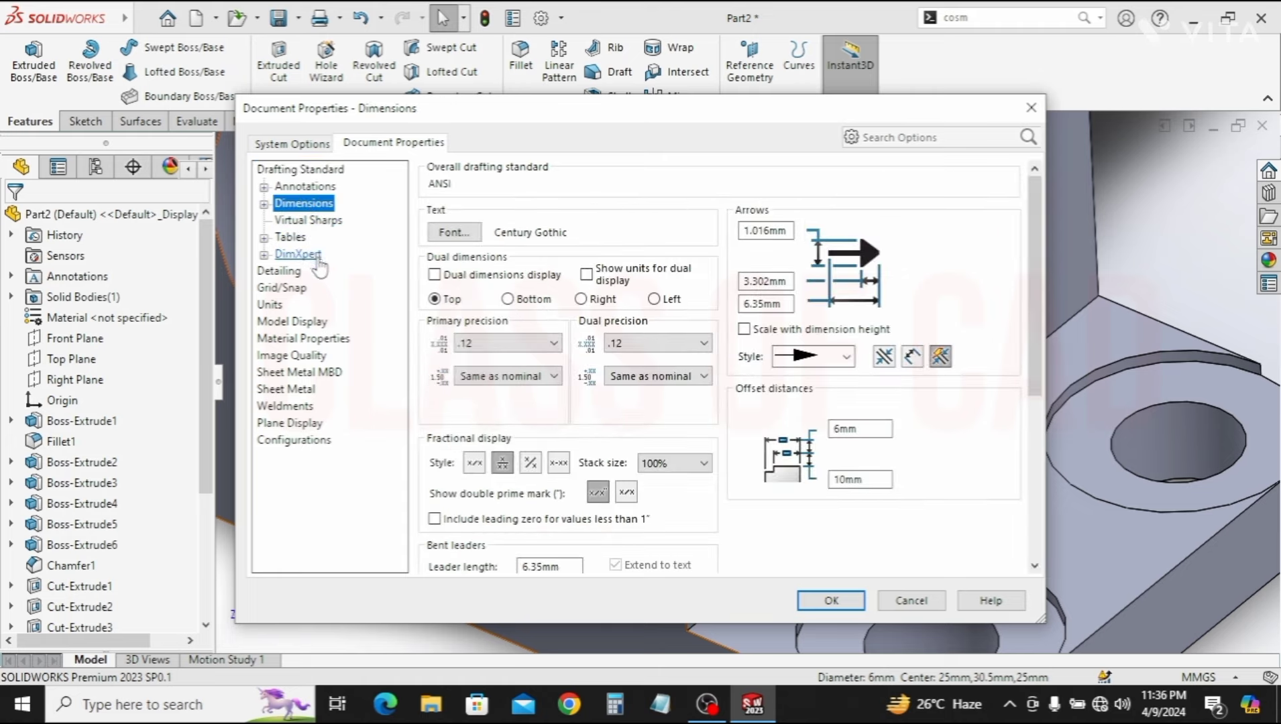
left_click(288, 271)
left_click(565, 183)
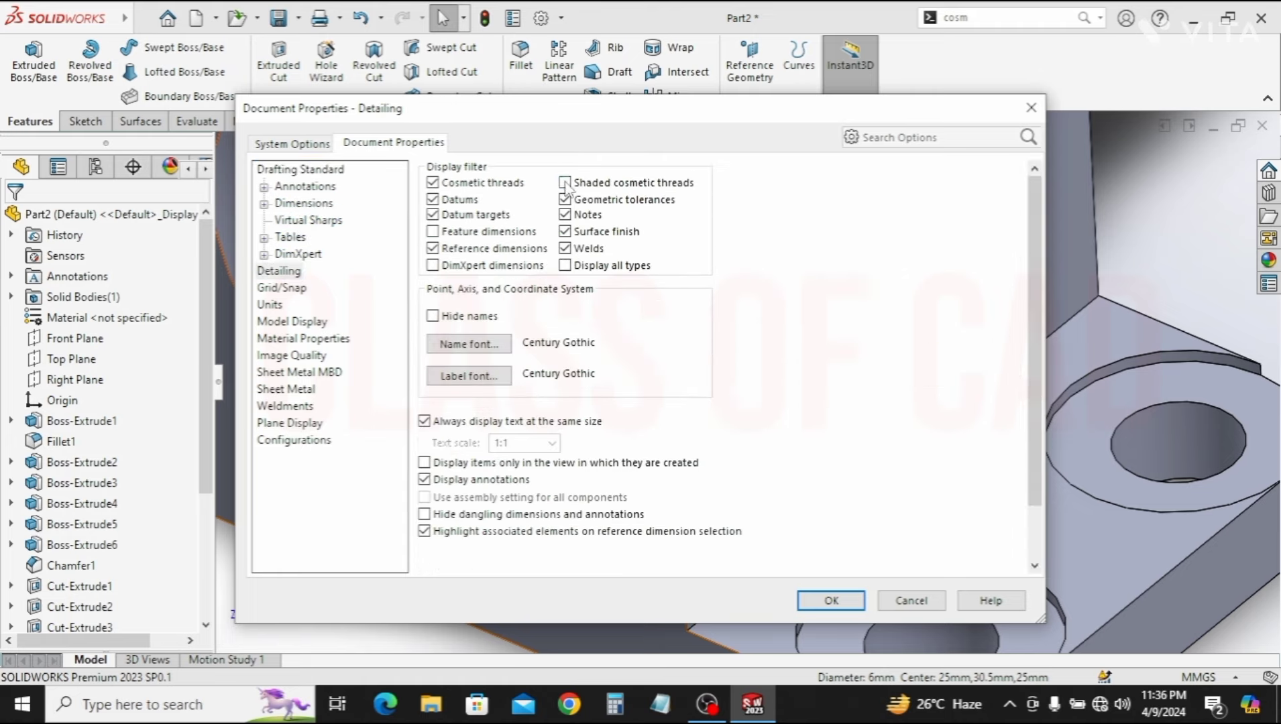
left_click(832, 600)
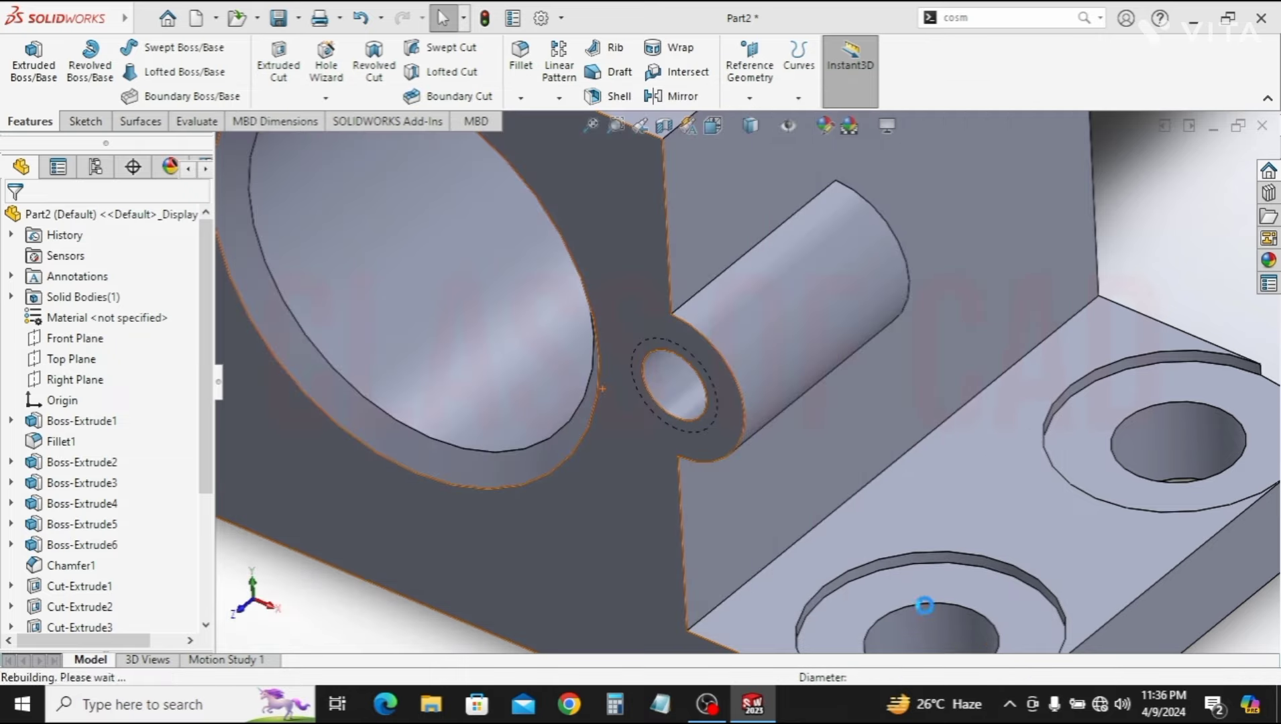
scroll(671, 397, "up", 2)
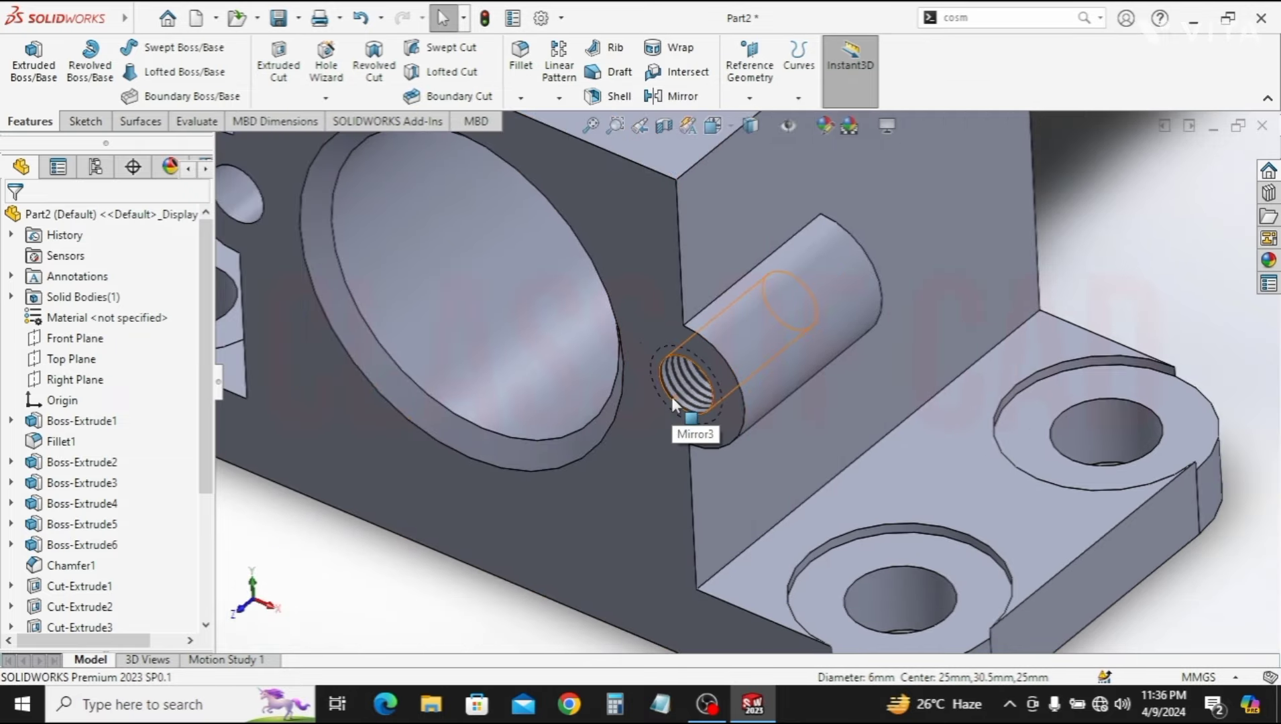
scroll(671, 397, "up", 2)
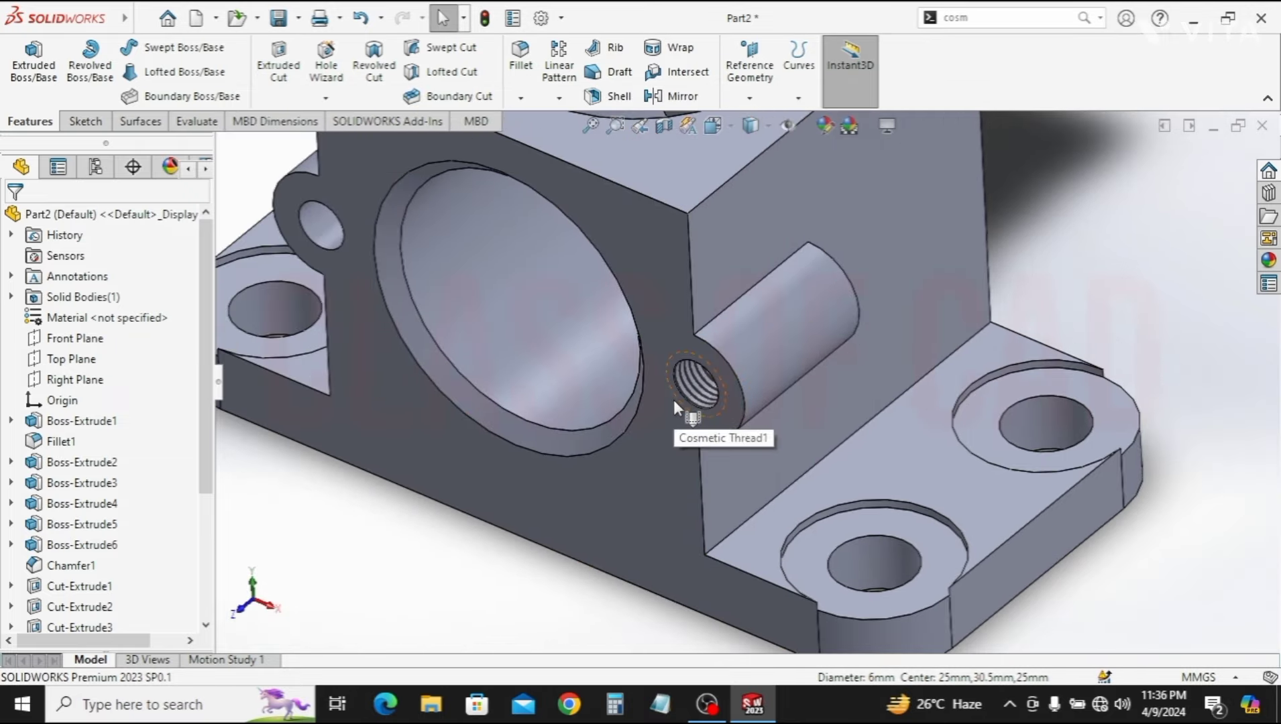
left_click(674, 399)
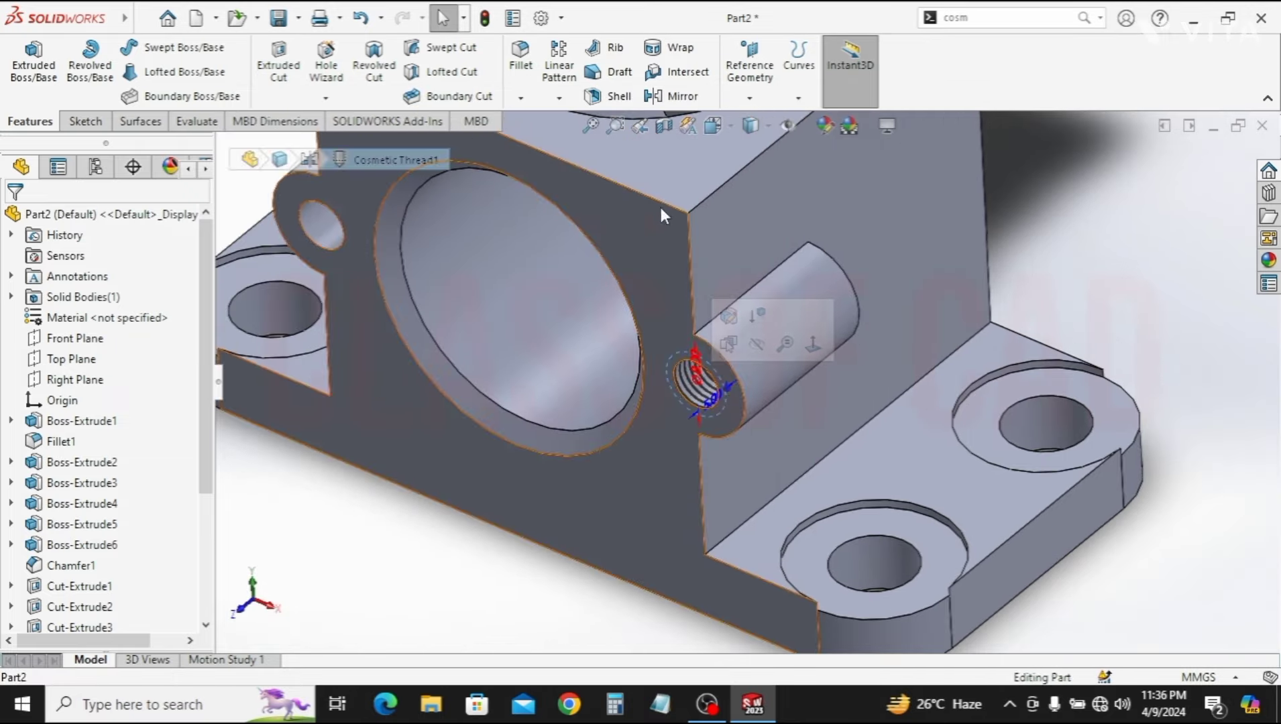
left_click(54, 380)
left_click(671, 96)
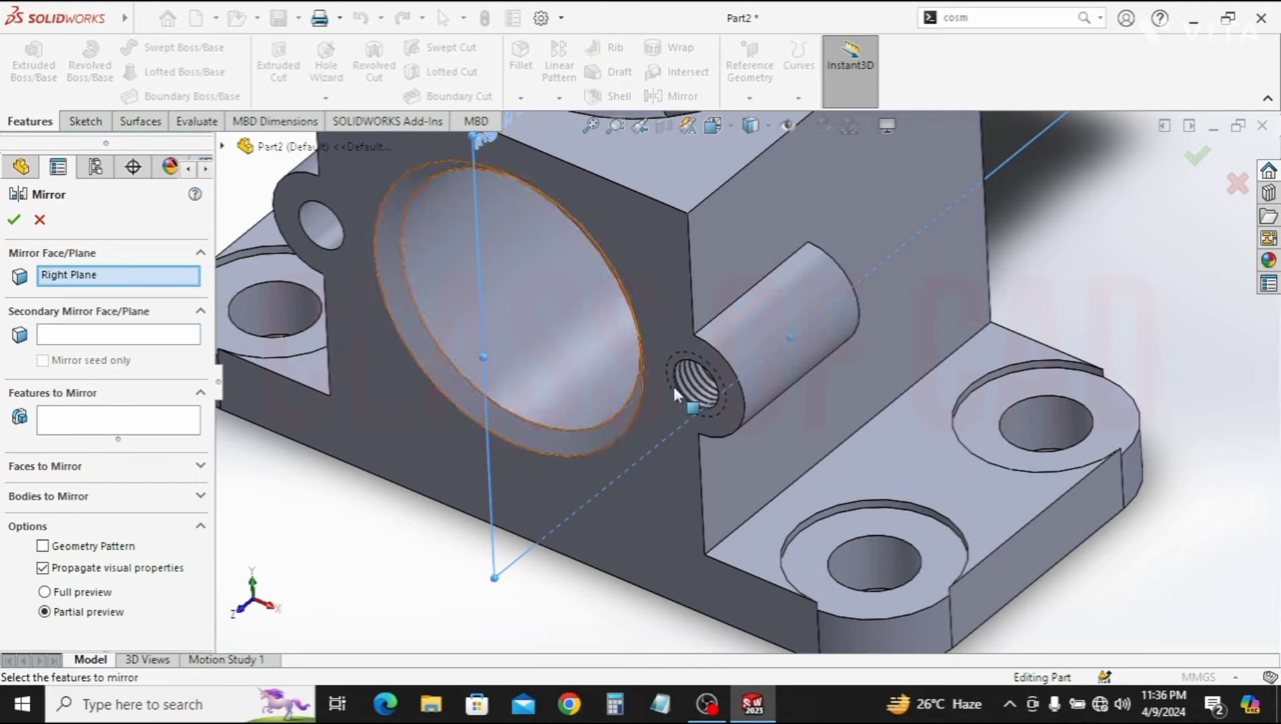
scroll(681, 440, "up", 3)
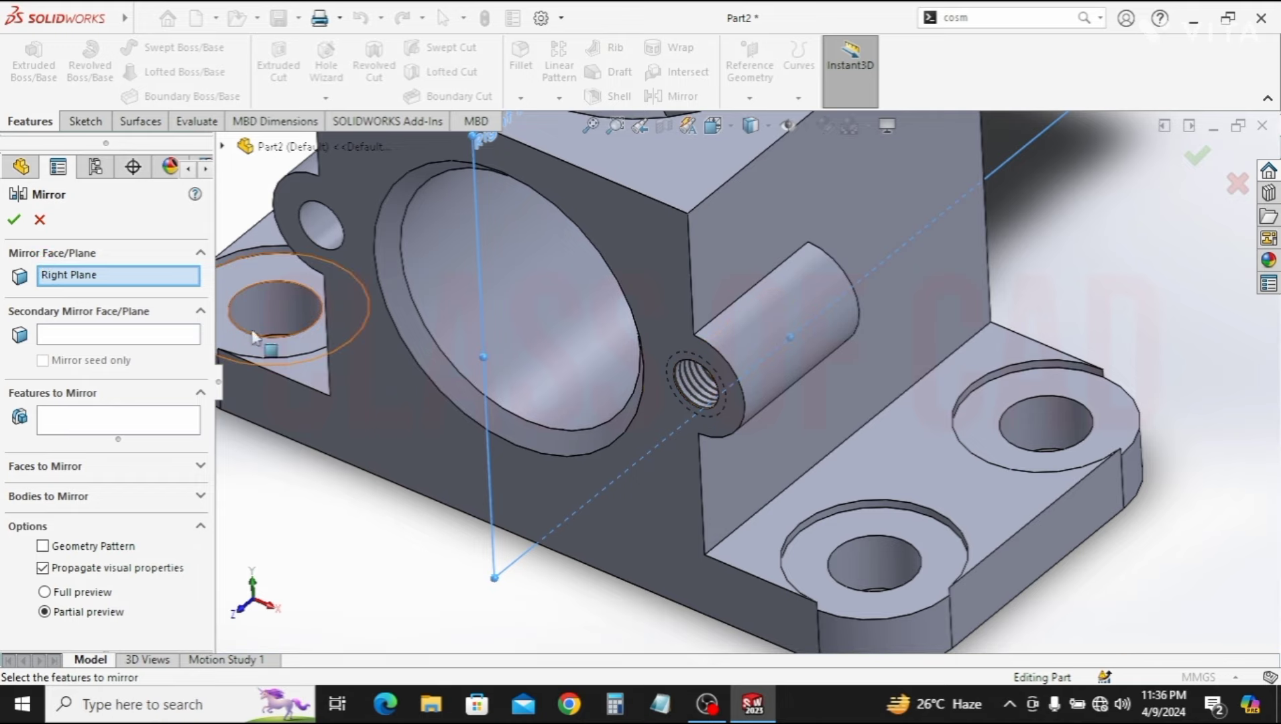
key("Escape")
middle_click_drag(514, 515, 571, 509, "ctrl")
left_click(572, 510)
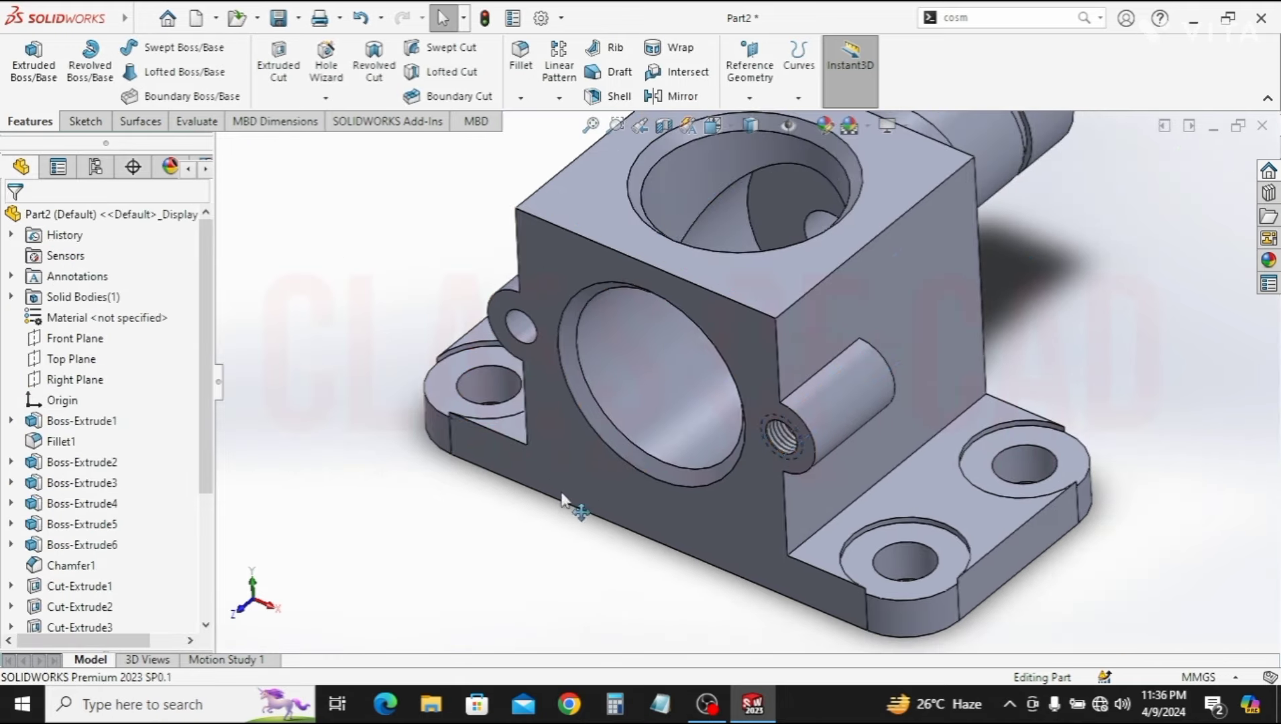
Give the left boss's Ø6 hole an M8 cosmetic thread, 5 mm Blind
left_click(986, 20)
type("c")
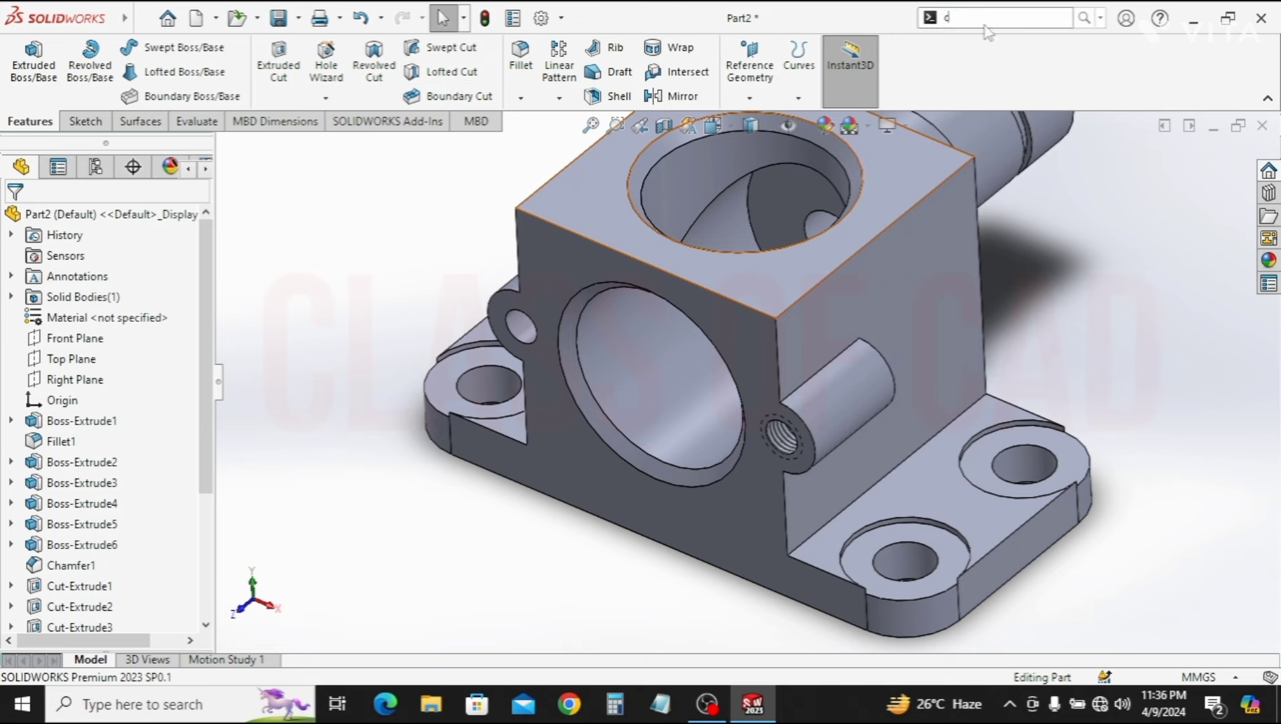
type("osm")
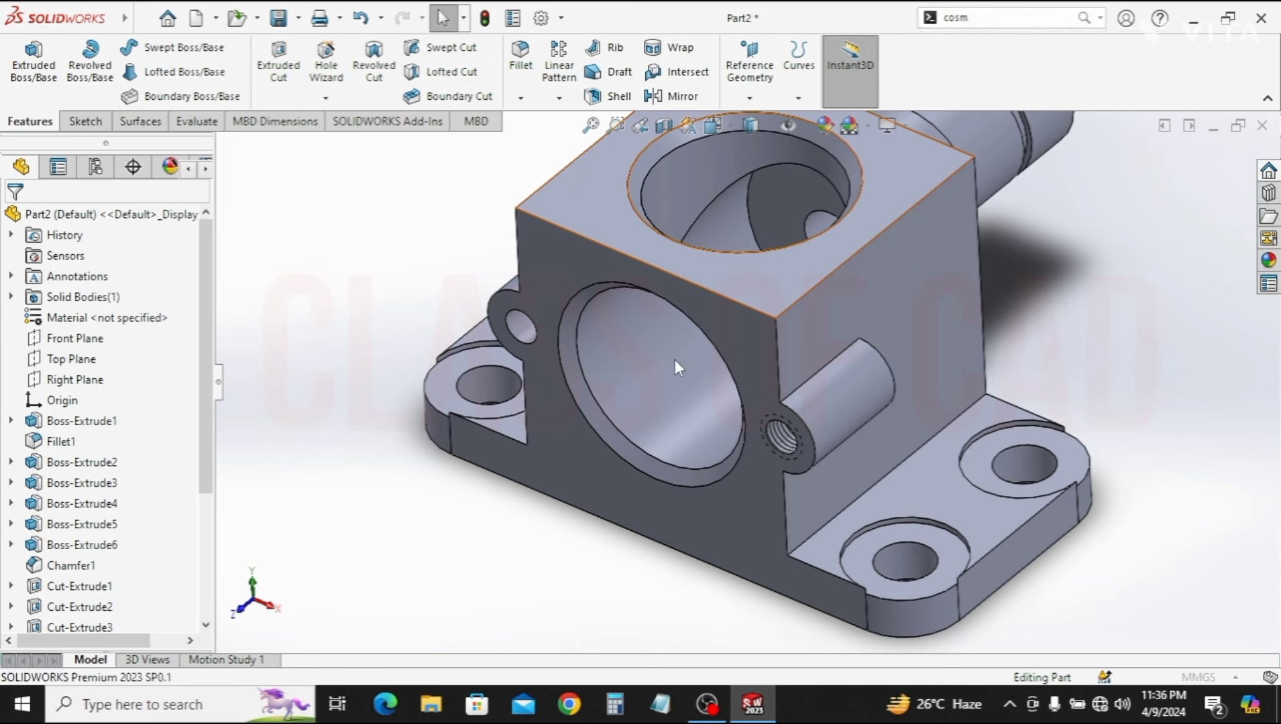
left_click(513, 334)
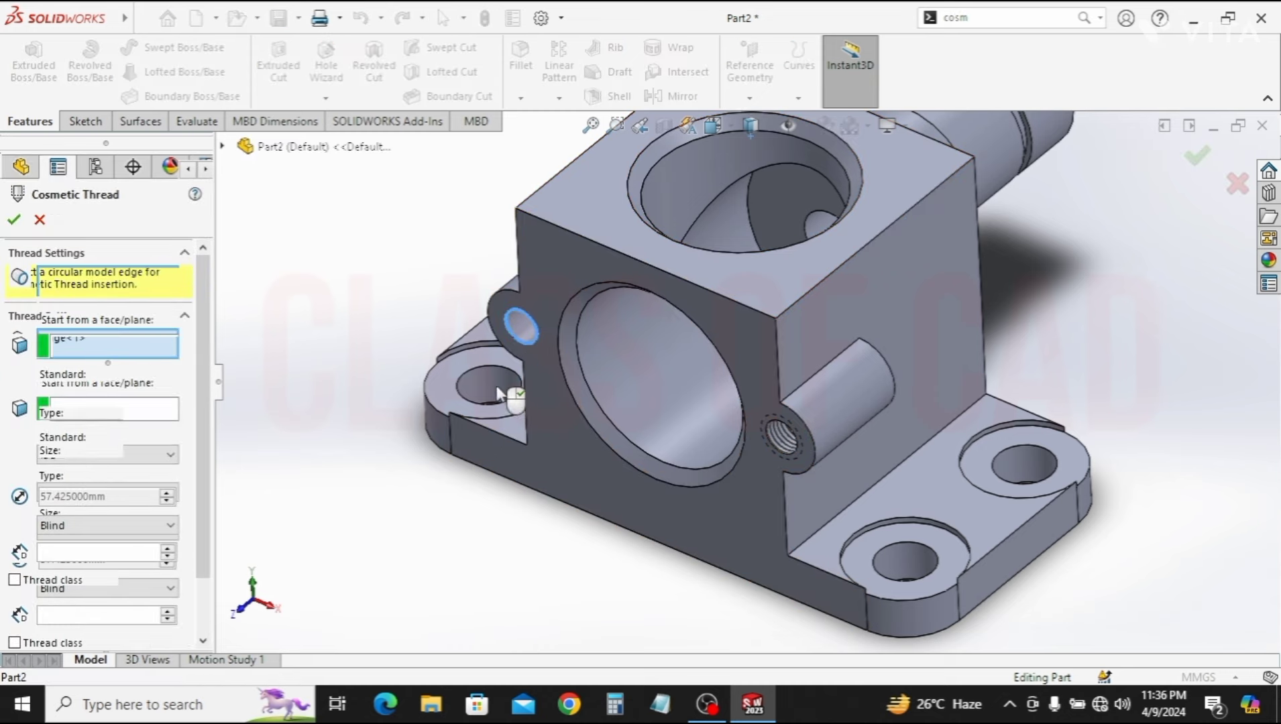
left_click(12, 225)
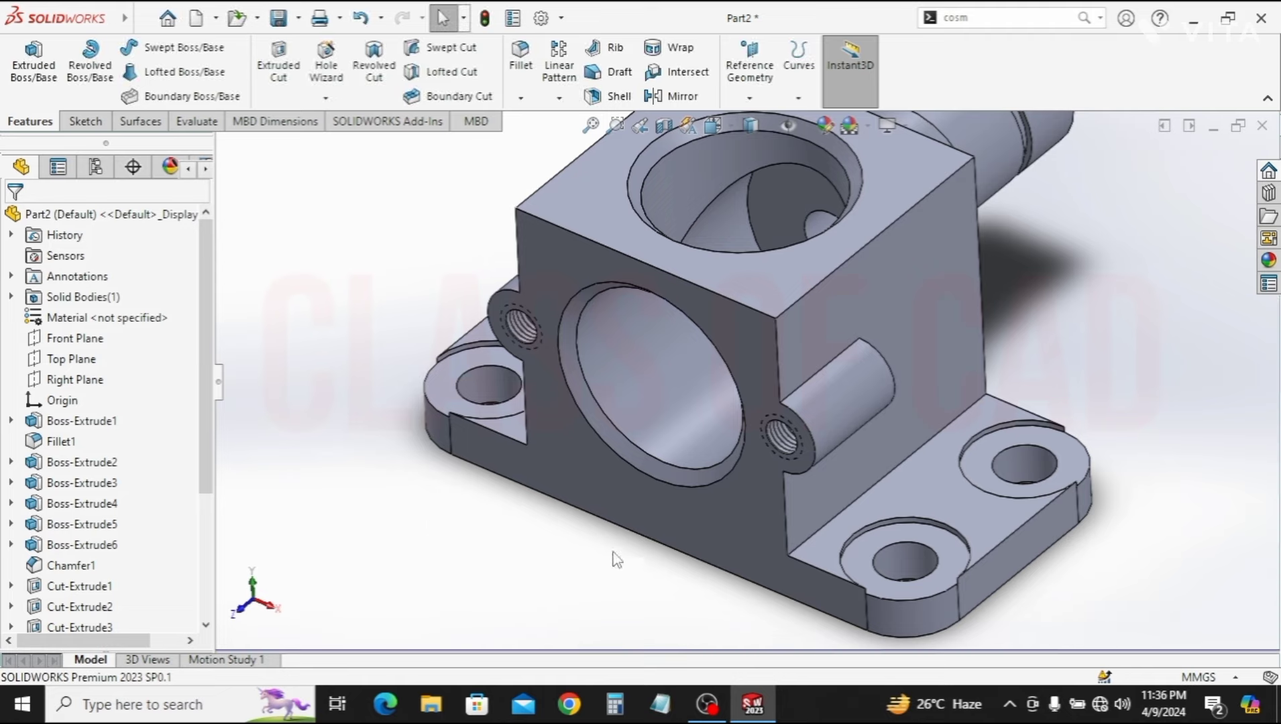
scroll(733, 526, "up", 3)
mouse_move(738, 460)
middle_mouse_down()
mouse_move(676, 507)
mouse_move(812, 432)
mouse_move(660, 424)
middle_mouse_up()
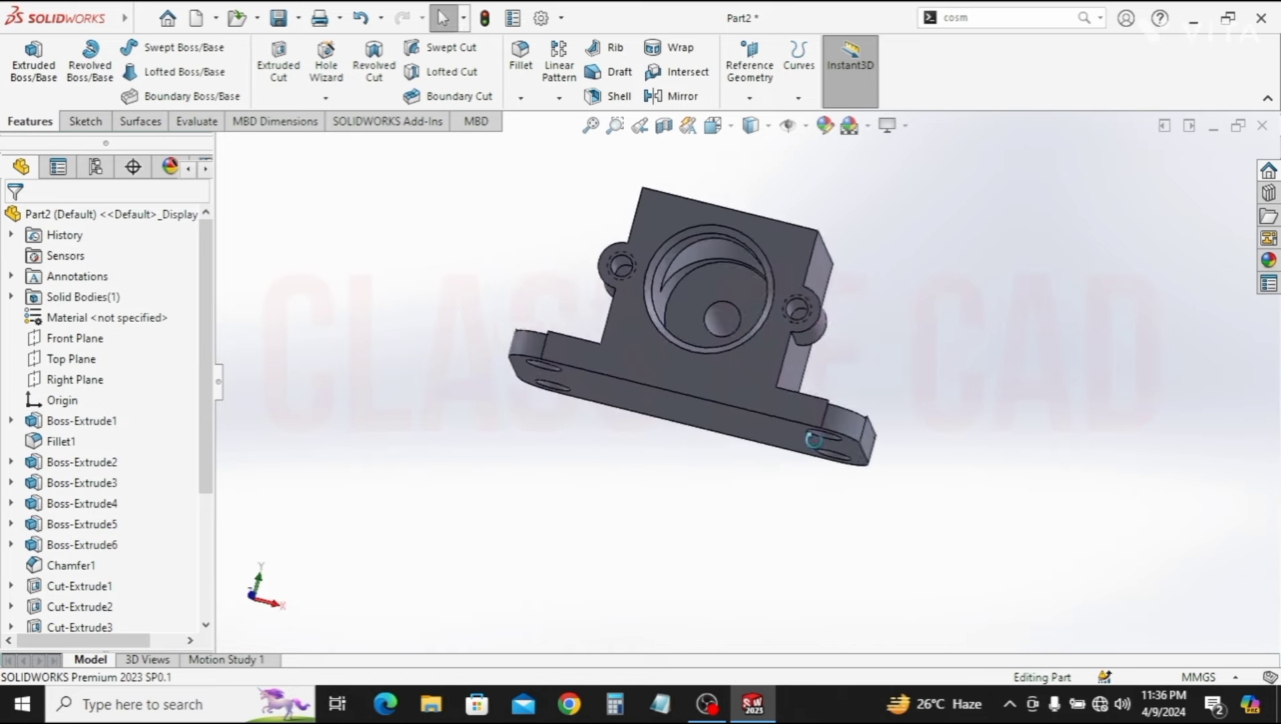